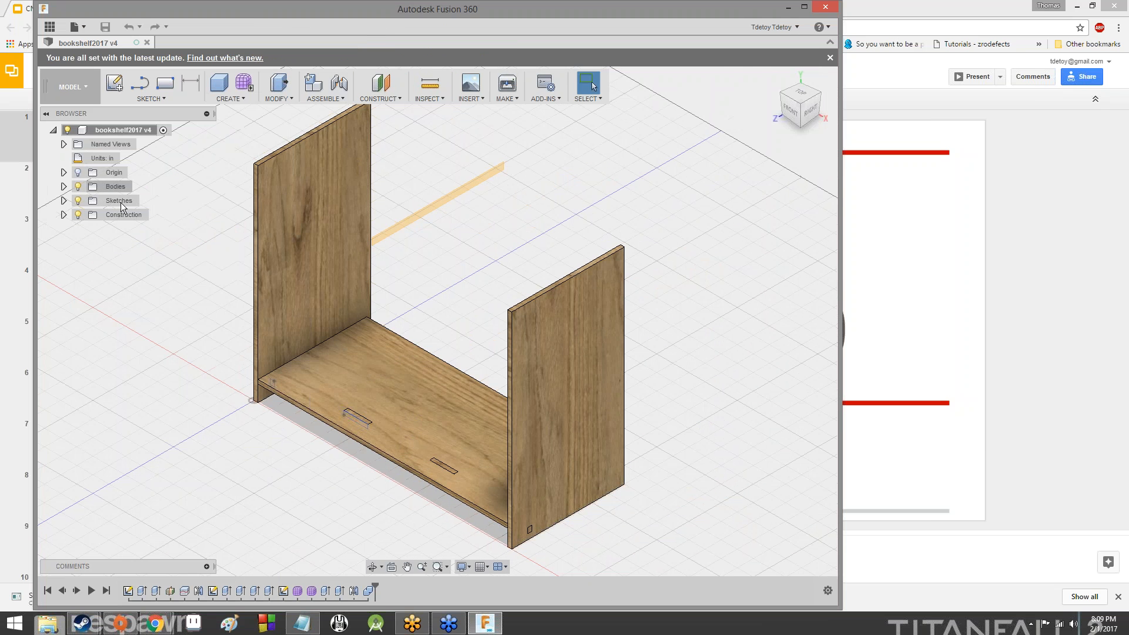
# - Isolate the Kick body by hiding the BottomShelf, Right and Left bodies
pyautogui.click(64, 186)
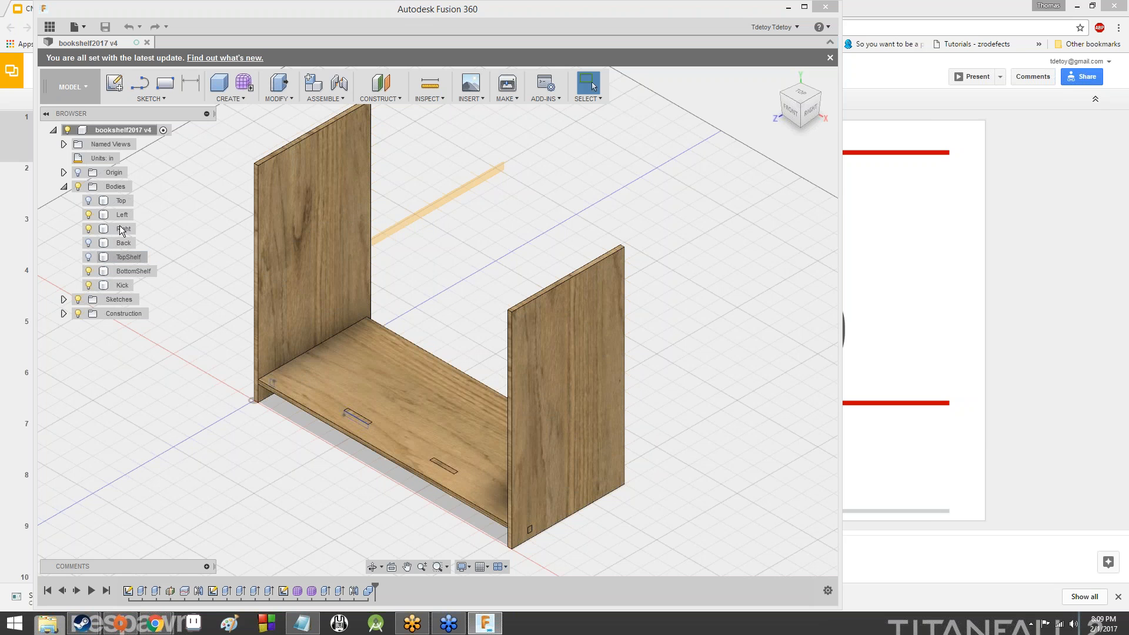
pyautogui.click(88, 271)
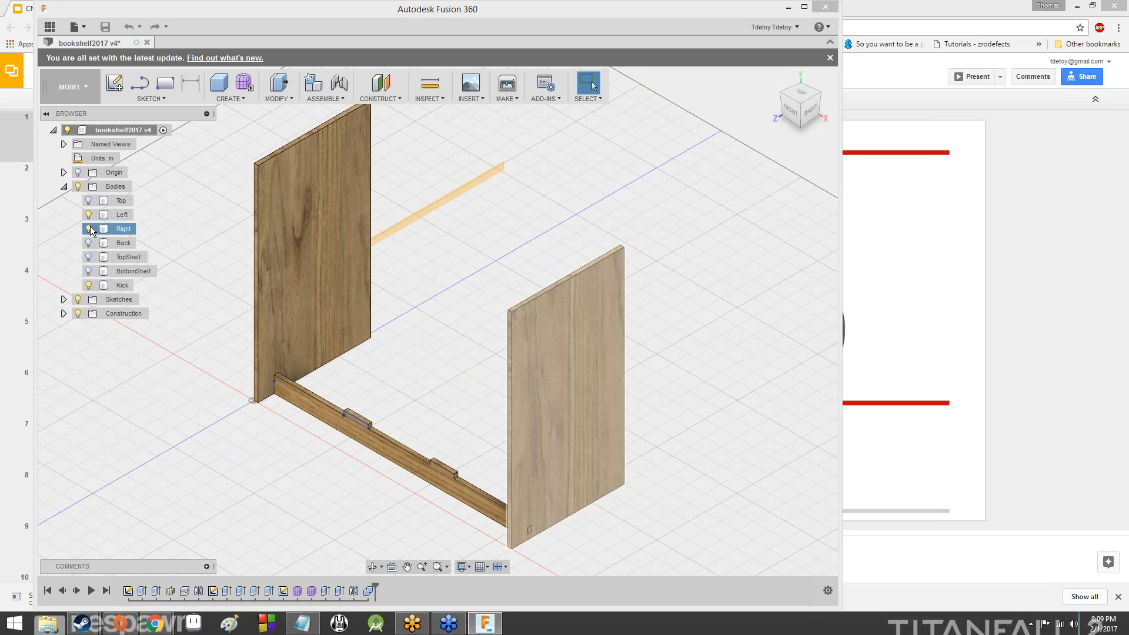
pyautogui.click(89, 229)
pyautogui.click(88, 214)
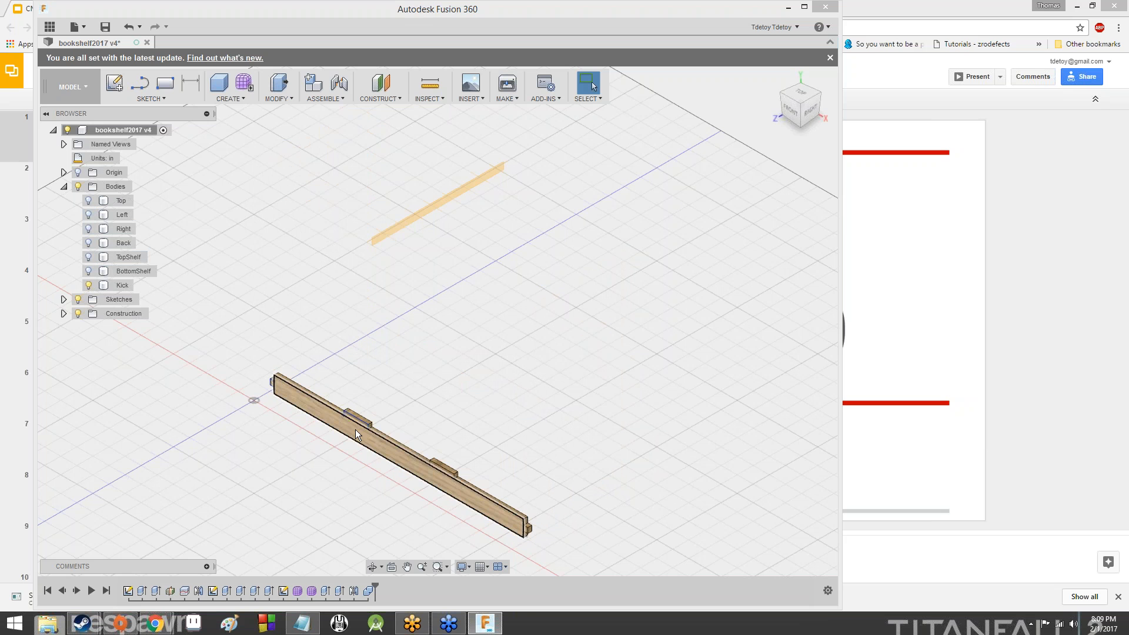
# - Hide all the sketches so only the kick plate's solid geometry shows
pyautogui.scroll(-1, 378, 395)
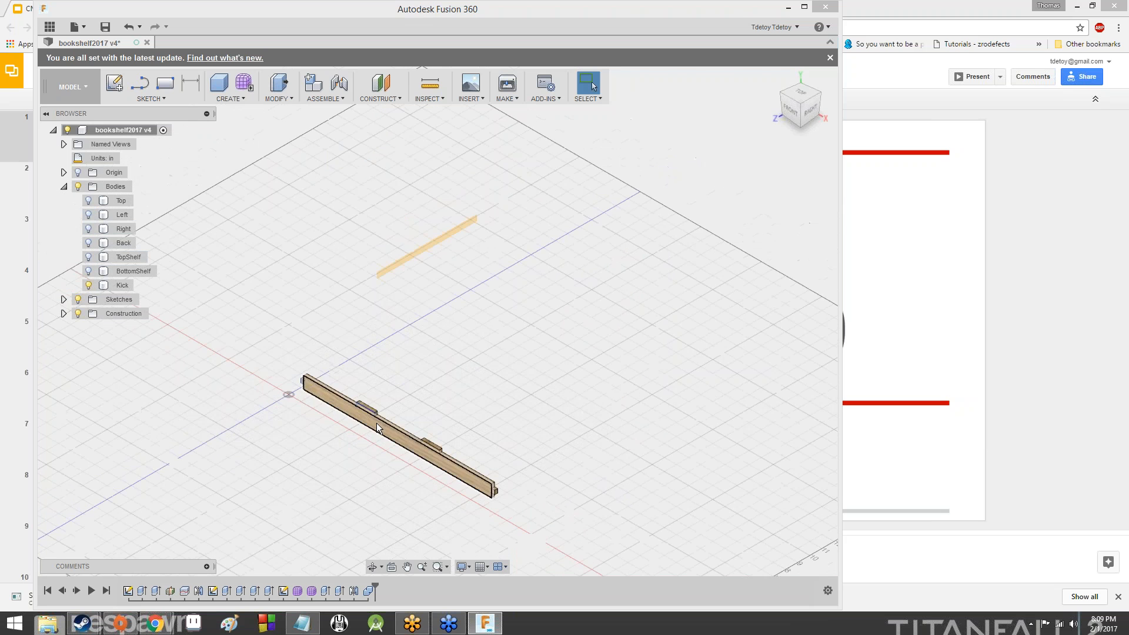
pyautogui.scroll(5, 378, 406)
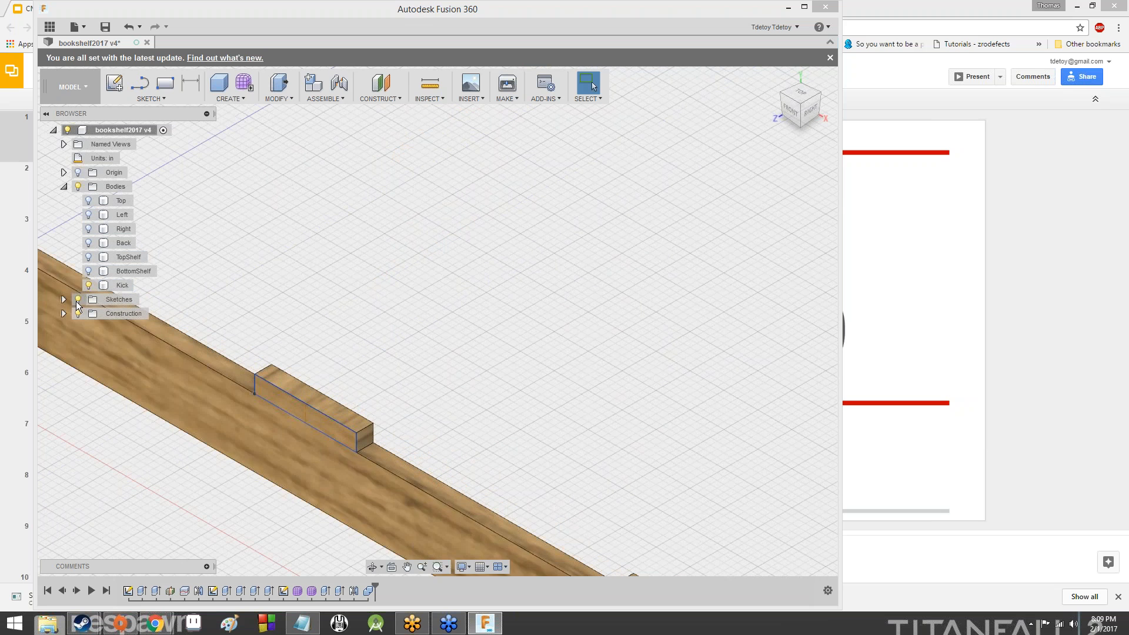
pyautogui.scroll(-5, 520, 358)
pyautogui.scroll(3, 515, 362)
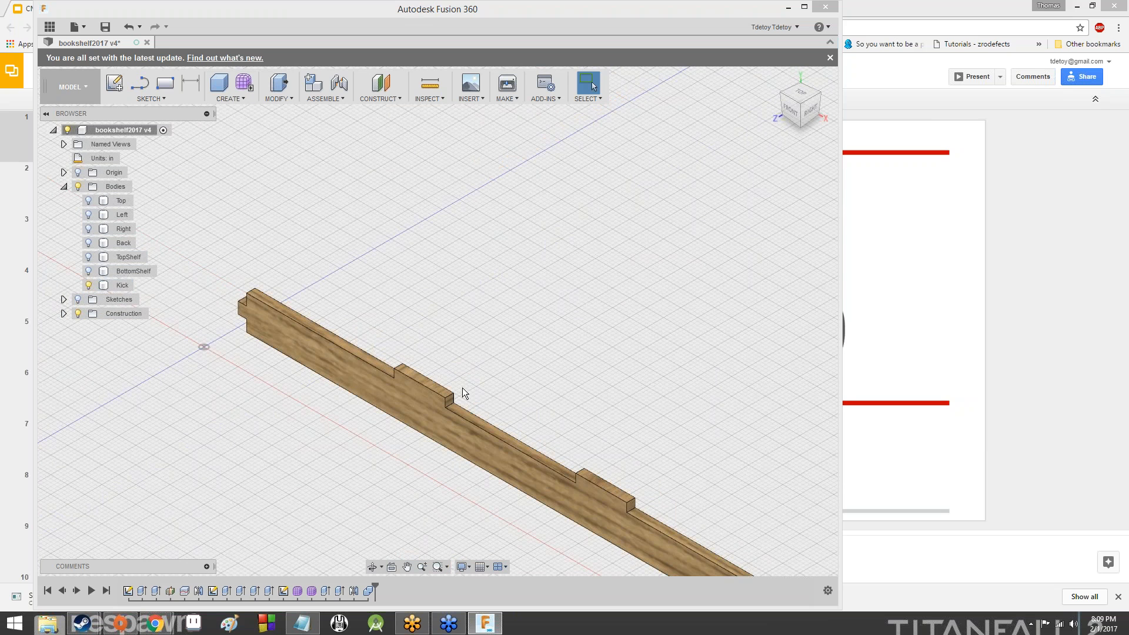
# - Examine the tabs along the top edge and at both ends of the kick plate
pyautogui.moveTo(615, 399); pyautogui.dragTo(458, 145, button='middle')
pyautogui.scroll(-2, 459, 145)
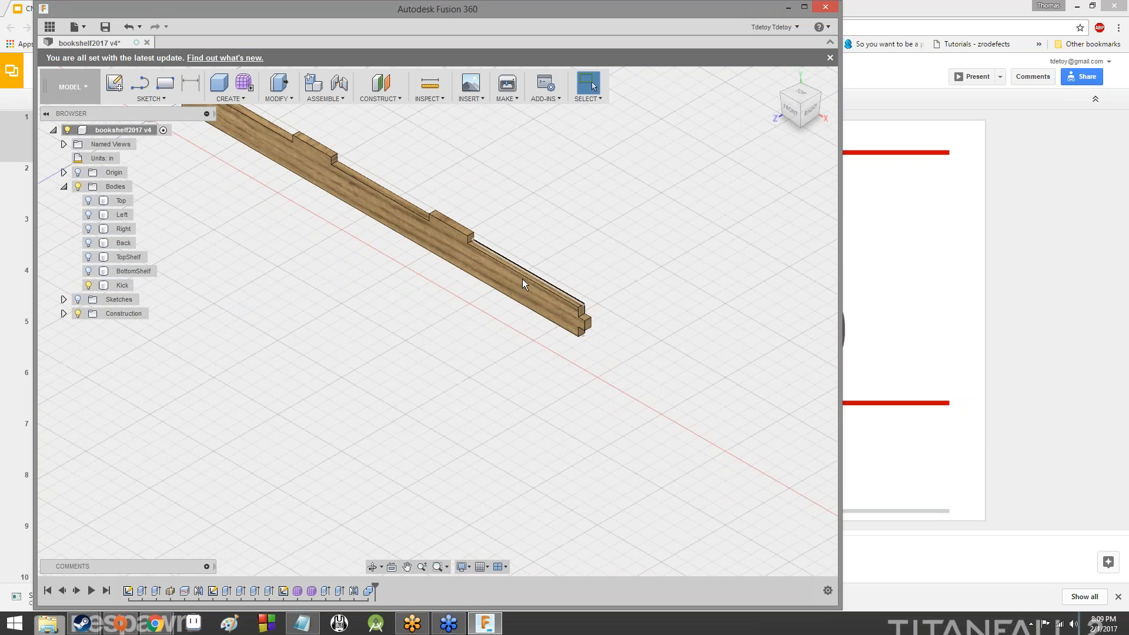
pyautogui.moveTo(417, 213); pyautogui.dragTo(631, 377, button='middle')
pyautogui.scroll(-1, 630, 378)
pyautogui.click(817, 523)
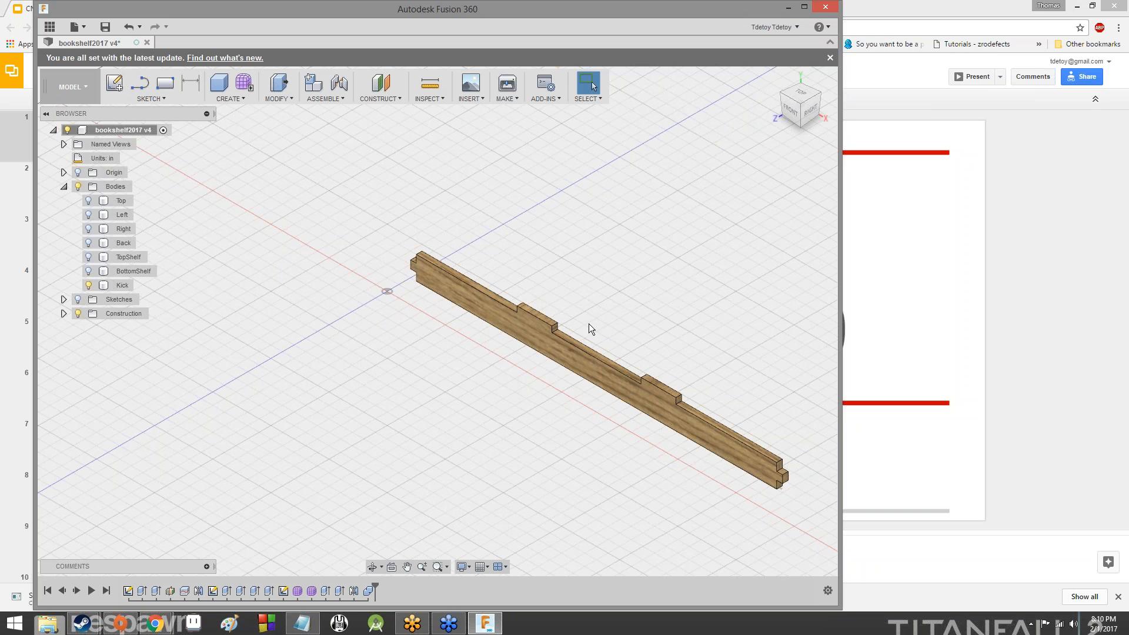
pyautogui.click(483, 315)
pyautogui.scroll(-4, 555, 338)
pyautogui.scroll(10, 555, 335)
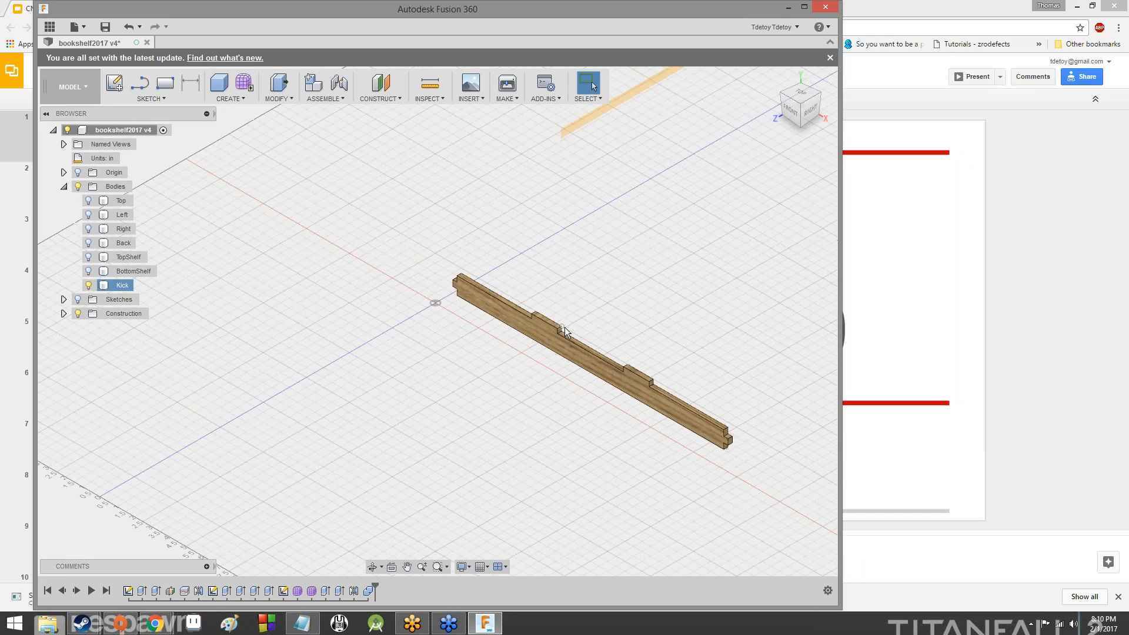
pyautogui.scroll(-12, 528, 325)
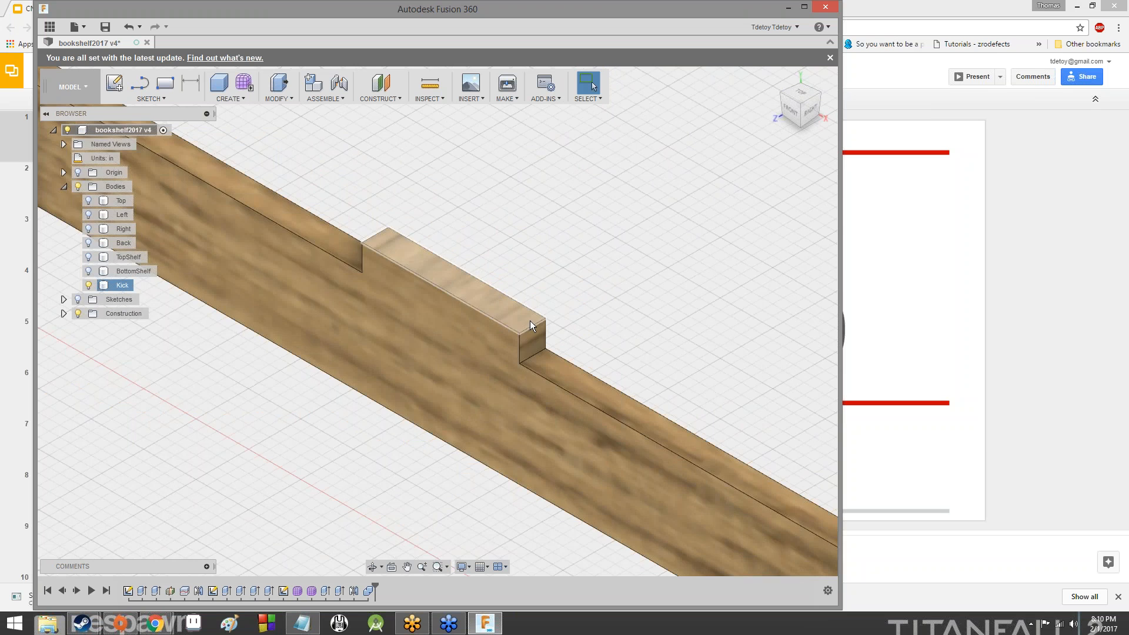
# - Hide the Kick body
pyautogui.click(73, 281)
pyautogui.click(88, 285)
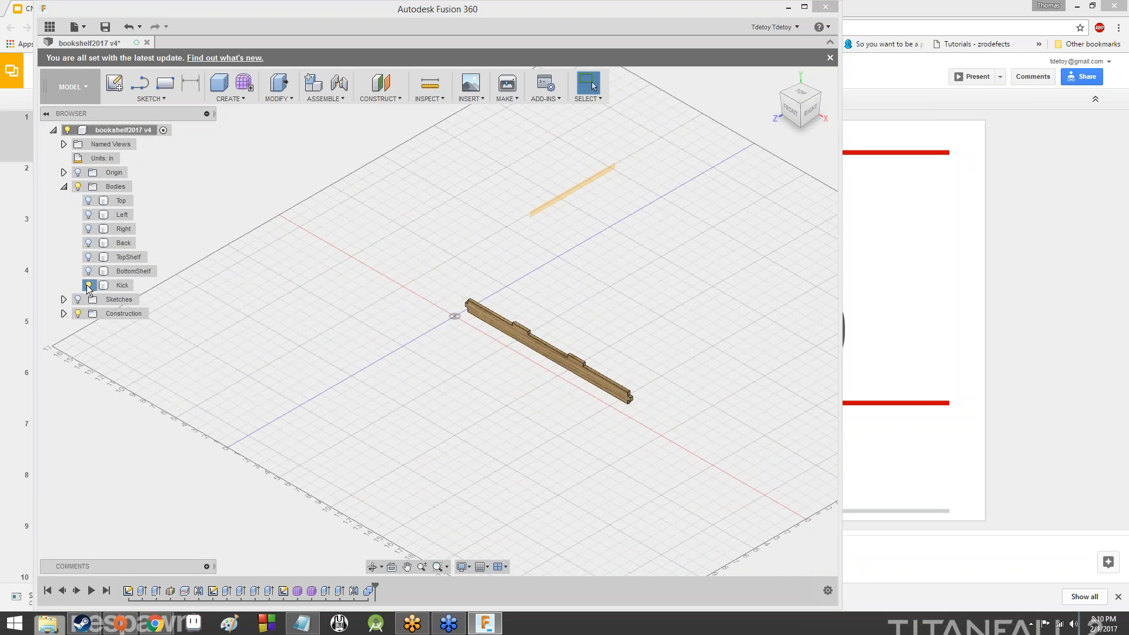
# - Briefly show and hide the BottomShelf, TopShelf, Back, Right and Left bodies to review each panel
pyautogui.click(89, 271)
pyautogui.click(89, 271)
pyautogui.click(89, 257)
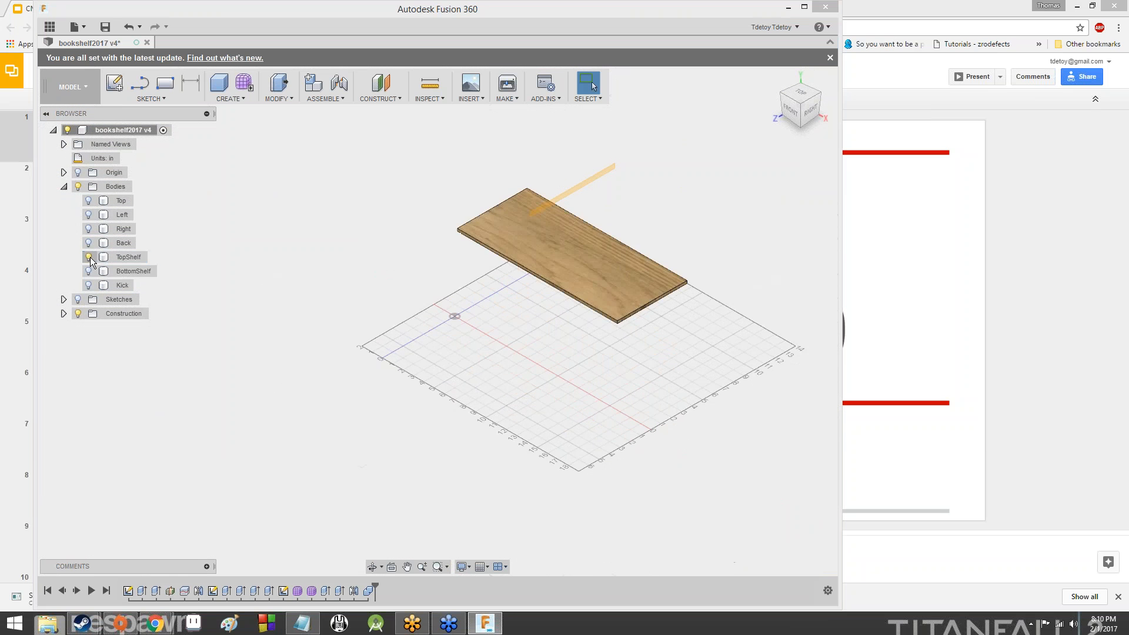
pyautogui.click(88, 257)
pyautogui.click(88, 242)
pyautogui.click(89, 243)
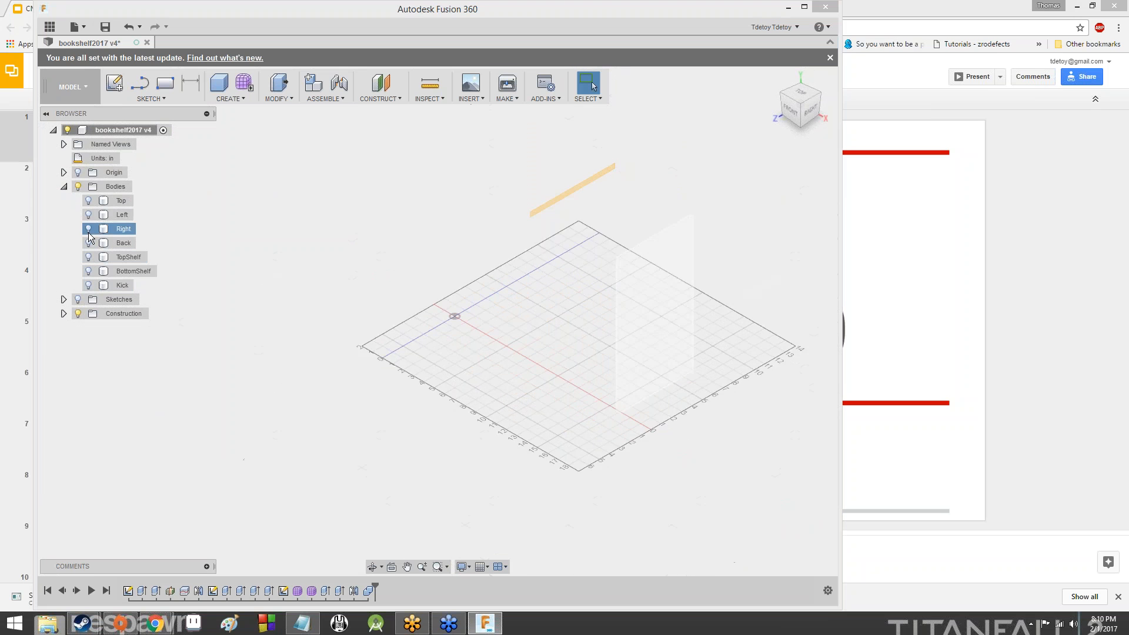
pyautogui.click(88, 229)
pyautogui.click(88, 214)
pyautogui.click(88, 228)
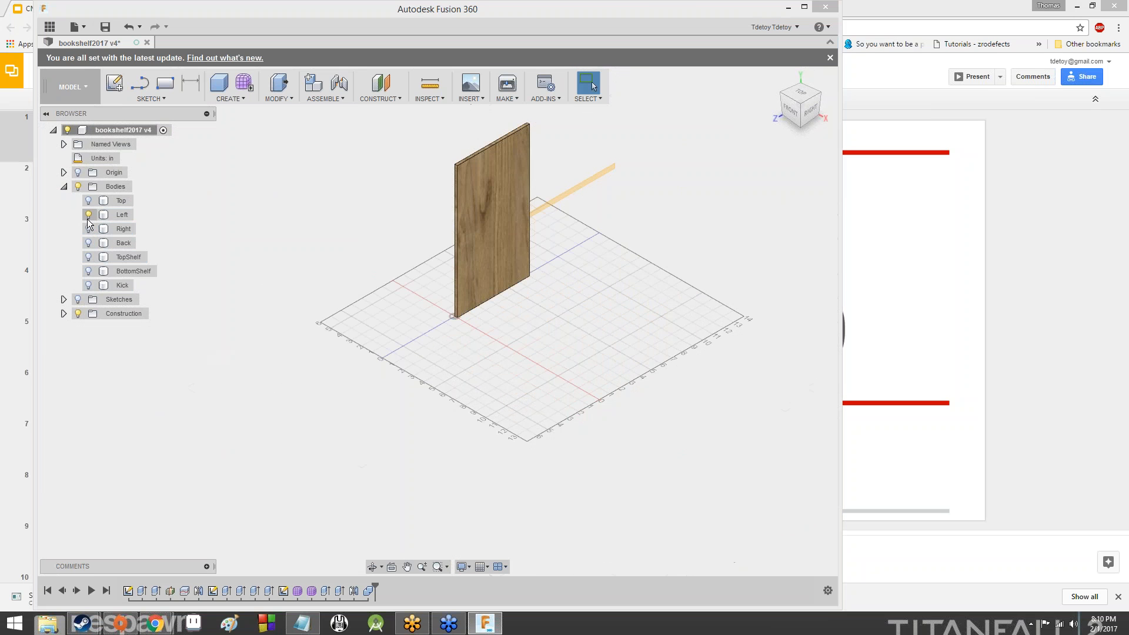
pyautogui.click(88, 214)
pyautogui.click(88, 243)
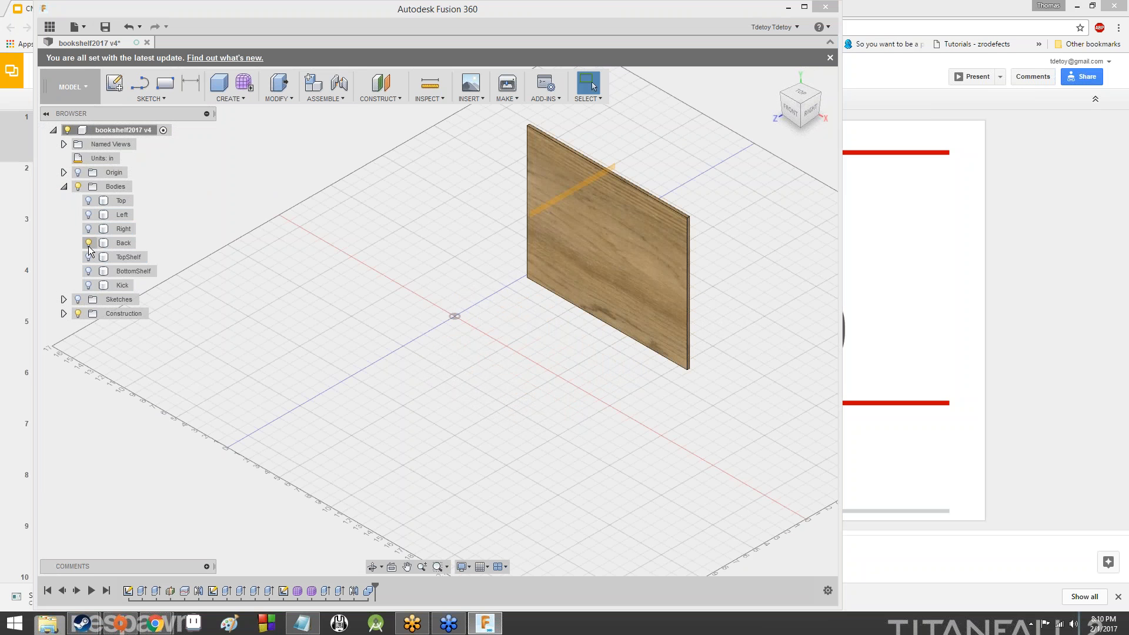
pyautogui.click(88, 243)
# - Review the side panels together with TopShelf and BottomShelf, and hide all four bodies again
pyautogui.click(88, 228)
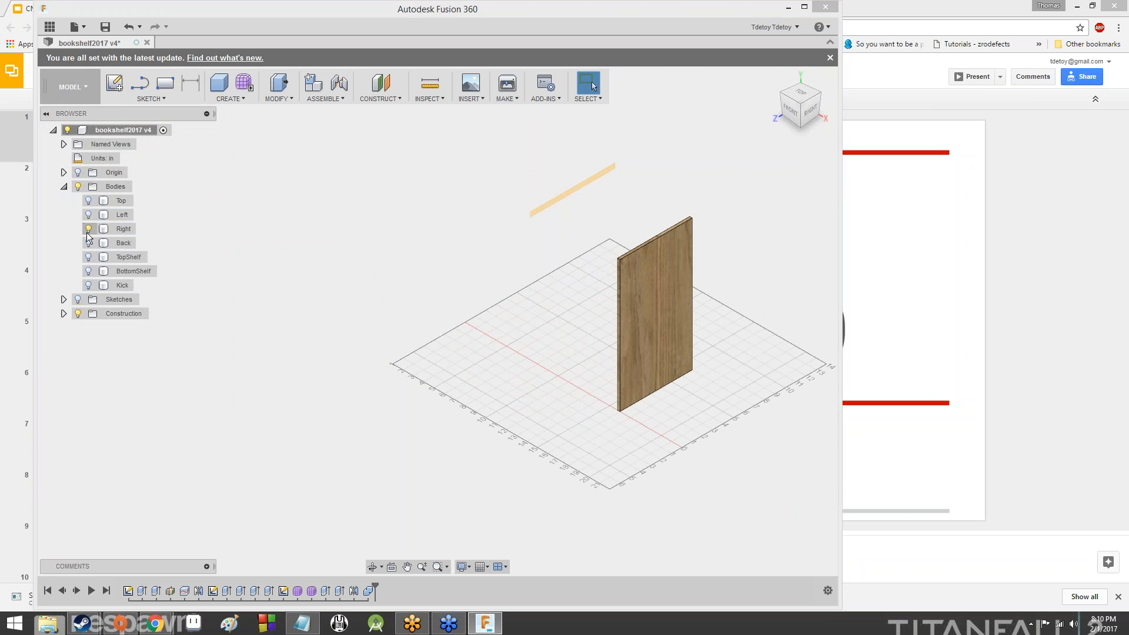
pyautogui.click(88, 214)
pyautogui.click(88, 257)
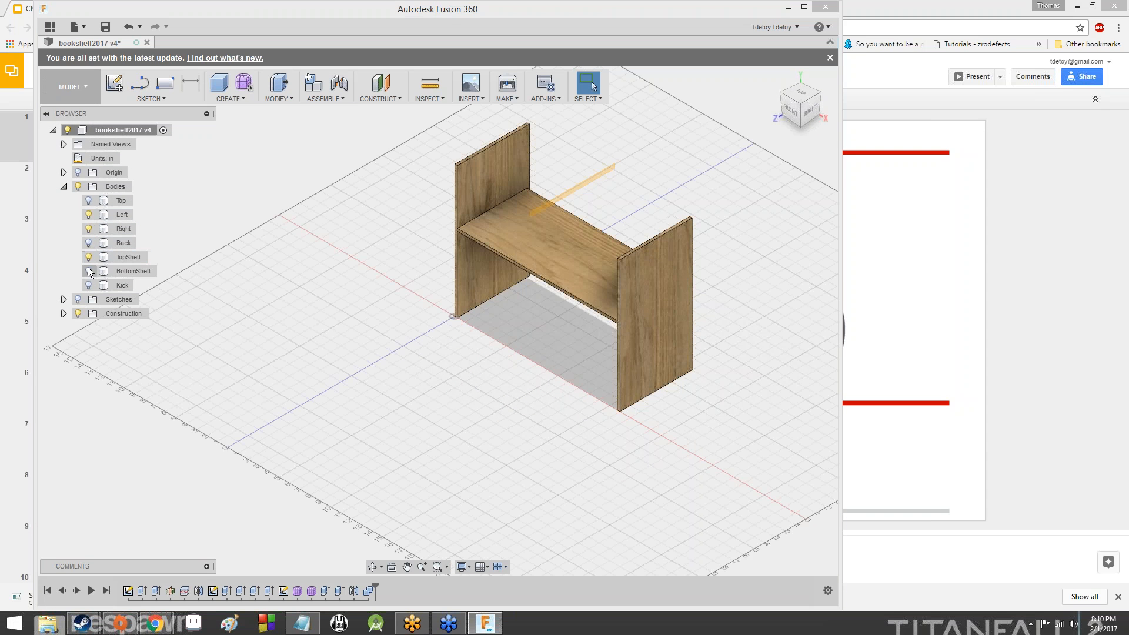
pyautogui.click(88, 268)
pyautogui.click(88, 257)
pyautogui.click(88, 271)
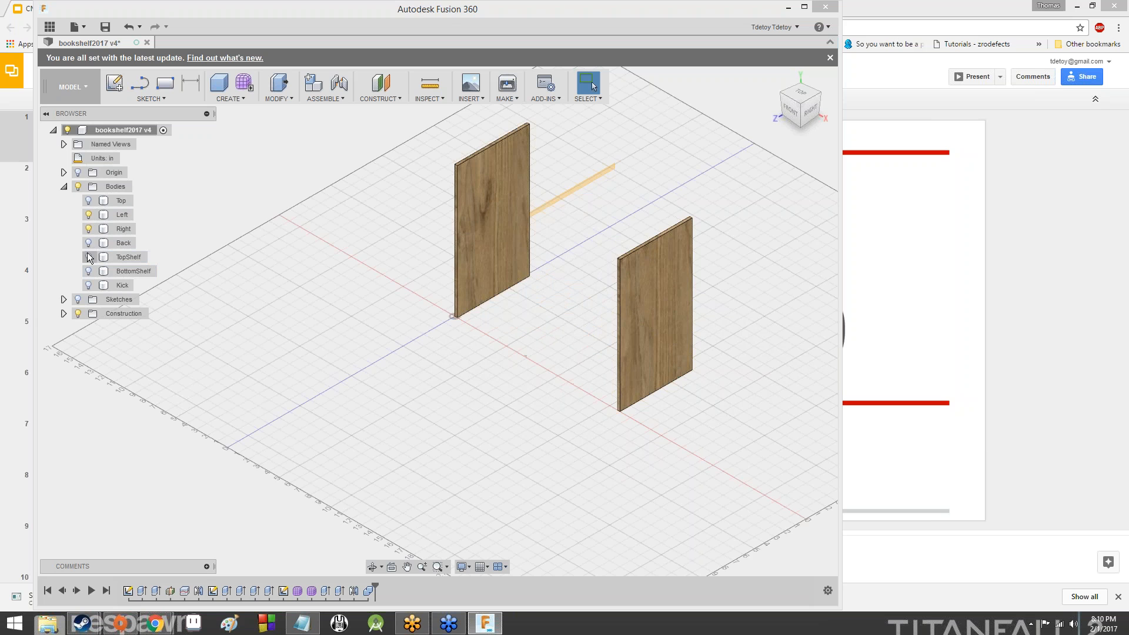
pyautogui.click(88, 229)
pyautogui.click(88, 215)
pyautogui.click(96, 262)
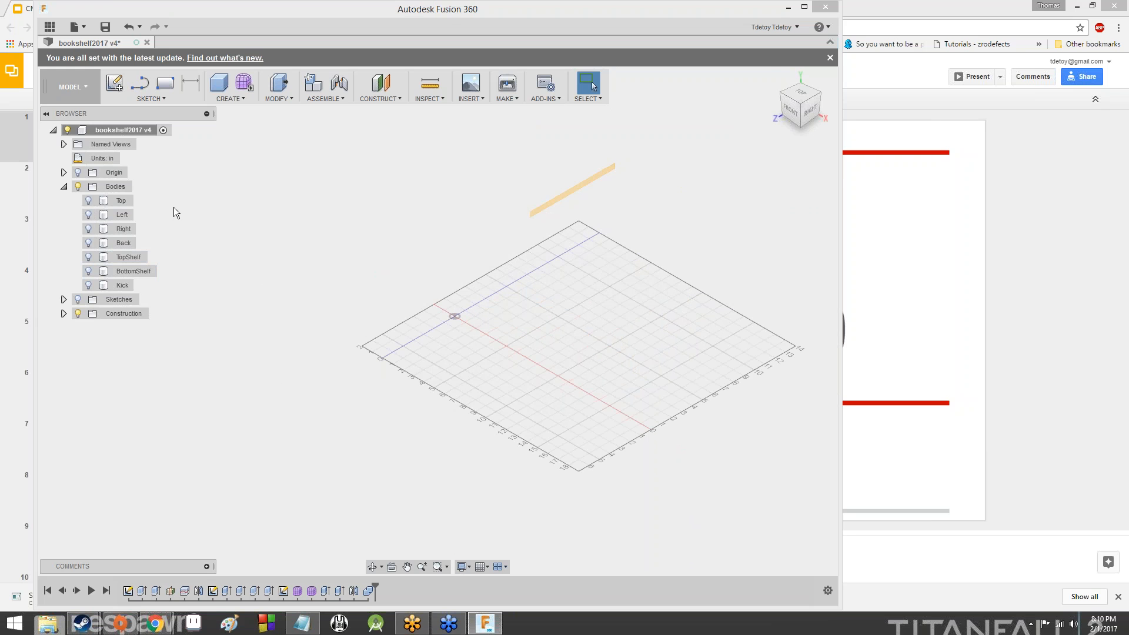
# - Switch to the CNC Machining/Fusion 360 presentation in Google Slides and read the bottom shelf instructions on slides 108 and 109
pyautogui.click(864, 133)
pyautogui.scroll(-15, 75, 386)
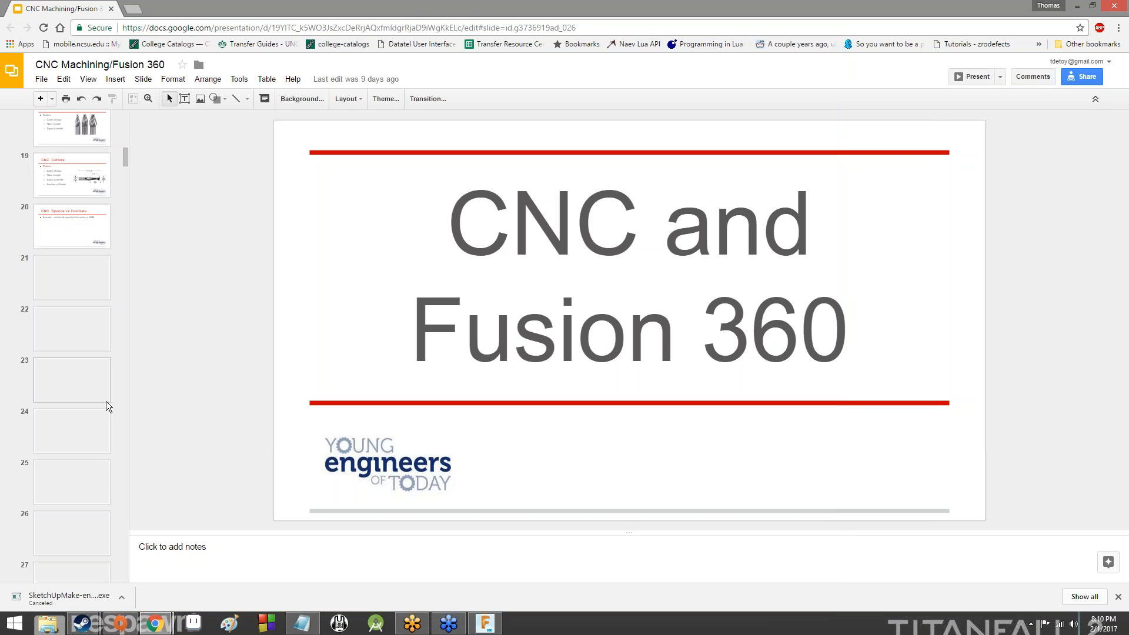
pyautogui.scroll(-20, 88, 412)
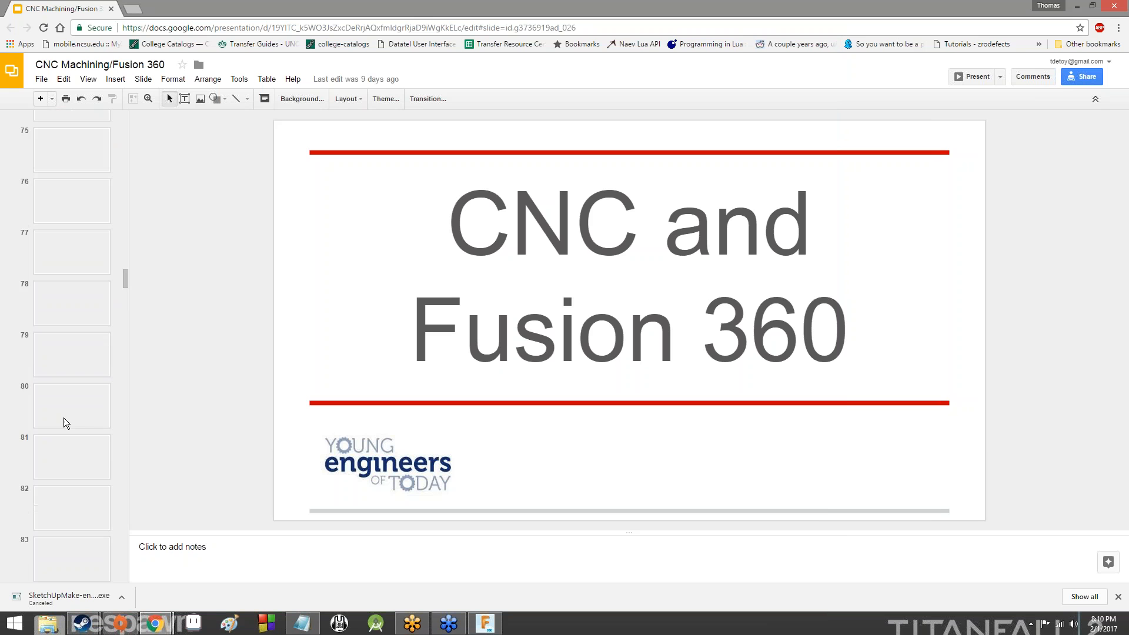
pyautogui.scroll(-20, 66, 426)
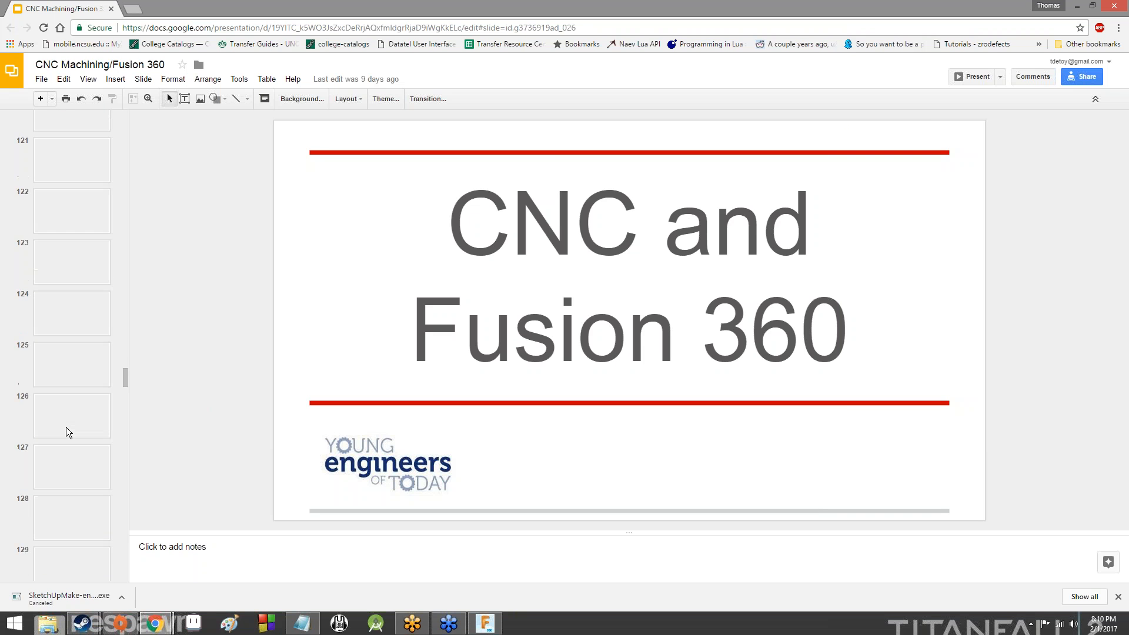
pyautogui.scroll(-6, 69, 417)
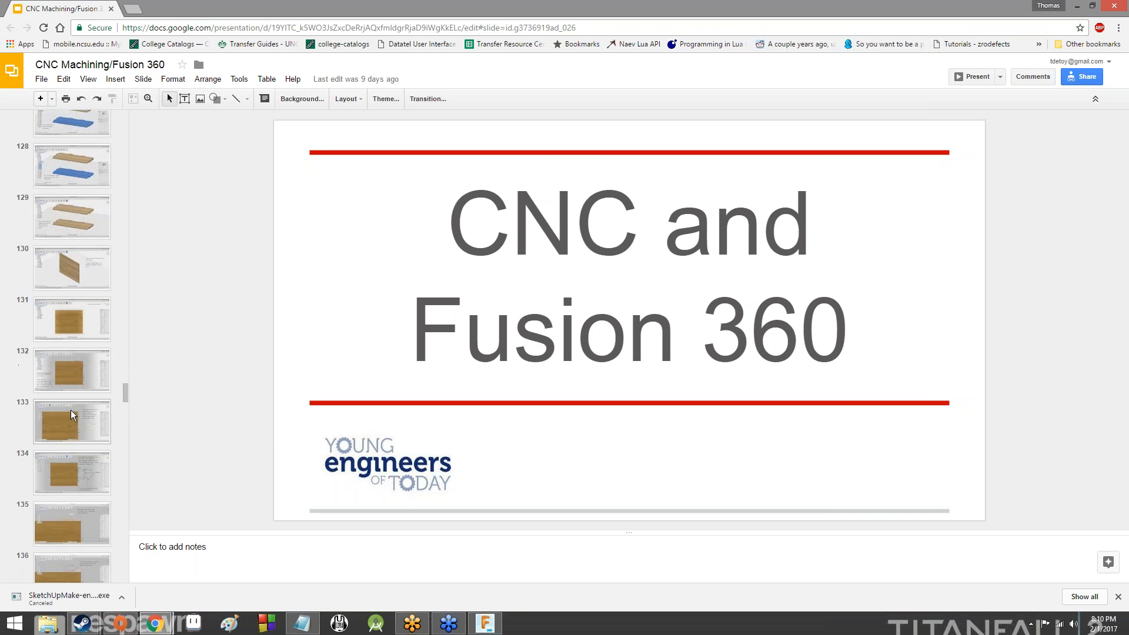
pyautogui.scroll(13, 71, 410)
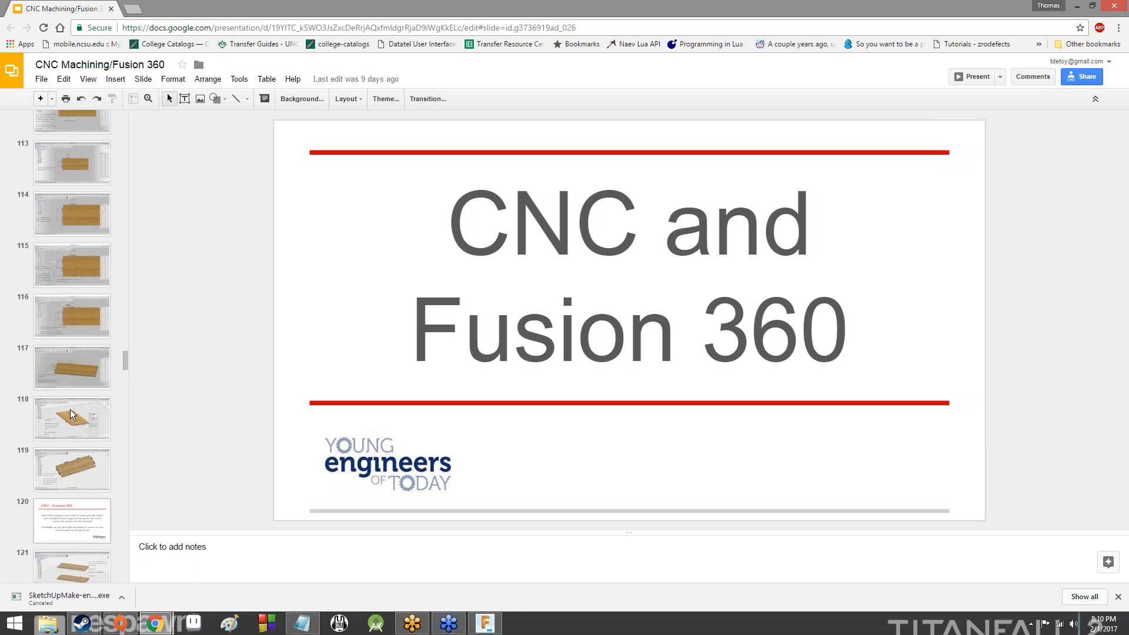
pyautogui.scroll(7, 69, 411)
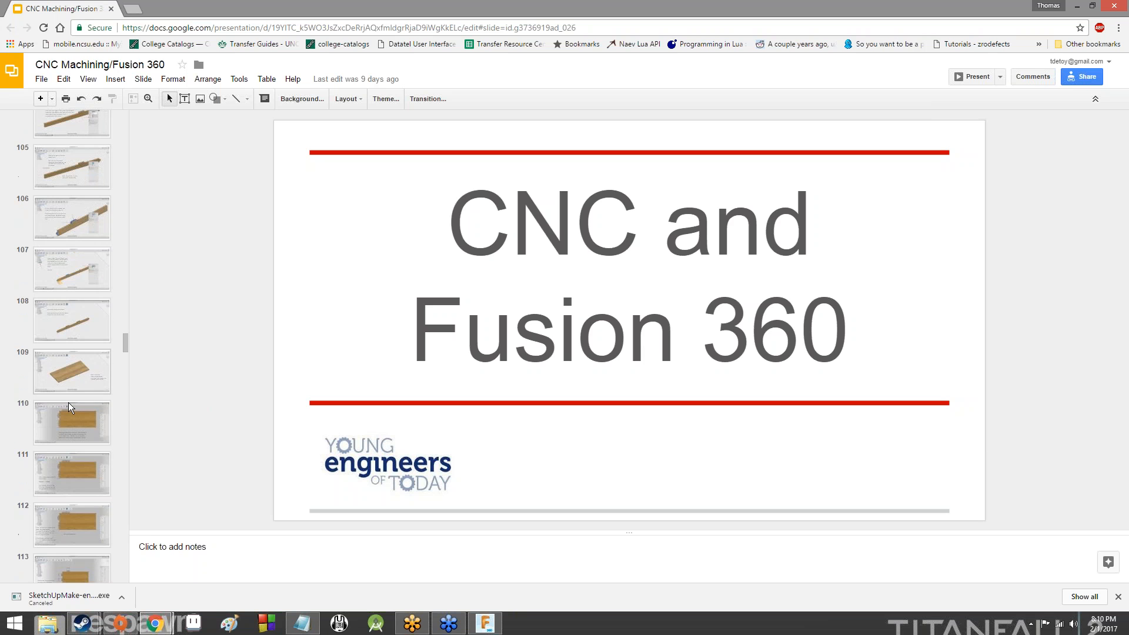
pyautogui.click(70, 334)
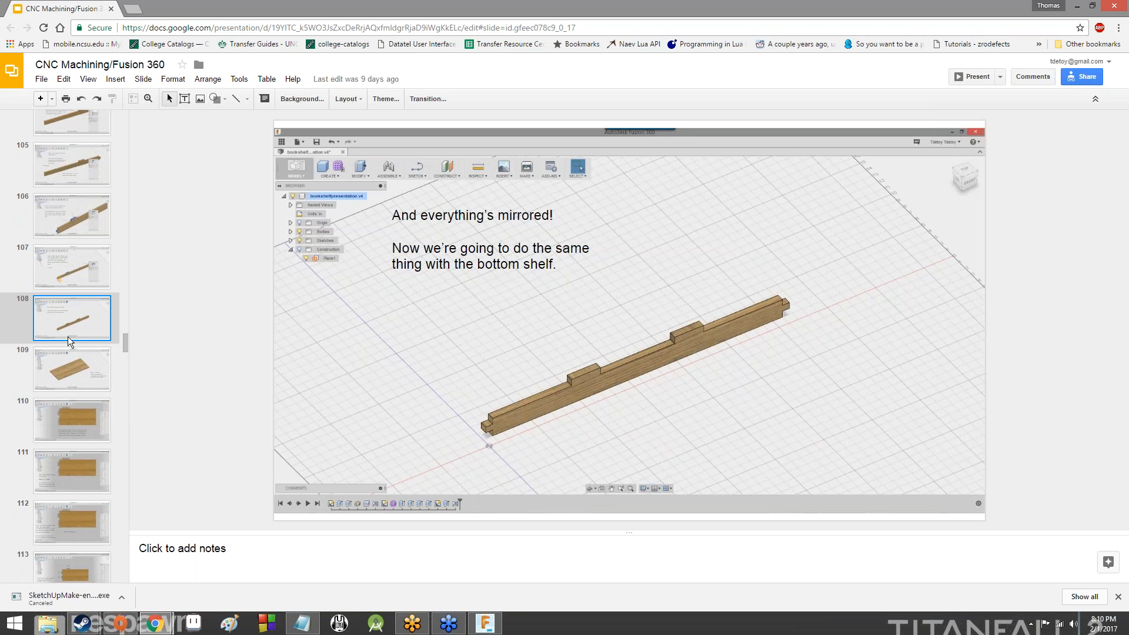
pyautogui.press('Down')
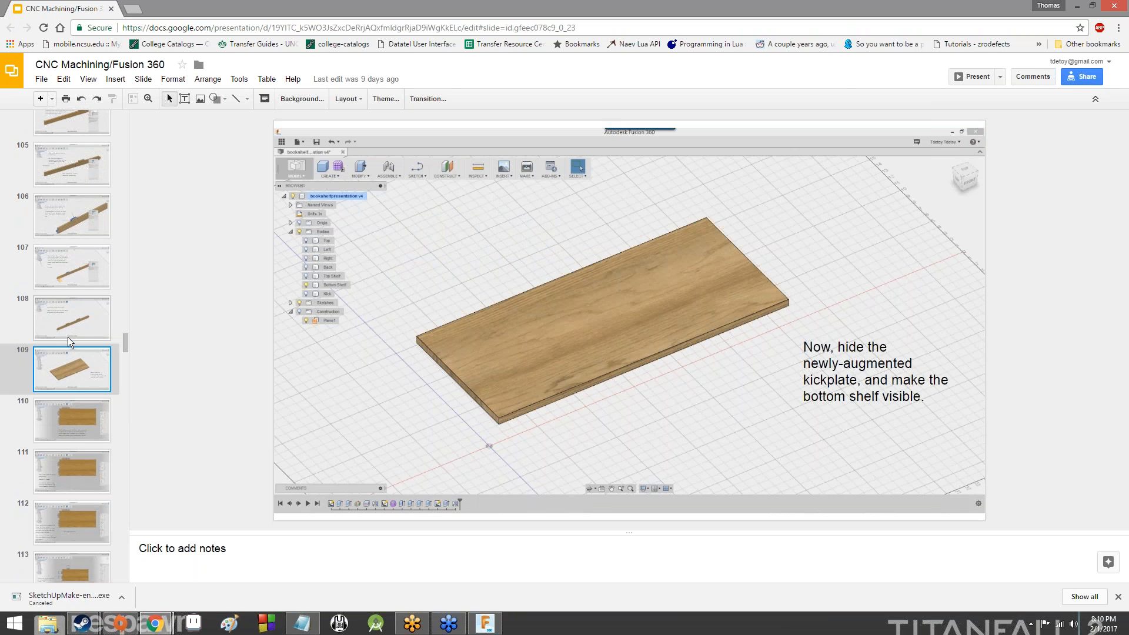
# - Switch back to Fusion 360 and show only the BottomShelf body
pyautogui.click(485, 623)
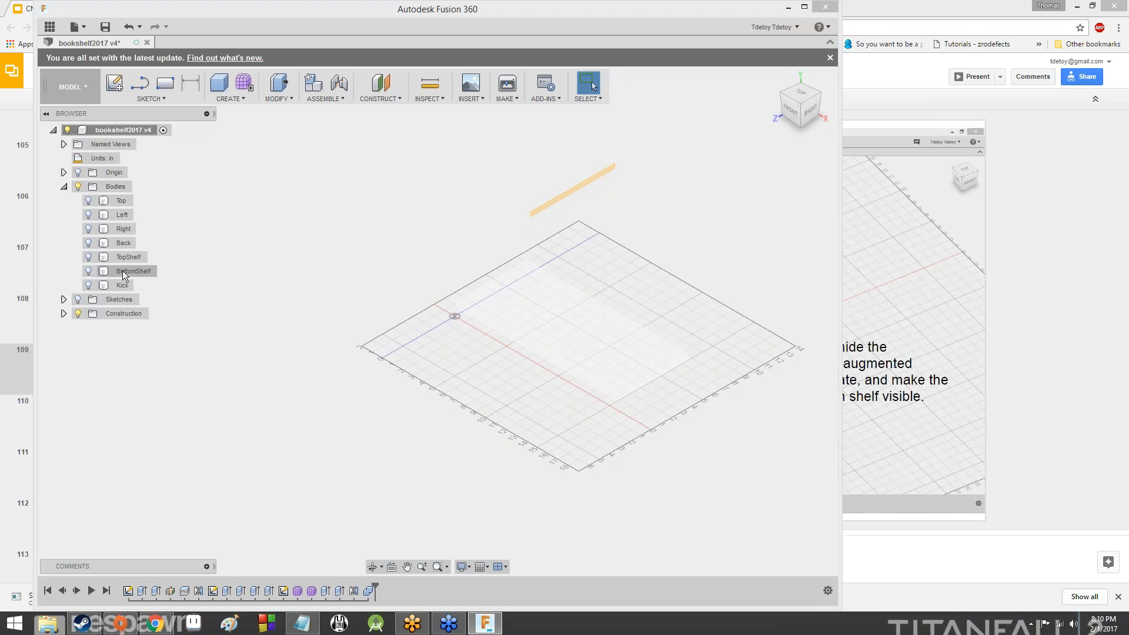
pyautogui.click(88, 271)
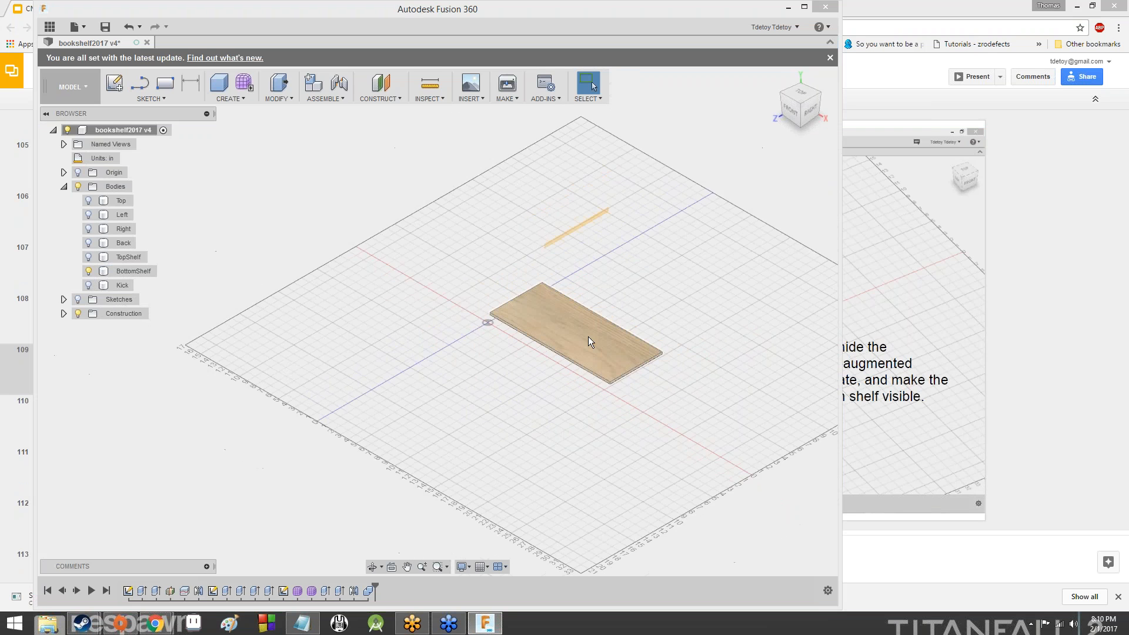
pyautogui.scroll(7, 589, 336)
pyautogui.scroll(-5, 597, 362)
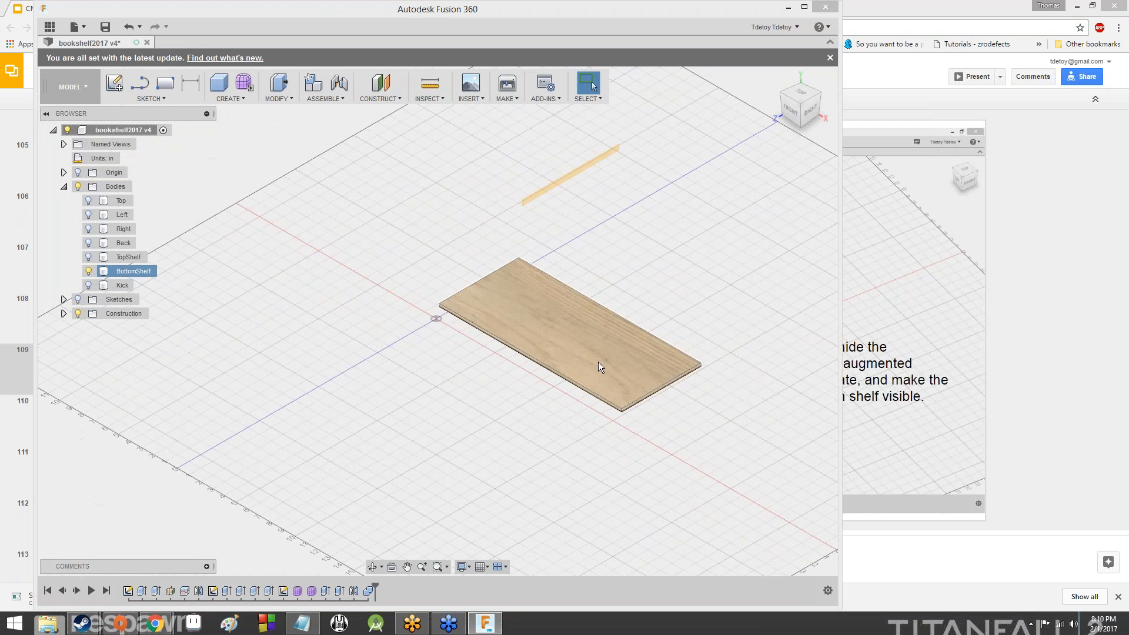
pyautogui.scroll(-2, 597, 368)
pyautogui.scroll(4, 588, 369)
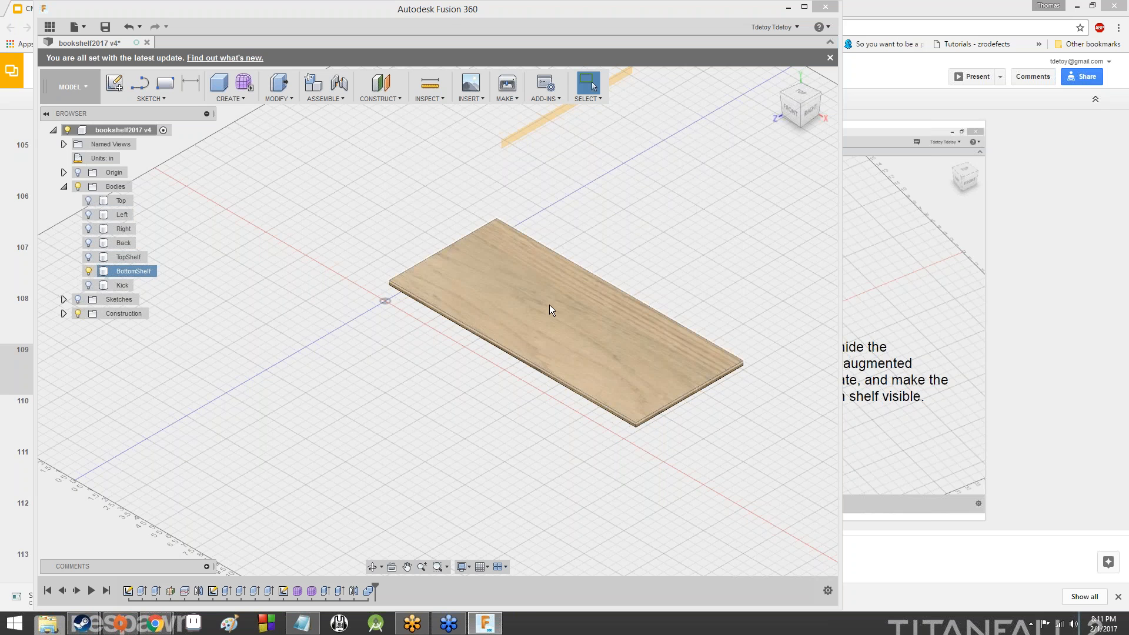
pyautogui.scroll(-2, 698, 267)
pyautogui.scroll(5, 599, 301)
pyautogui.scroll(-4, 653, 347)
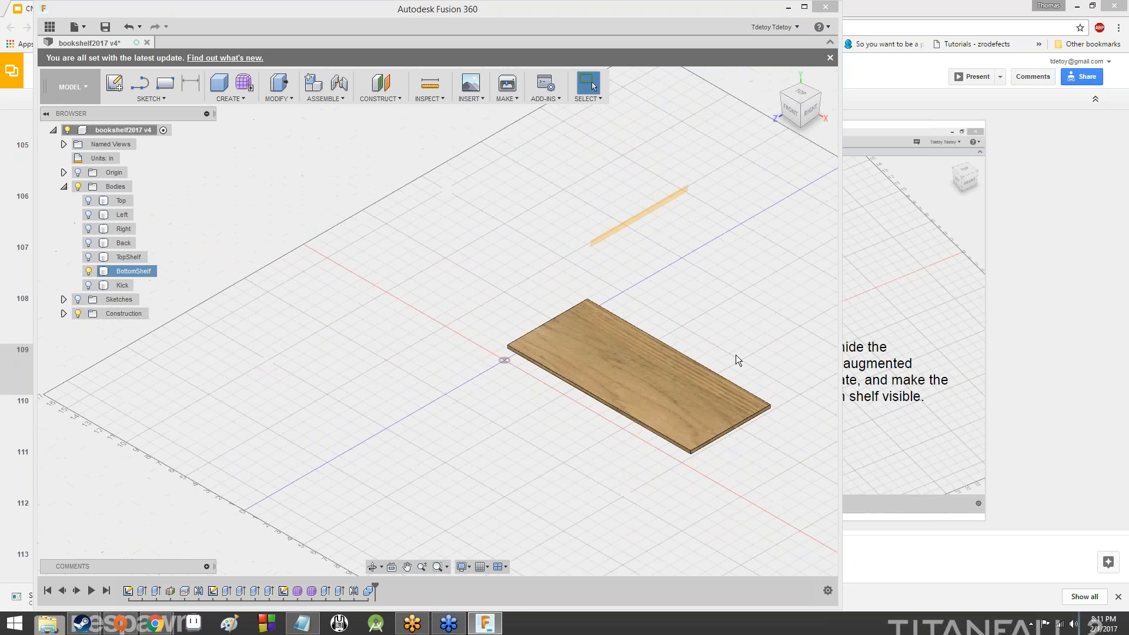
pyautogui.scroll(4, 735, 359)
pyautogui.scroll(-1, 729, 364)
pyautogui.scroll(3, 613, 398)
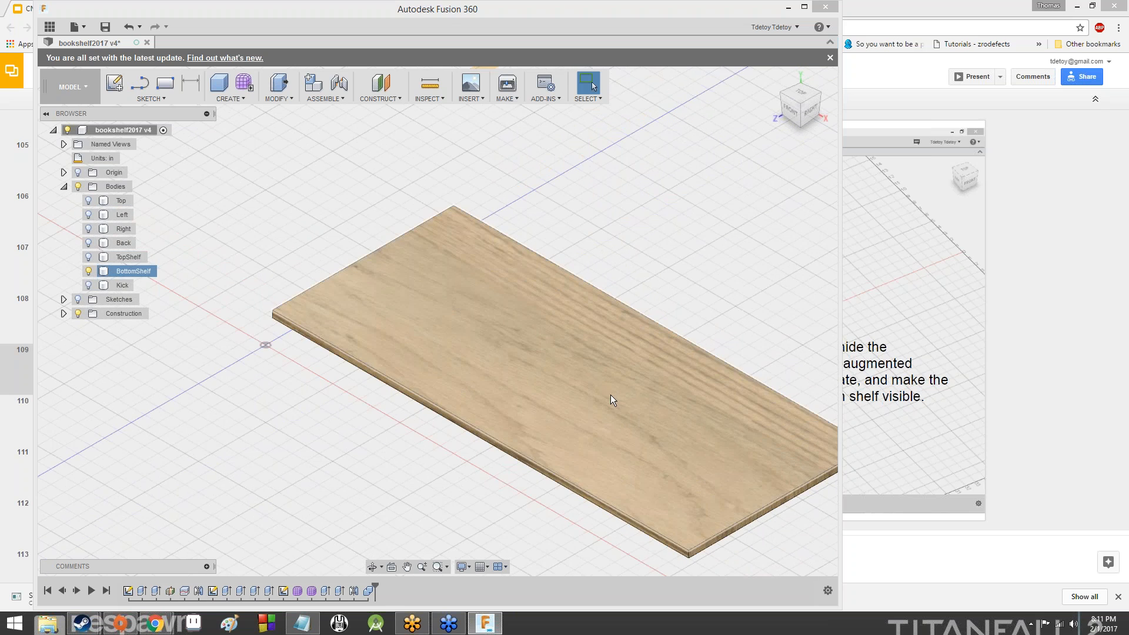
pyautogui.scroll(-2, 612, 398)
pyautogui.moveTo(612, 398); pyautogui.dragTo(506, 315, button='middle')
pyautogui.scroll(2, 645, 354)
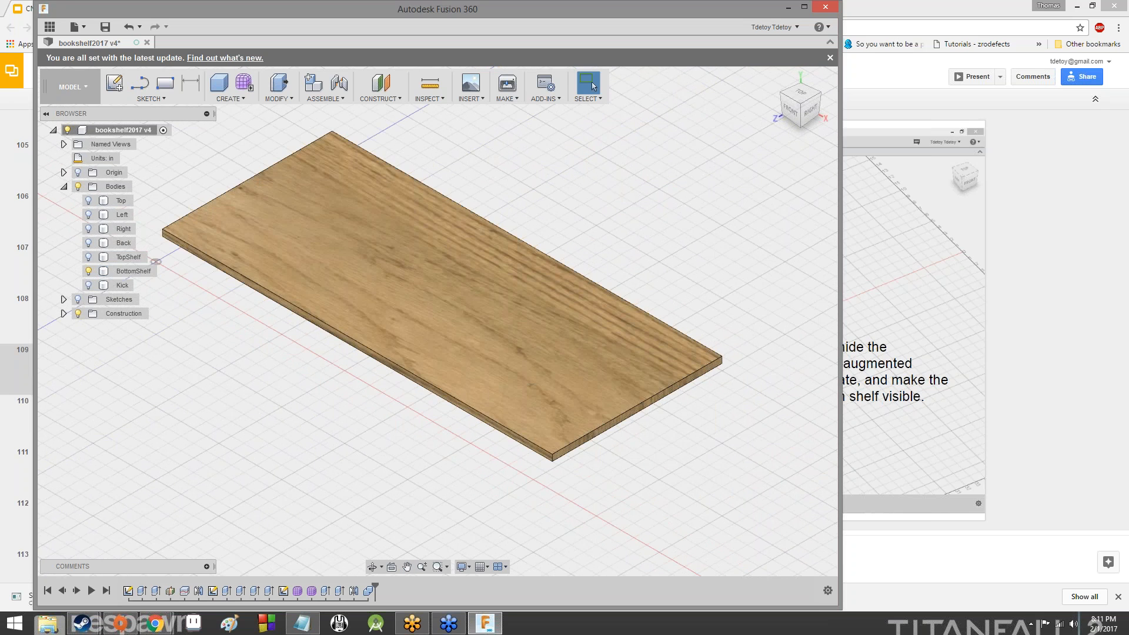
# - Return to the Google Slides presentation and open slide 110 on sketching rough rectangles around the shelf
pyautogui.click(21, 370)
pyautogui.click(83, 423)
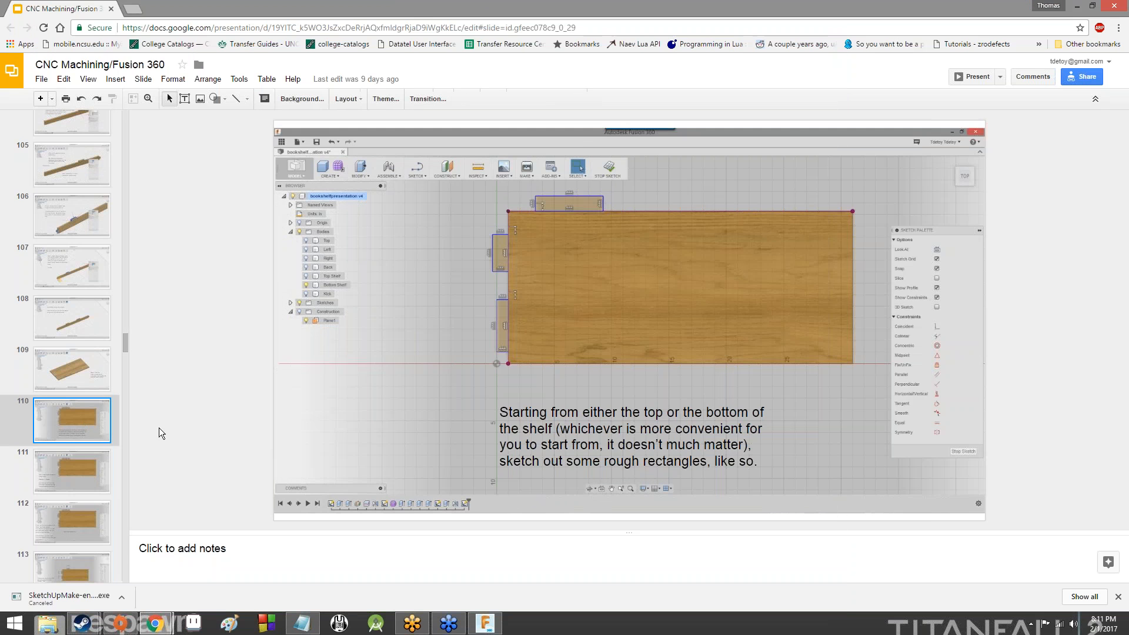
# - Switch to Fusion 360 and start a sketch on the large top face of the BottomShelf body
pyautogui.click(485, 623)
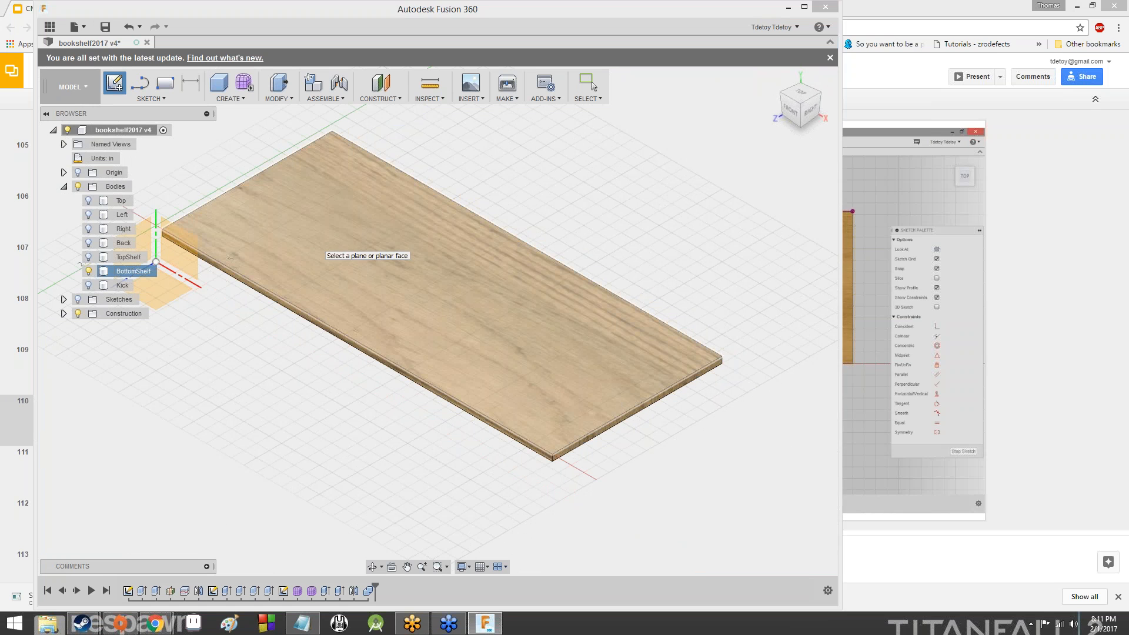
pyautogui.click(323, 252)
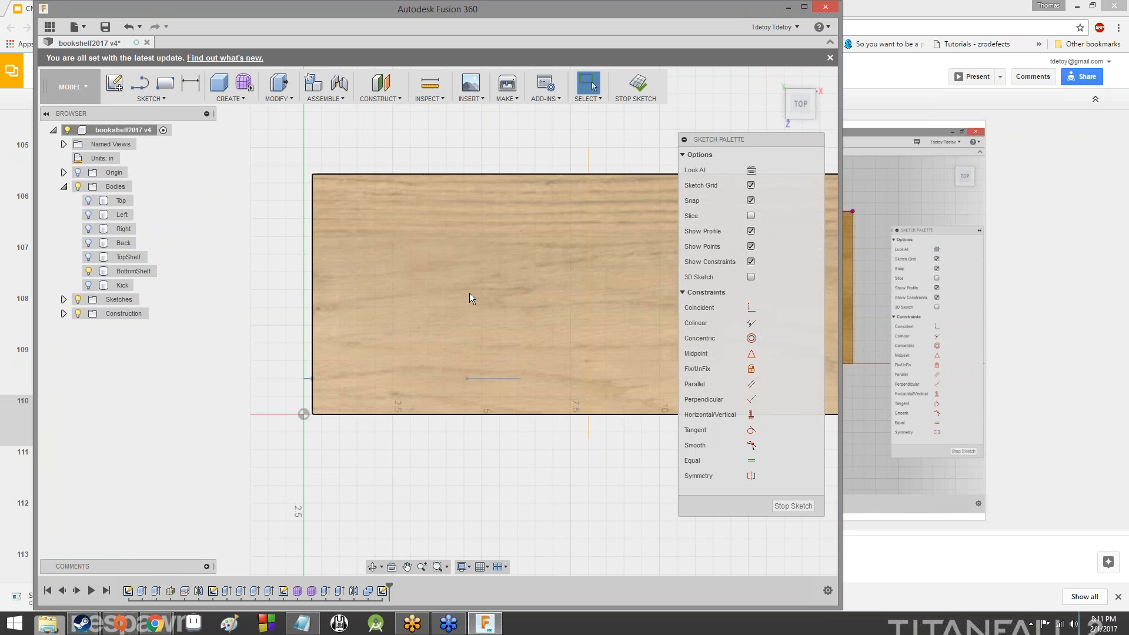
pyautogui.scroll(-5, 466, 306)
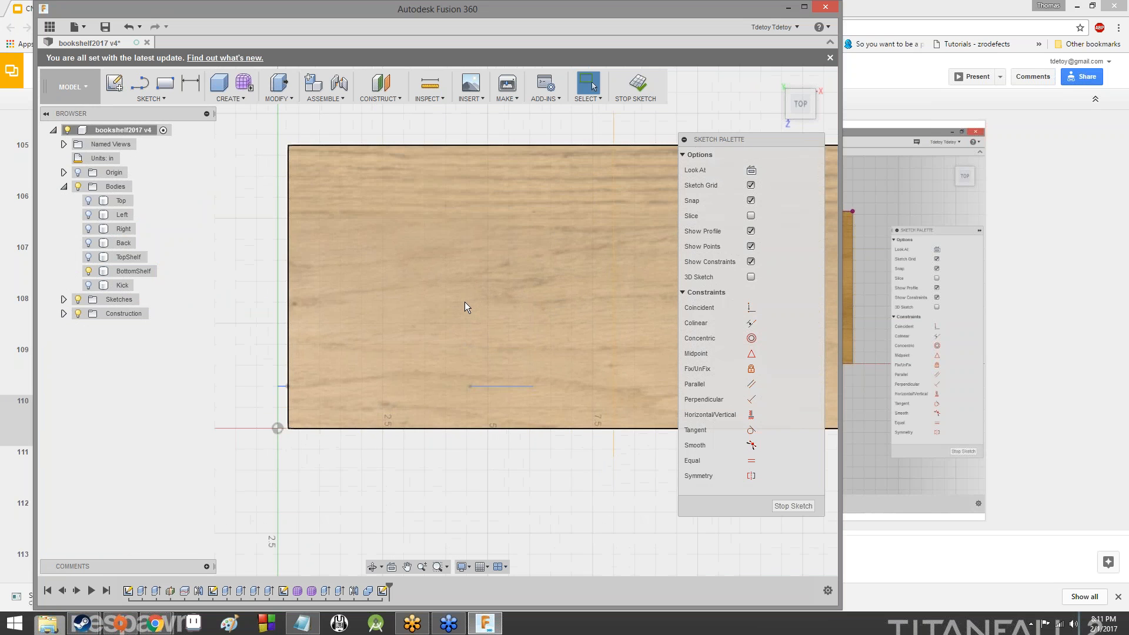
pyautogui.scroll(3, 461, 301)
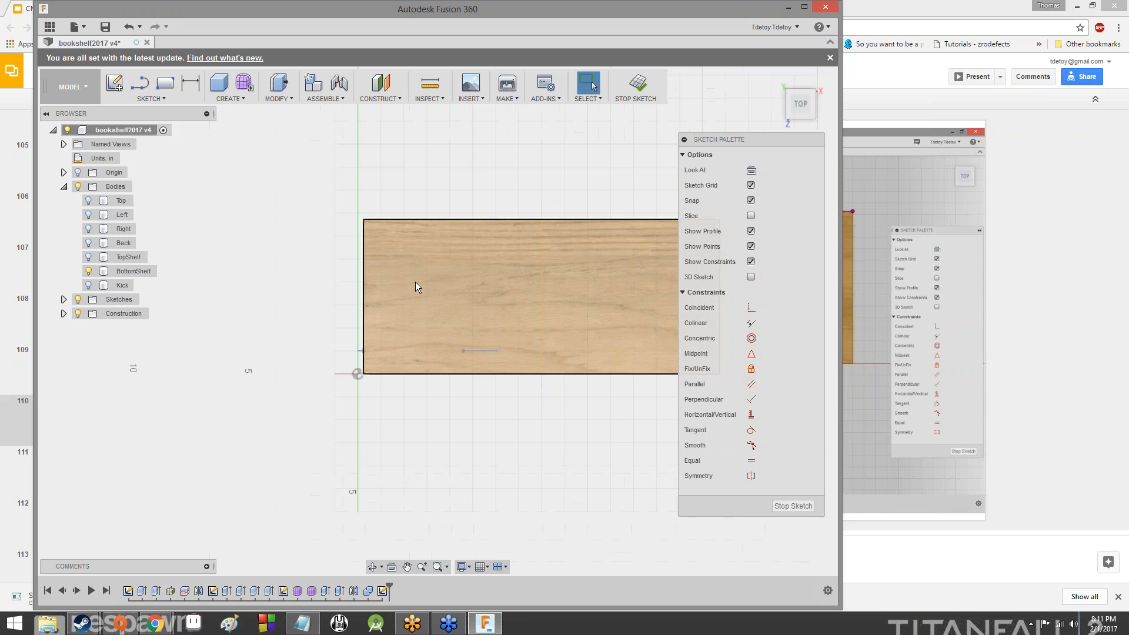
pyautogui.scroll(5, 415, 283)
pyautogui.scroll(-4, 415, 282)
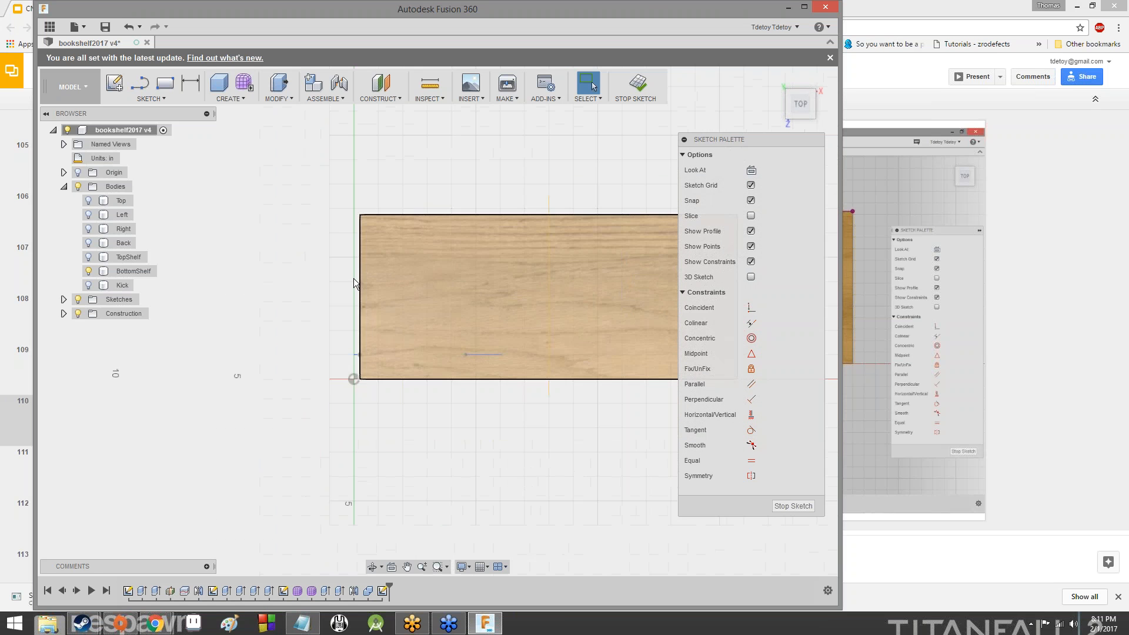
# - Following slide 110, sketch two rough 0.25 in wide rectangles outside the shelf's left edge and one about 0.79 in tall above its upper edge
pyautogui.click(924, 566)
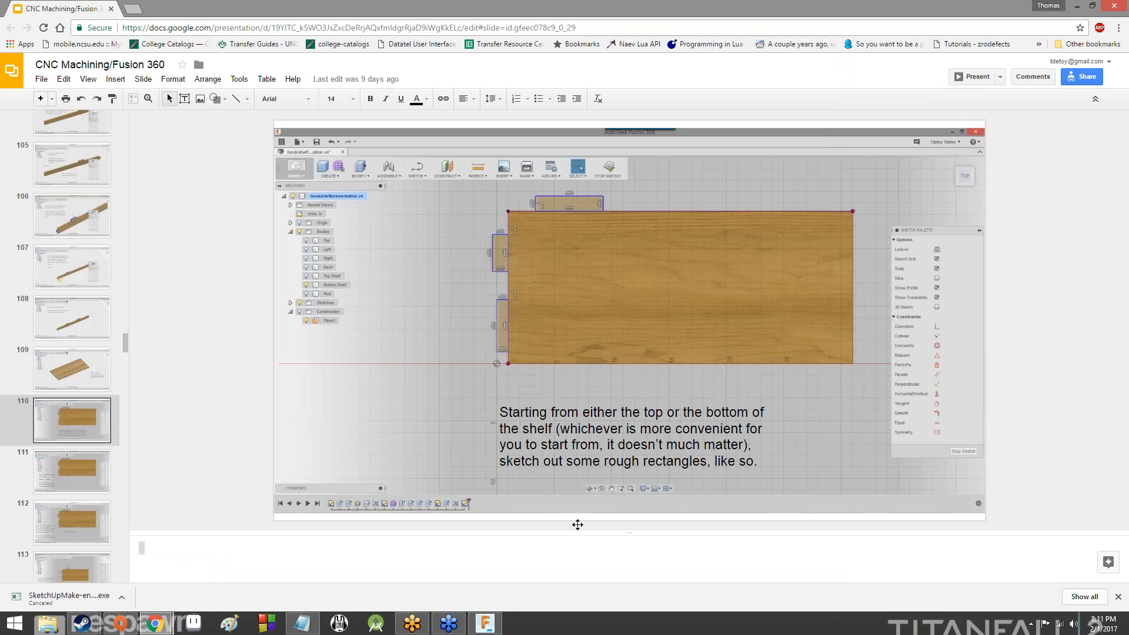
pyautogui.click(485, 623)
pyautogui.click(165, 83)
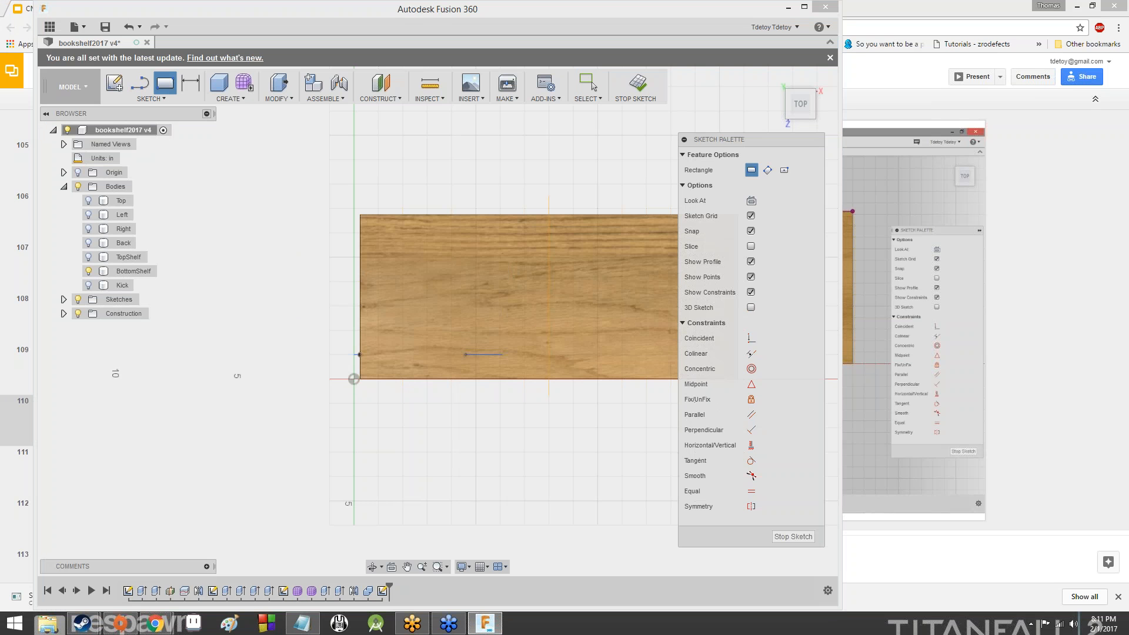
pyautogui.click(359, 355)
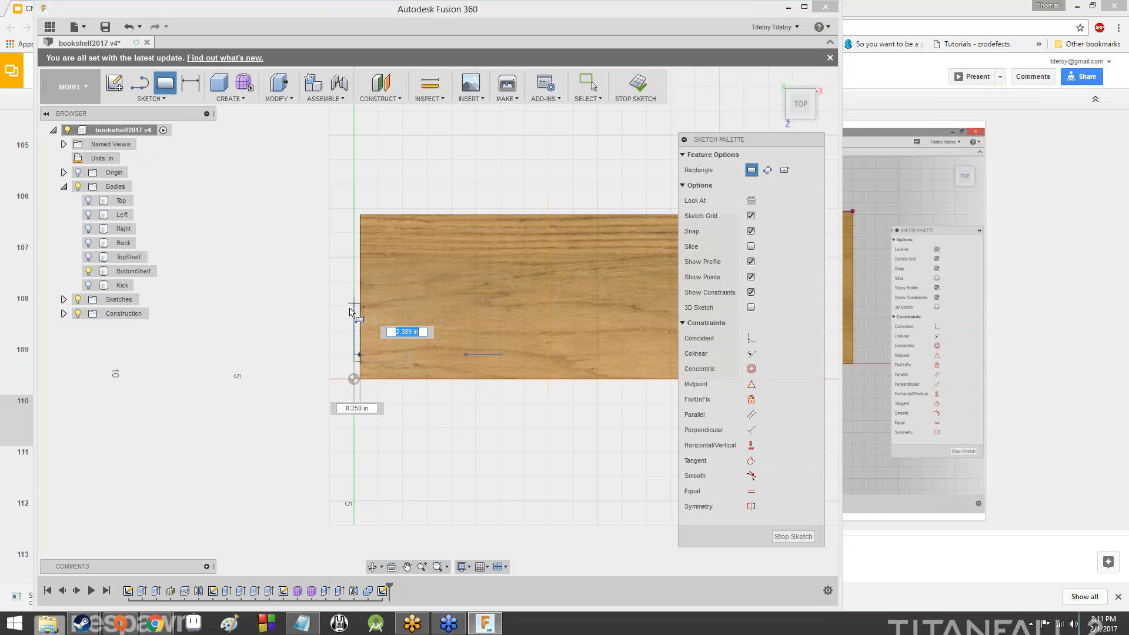
pyautogui.click(353, 310)
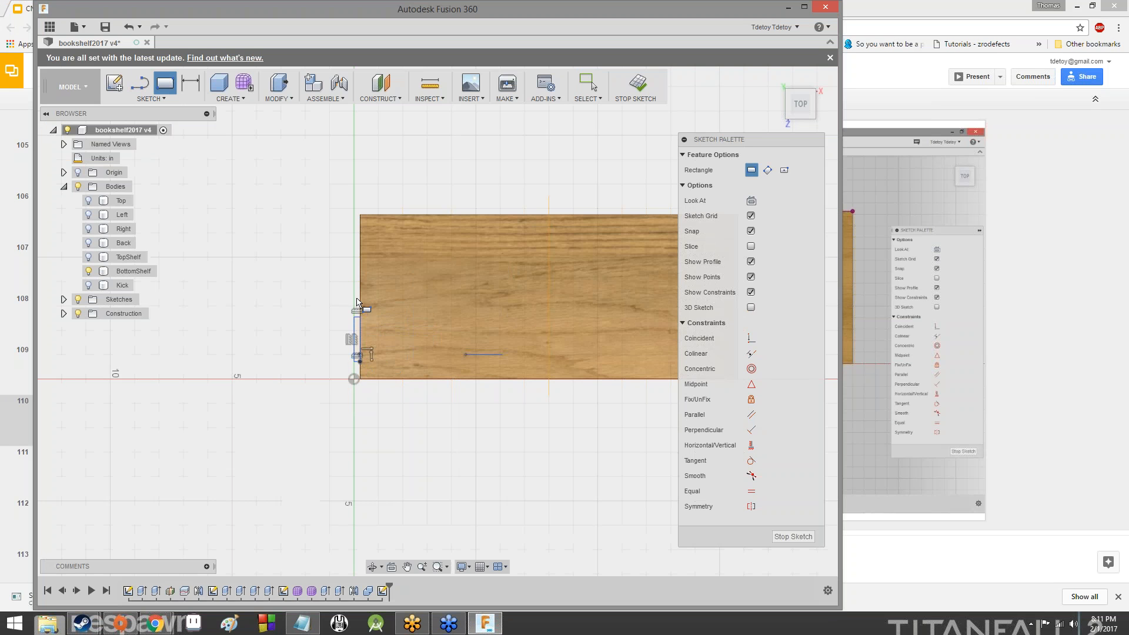
pyautogui.click(354, 310)
pyautogui.click(354, 234)
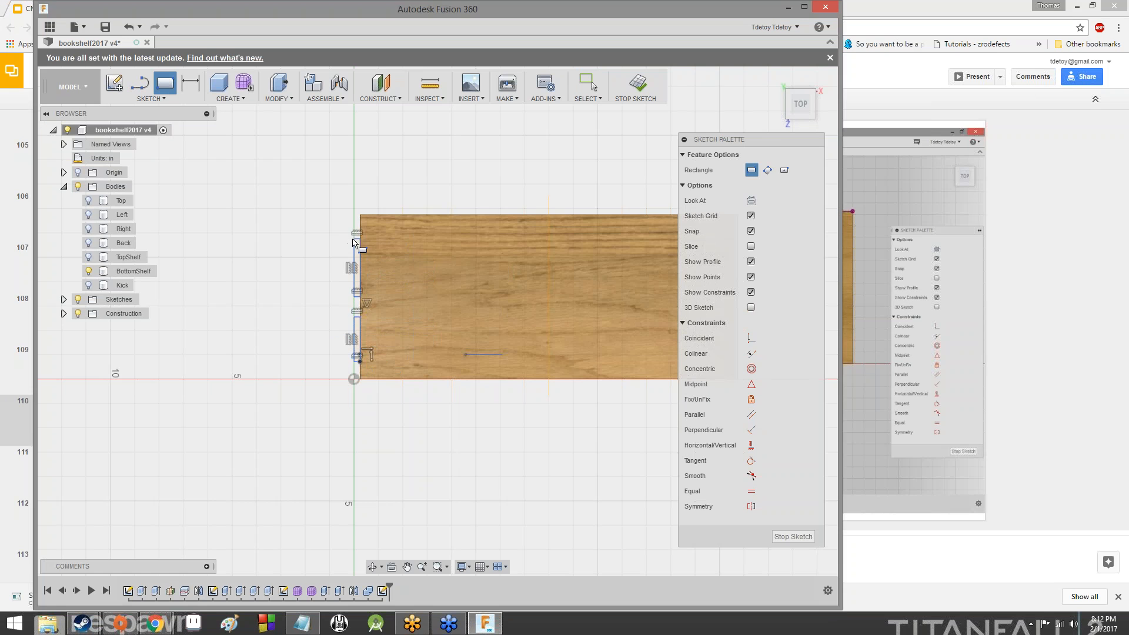
pyautogui.click(423, 214)
pyautogui.click(482, 196)
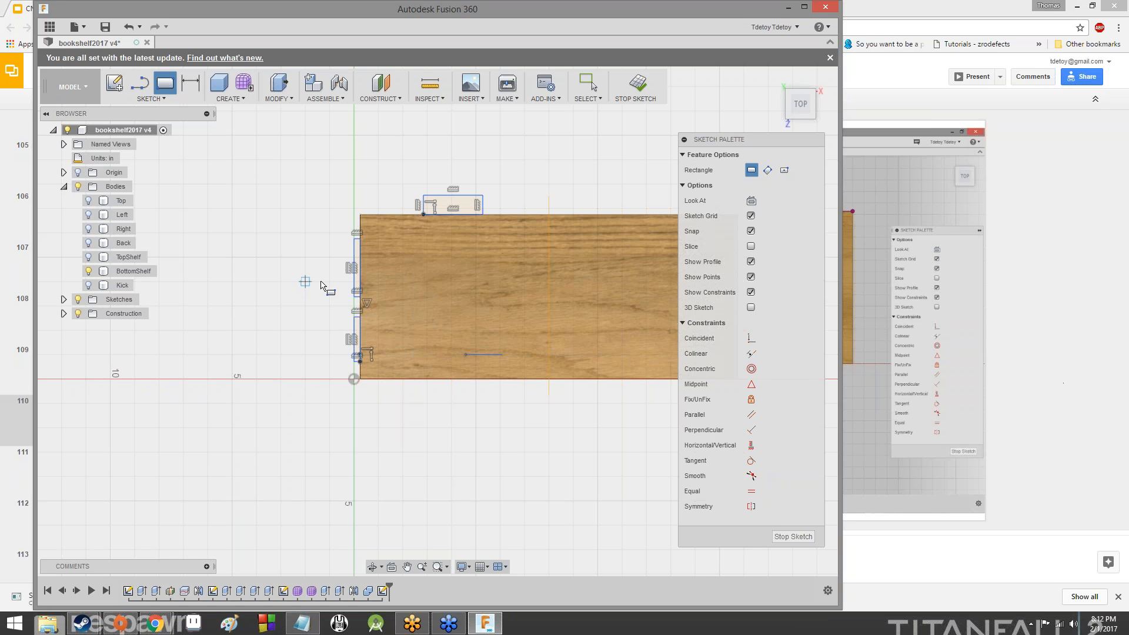
pyautogui.scroll(-2, 328, 285)
pyautogui.scroll(3, 362, 302)
pyautogui.scroll(-2, 368, 295)
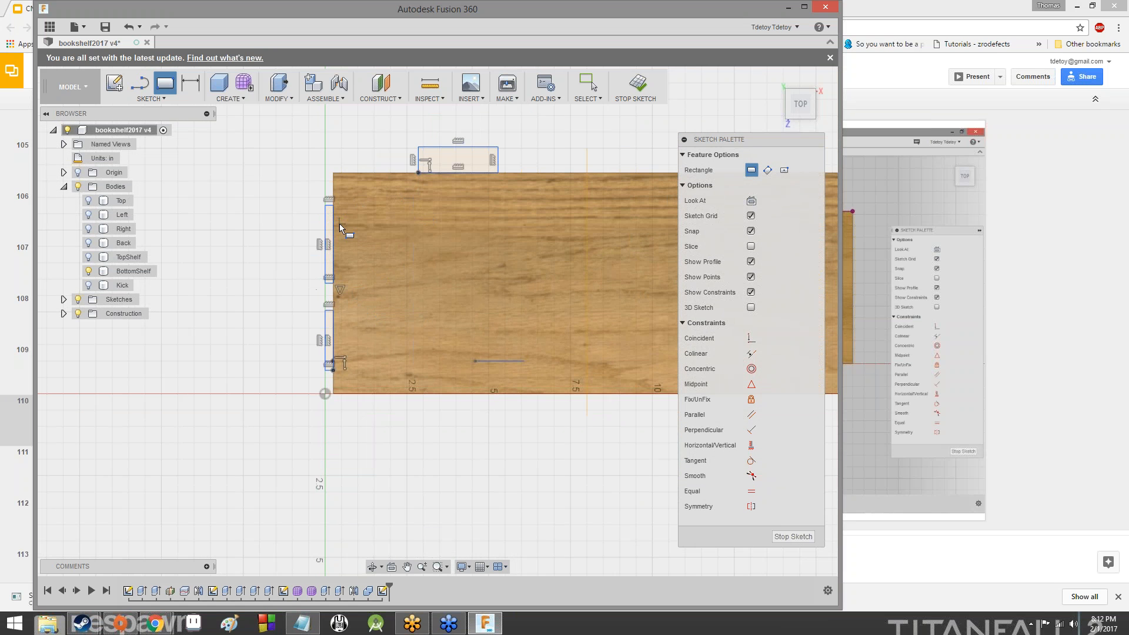
pyautogui.scroll(-3, 344, 235)
pyautogui.scroll(4, 338, 239)
pyautogui.scroll(2, 373, 270)
pyautogui.scroll(-4, 388, 265)
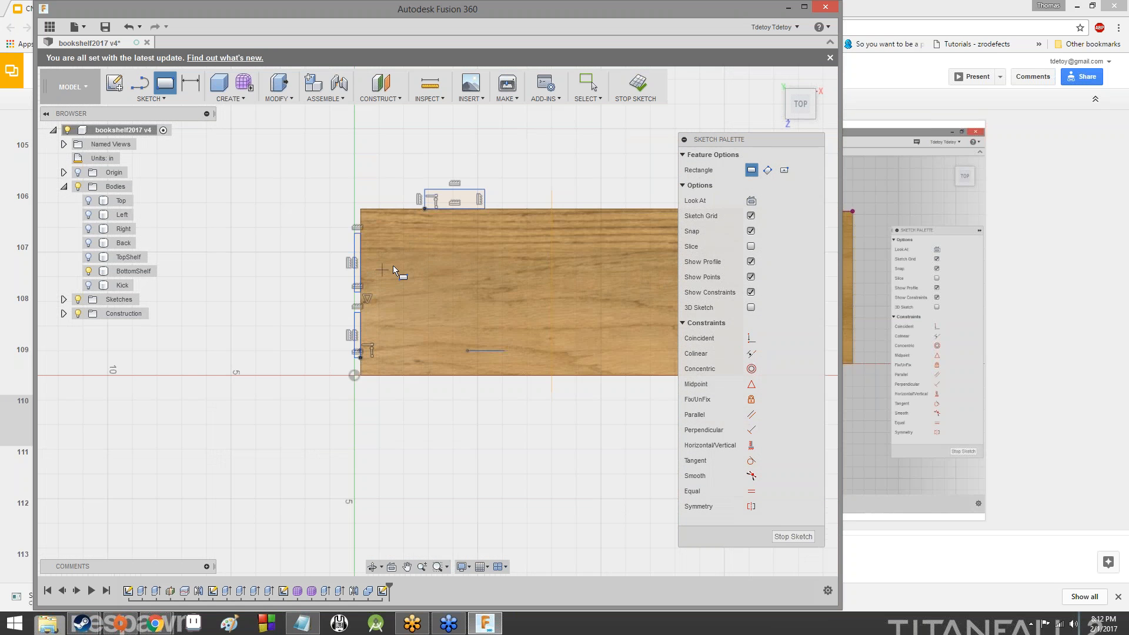
pyautogui.scroll(4, 400, 262)
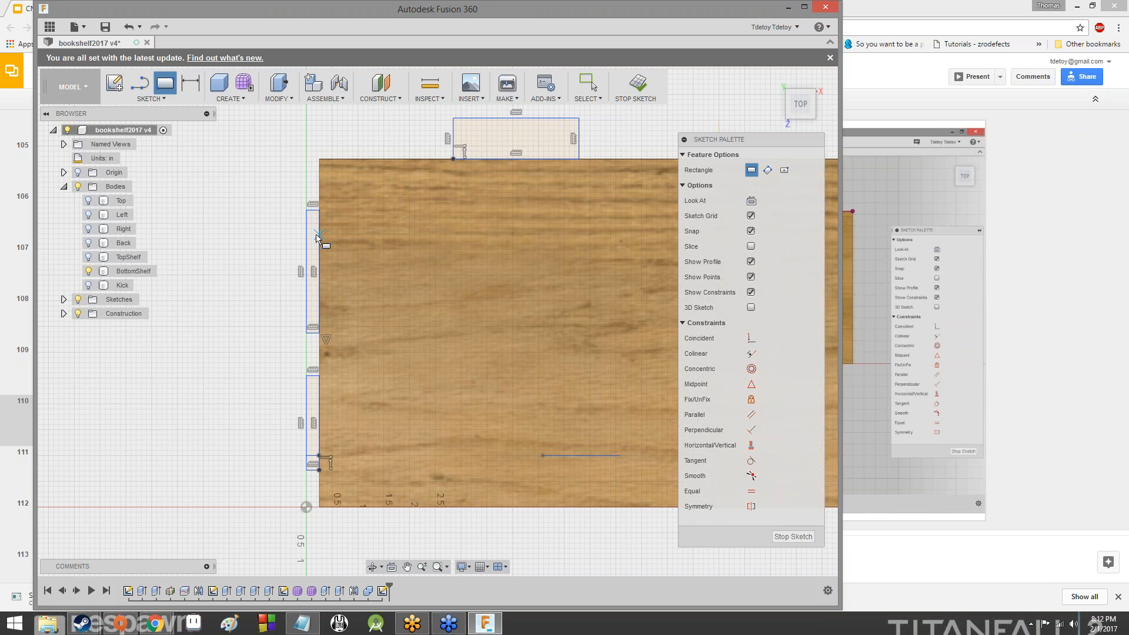
# - Switch to the CNC Machining/Fusion 360 presentation and read slide 111 on drawing midpoint lines
pyautogui.click(190, 83)
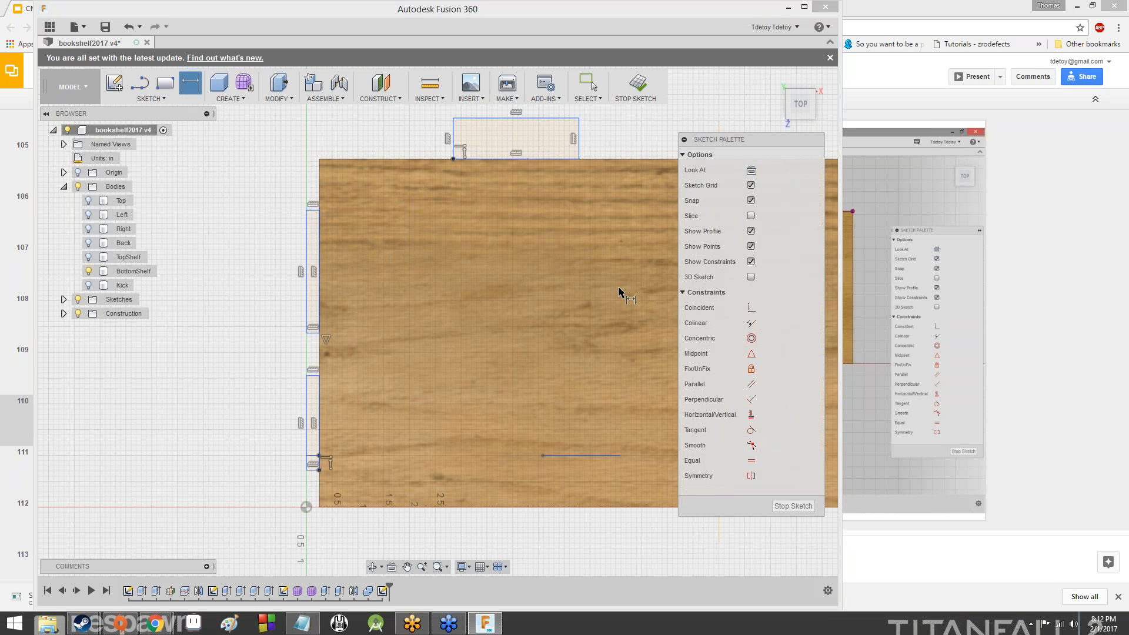
pyautogui.click(869, 543)
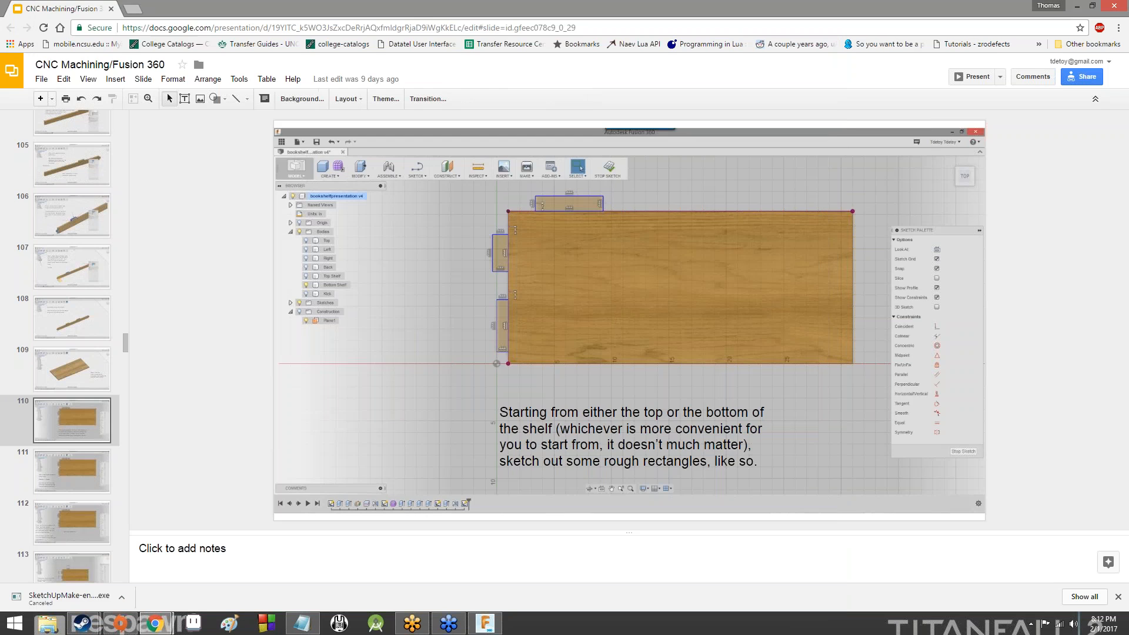
pyautogui.click(73, 457)
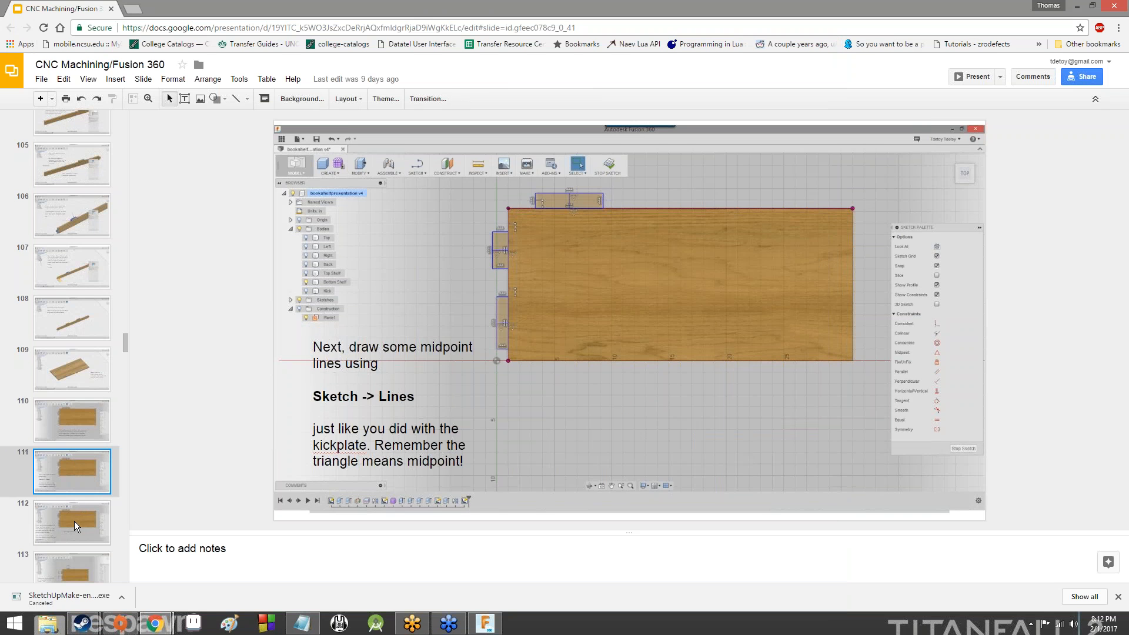
# - Switch back to Fusion 360 and draw a midpoint-to-midpoint line across the short dimension of each of the three rectangles
pyautogui.click(485, 623)
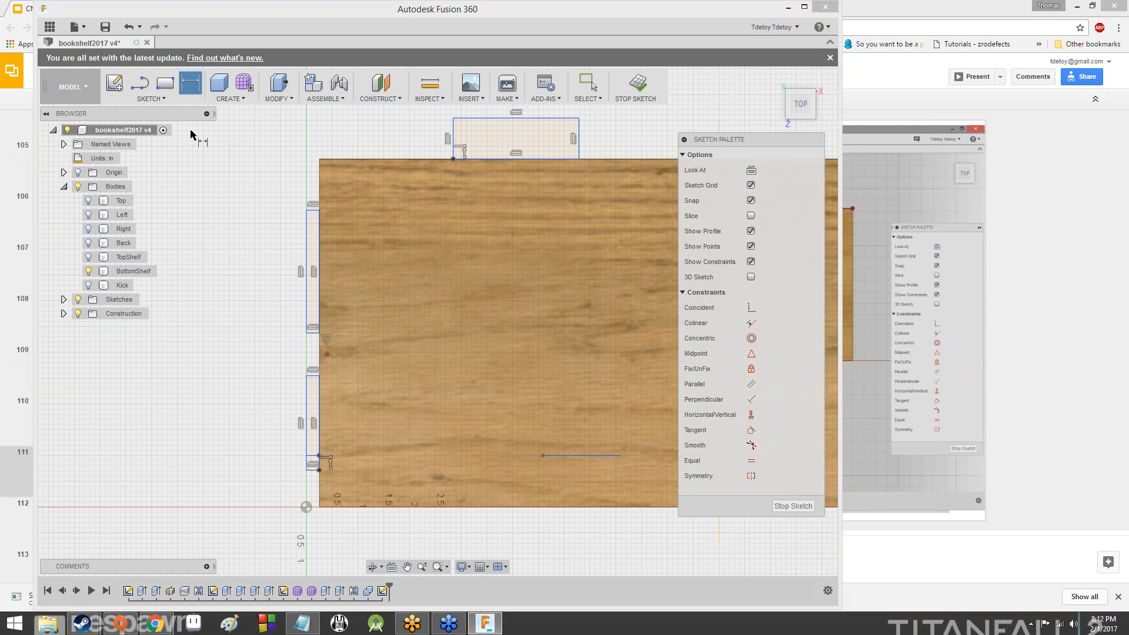
pyautogui.click(143, 89)
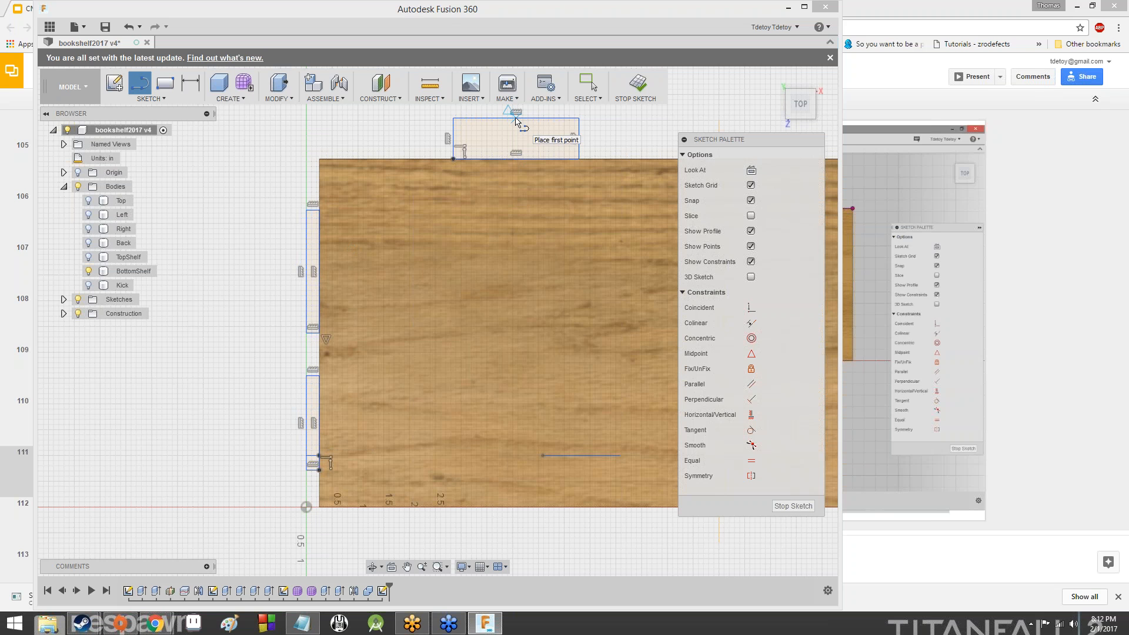
pyautogui.click(516, 120)
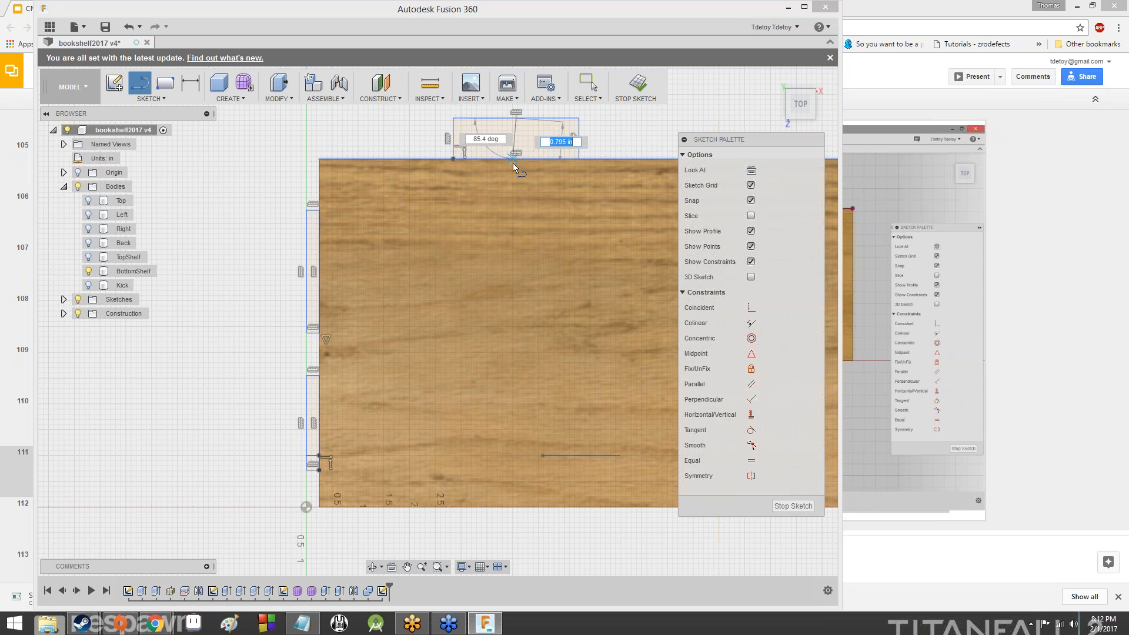
pyautogui.click(517, 162)
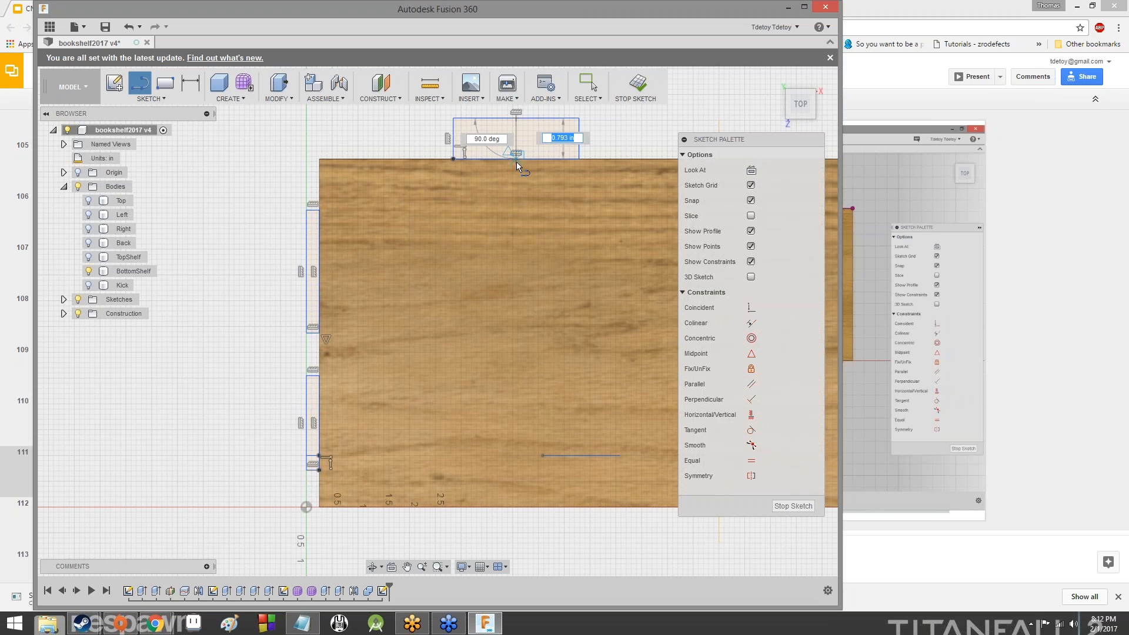
pyautogui.click(307, 271)
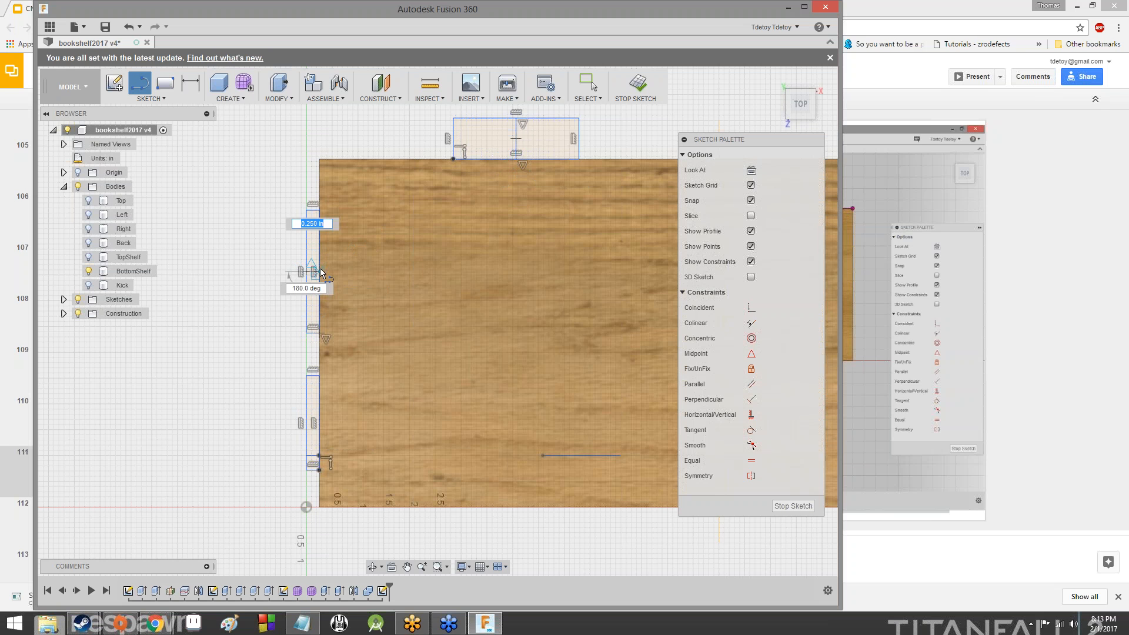
pyautogui.click(320, 272)
pyautogui.click(307, 424)
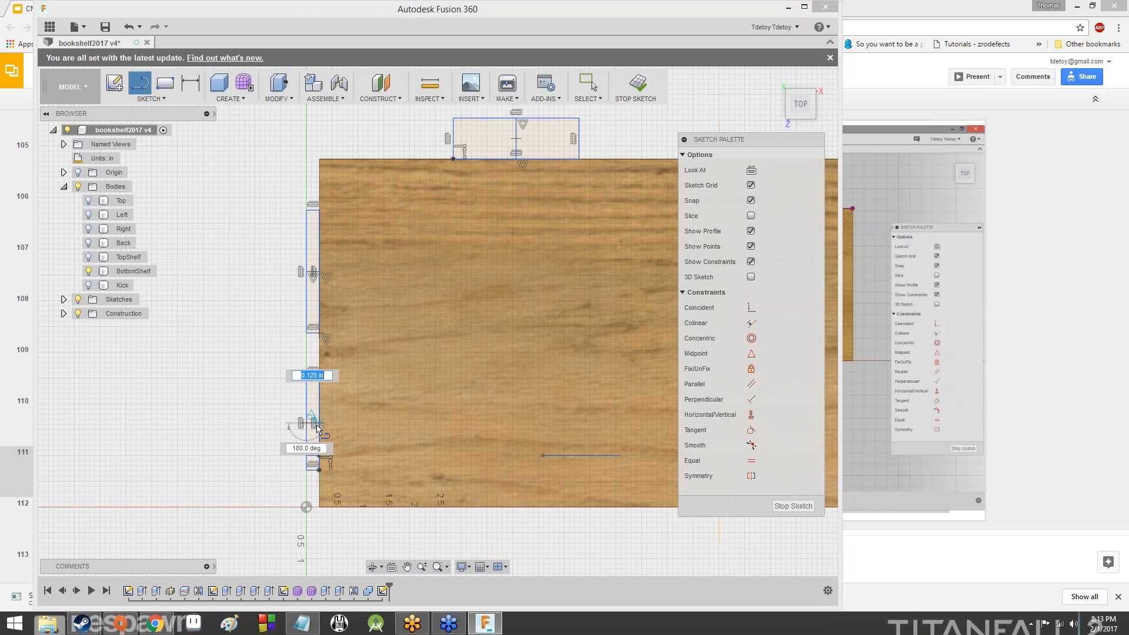
pyautogui.click(318, 425)
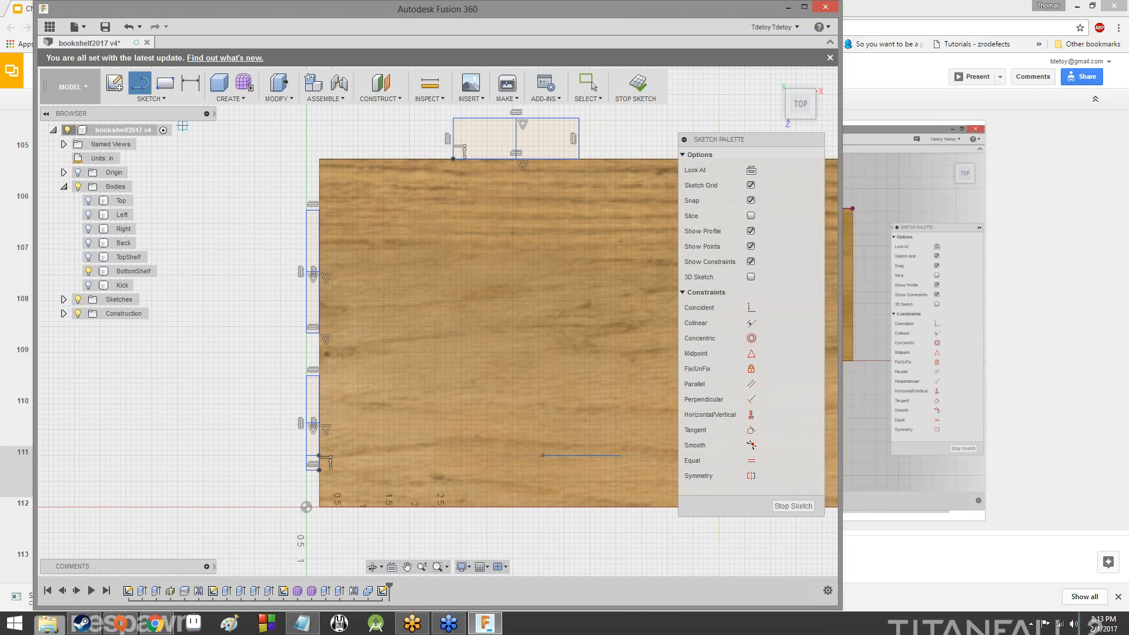
pyautogui.press('Escape')
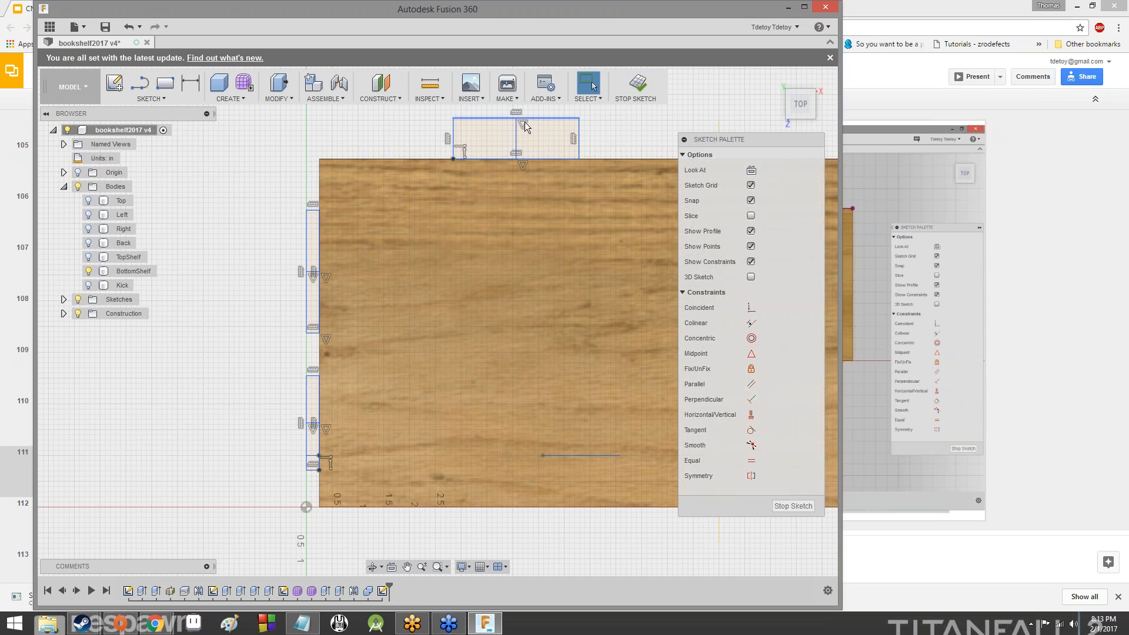
# - Convert the midpoint lines of all three tab rectangles to construction lines
pyautogui.click(514, 142)
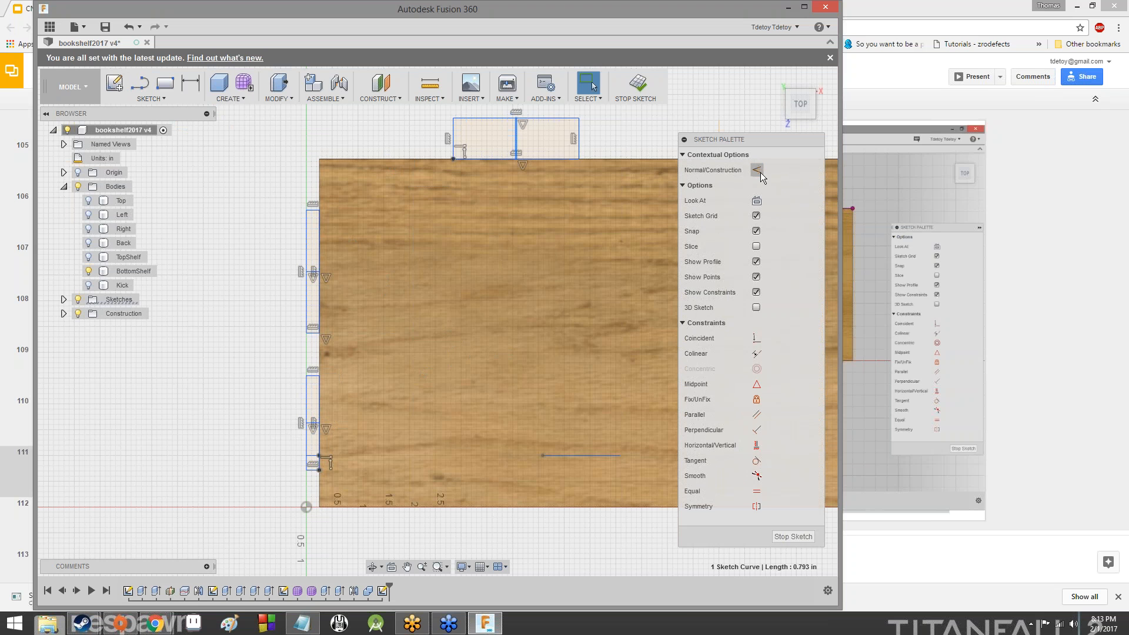
pyautogui.click(756, 170)
pyautogui.press('Escape')
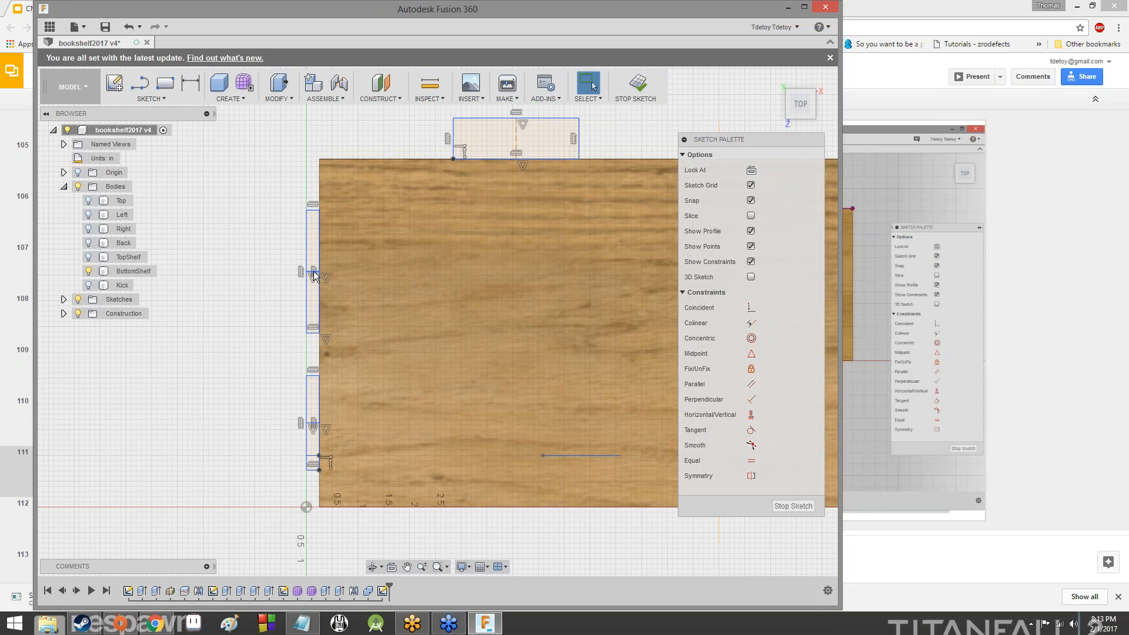
pyautogui.click(312, 270)
pyautogui.click(761, 174)
pyautogui.press('Escape')
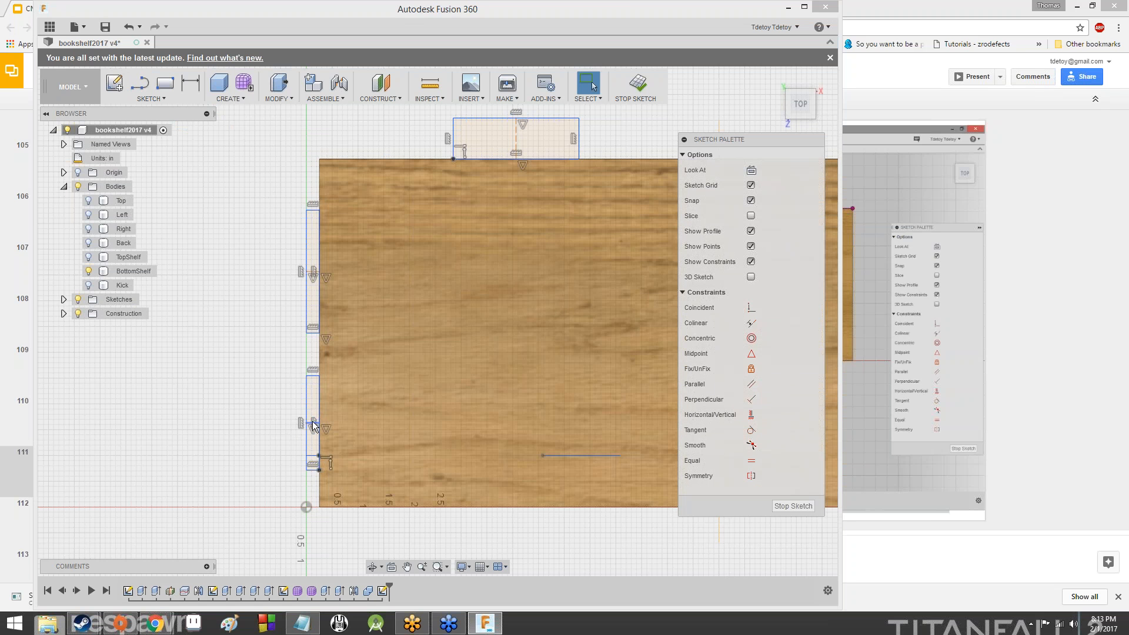
pyautogui.click(308, 422)
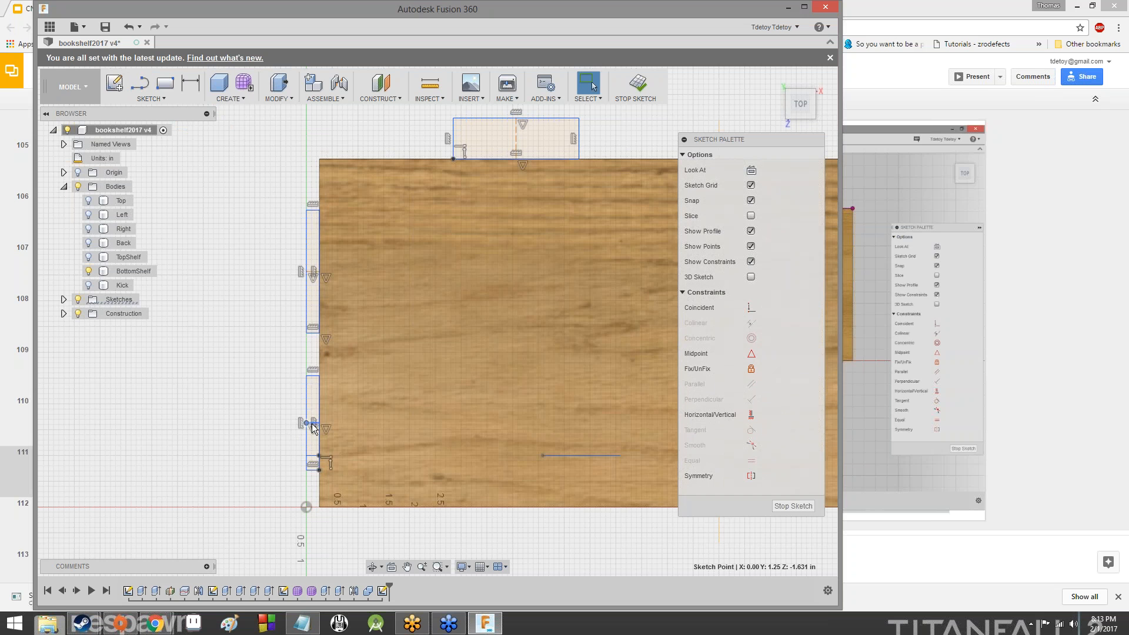
pyautogui.click(312, 423)
pyautogui.click(759, 170)
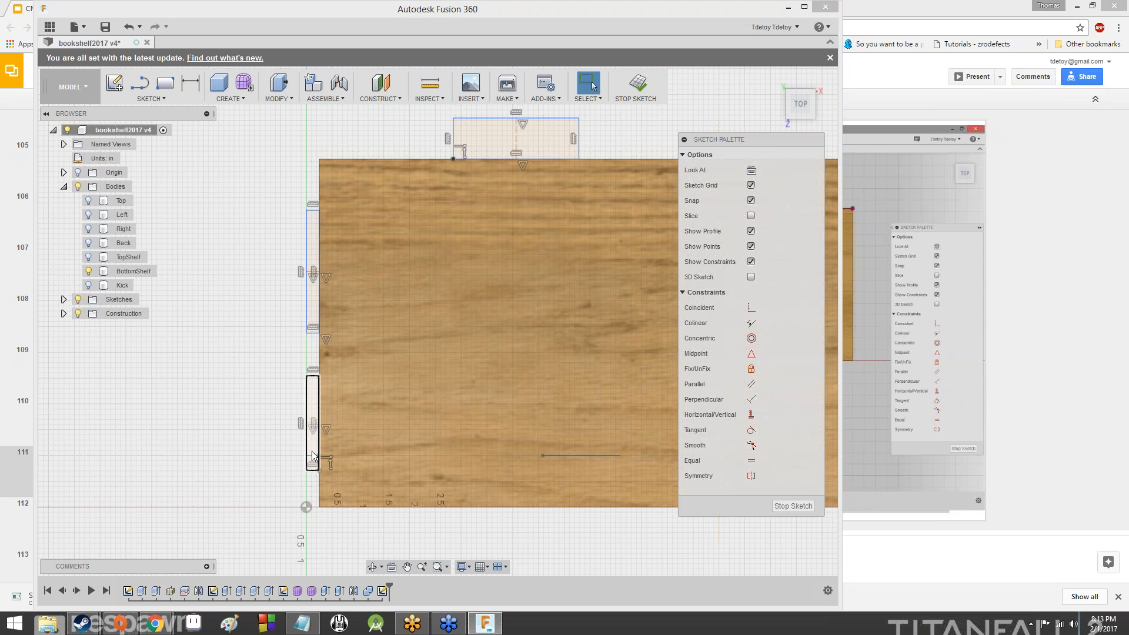
# - Hide the earlier sketch whose stray line crosses the lower rectangle on the shelf's left edge
pyautogui.click(314, 457)
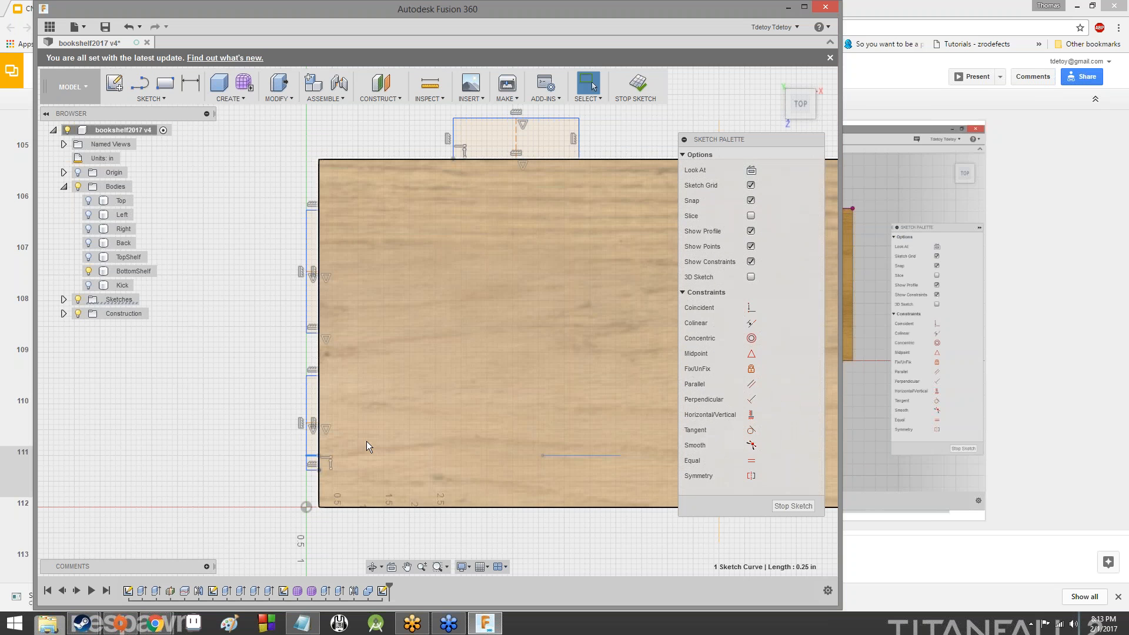
pyautogui.scroll(3, 279, 475)
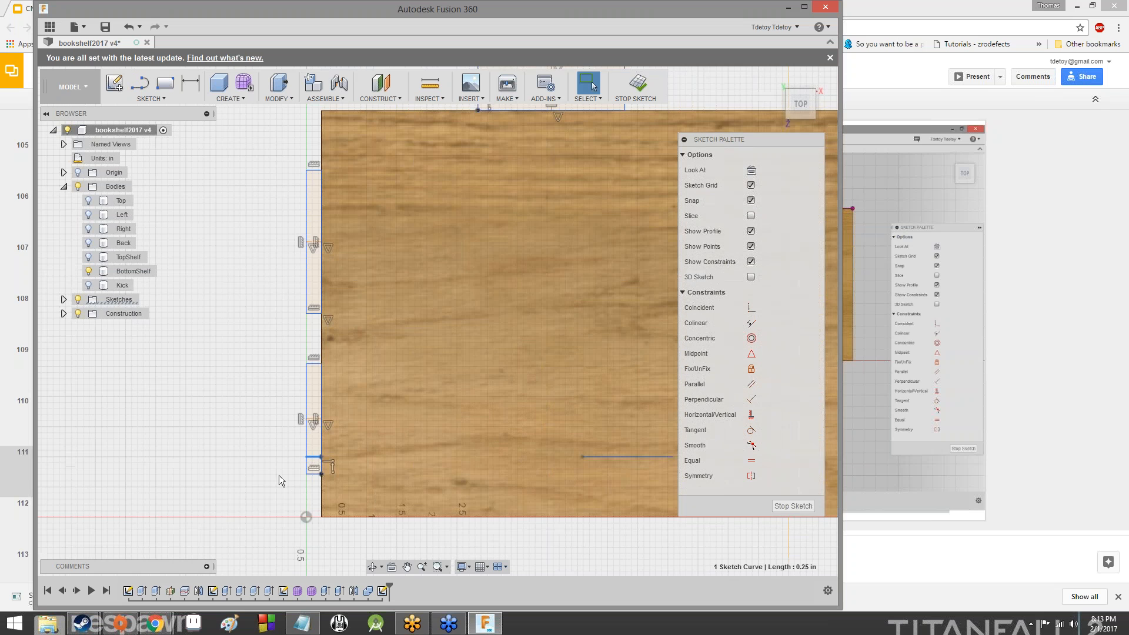
pyautogui.click(70, 306)
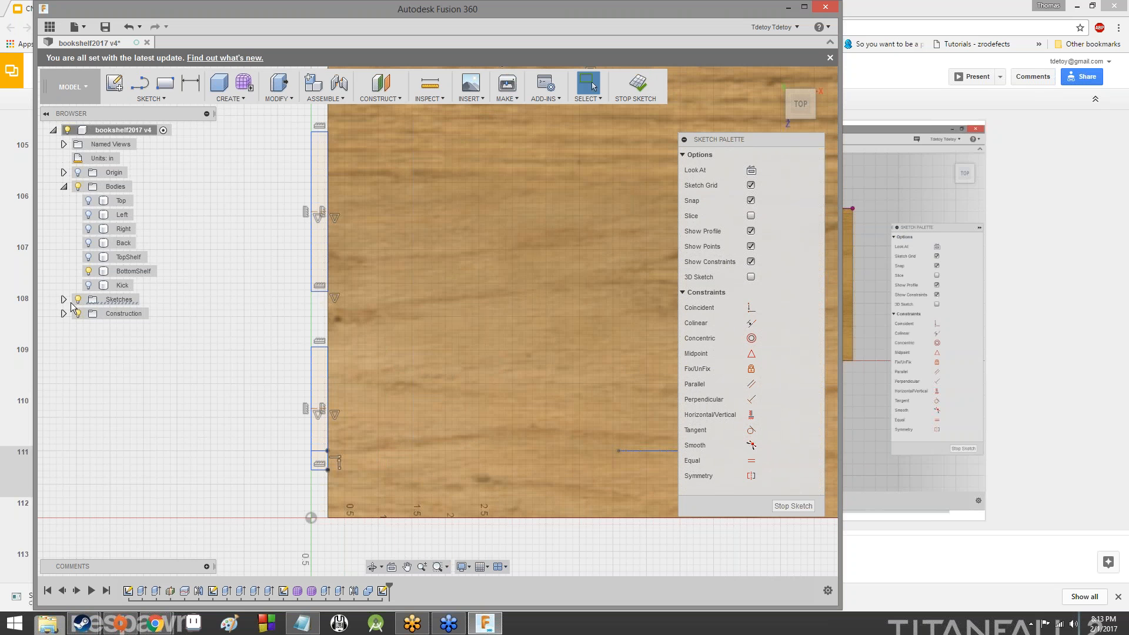
pyautogui.click(64, 301)
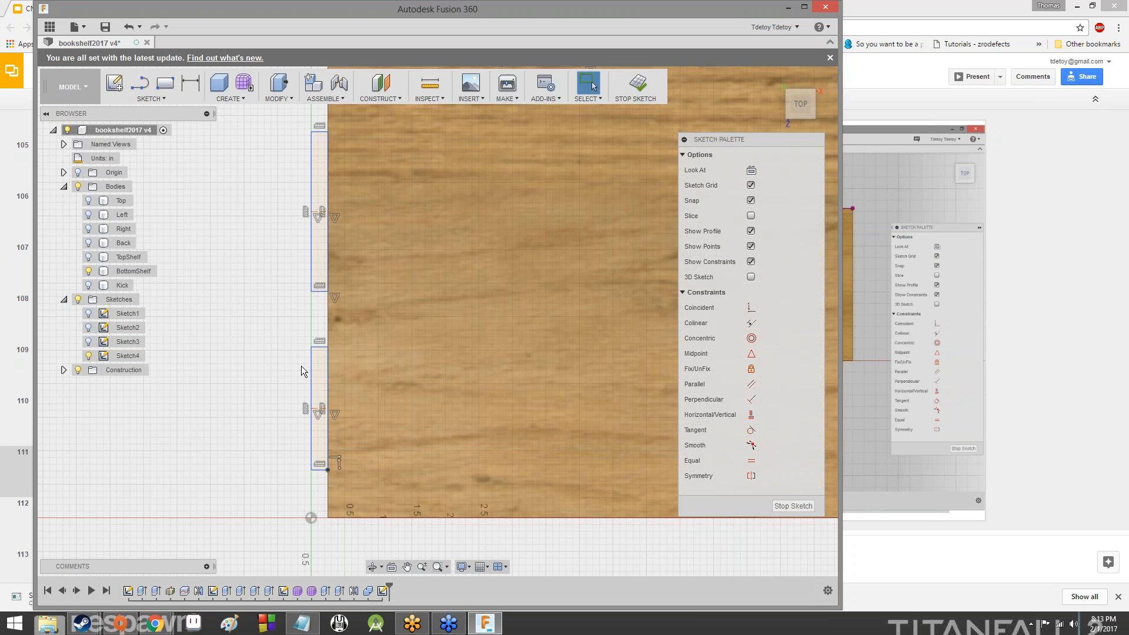
pyautogui.scroll(-3, 303, 367)
pyautogui.scroll(-1, 338, 304)
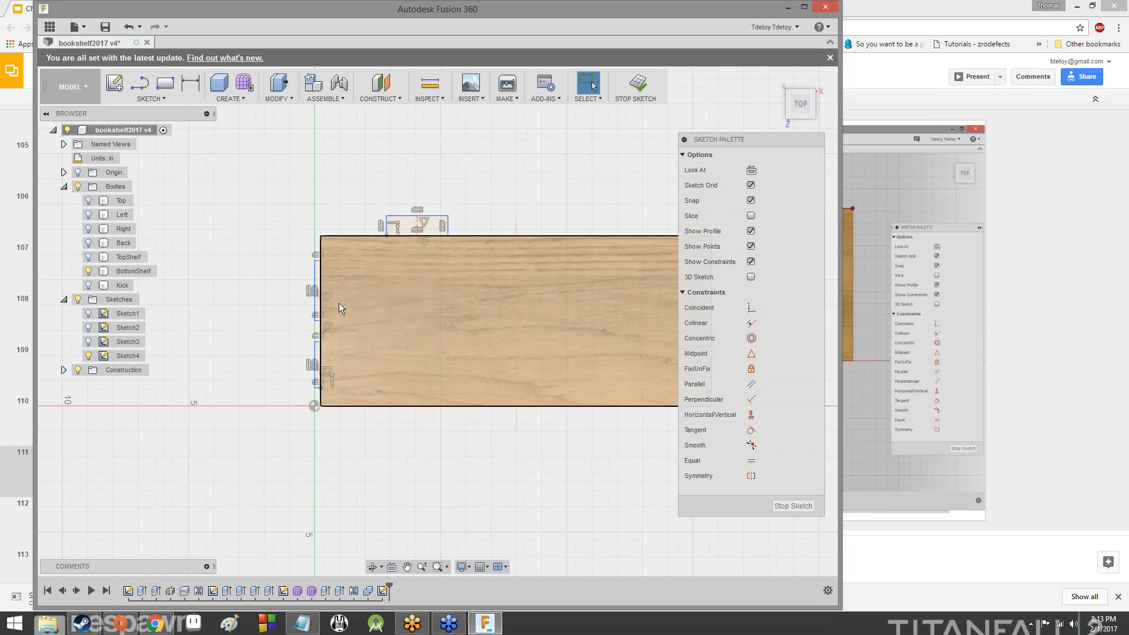
pyautogui.scroll(4, 339, 302)
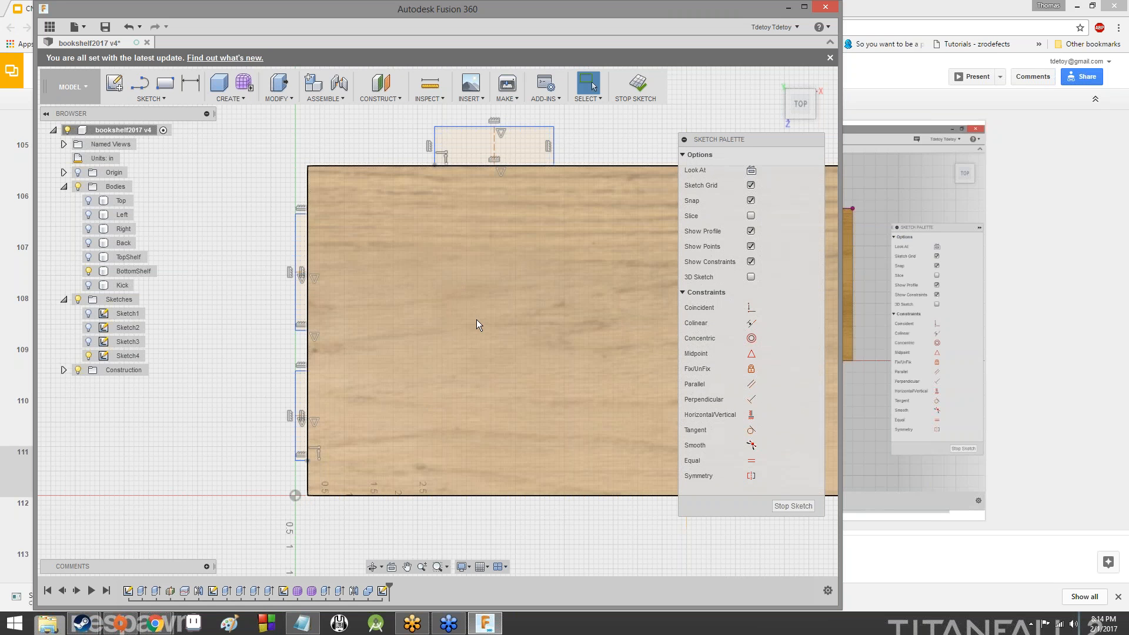
pyautogui.scroll(3, 480, 331)
pyautogui.scroll(-3, 500, 330)
pyautogui.scroll(3, 500, 331)
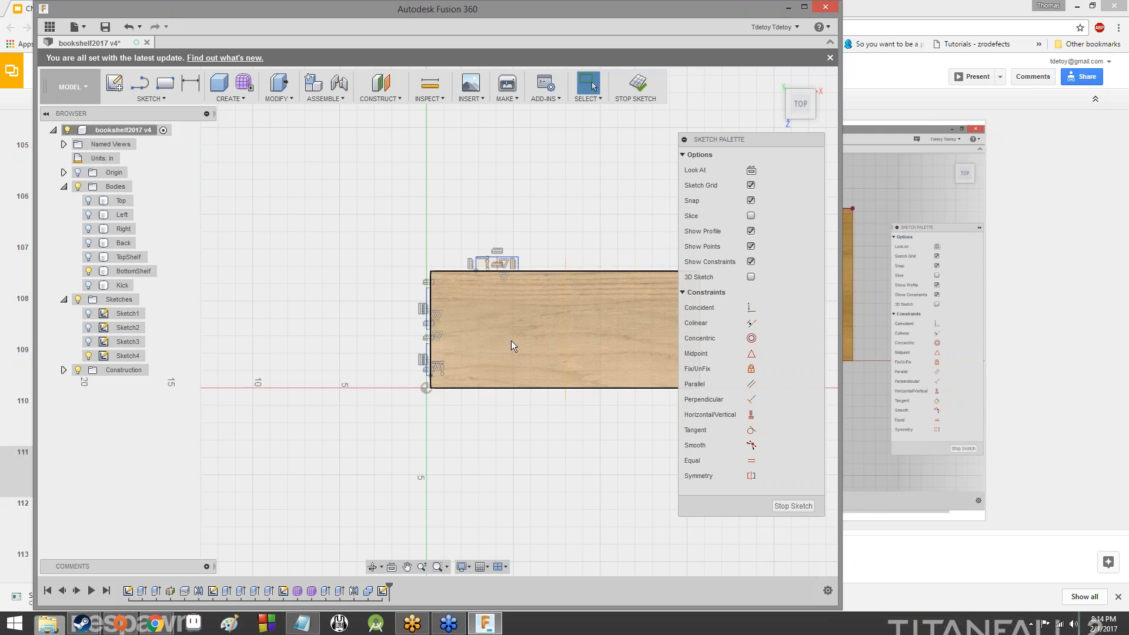
pyautogui.scroll(-2, 514, 345)
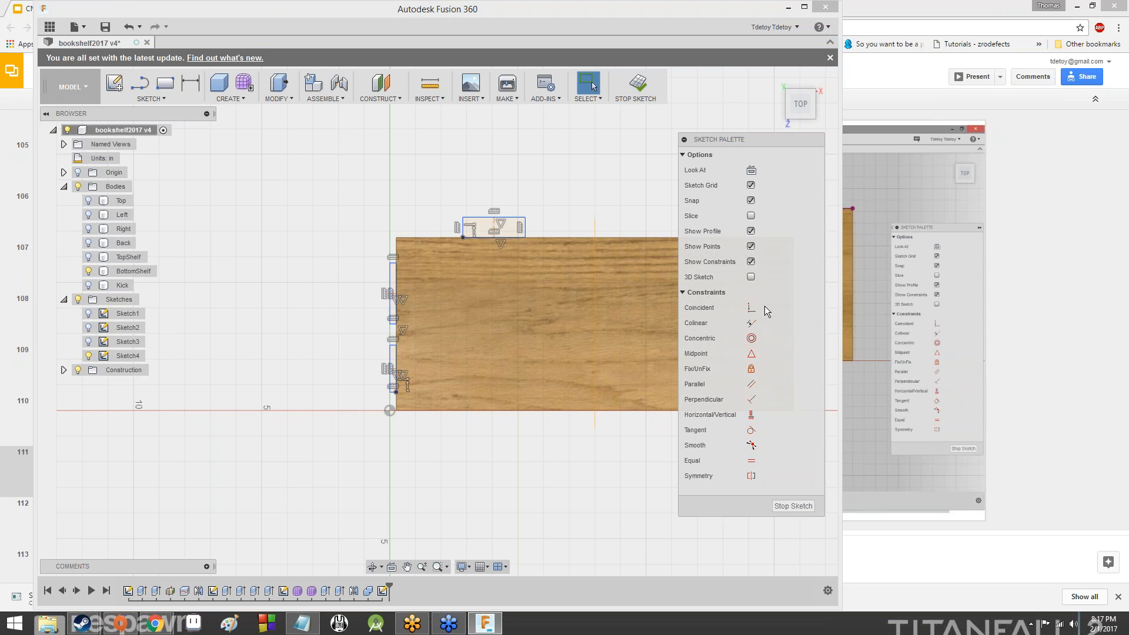
# - Switch to the CNC Machining/Fusion 360 presentation, read slides 112 and 113 on dimensioning tab widths, and return to Fusion 360
pyautogui.click(868, 193)
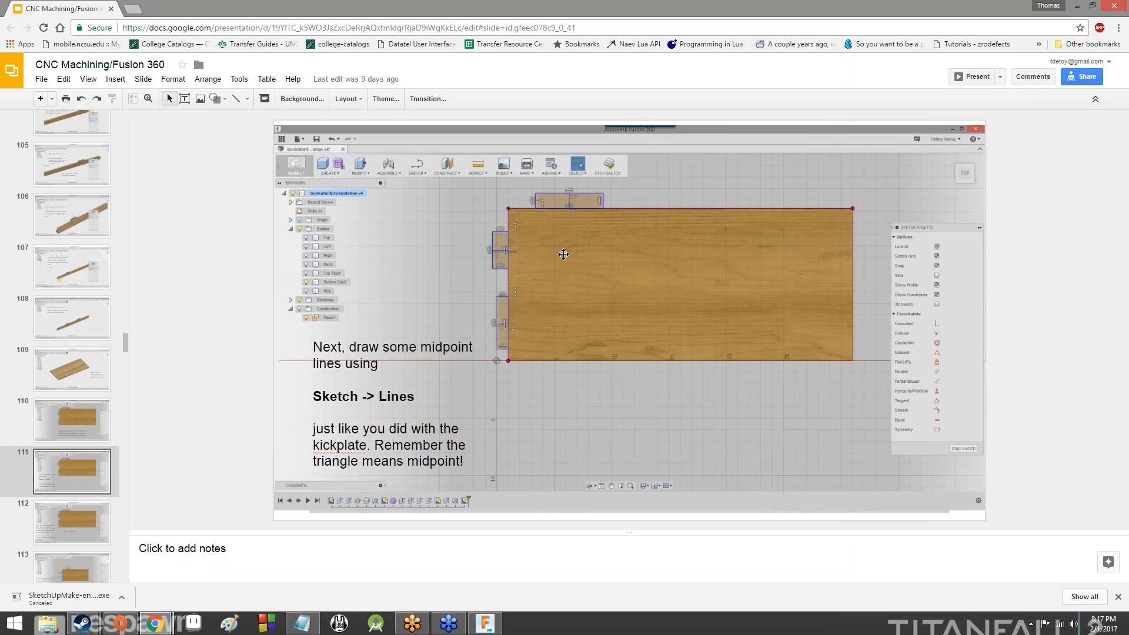
pyautogui.click(89, 532)
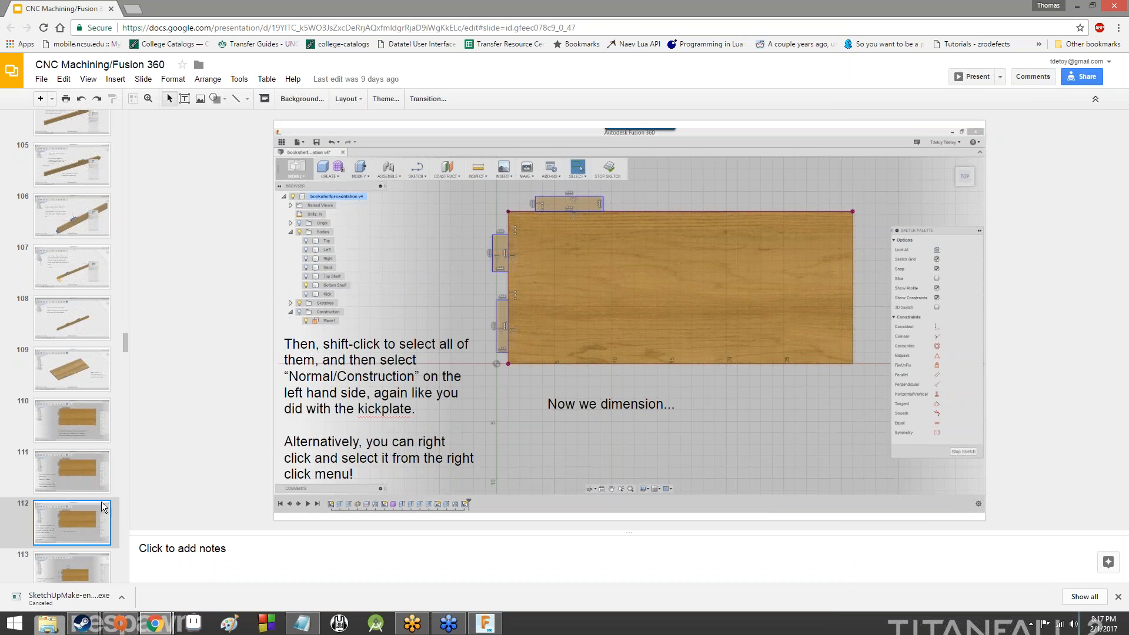
pyautogui.click(91, 573)
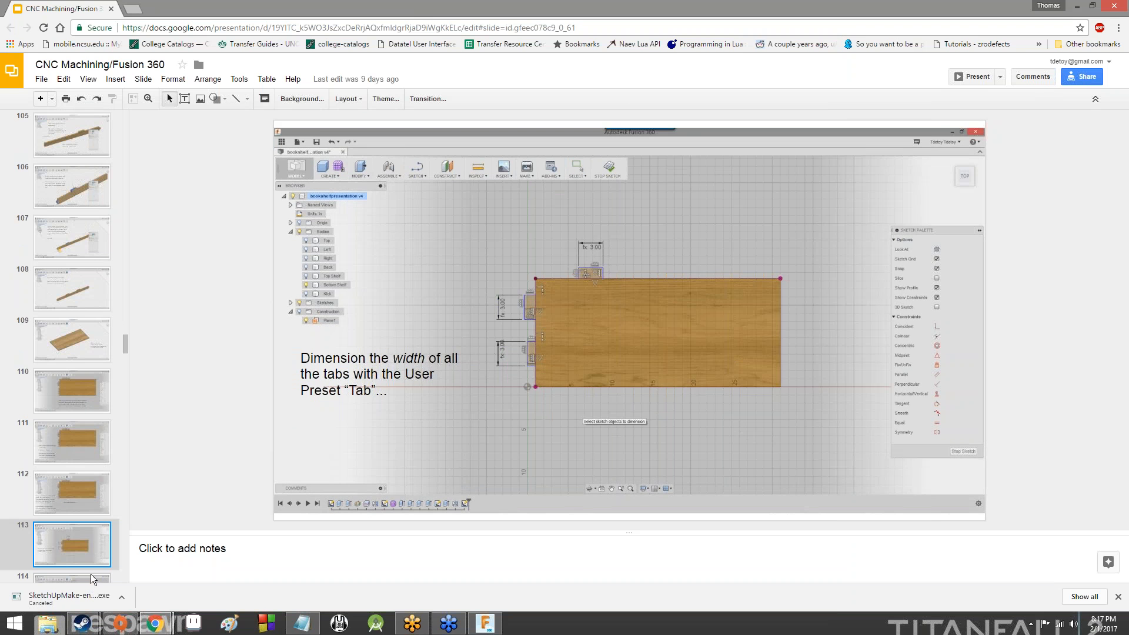
pyautogui.hotkey('alt', 'Tab')
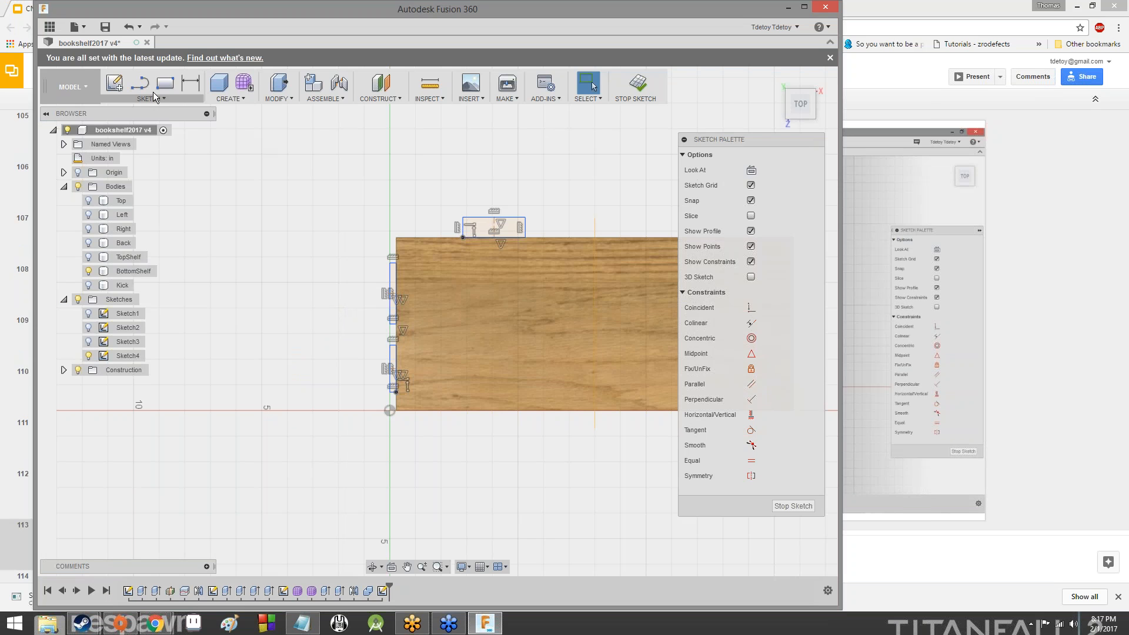
# - Dimension the width of the upper tab rectangle on the shelf's left edge with the user parameter Tab
pyautogui.click(190, 83)
pyautogui.scroll(-3, 353, 282)
pyautogui.scroll(4, 372, 295)
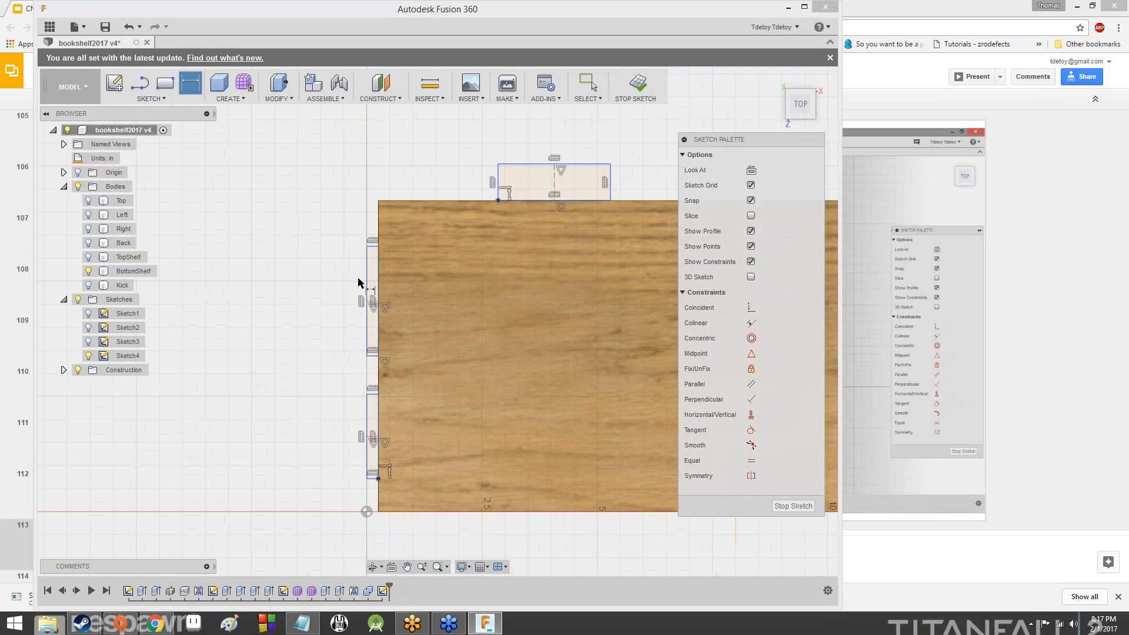
pyautogui.click(367, 297)
pyautogui.click(267, 281)
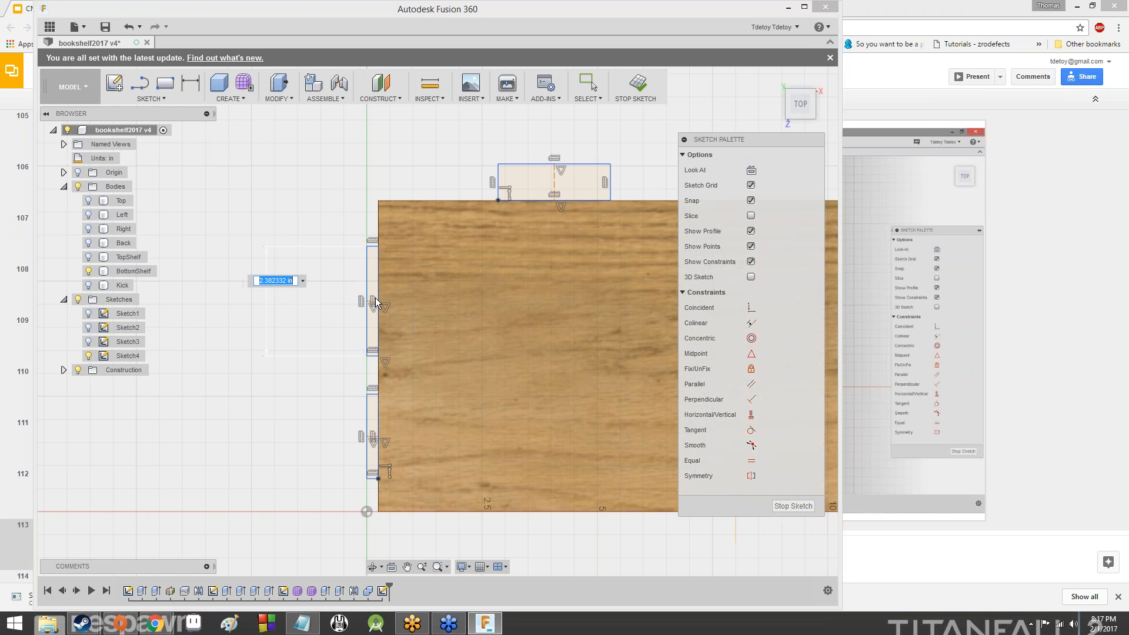
pyautogui.write('Tab')
pyautogui.press('Return')
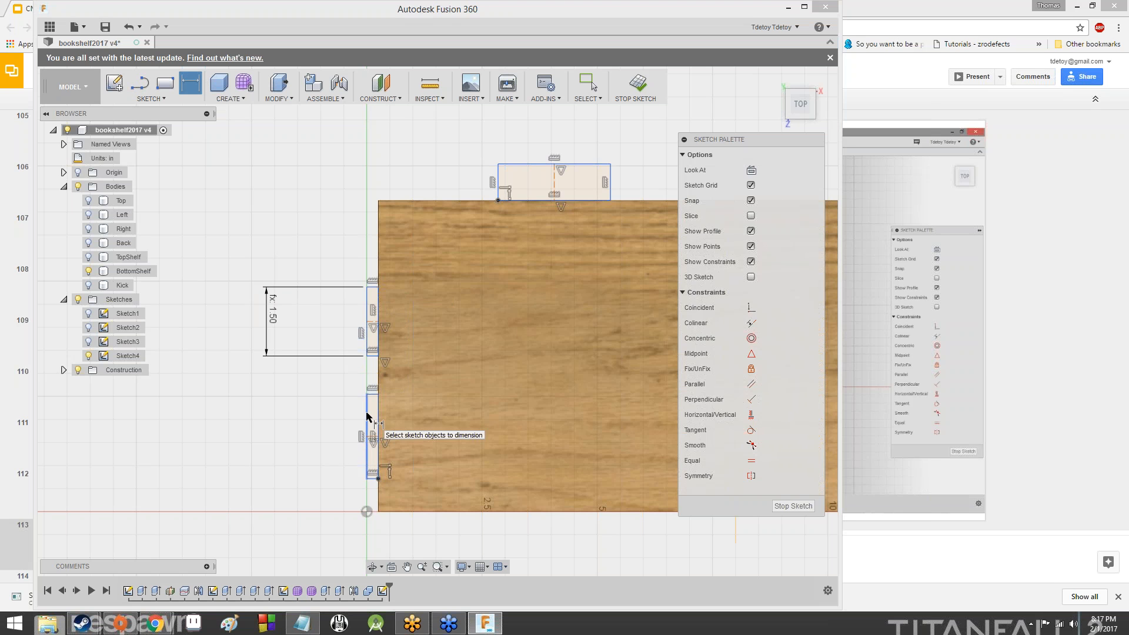
# - Dimension the width of the lower tab rectangle on the shelf's left edge with the user parameter Tab
pyautogui.click(369, 433)
pyautogui.click(263, 422)
pyautogui.write('tab')
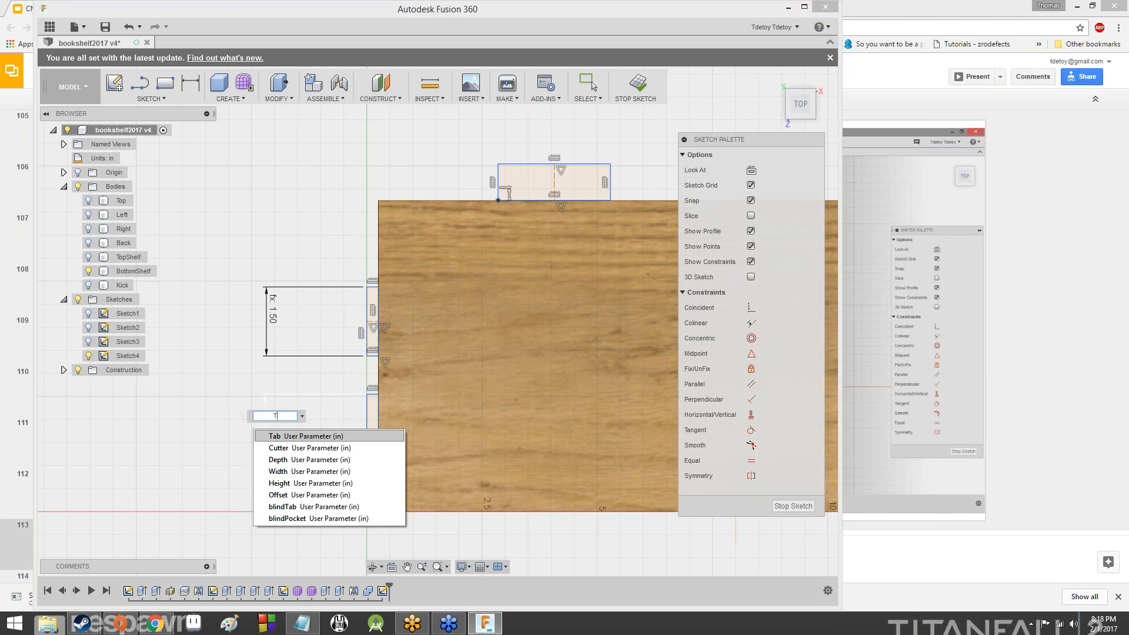
pyautogui.press('Return')
pyautogui.press('Return')
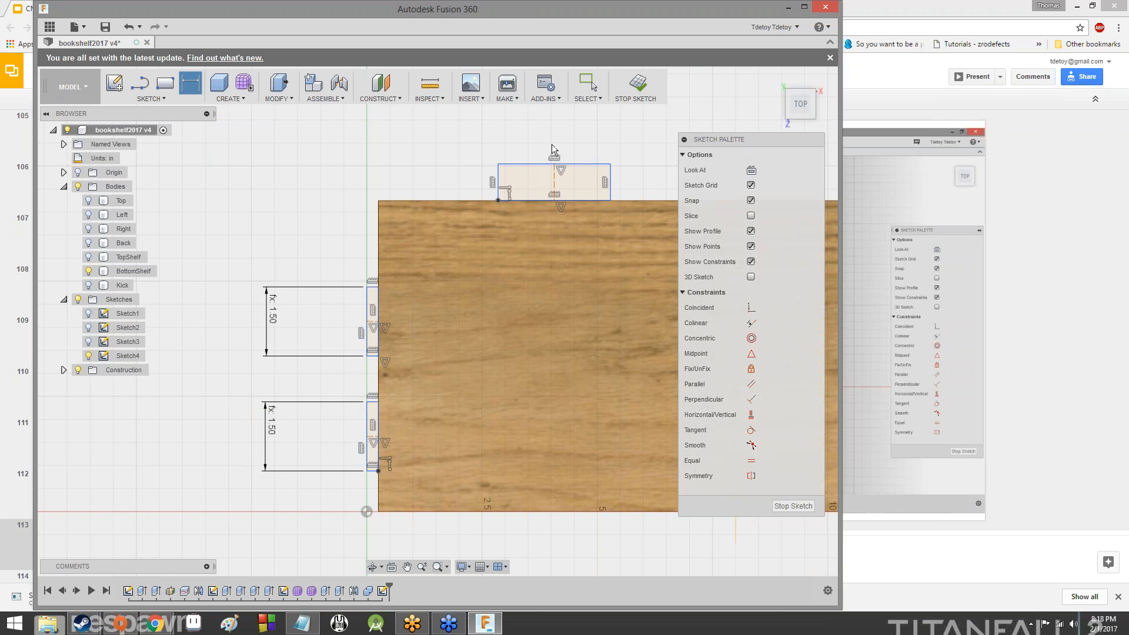
# - Dimension the width of the tab rectangle on the shelf's top edge with the user parameter Tab
pyautogui.click(522, 166)
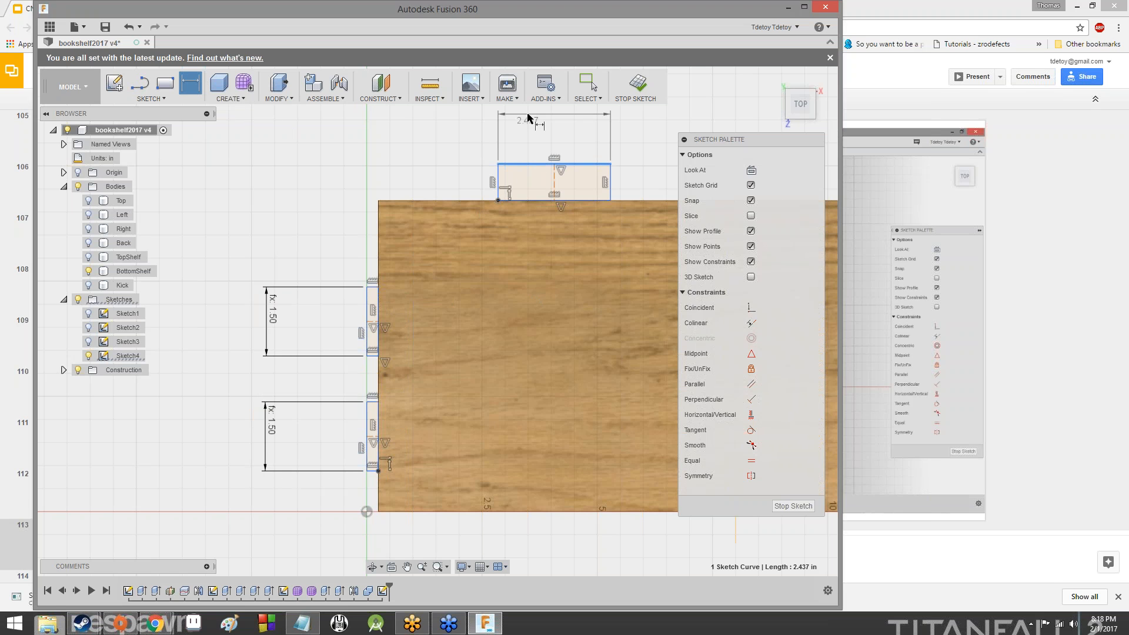
pyautogui.click(535, 113)
pyautogui.write('Tab')
pyautogui.press('Return')
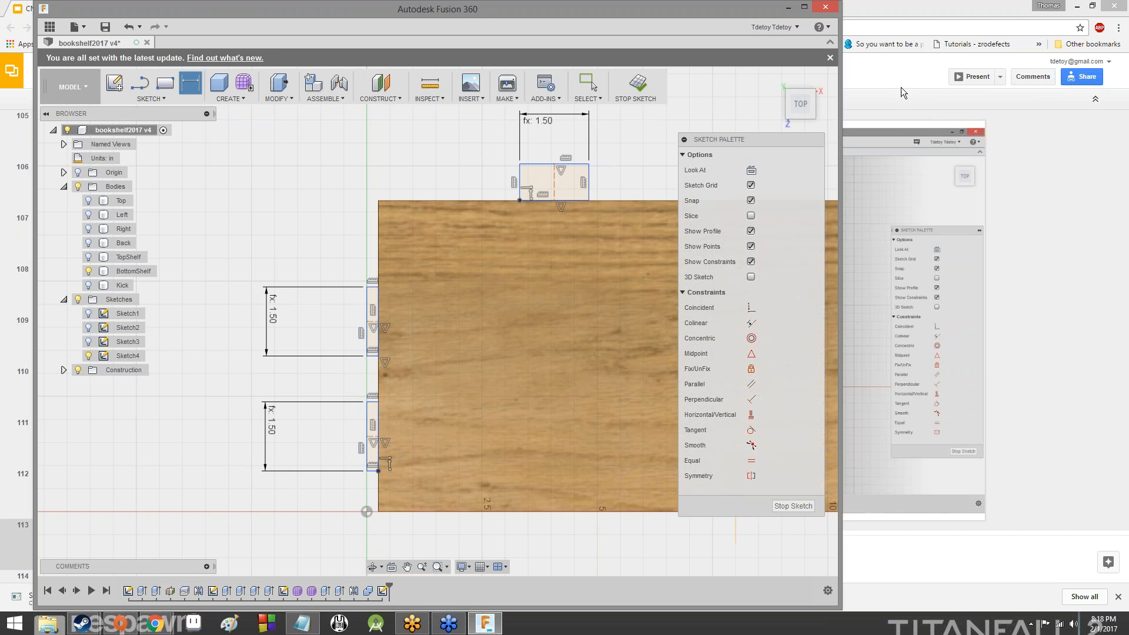
# - Switch to the presentation, read slide 114 on dimensioning the tab lengths, and return to Fusion 360
pyautogui.click(881, 551)
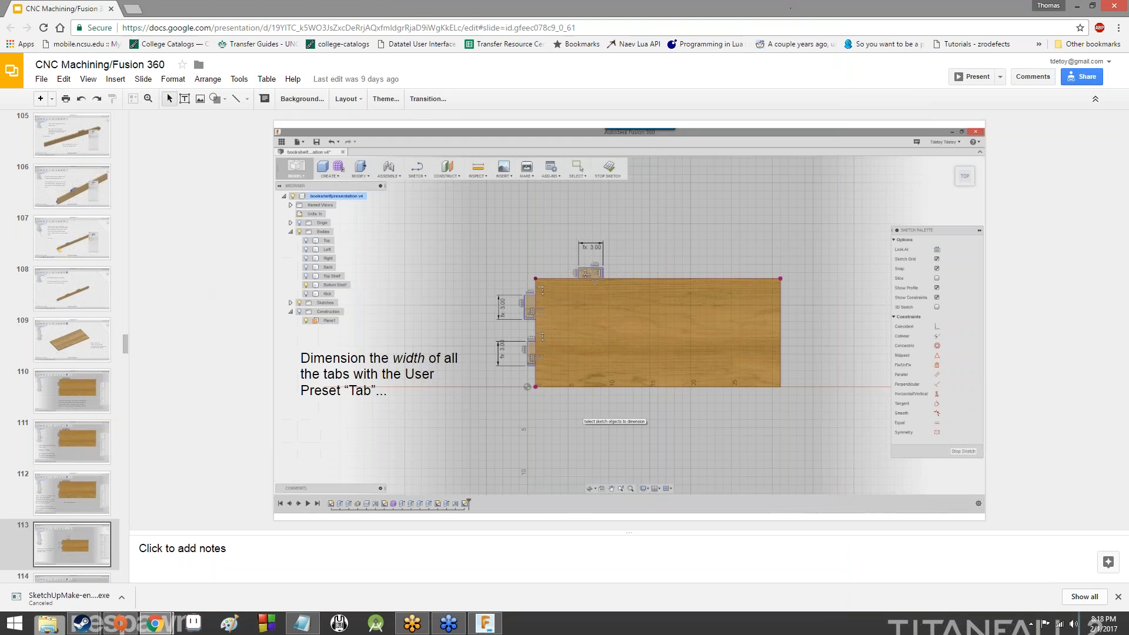
pyautogui.scroll(-4, 70, 472)
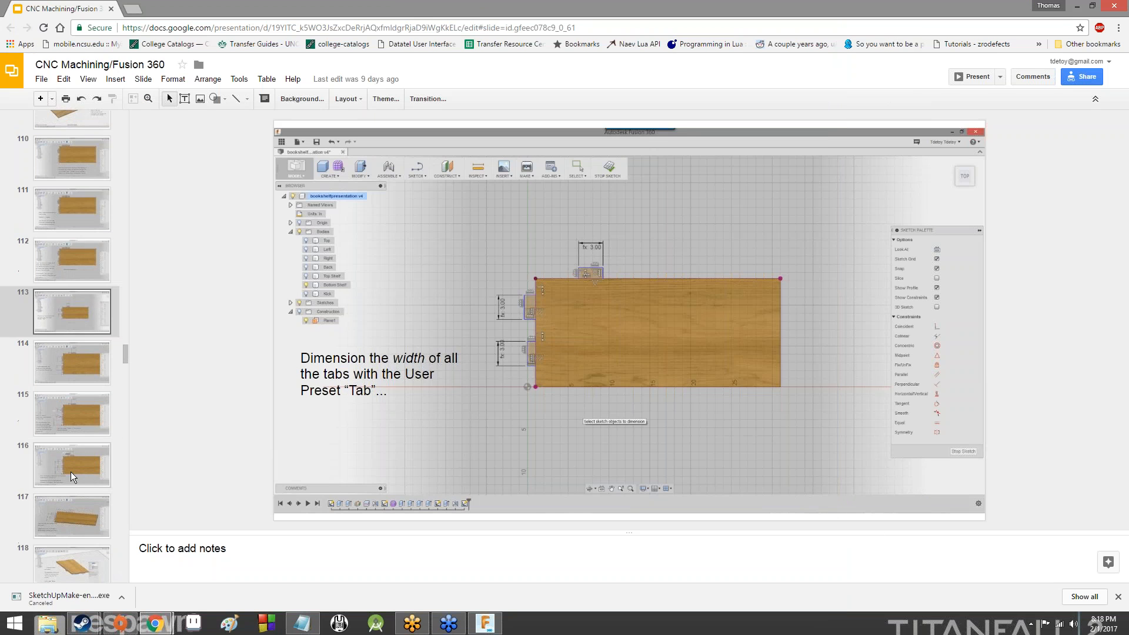
pyautogui.click(86, 367)
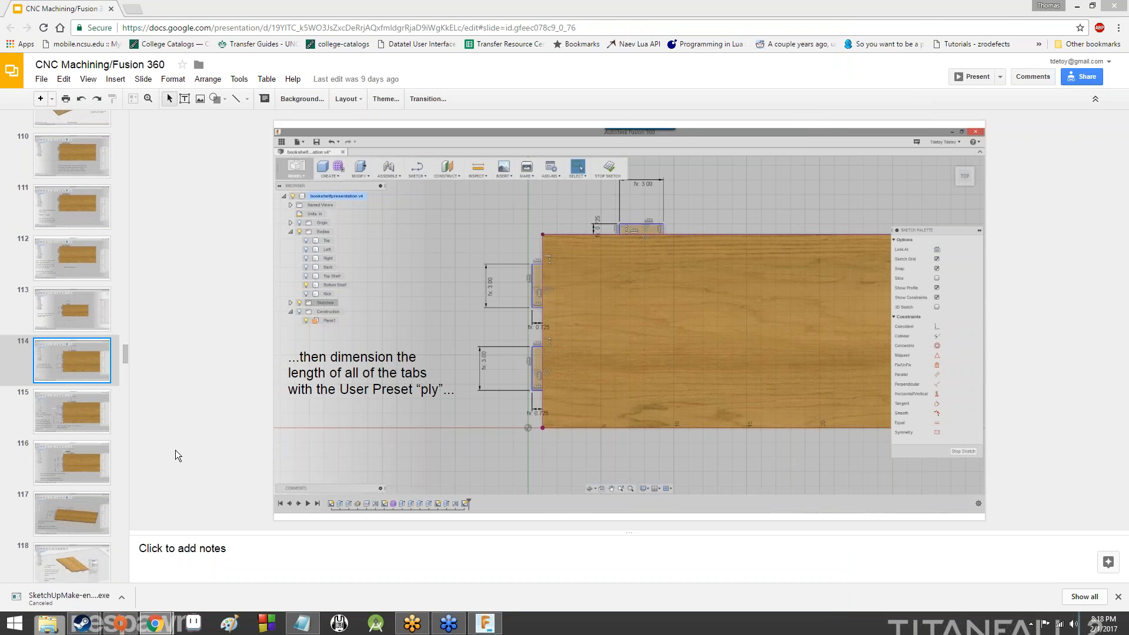
pyautogui.hotkey('alt', 'Tab')
# - Dimension the length of the upper tab on the shelf's left edge with the user parameter Ply
pyautogui.click(200, 75)
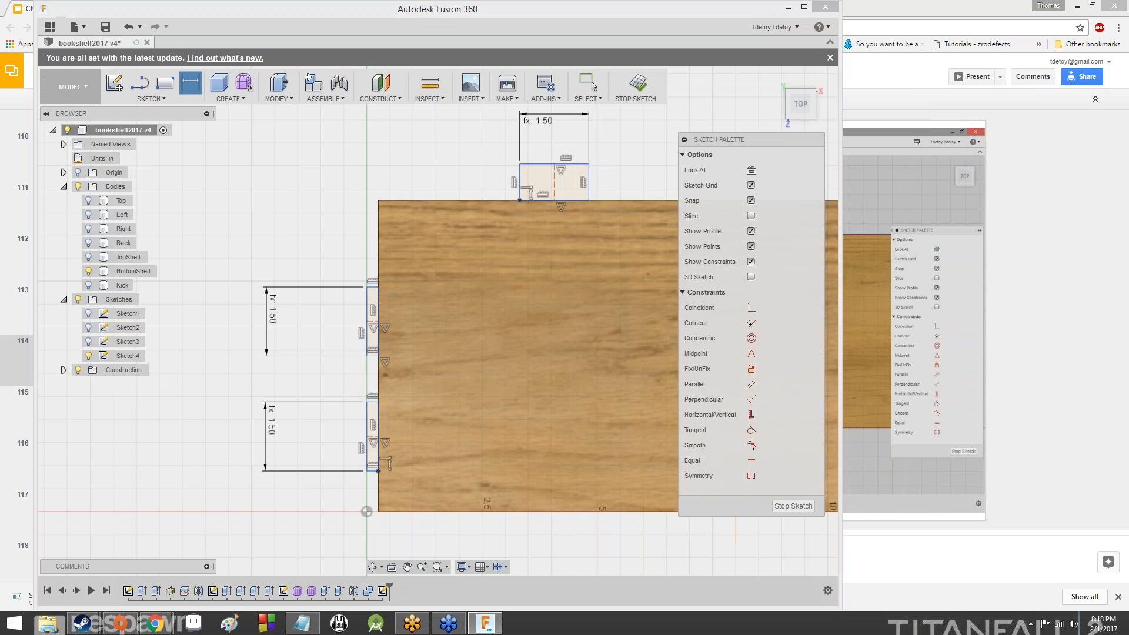
pyautogui.scroll(5, 374, 290)
pyautogui.click(375, 288)
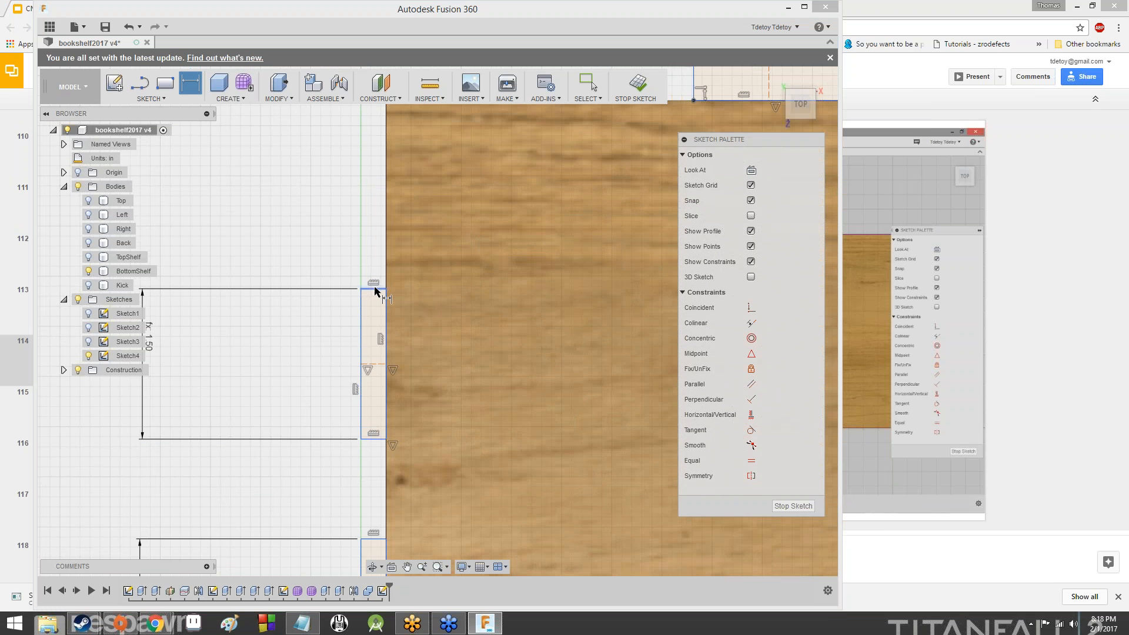
pyautogui.click(368, 221)
pyautogui.write('Play')
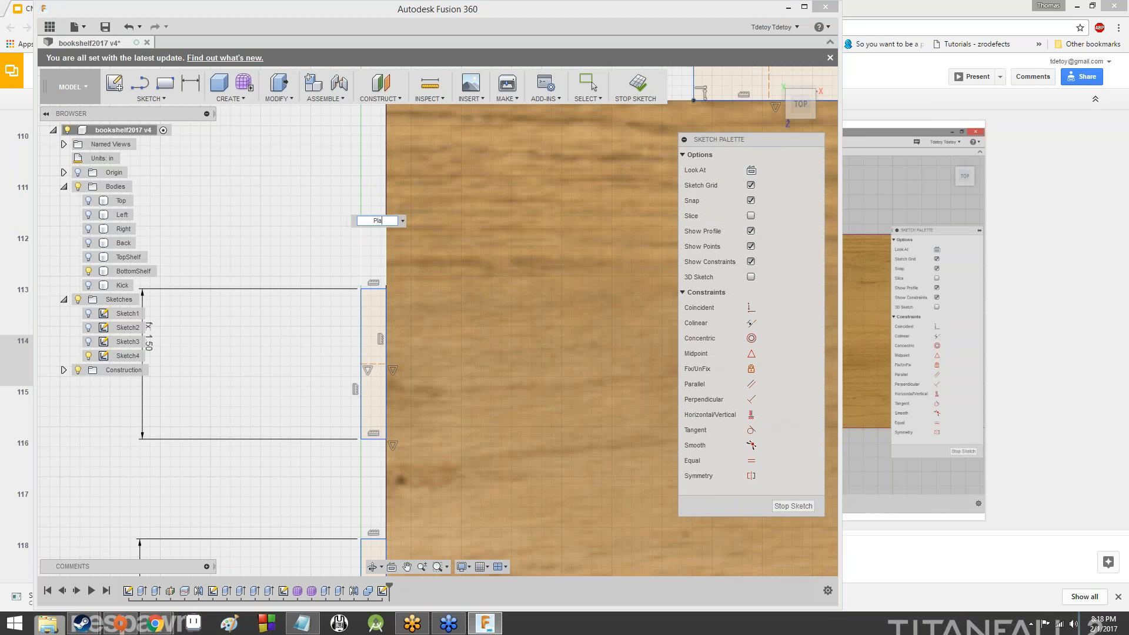
pyautogui.press('BackSpace')
pyautogui.press('BackSpace')
pyautogui.press('BackSpace')
pyautogui.write('ly')
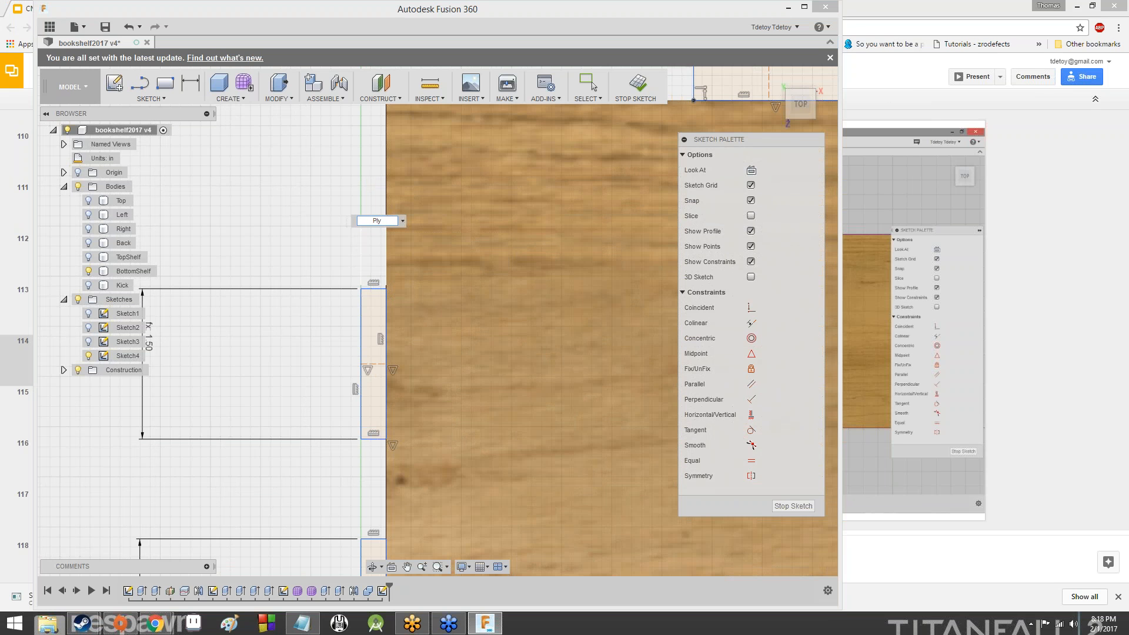
pyautogui.press('Return')
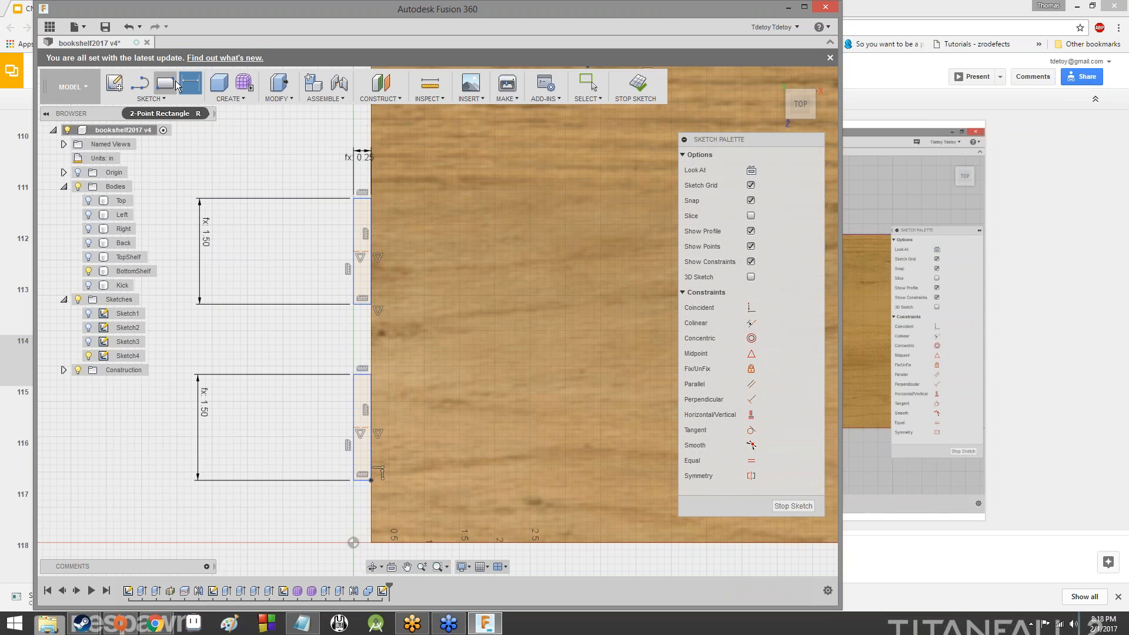
# - Dimension the length of the lower tab on the shelf's left edge with the user parameter Ply
pyautogui.click(360, 375)
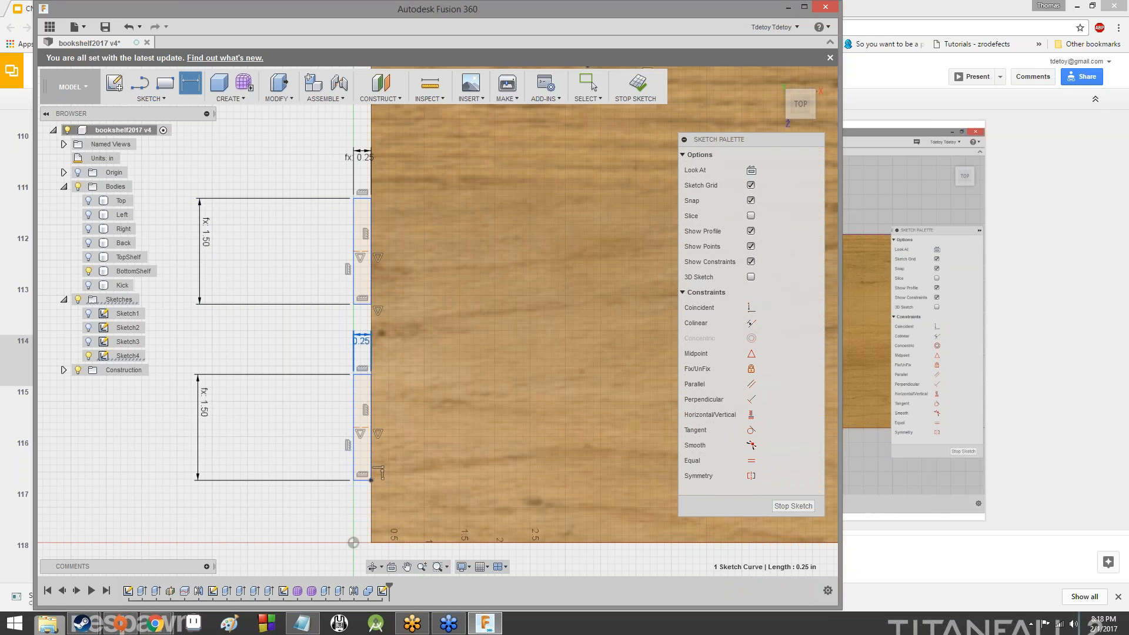
pyautogui.click(361, 333)
pyautogui.write('Ply')
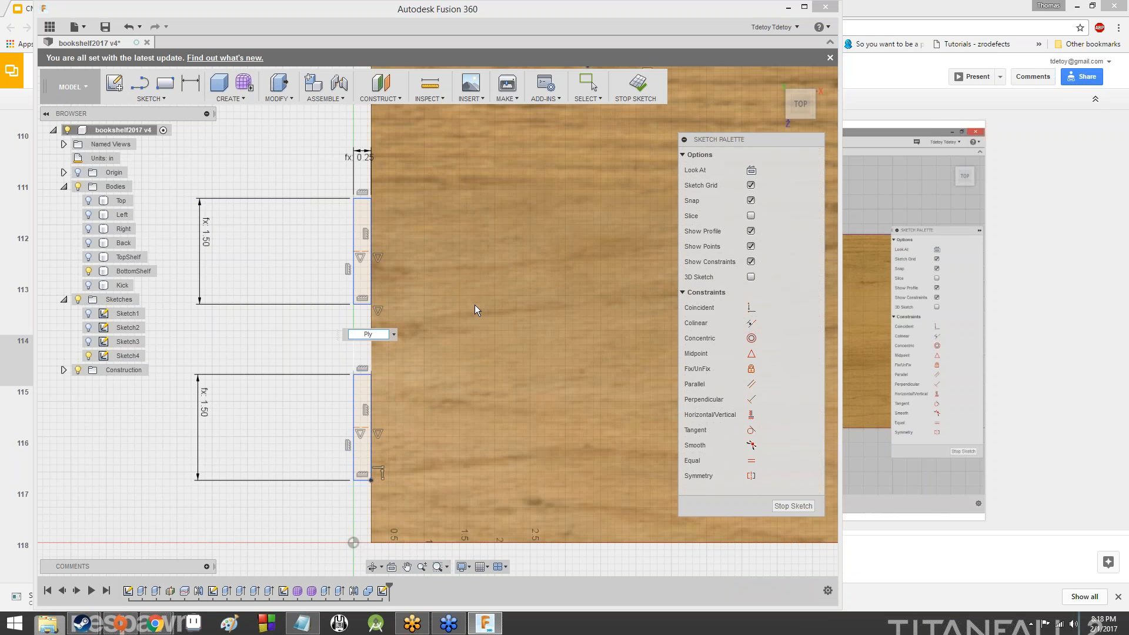
pyautogui.press('Return')
# - Dimension the length of the tab on the shelf's top edge with the user parameter Ply
pyautogui.scroll(-2, 376, 176)
pyautogui.moveTo(376, 177); pyautogui.dragTo(302, 443, button='middle')
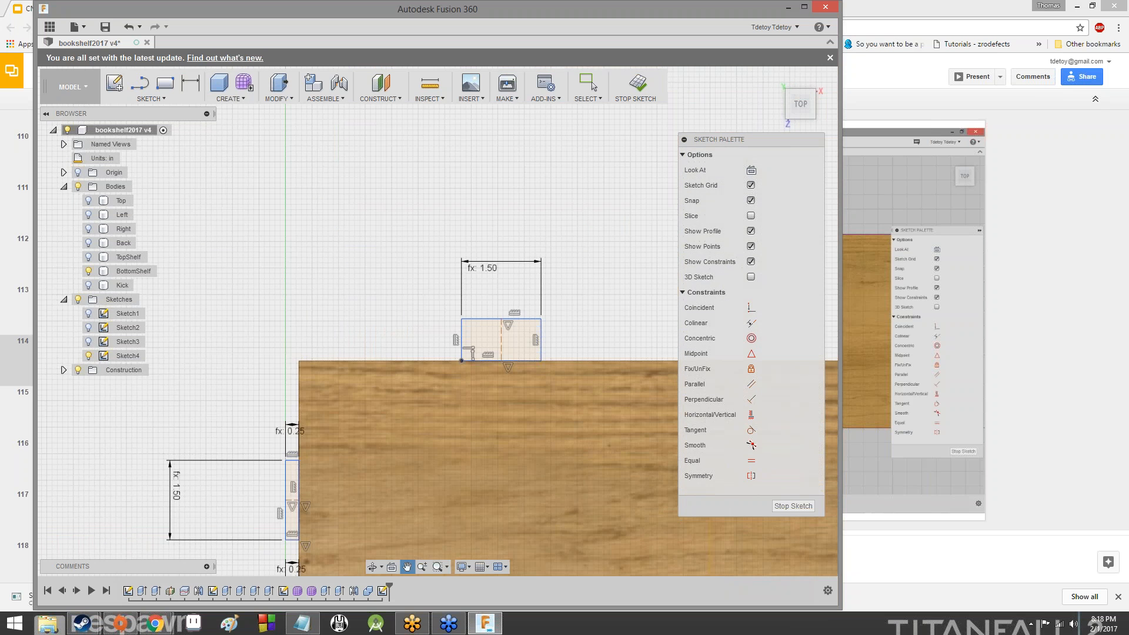
pyautogui.click(197, 87)
pyautogui.click(462, 348)
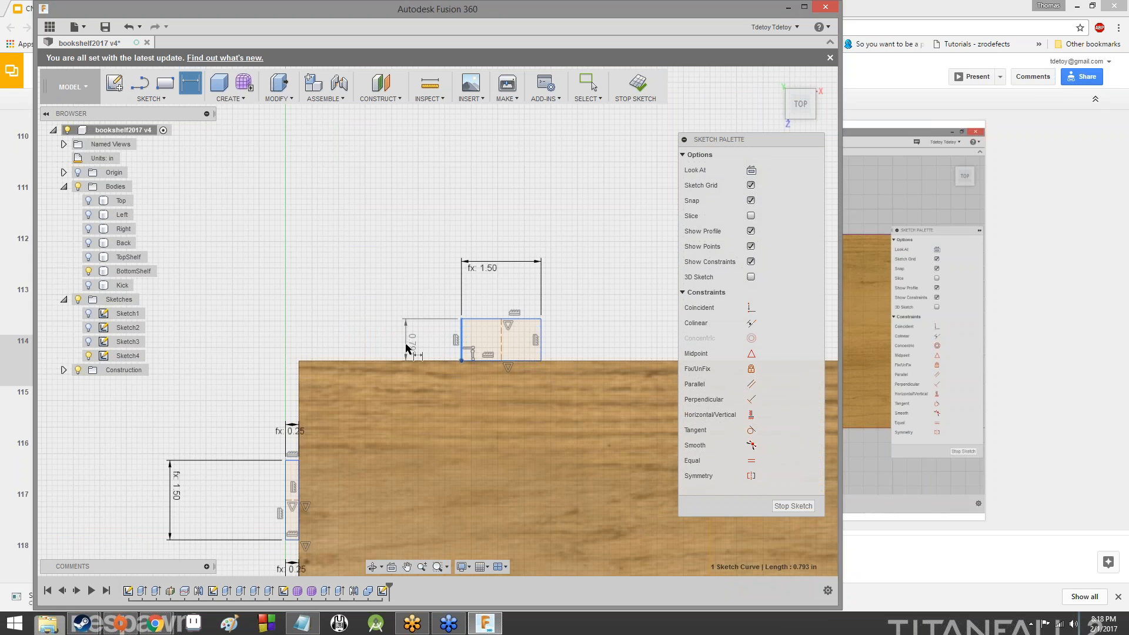
pyautogui.click(406, 326)
pyautogui.write('Ply')
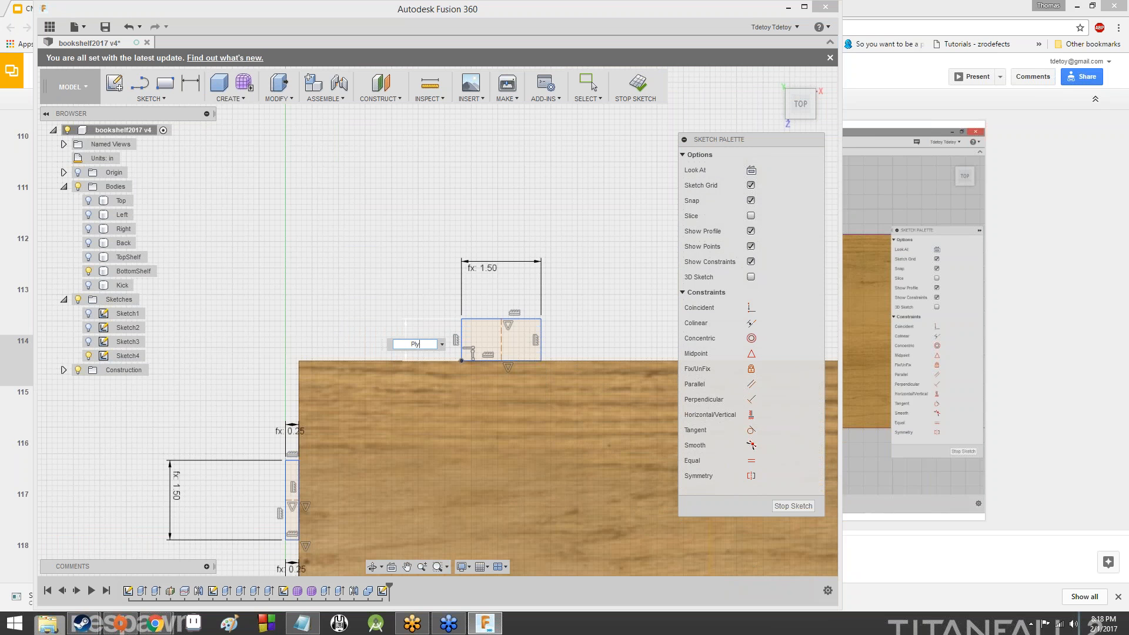
pyautogui.press('Return')
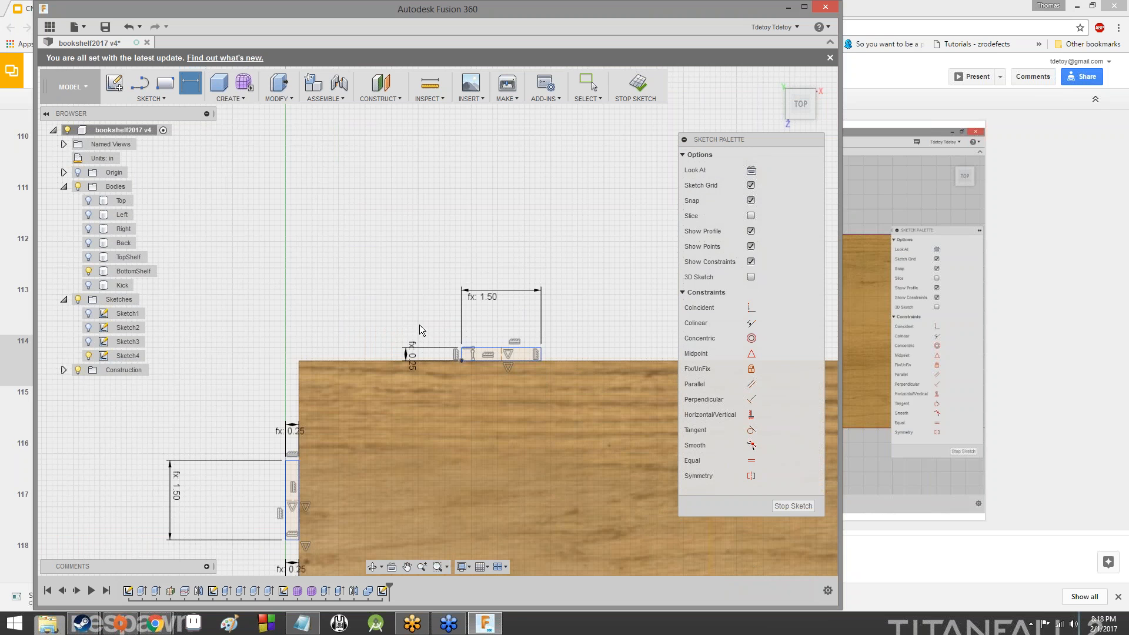
pyautogui.scroll(-3, 419, 325)
pyautogui.moveTo(259, 464); pyautogui.dragTo(342, 259, button='middle')
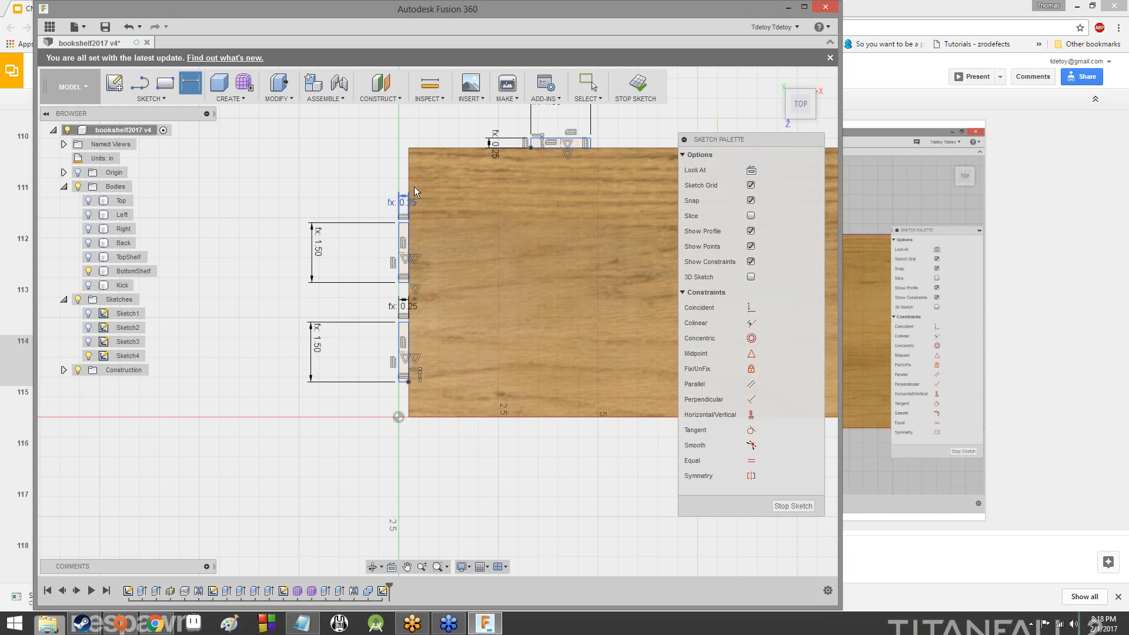
pyautogui.scroll(-2, 521, 183)
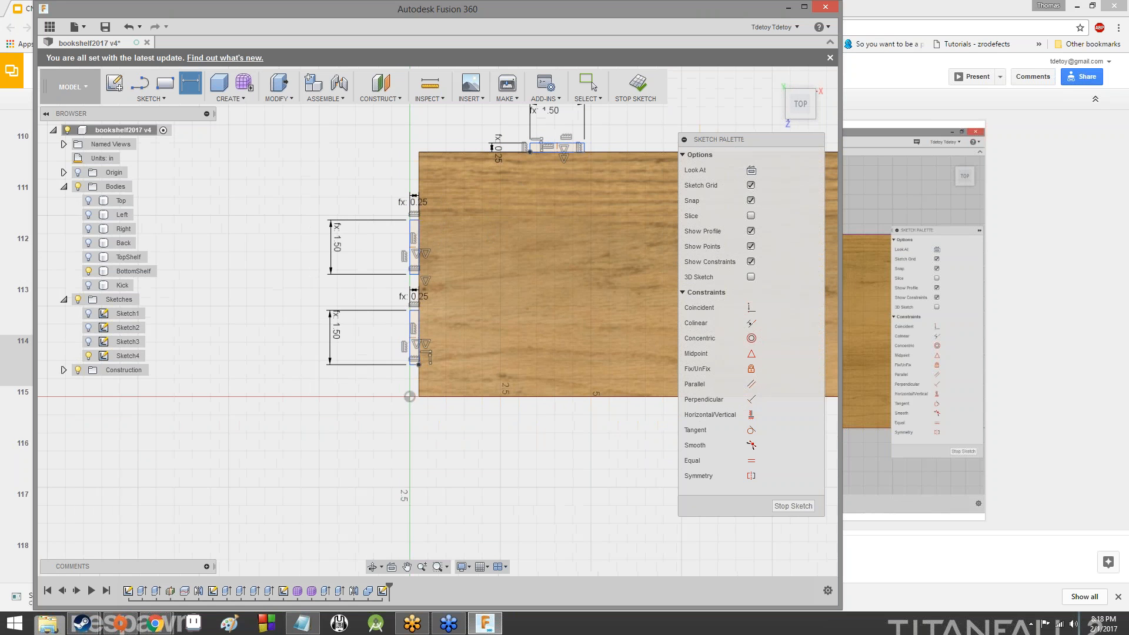
pyautogui.moveTo(512, 156); pyautogui.dragTo(492, 224, button='middle')
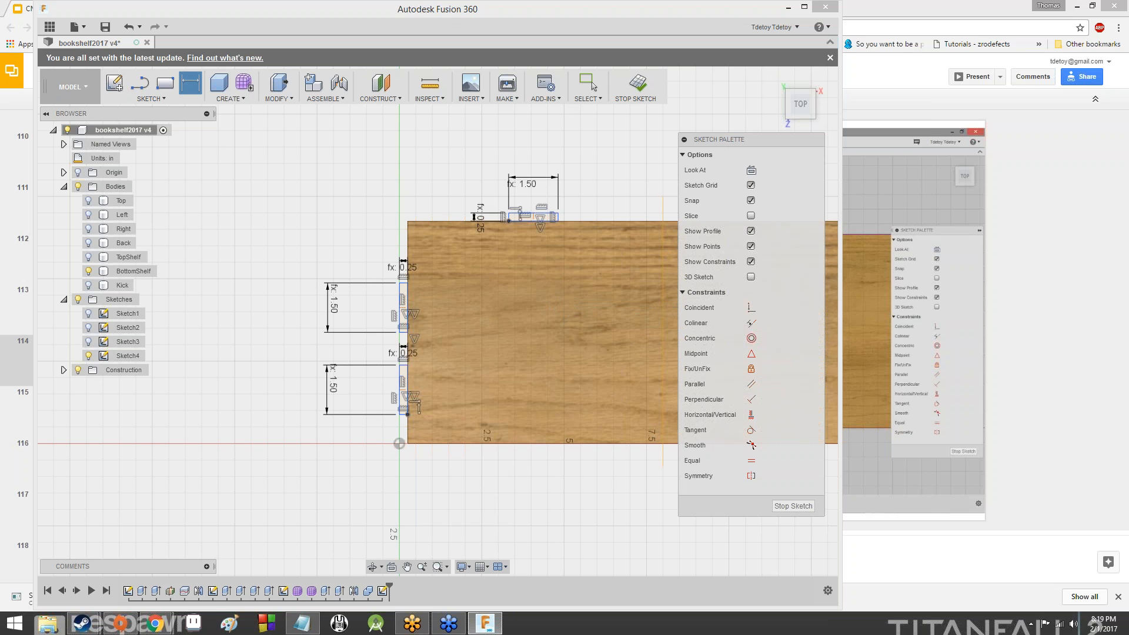
# - Switch to the presentation, read slide 115 on dimensioning the side tabs' distances, and return to the Fusion 360 sketch
pyautogui.click(888, 129)
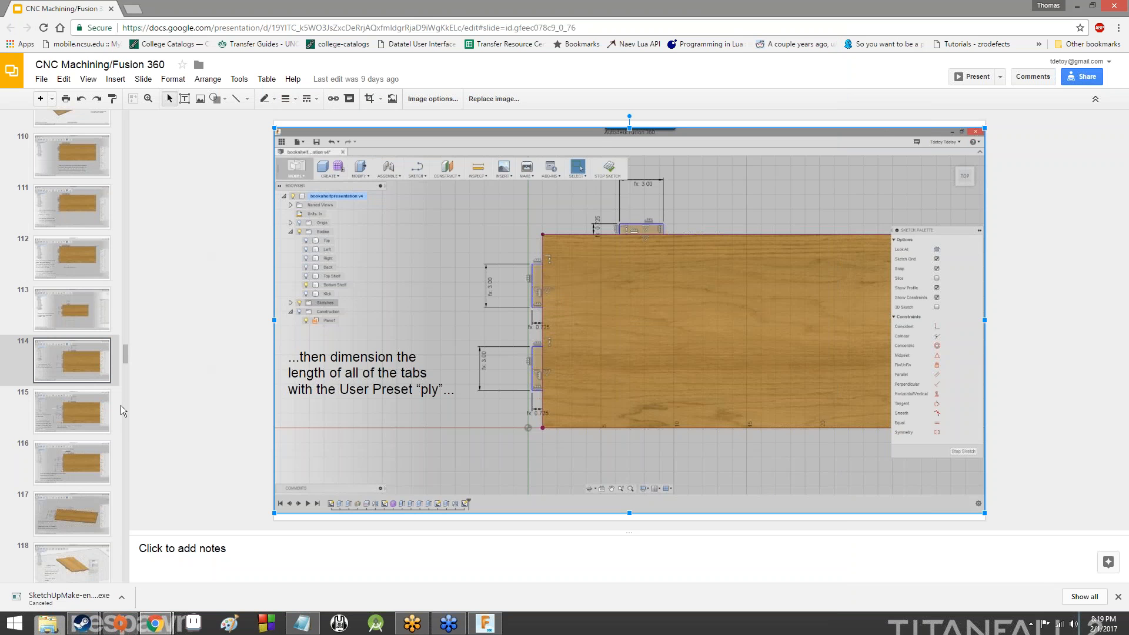
pyautogui.click(92, 418)
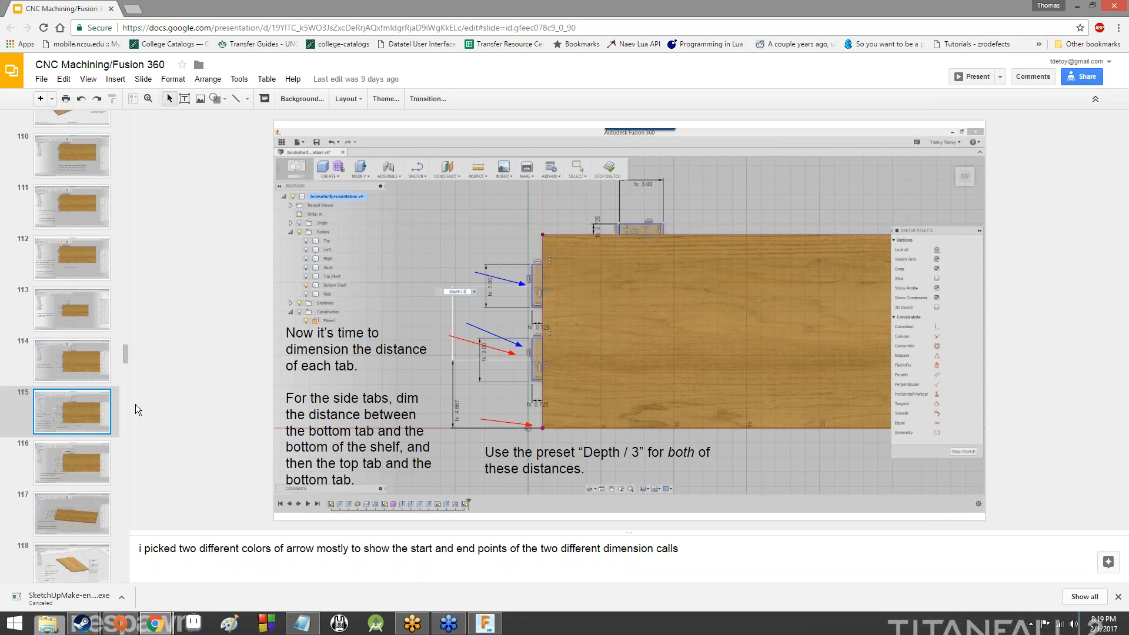
pyautogui.click(494, 625)
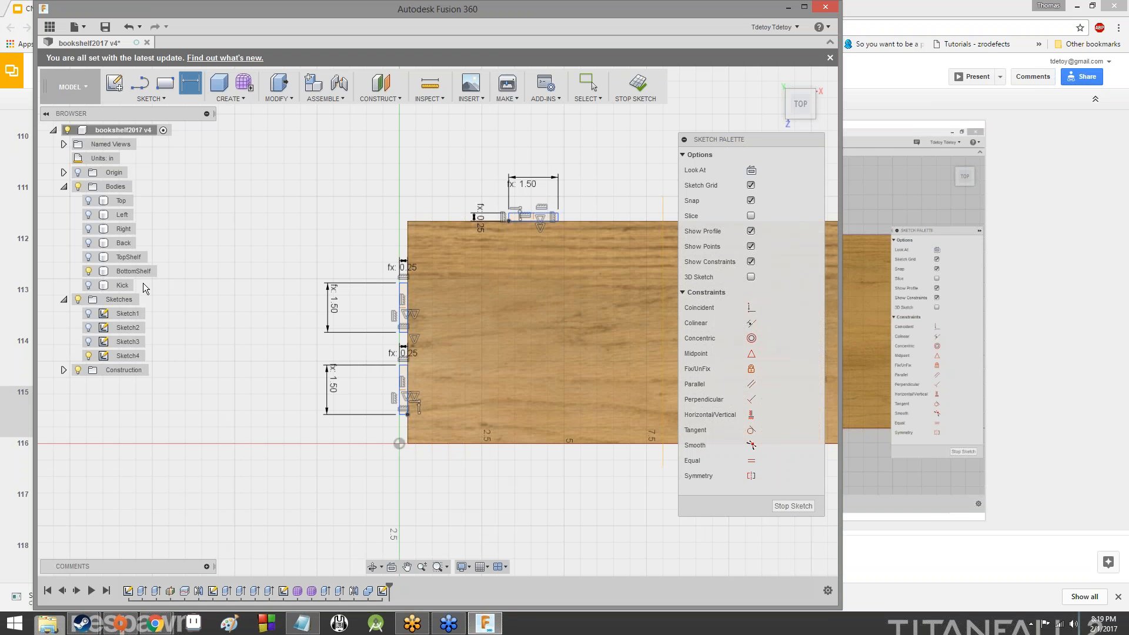
pyautogui.scroll(-3, 388, 373)
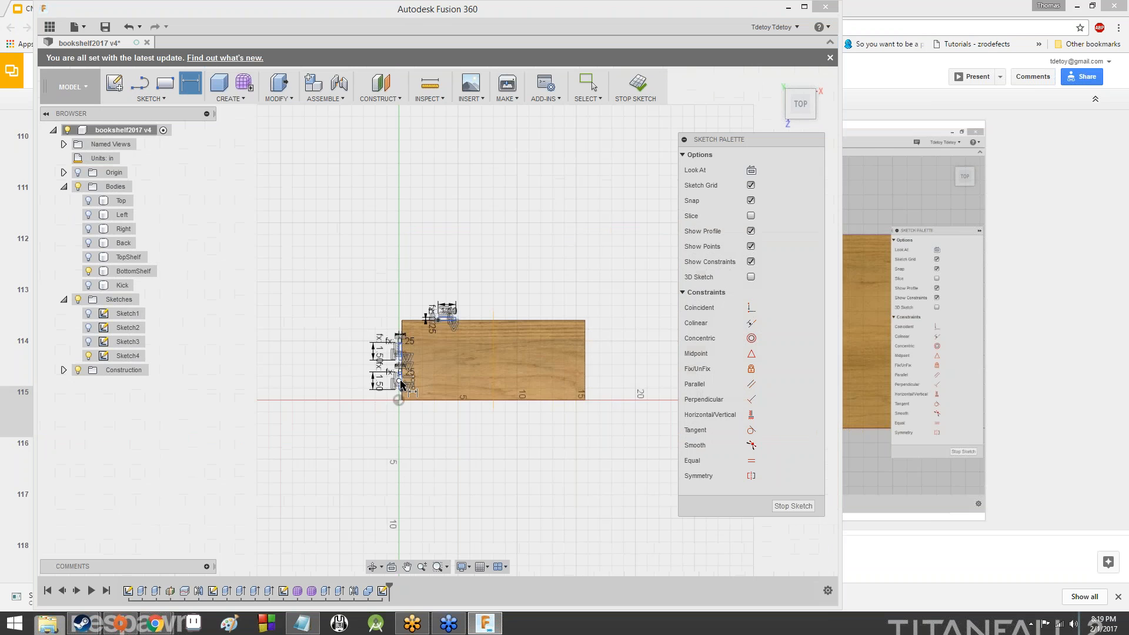
# - Dimension the vertical distance from the lower left-edge tab's midline to the origin as Depth / 3
pyautogui.scroll(3, 388, 373)
pyautogui.scroll(8, 386, 372)
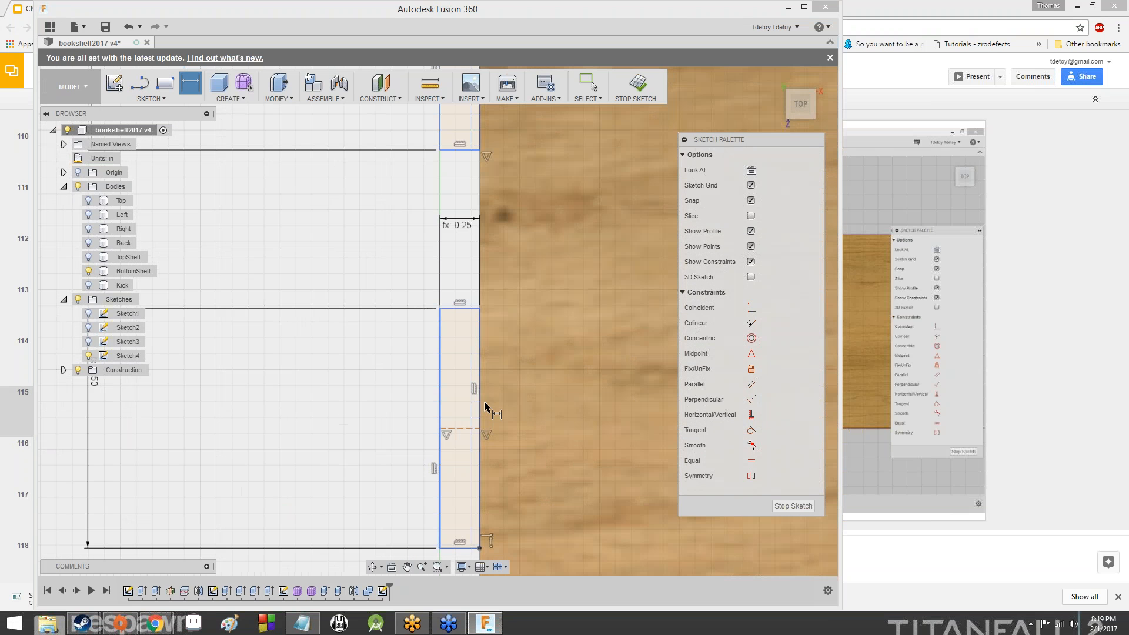
pyautogui.click(470, 432)
pyautogui.scroll(-1, 381, 479)
pyautogui.moveTo(380, 425)
pyautogui.mouseDown(button='middle')
pyautogui.moveTo(358, 252)
pyautogui.moveTo(377, 195)
pyautogui.mouseUp(button='middle')
pyautogui.scroll(-1, 358, 252)
pyautogui.click(410, 355)
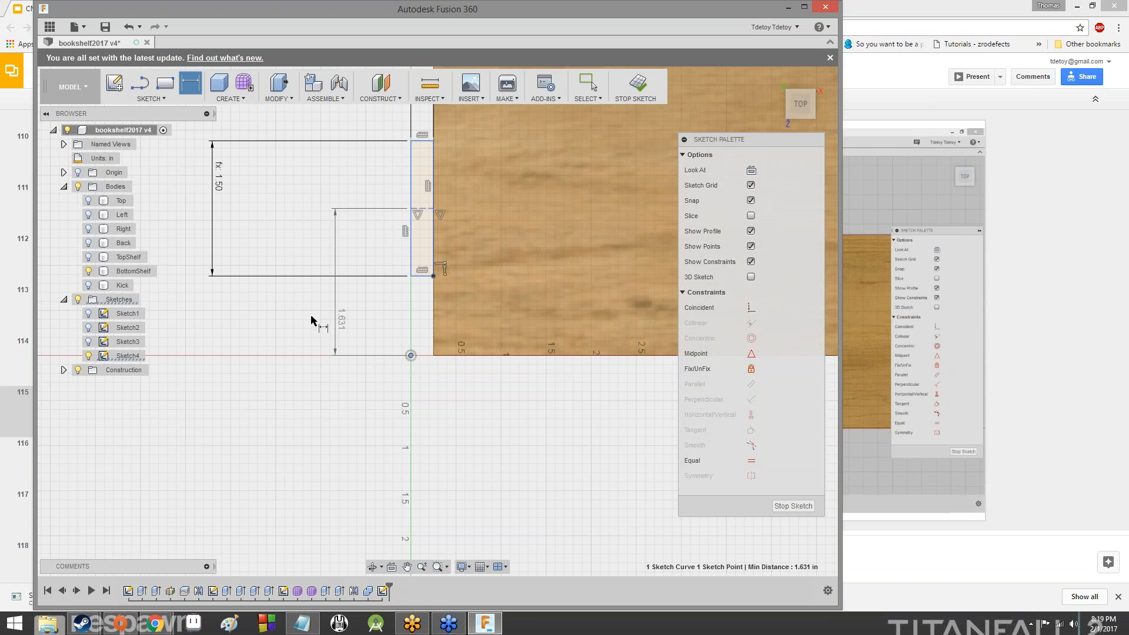
pyautogui.click(291, 314)
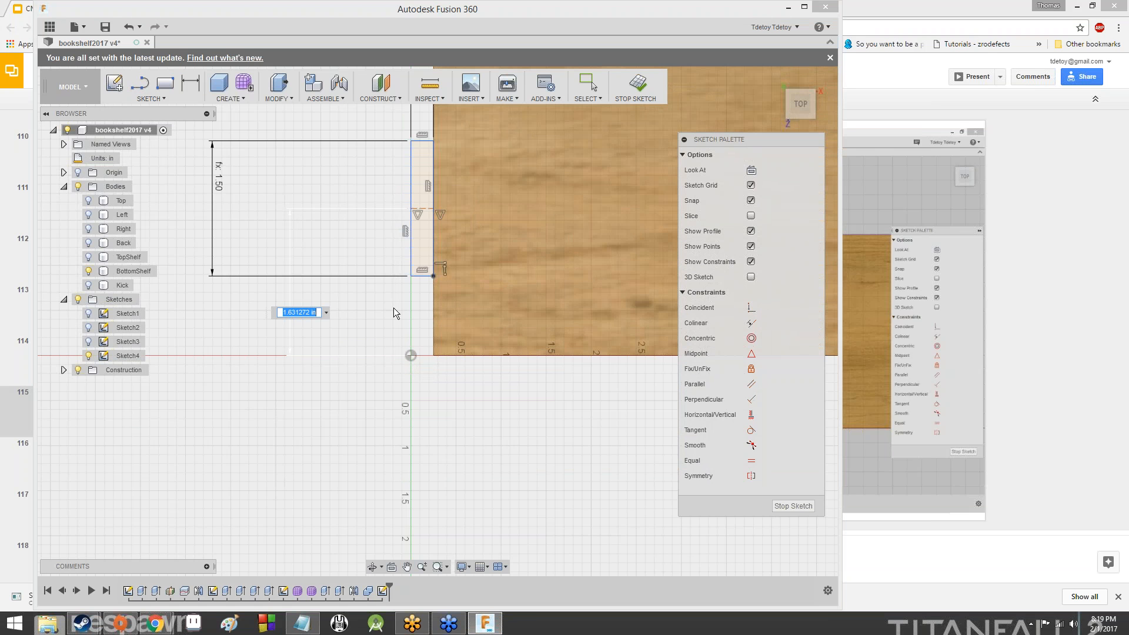
pyautogui.write('Depth /3')
pyautogui.press('Return')
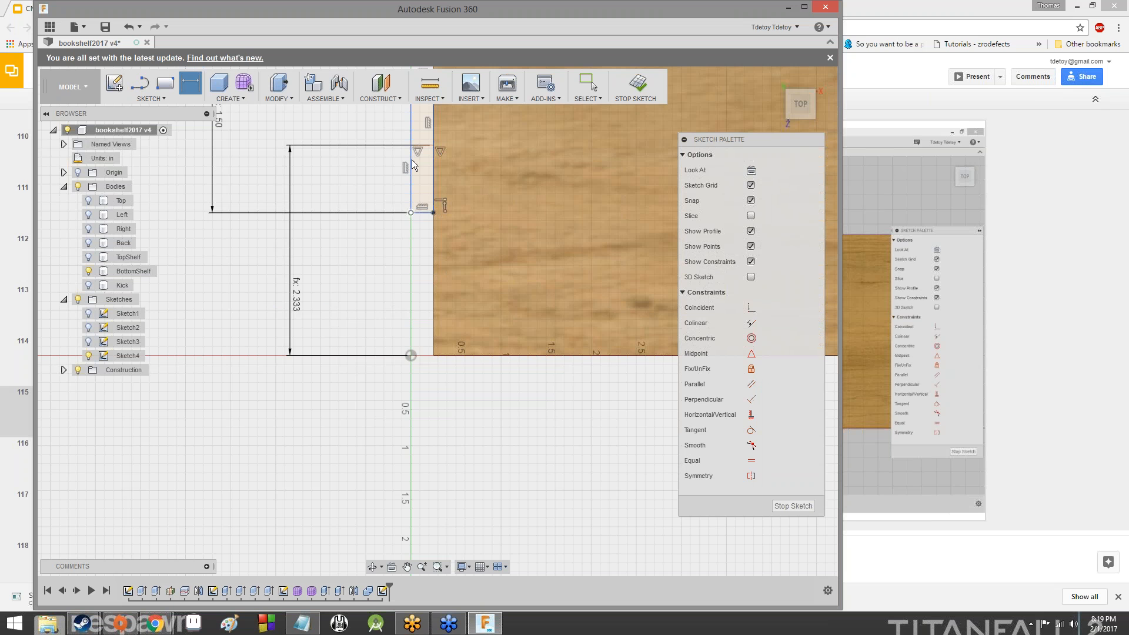
# - Try to dimension the vertical distance between the midlines of the two tabs on the shelf's left edge
pyautogui.scroll(-5, 412, 160)
pyautogui.moveTo(411, 160); pyautogui.dragTo(401, 392, button='middle')
pyautogui.scroll(-4, 324, 284)
pyautogui.scroll(6, 270, 114)
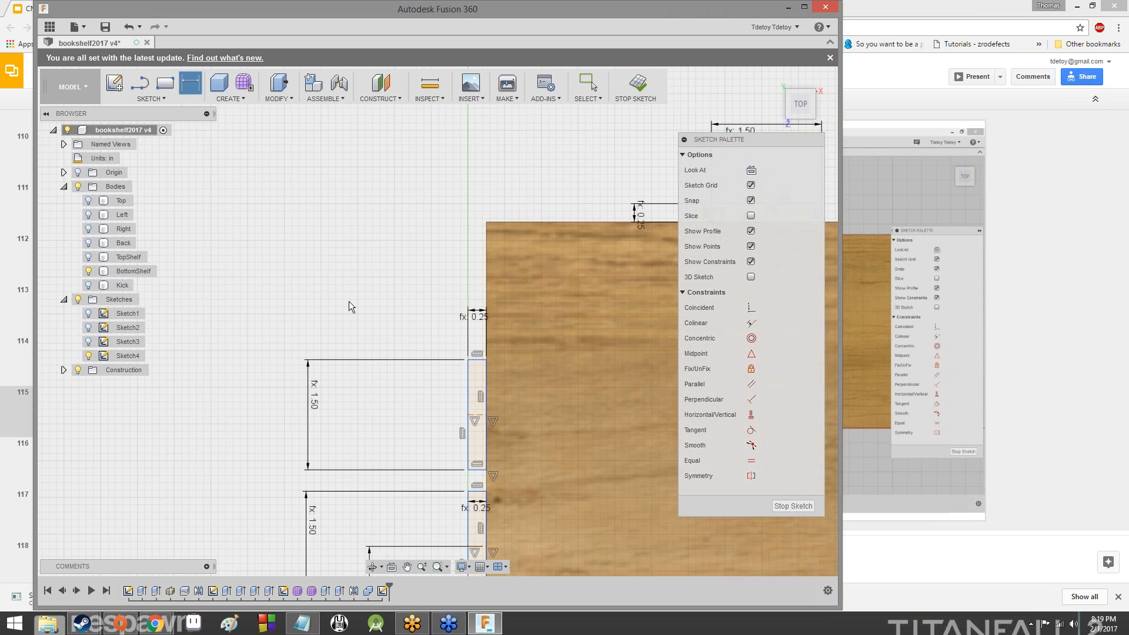
pyautogui.scroll(-1, 348, 301)
pyautogui.moveTo(348, 301); pyautogui.dragTo(361, 101, button='middle')
pyautogui.click(191, 84)
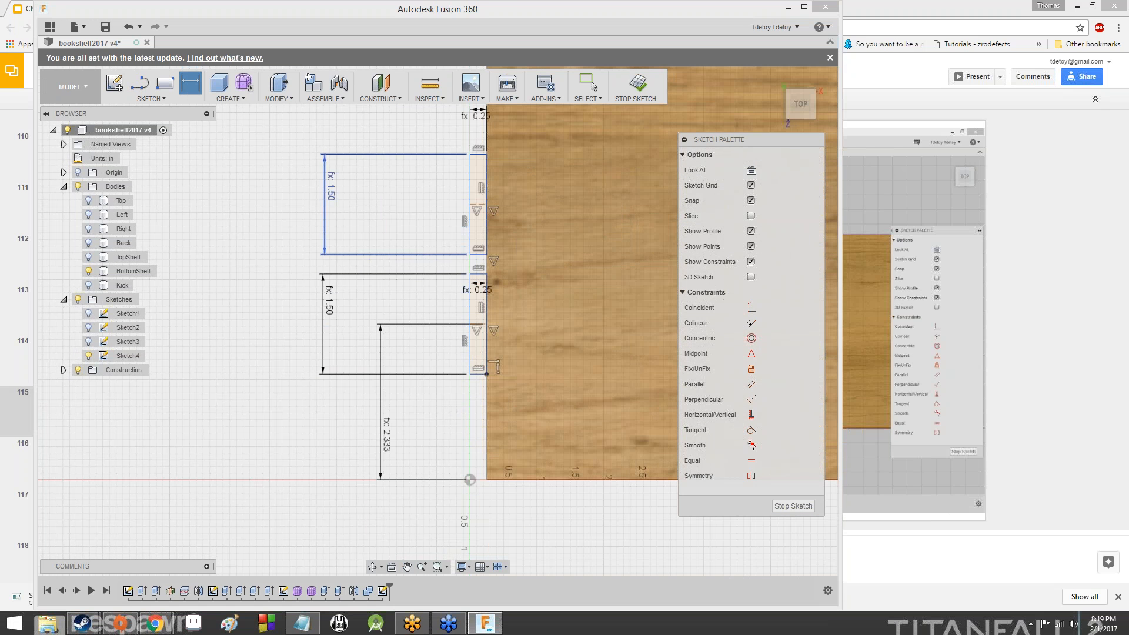
pyautogui.click(478, 324)
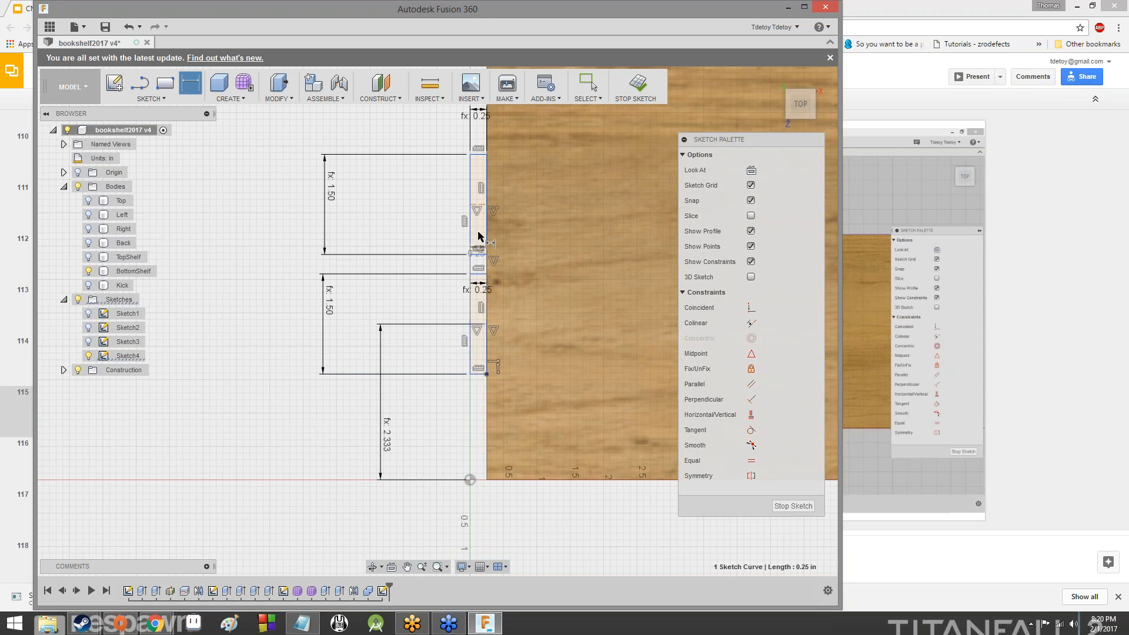
pyautogui.click(478, 207)
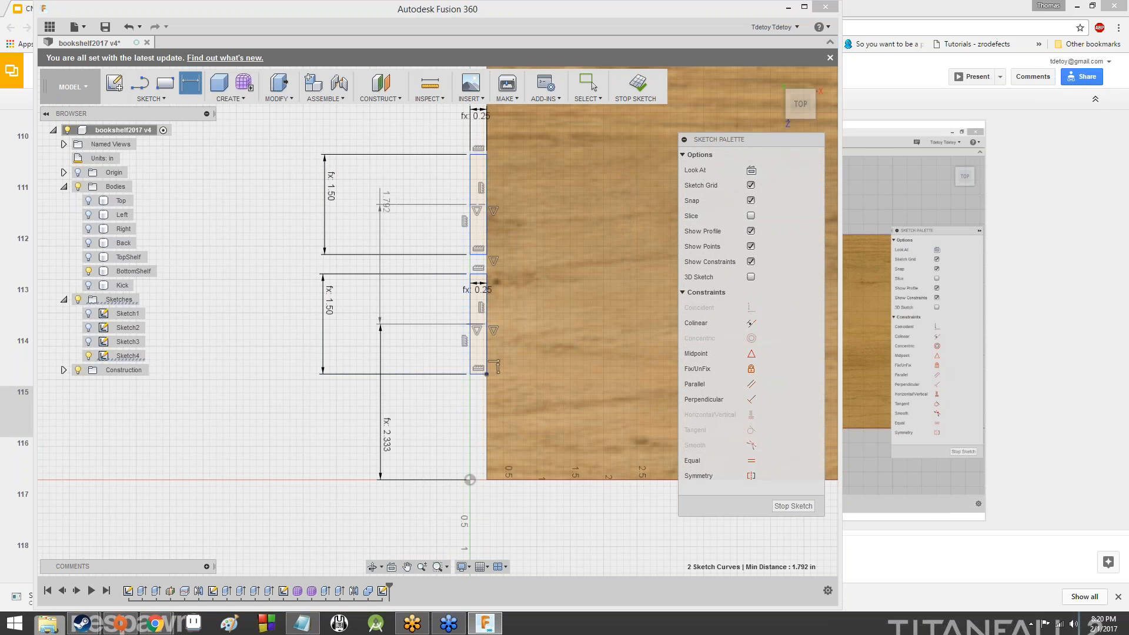
pyautogui.click(474, 183)
pyautogui.click(534, 359)
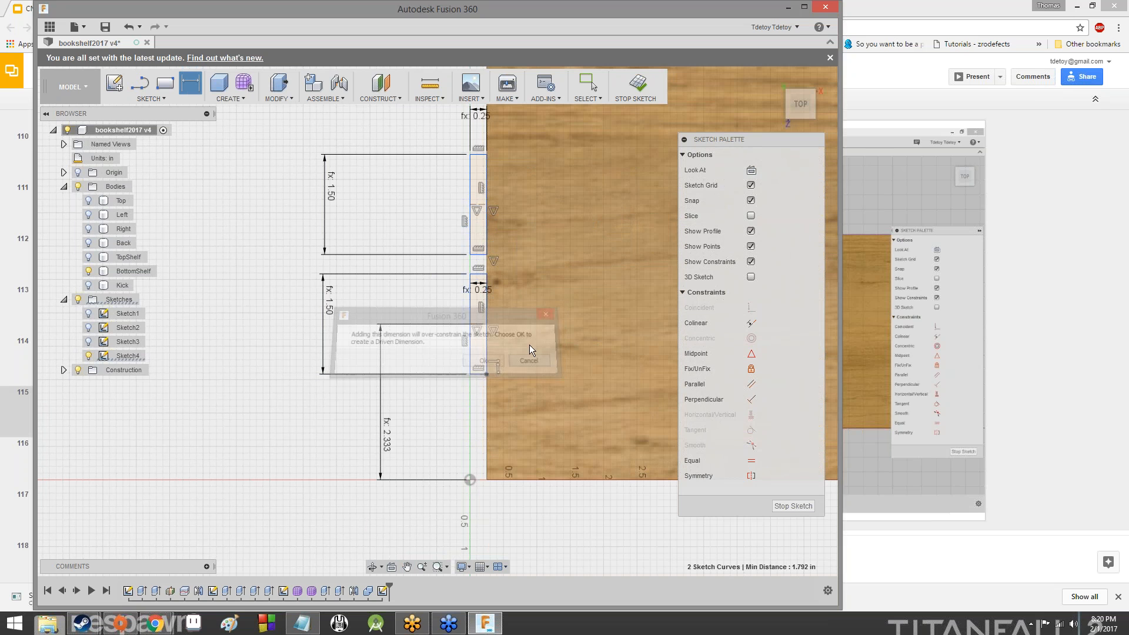
pyautogui.scroll(2, 484, 193)
pyautogui.scroll(3, 494, 205)
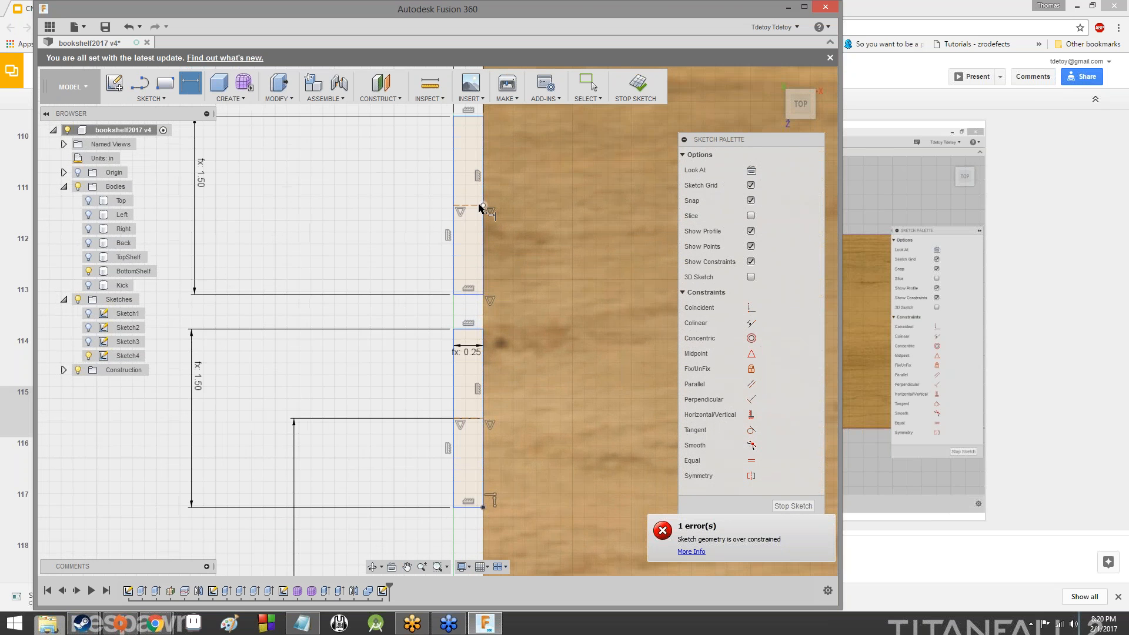
pyautogui.click(465, 419)
pyautogui.click(382, 268)
pyautogui.click(532, 361)
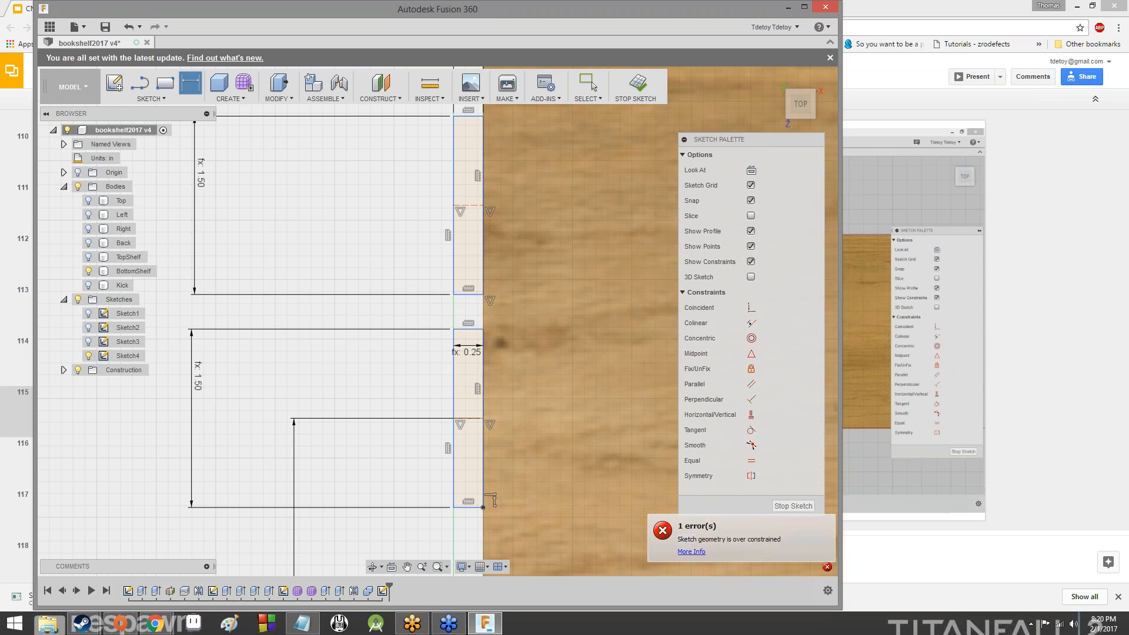
# - Try to dimension the distance from the upper left-edge tab's midline to the shelf's upper-left corner
pyautogui.scroll(-3, 538, 357)
pyautogui.scroll(-4, 516, 312)
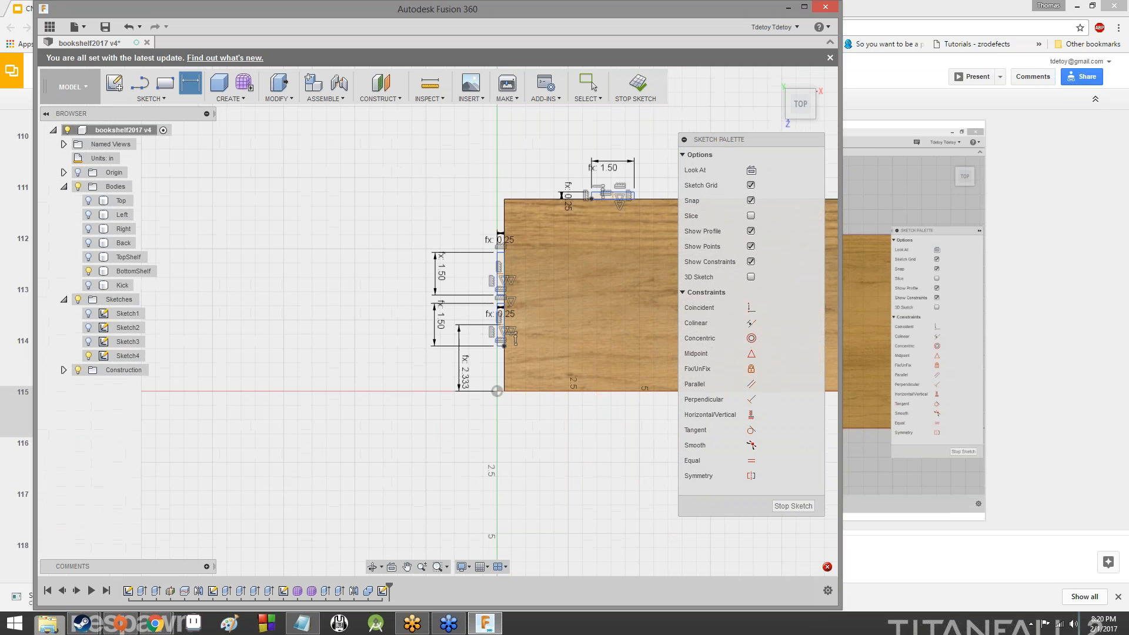
pyautogui.scroll(4, 468, 203)
pyautogui.scroll(-1, 472, 213)
pyautogui.moveTo(472, 212); pyautogui.dragTo(434, 140, button='middle')
pyautogui.scroll(3, 451, 224)
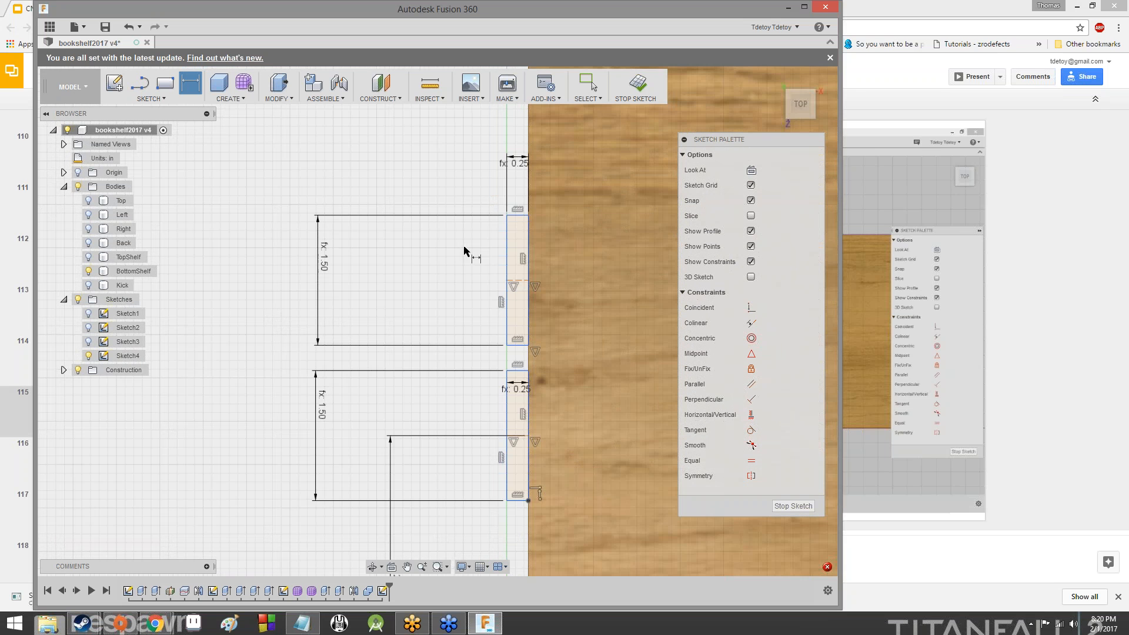
pyautogui.scroll(-1, 468, 287)
pyautogui.moveTo(468, 287)
pyautogui.mouseDown(button='middle')
pyautogui.moveTo(444, 182)
pyautogui.moveTo(438, 325)
pyautogui.mouseUp(button='middle')
pyautogui.press('d')
pyautogui.scroll(2, 453, 179)
pyautogui.scroll(1, 454, 179)
pyautogui.scroll(-1, 454, 180)
pyautogui.scroll(1, 438, 326)
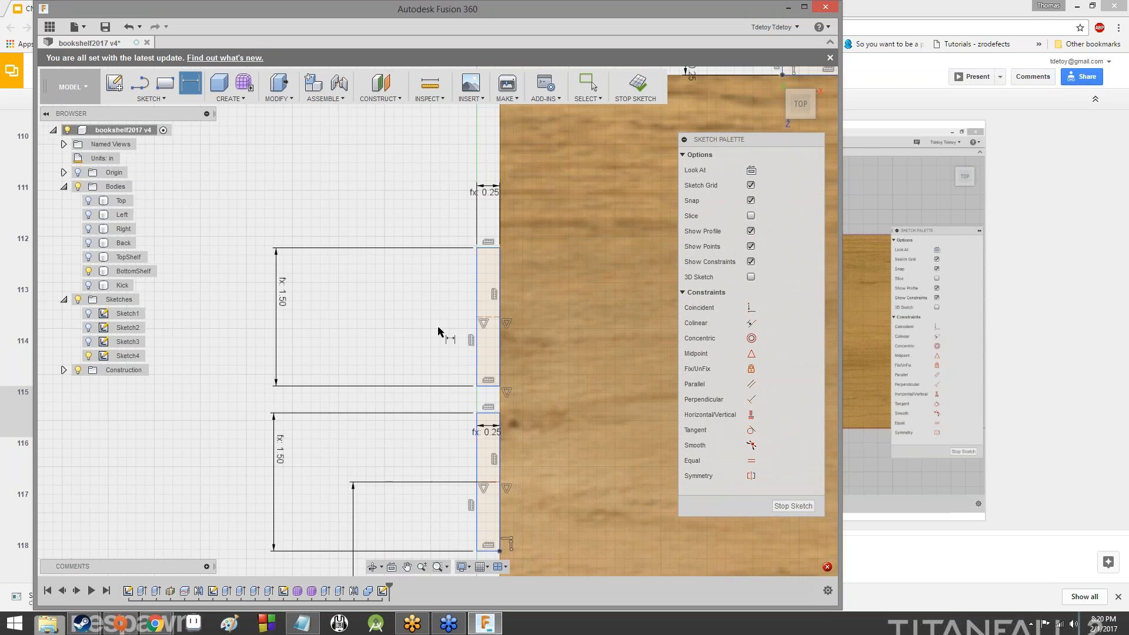
pyautogui.scroll(-3, 437, 325)
pyautogui.scroll(3, 437, 326)
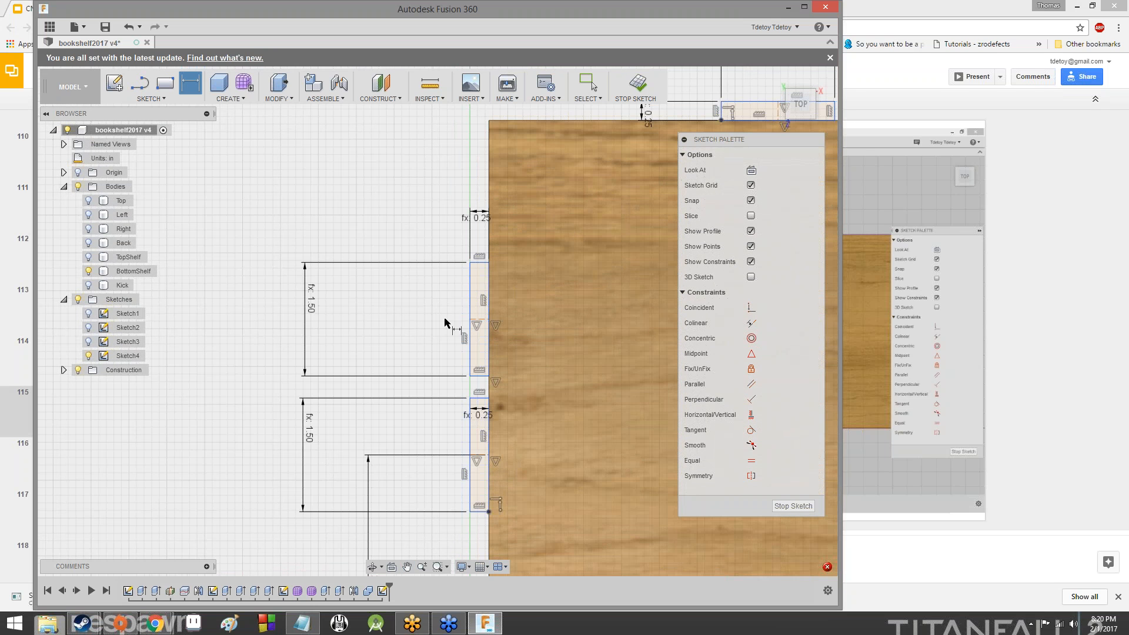
pyautogui.click(480, 319)
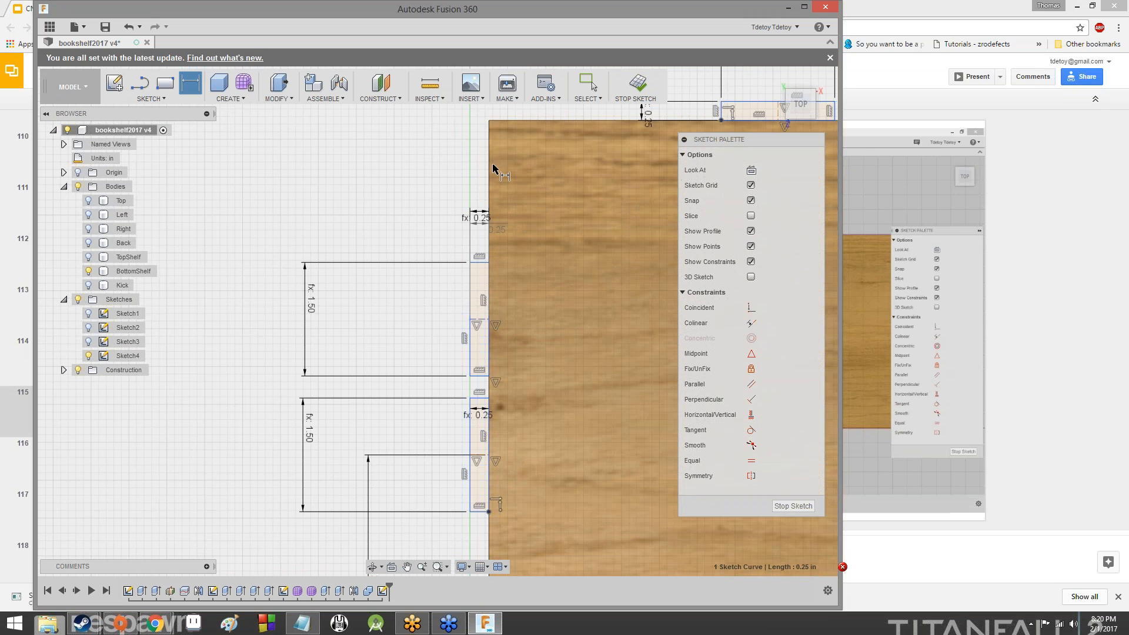
pyautogui.click(488, 120)
pyautogui.click(415, 152)
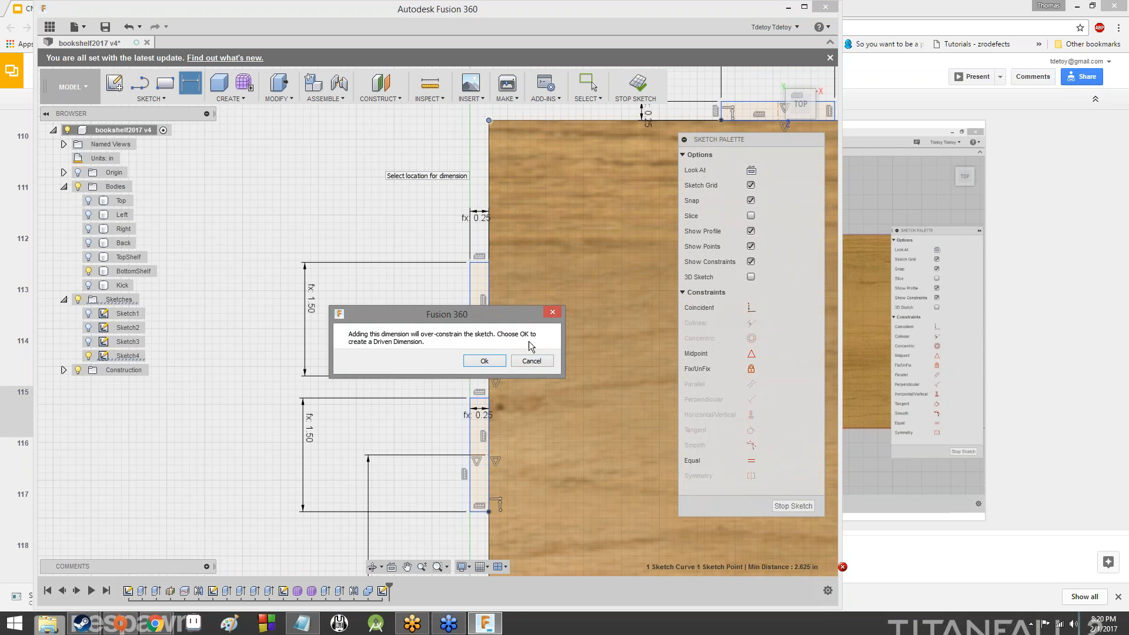
pyautogui.click(532, 358)
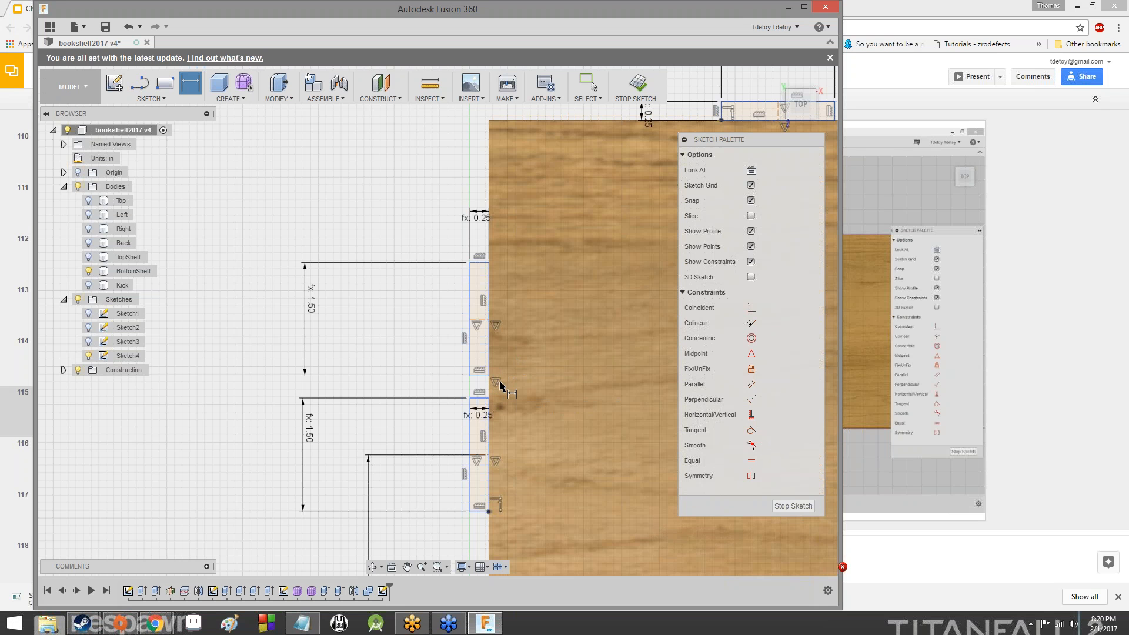
pyautogui.press('Escape')
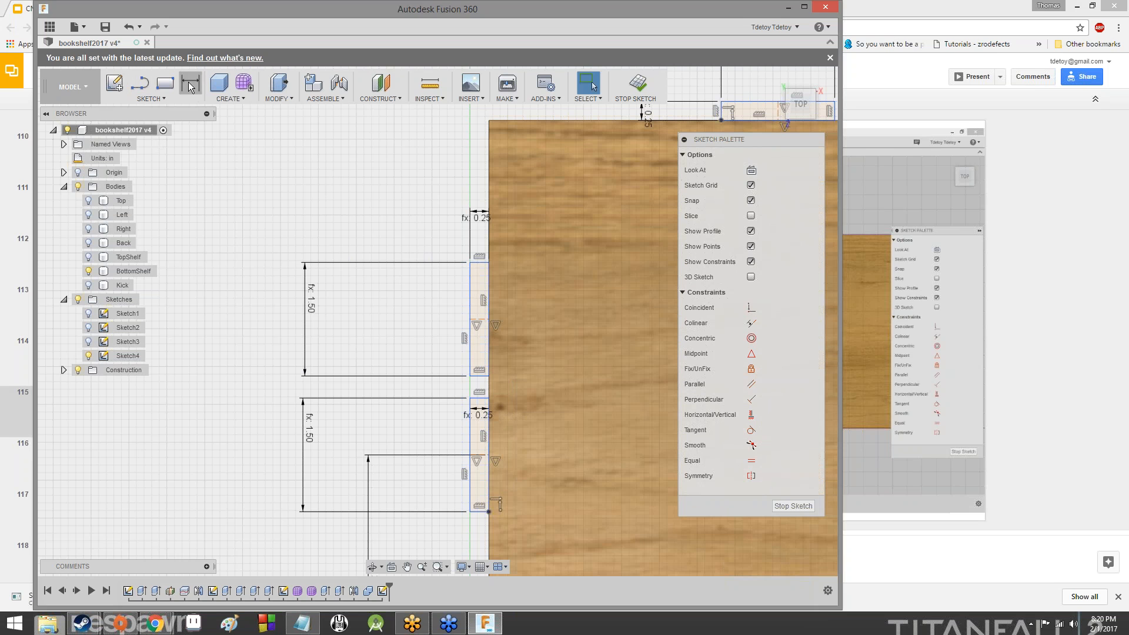
# - Dimension the vertical distance between the two left-edge tabs' midlines as Depth / 3
pyautogui.press('d')
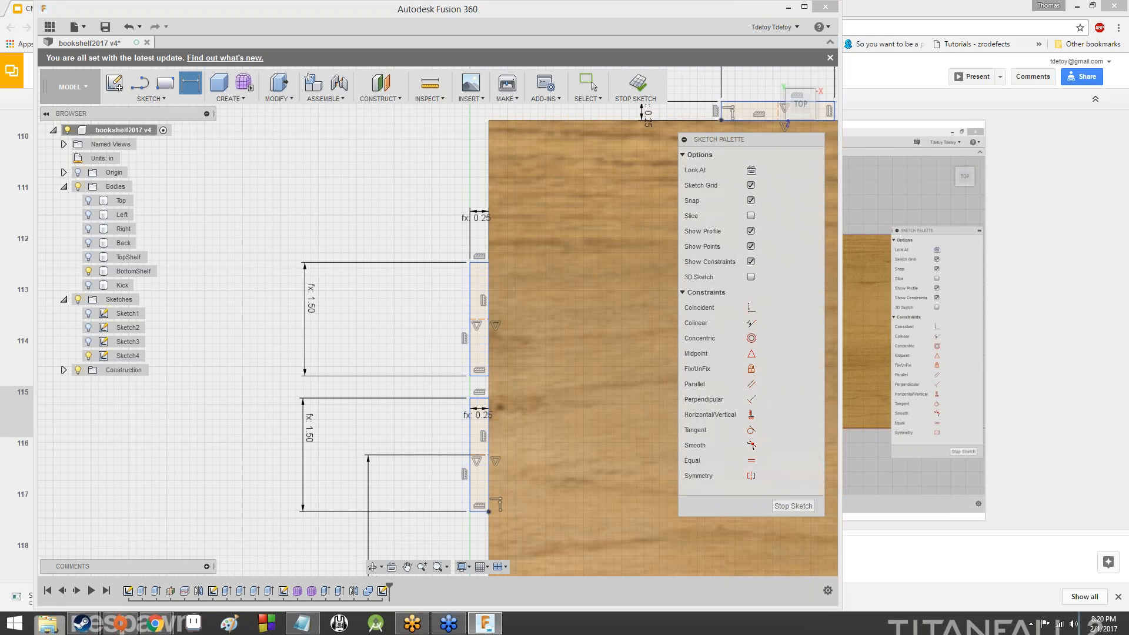
pyautogui.click(481, 455)
pyautogui.click(386, 389)
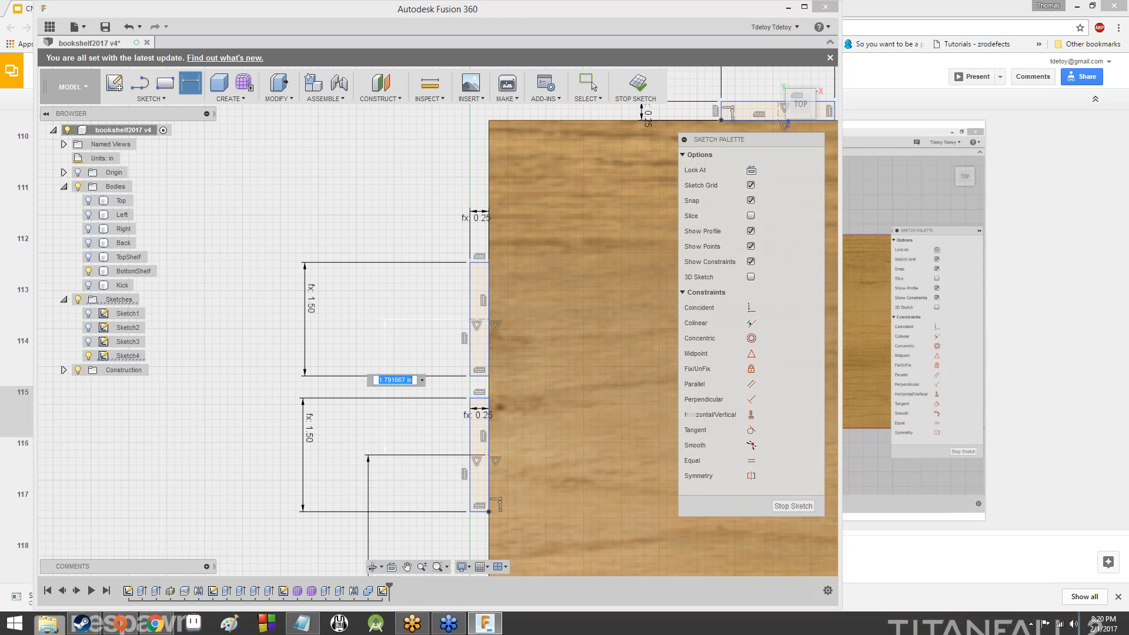
pyautogui.write('Dept')
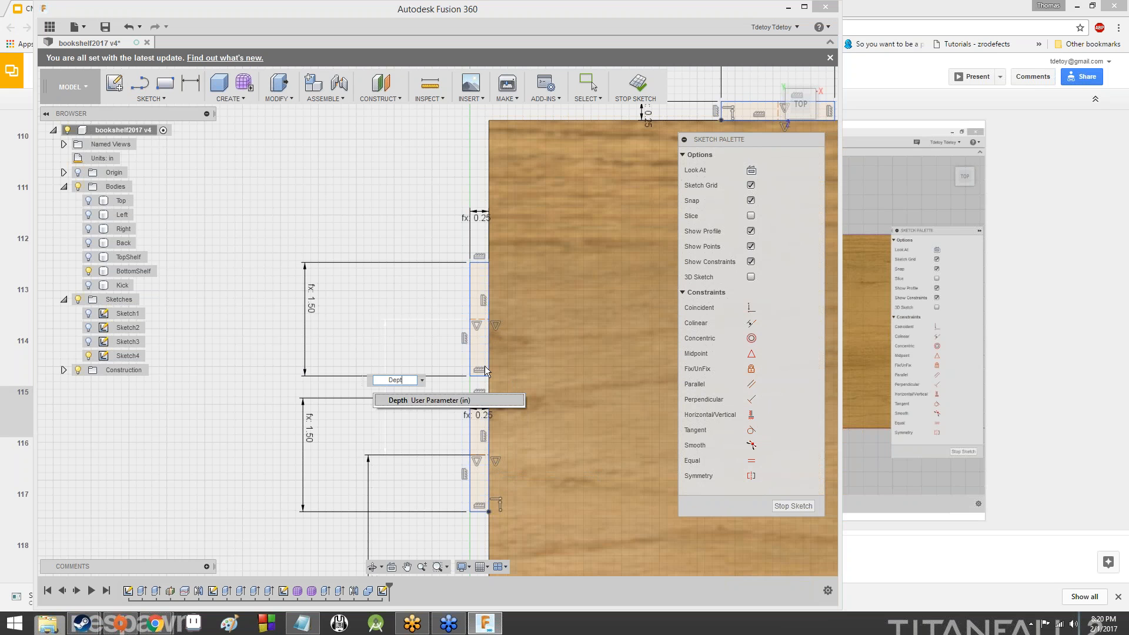
pyautogui.write('h / 3')
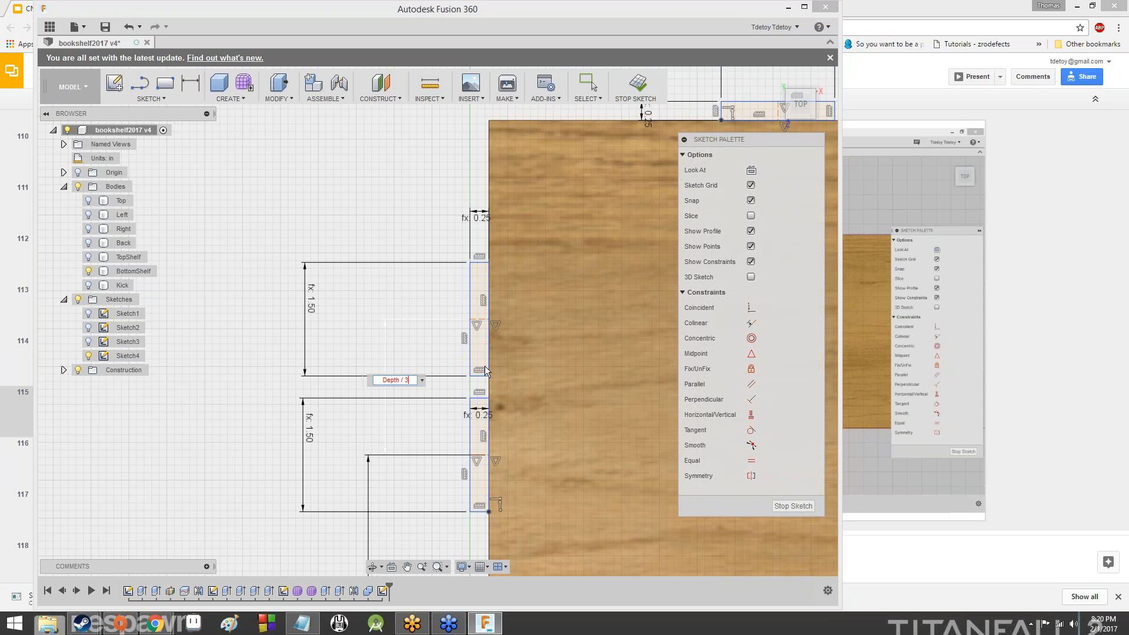
pyautogui.press('Return')
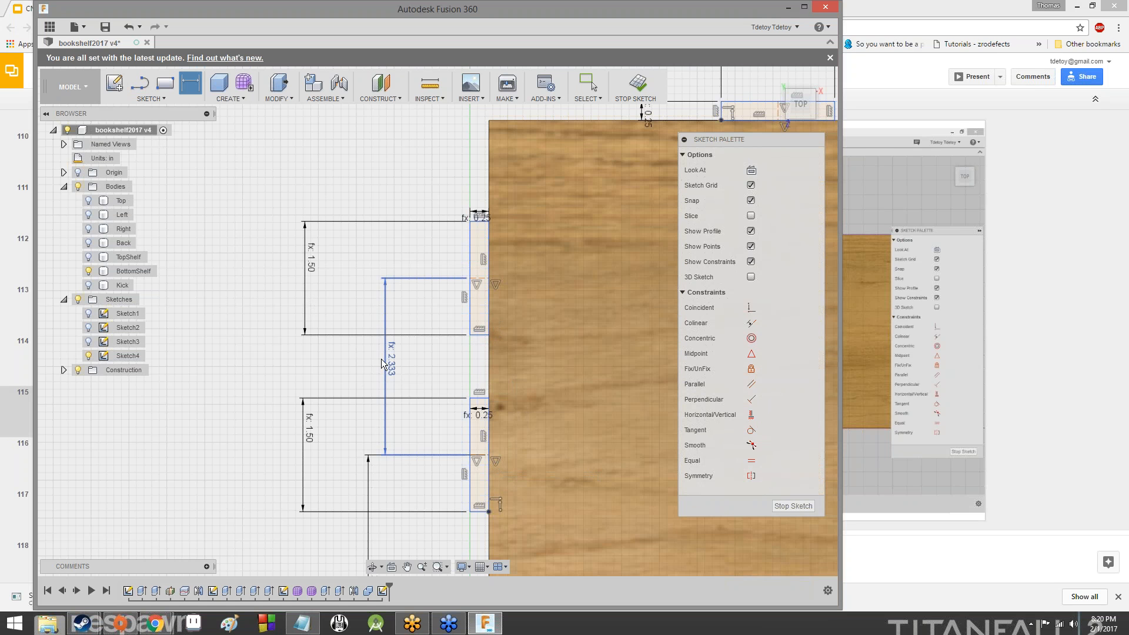
# - Inspect the spacing dimensions of the two left-edge tabs, from the upper tab down to the origin
pyautogui.scroll(-4, 351, 233)
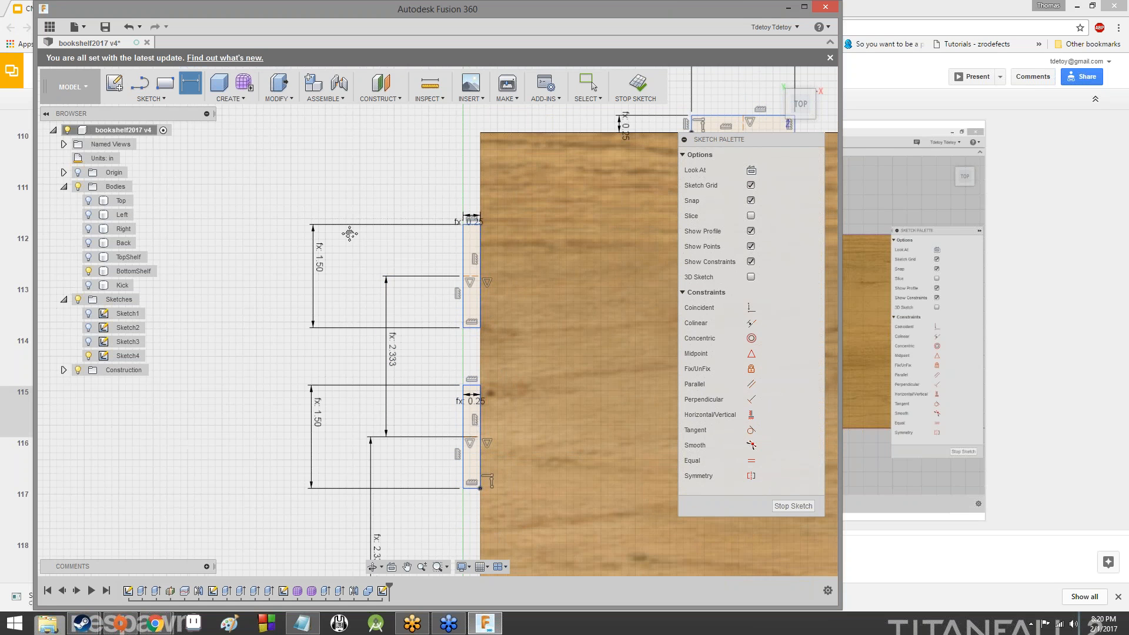
pyautogui.moveTo(492, 216)
pyautogui.mouseDown(button='middle')
pyautogui.moveTo(272, 333)
pyautogui.moveTo(308, 245)
pyautogui.mouseUp(button='middle')
pyautogui.scroll(3, 273, 334)
pyautogui.scroll(-3, 312, 318)
pyautogui.scroll(4, 312, 282)
pyautogui.scroll(-4, 311, 282)
pyautogui.scroll(-1, 212, 346)
pyautogui.scroll(3, 360, 355)
pyautogui.press('d')
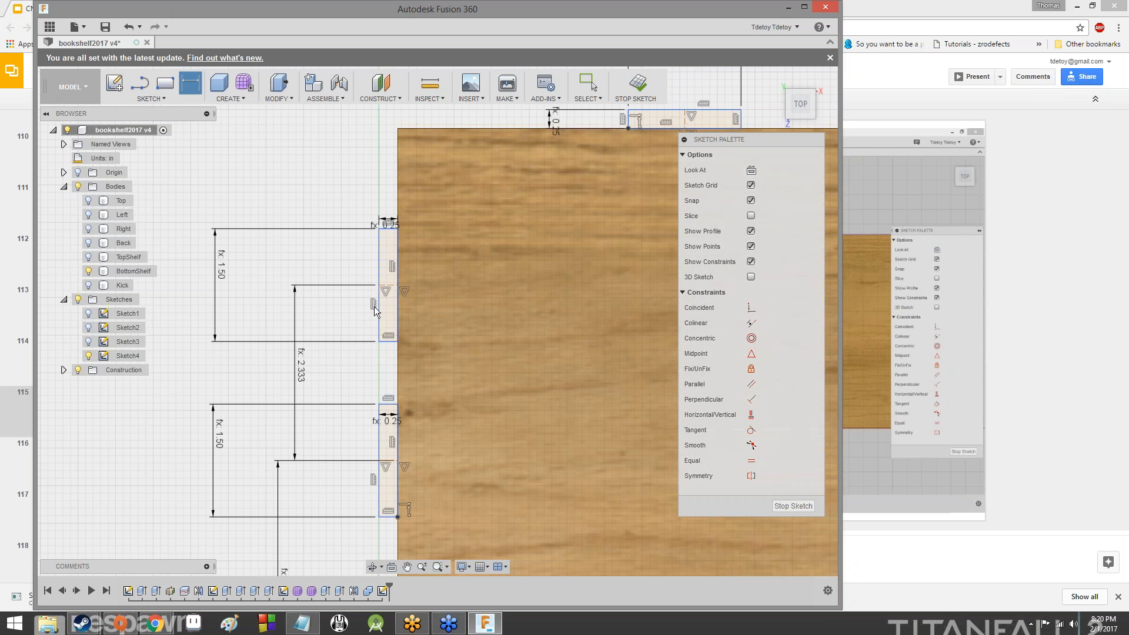
pyautogui.scroll(-1, 358, 369)
pyautogui.moveTo(376, 455); pyautogui.dragTo(386, 285, button='middle')
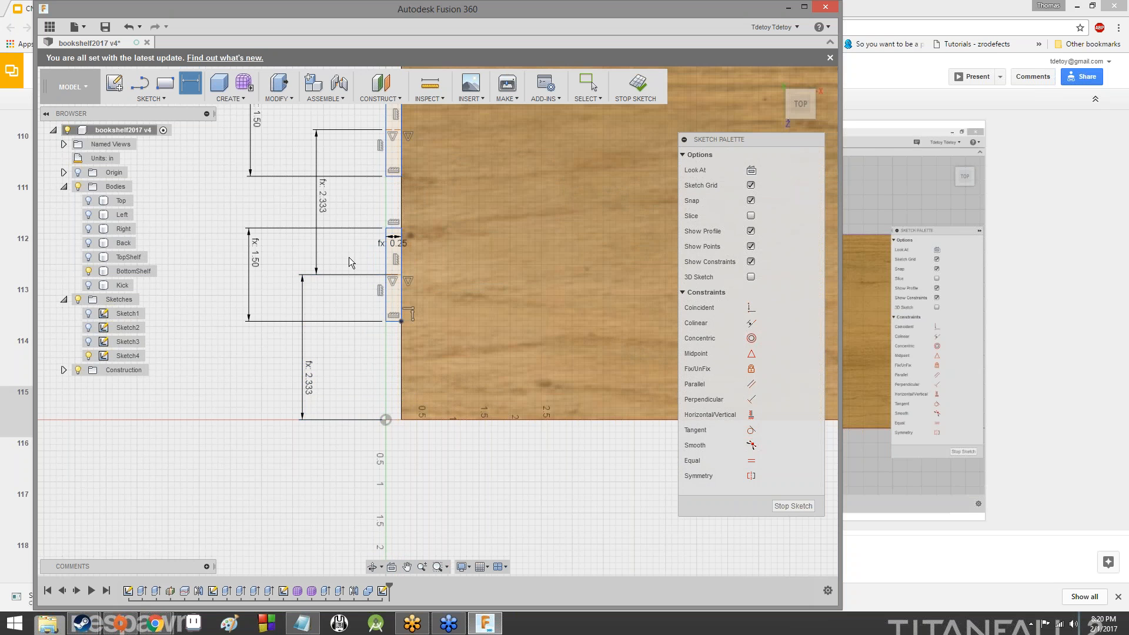
pyautogui.scroll(-1, 348, 256)
pyautogui.moveTo(374, 265); pyautogui.dragTo(379, 377, button='middle')
pyautogui.scroll(-2, 389, 380)
pyautogui.scroll(3, 389, 380)
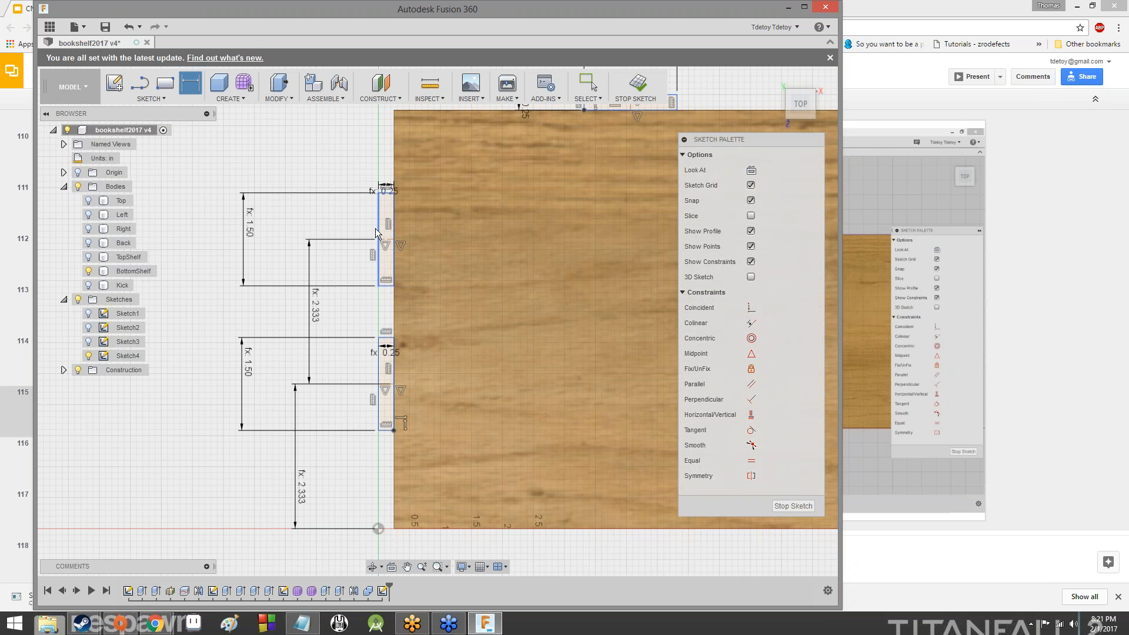
pyautogui.scroll(-1, 358, 232)
pyautogui.moveTo(357, 235); pyautogui.dragTo(356, 294, button='middle')
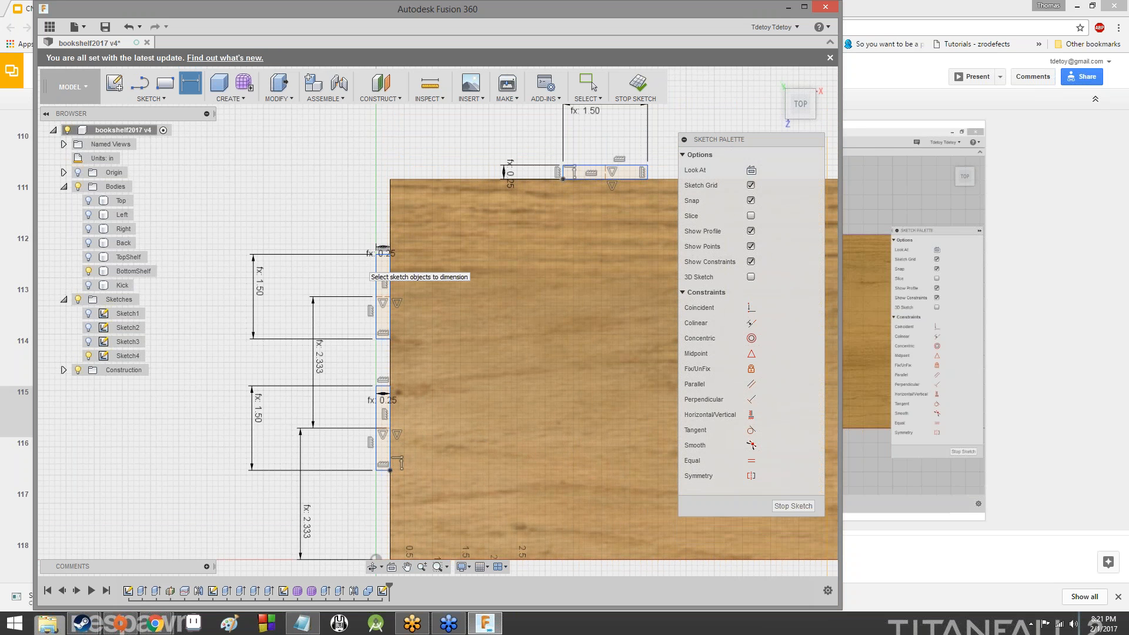
# - Switch to the presentation, read slide 116 on dimensioning the top tab's distance, and return to the Fusion 360 sketch
pyautogui.click(790, 8)
pyautogui.click(91, 448)
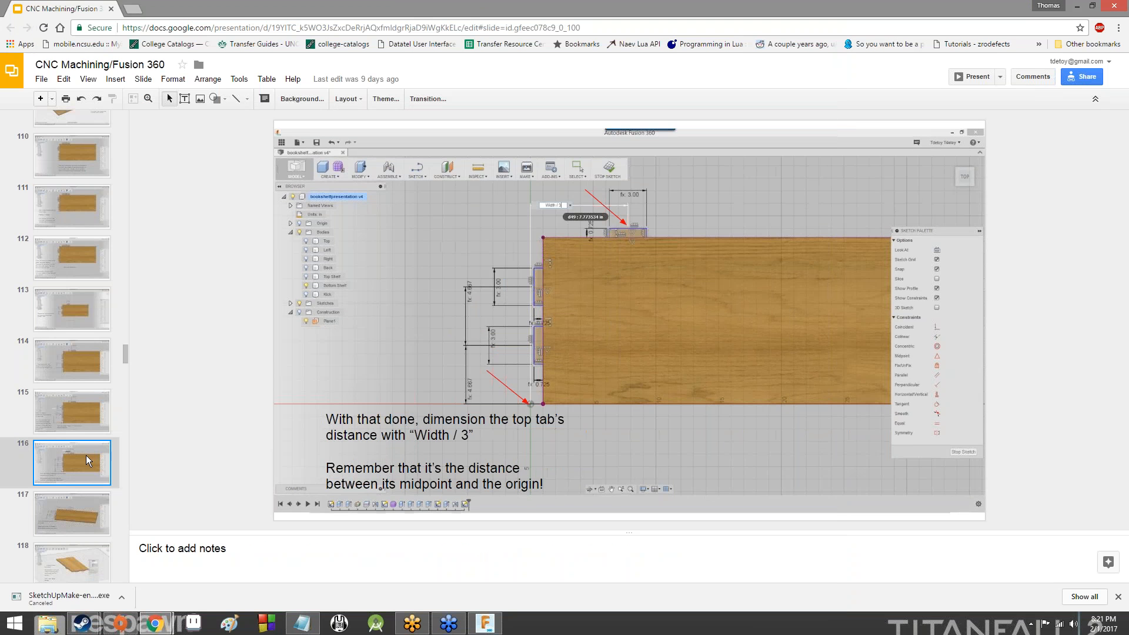
pyautogui.press('Up')
pyautogui.press('Down')
pyautogui.click(486, 622)
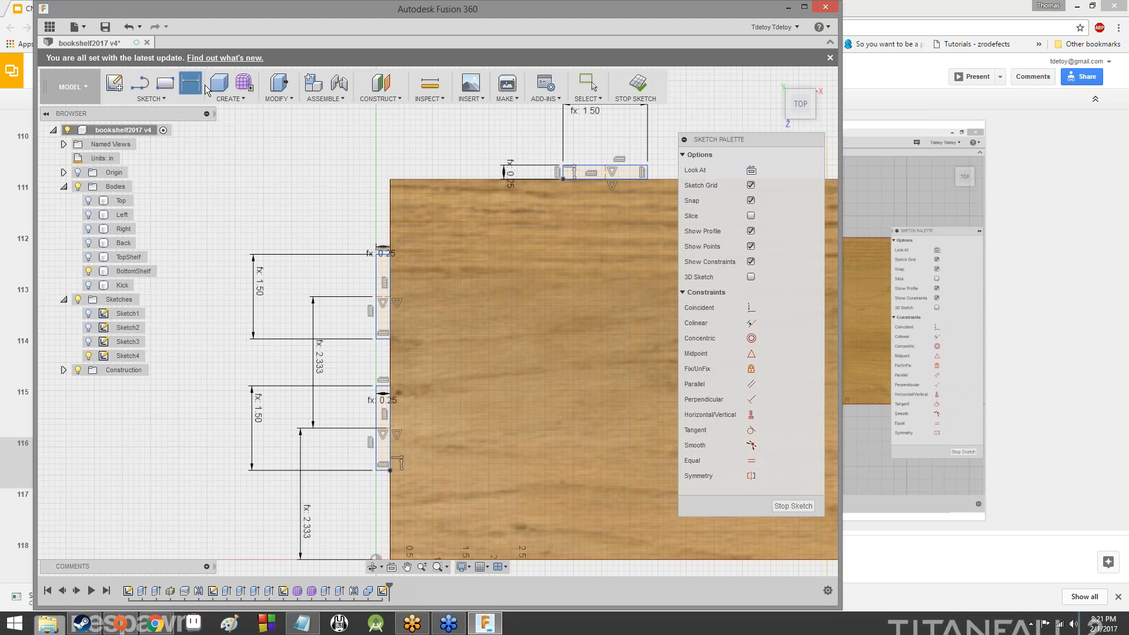
# - Dimension the horizontal distance from the top tab's midline to the origin as Width / 3, checking the expression against slide 116
pyautogui.click(605, 174)
pyautogui.scroll(-1, 377, 557)
pyautogui.moveTo(374, 554); pyautogui.dragTo(373, 409, button='middle')
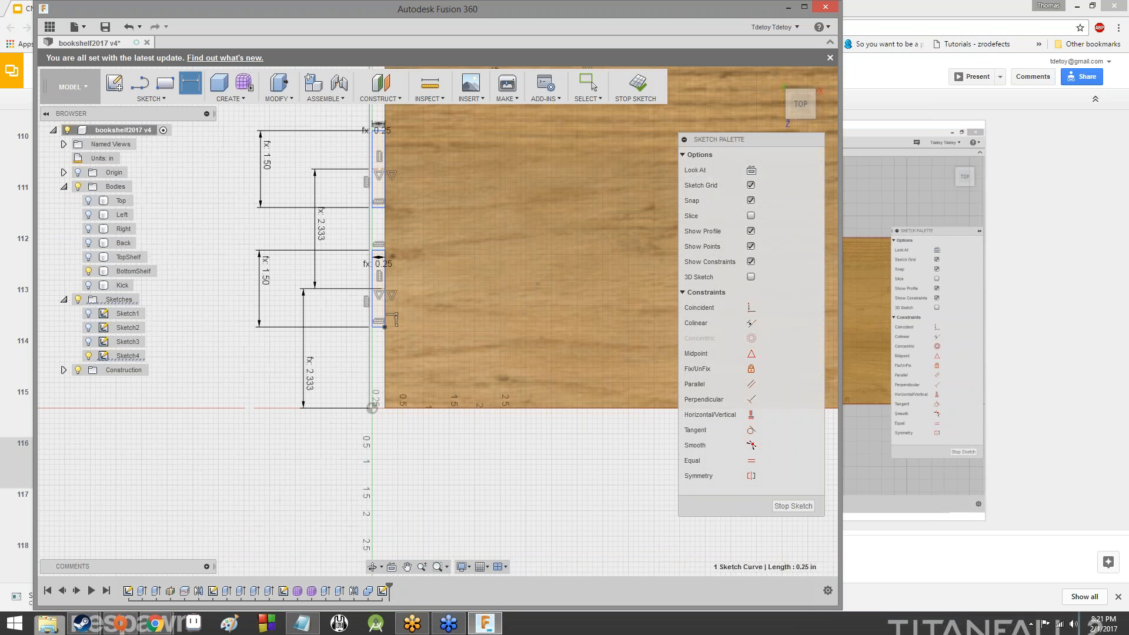
pyautogui.click(373, 406)
pyautogui.scroll(-2, 361, 111)
pyautogui.moveTo(359, 118); pyautogui.dragTo(346, 287, button='middle')
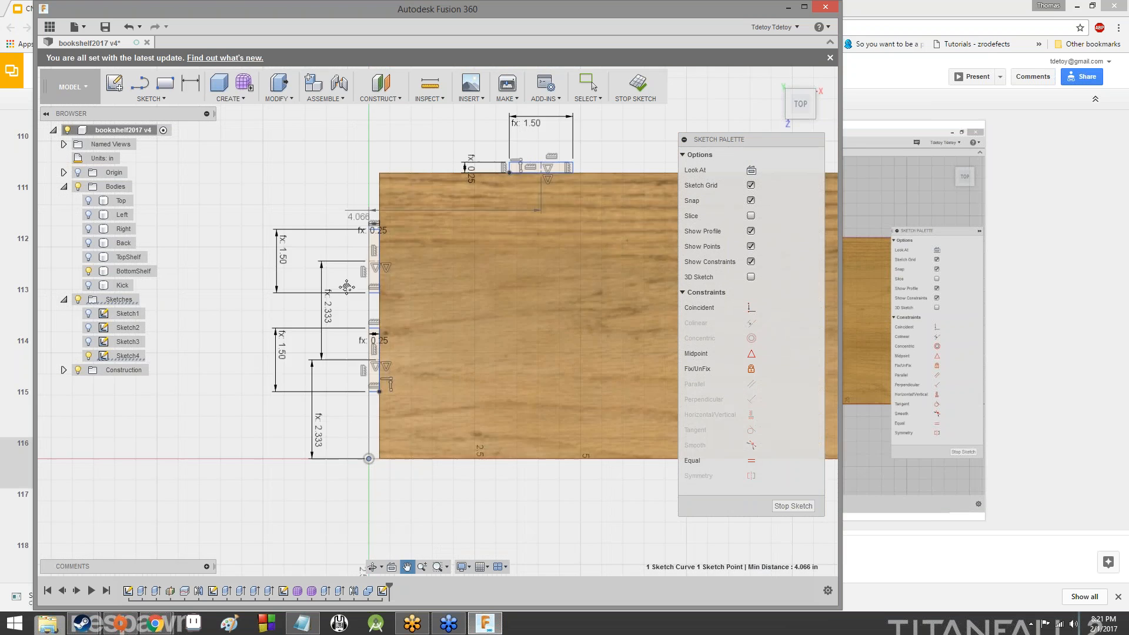
pyautogui.hotkey('alt', 'Tab')
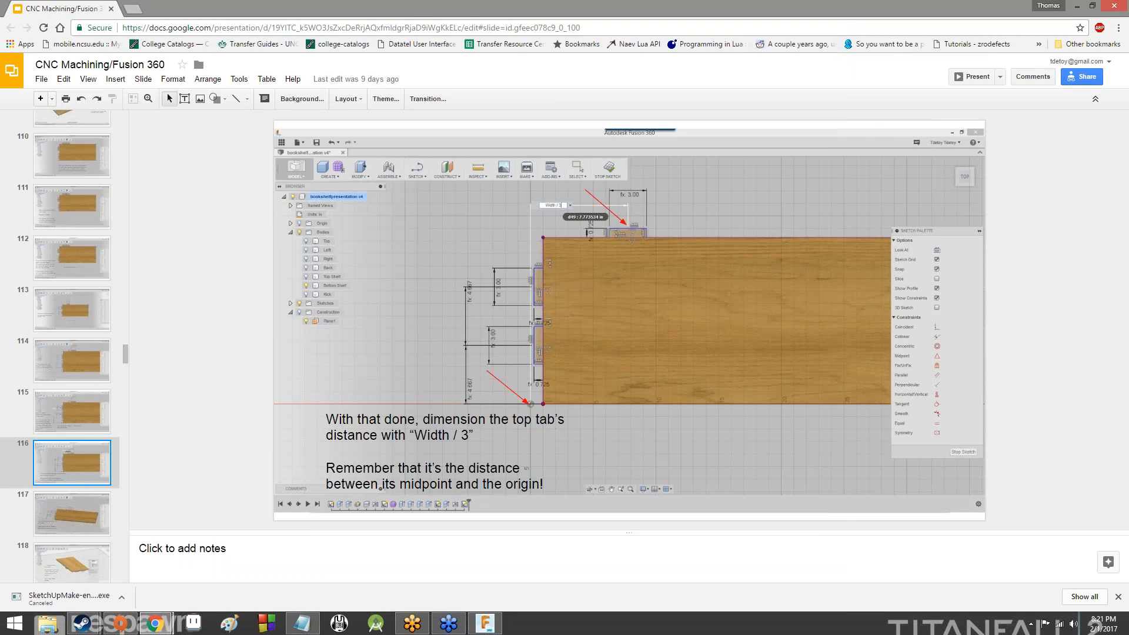
pyautogui.hotkey('alt', 'Tab')
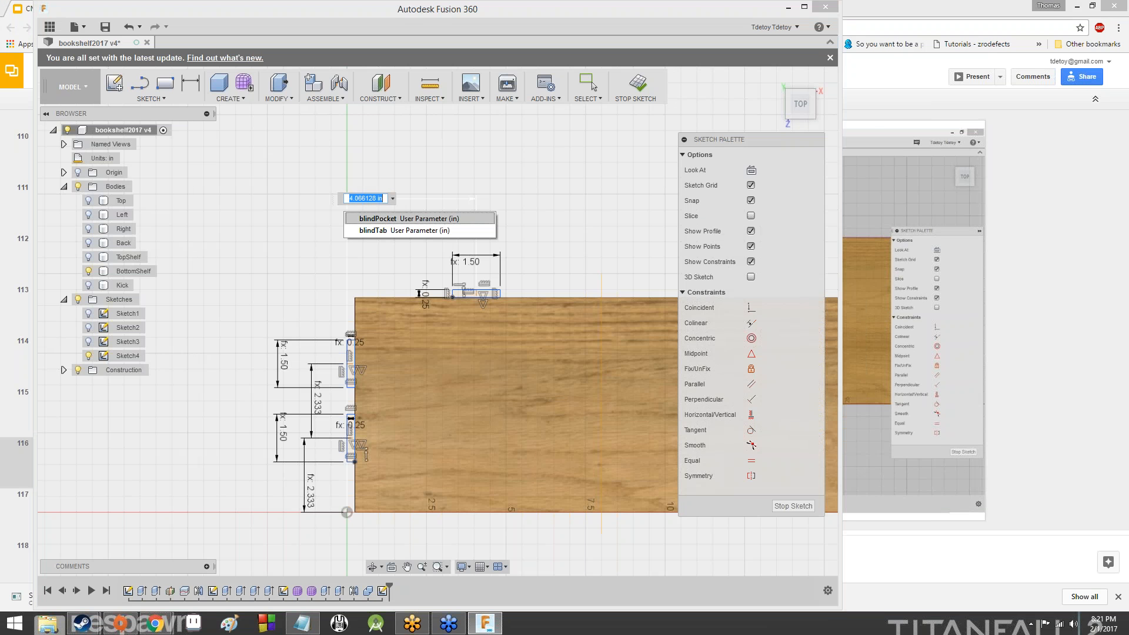
pyautogui.write('Width')
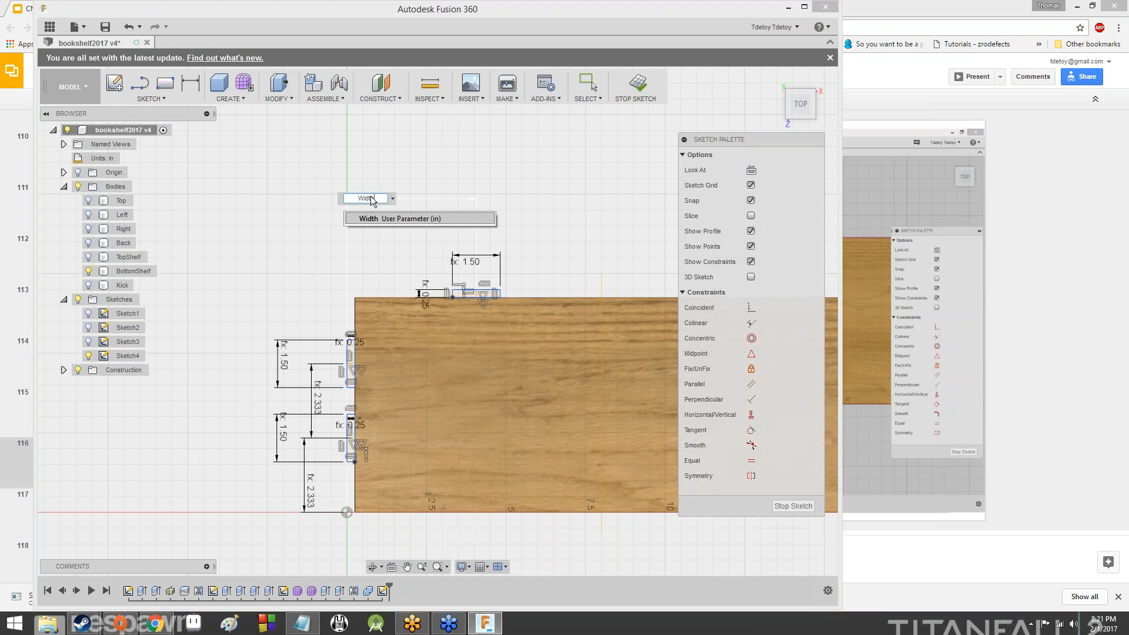
pyautogui.write(' / 3')
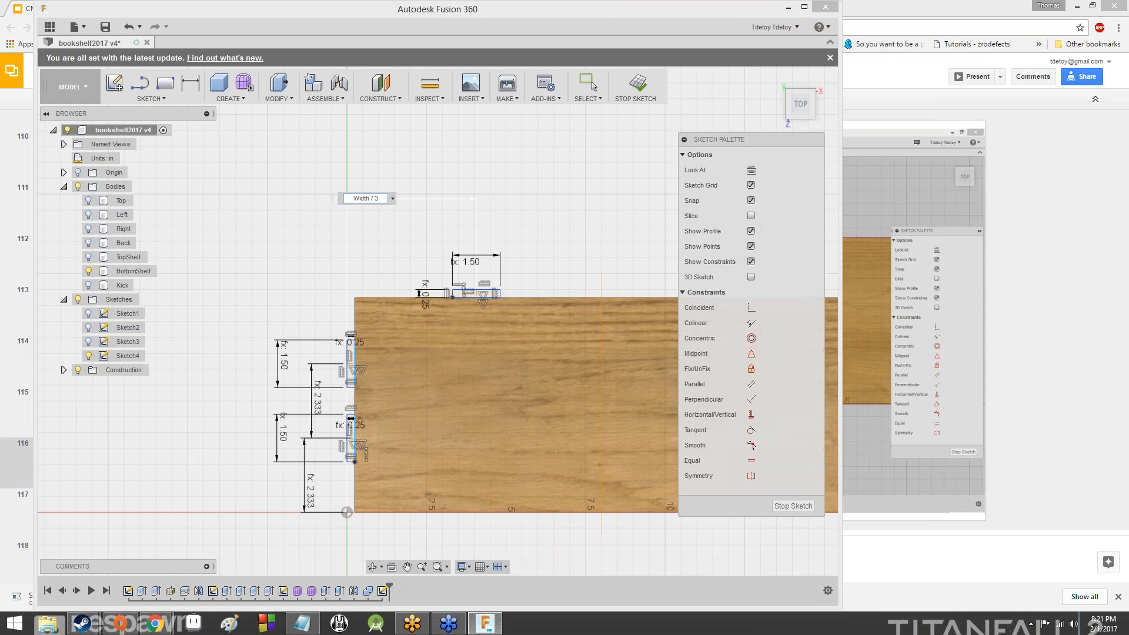
pyautogui.press('Return')
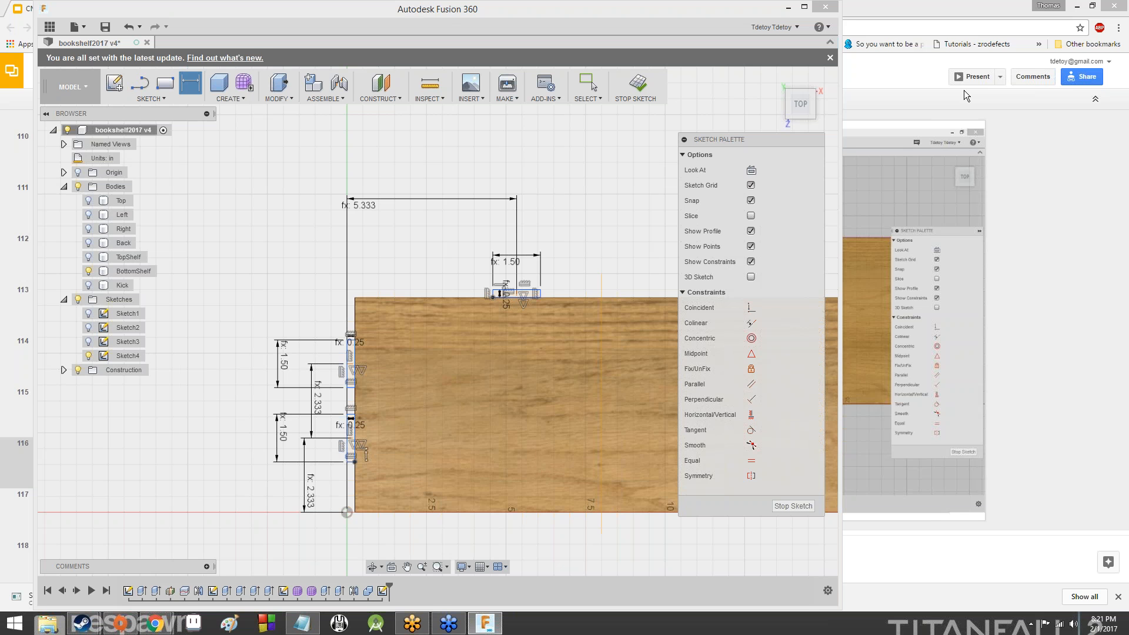
# - Examine the upper left-edge tab's construction midline and the points where it meets the tab's sides
pyautogui.scroll(5, 332, 373)
pyautogui.press('l')
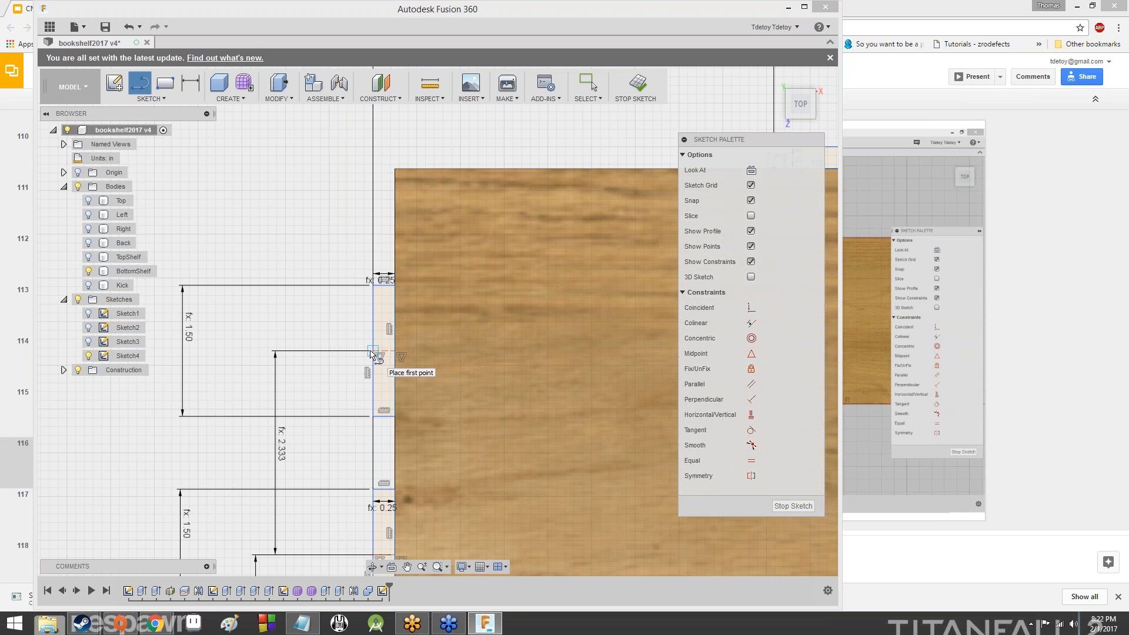
pyautogui.scroll(-4, 374, 362)
pyautogui.scroll(5, 374, 363)
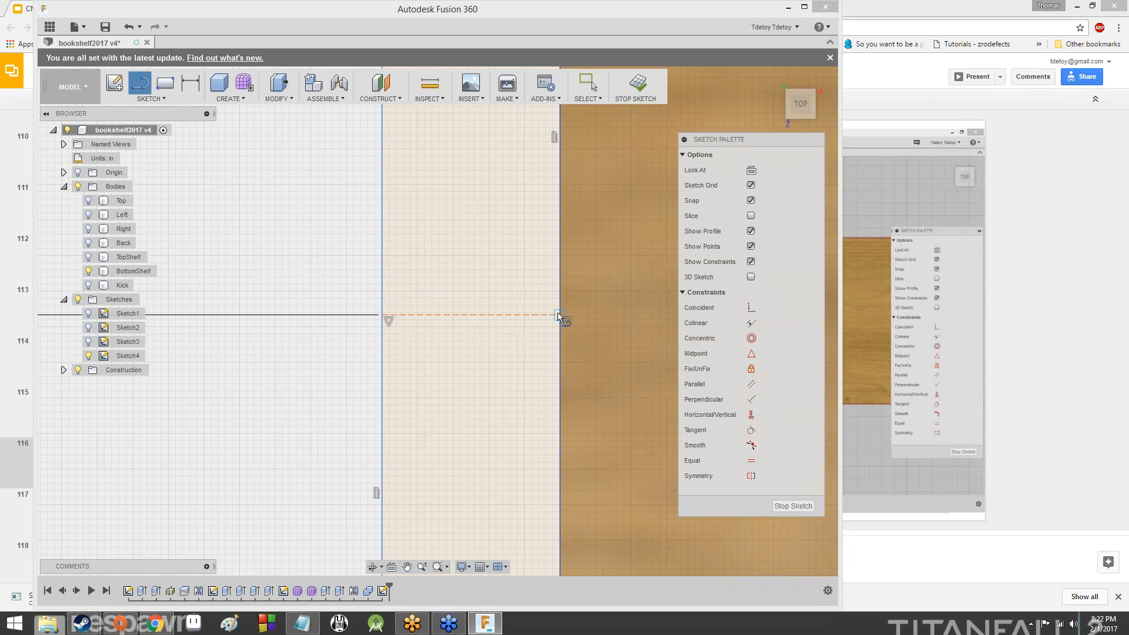
pyautogui.scroll(-3, 559, 313)
pyautogui.scroll(4, 560, 313)
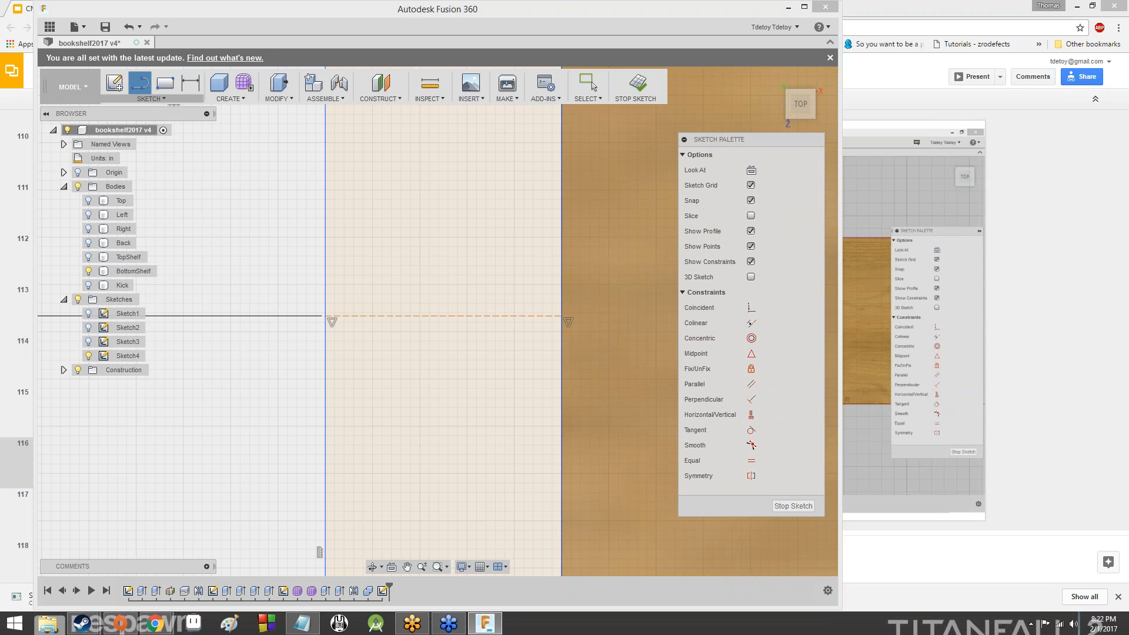
pyautogui.press('Escape')
pyautogui.click(403, 316)
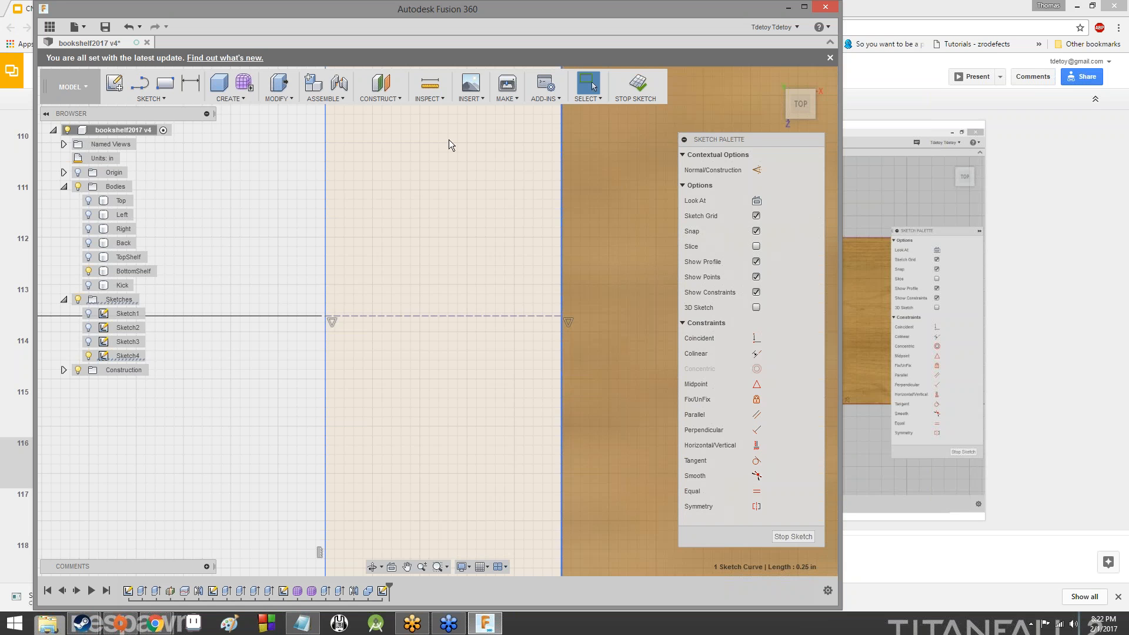
pyautogui.click(266, 174)
pyautogui.scroll(-5, 300, 194)
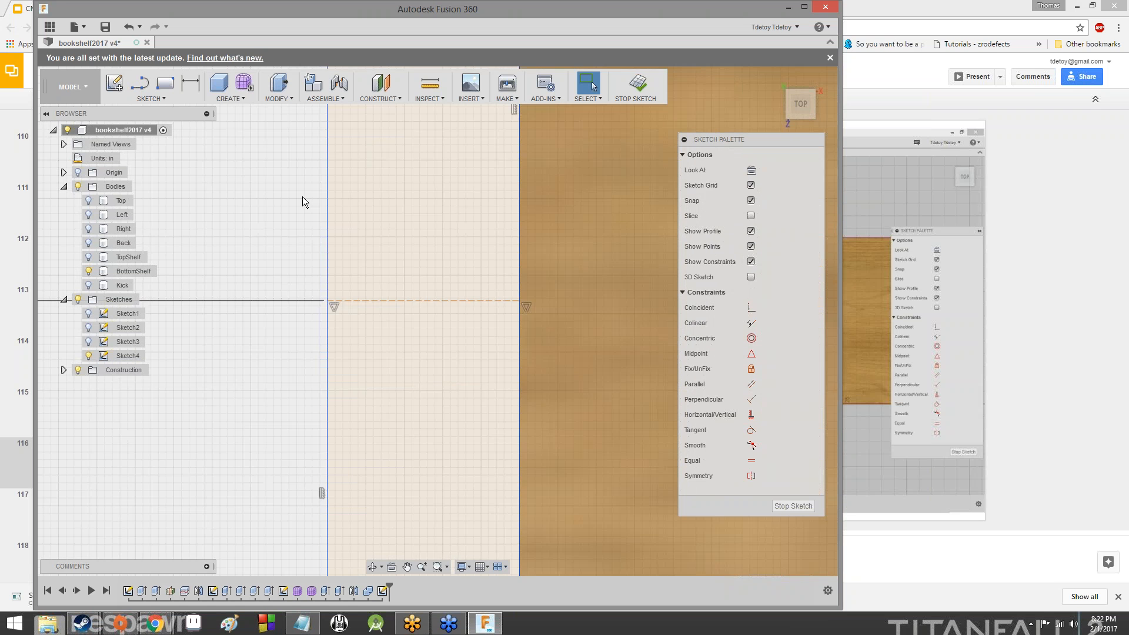
pyautogui.scroll(-7, 354, 163)
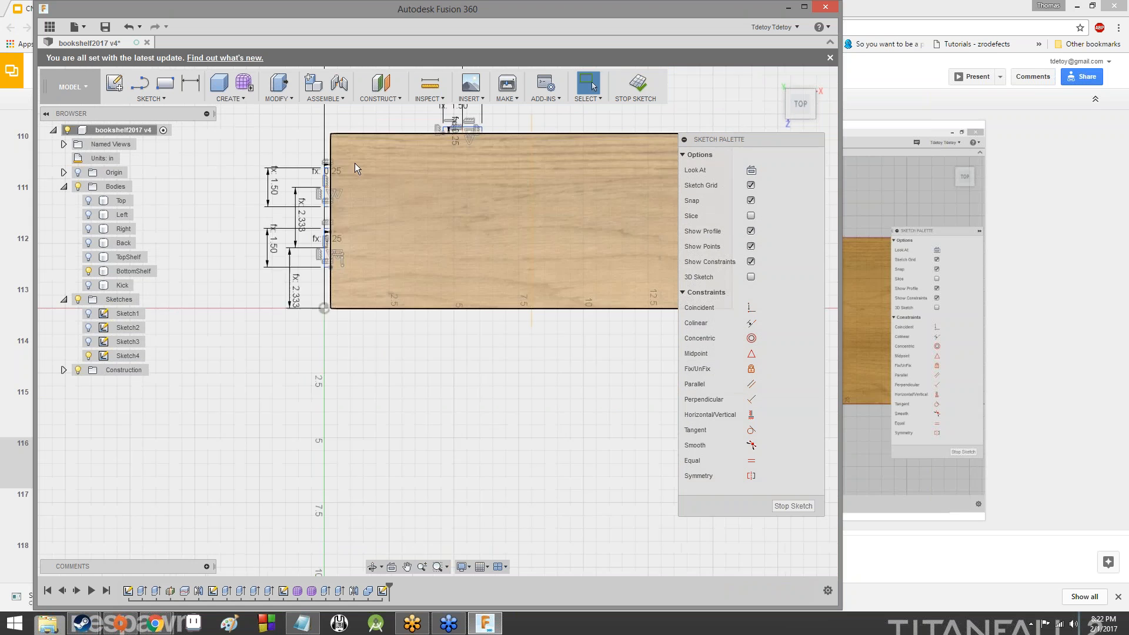
pyautogui.moveTo(409, 134); pyautogui.dragTo(424, 261, button='middle')
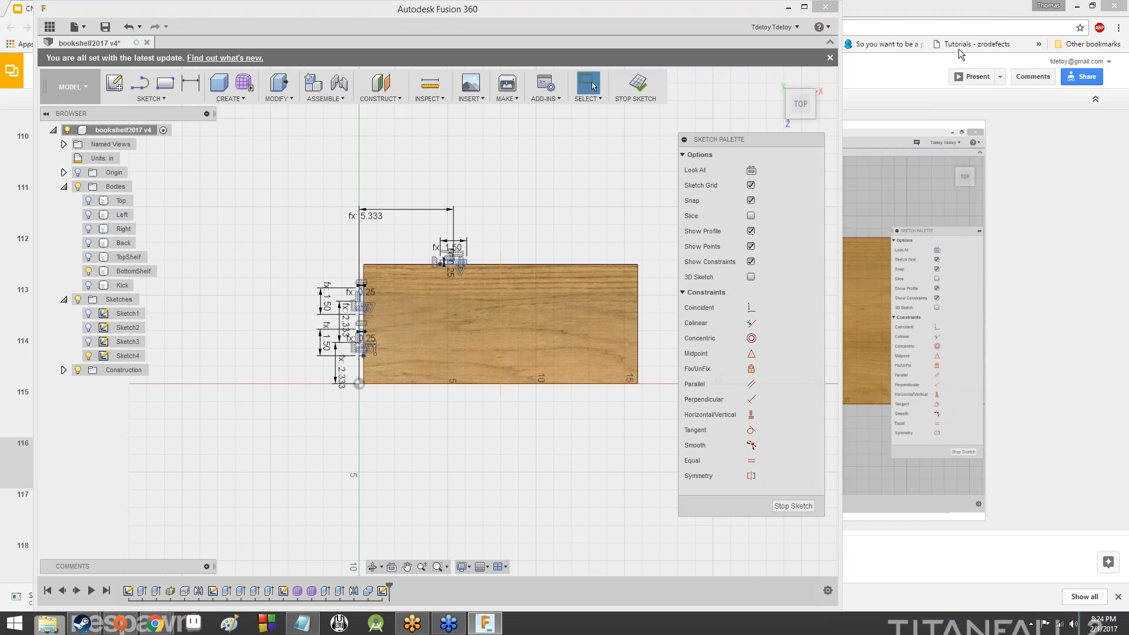
pyautogui.click(969, 44)
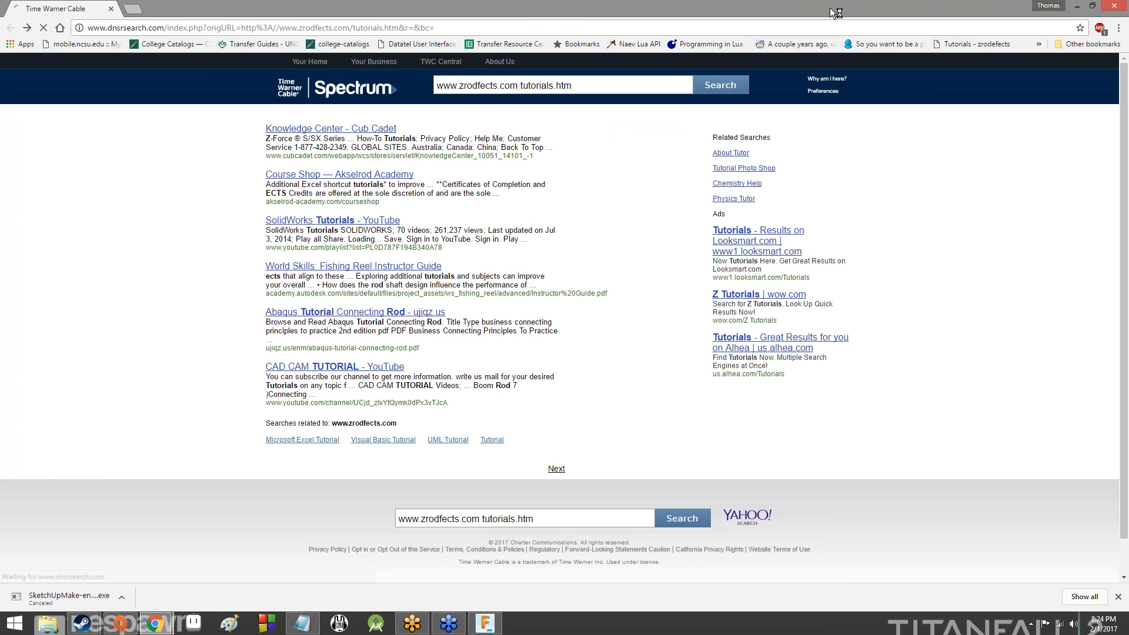
pyautogui.click(959, 43)
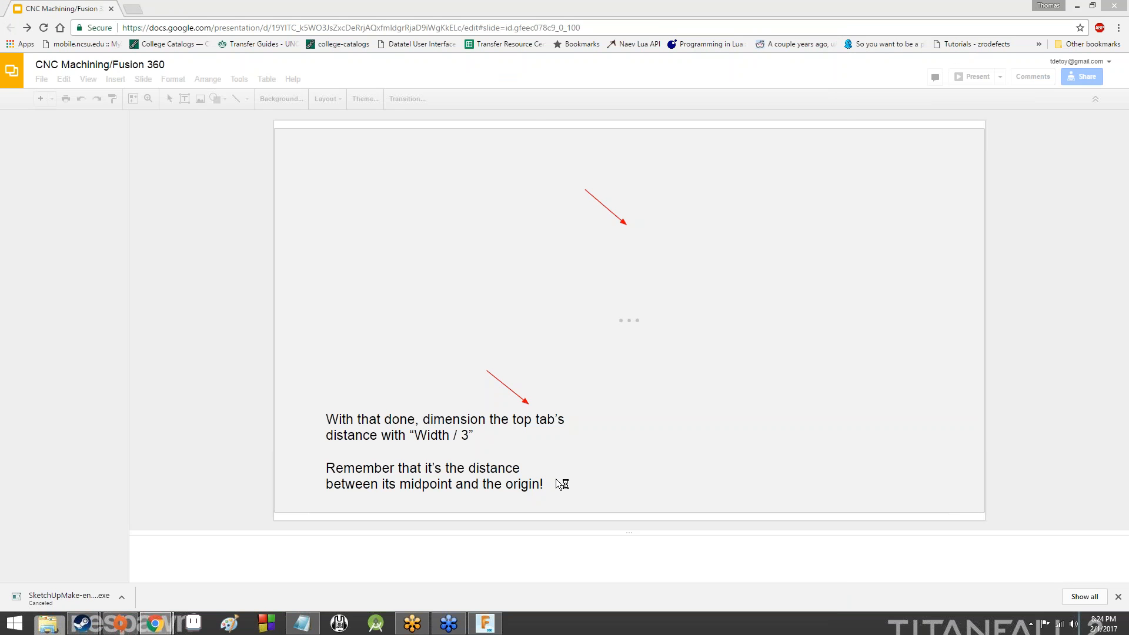
pyautogui.click(484, 623)
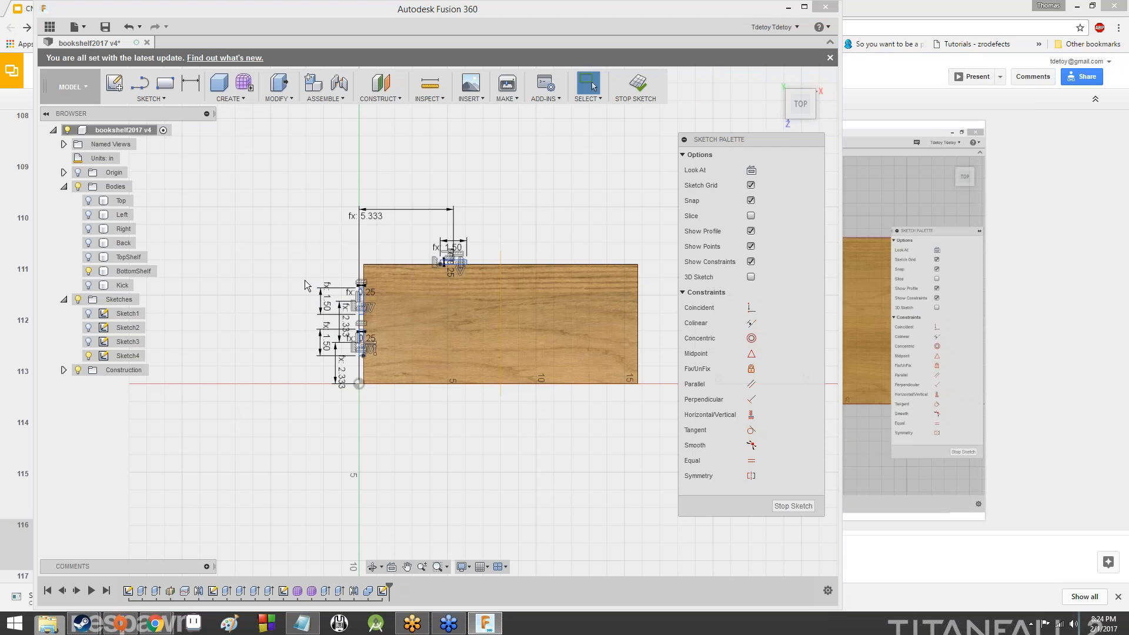
# - Examine the midlines of the two left-edge tabs and the distance dimensions stacked up from the origin
pyautogui.scroll(5, 308, 287)
pyautogui.scroll(3, 356, 335)
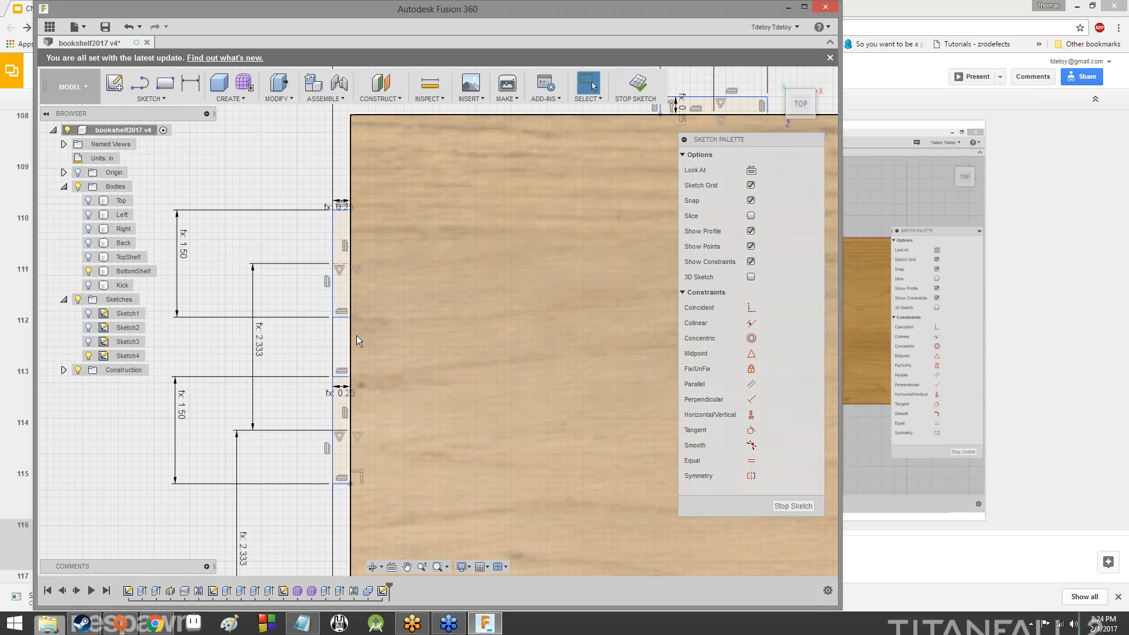
pyautogui.scroll(-3, 342, 429)
pyautogui.moveTo(342, 429); pyautogui.dragTo(397, 309, button='middle')
pyautogui.scroll(4, 379, 314)
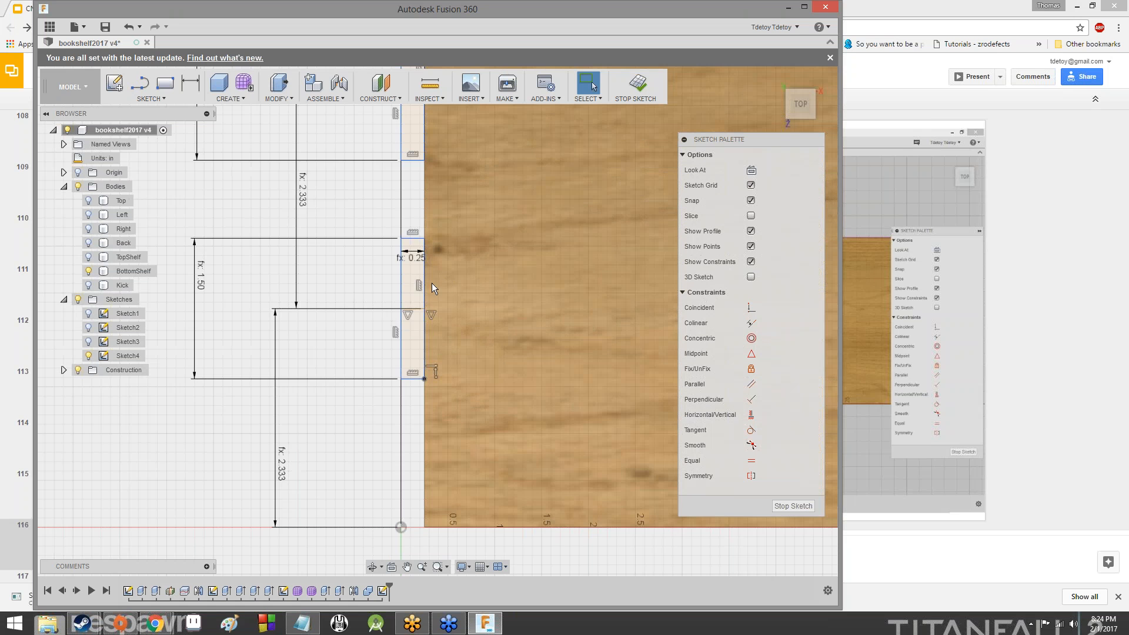
pyautogui.click(417, 316)
pyautogui.scroll(-2, 381, 259)
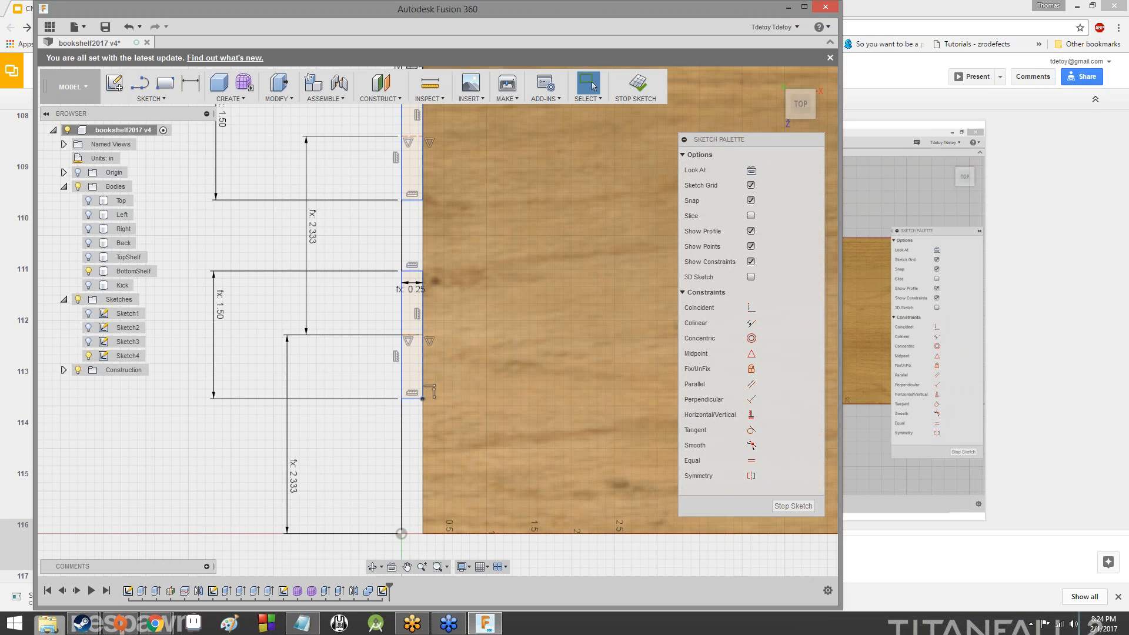
pyautogui.moveTo(382, 264); pyautogui.dragTo(379, 406, button='middle')
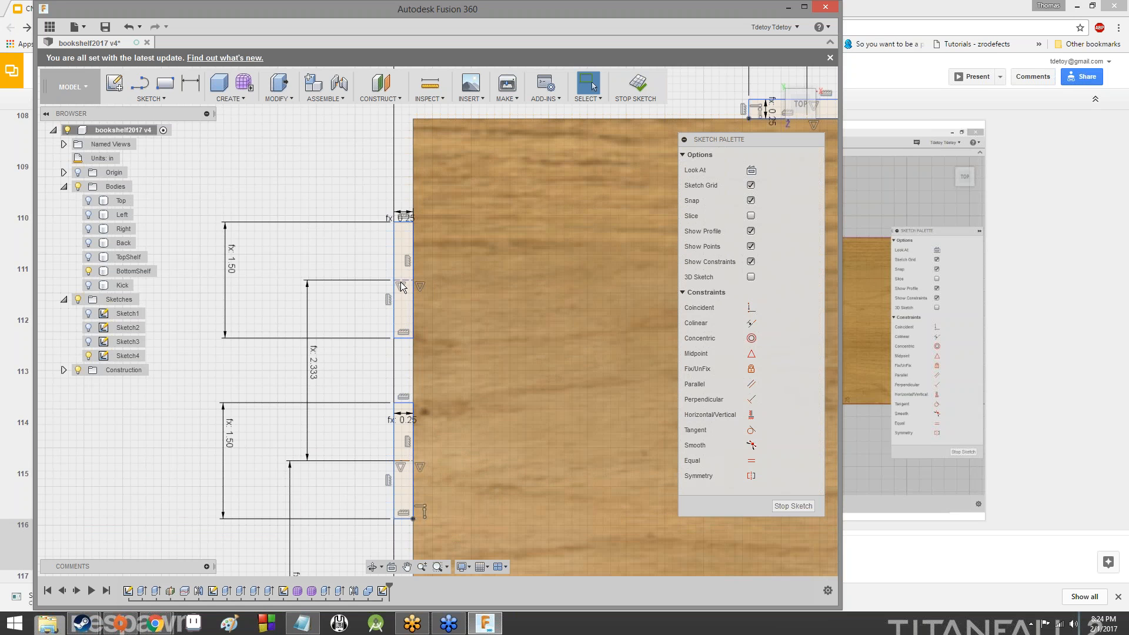
# - Examine the top tab's distance dimension between its midline and the origin, comparing it with the left-edge tabs' dimensions
pyautogui.scroll(-3, 277, 244)
pyautogui.moveTo(278, 244); pyautogui.dragTo(130, 448, button='middle')
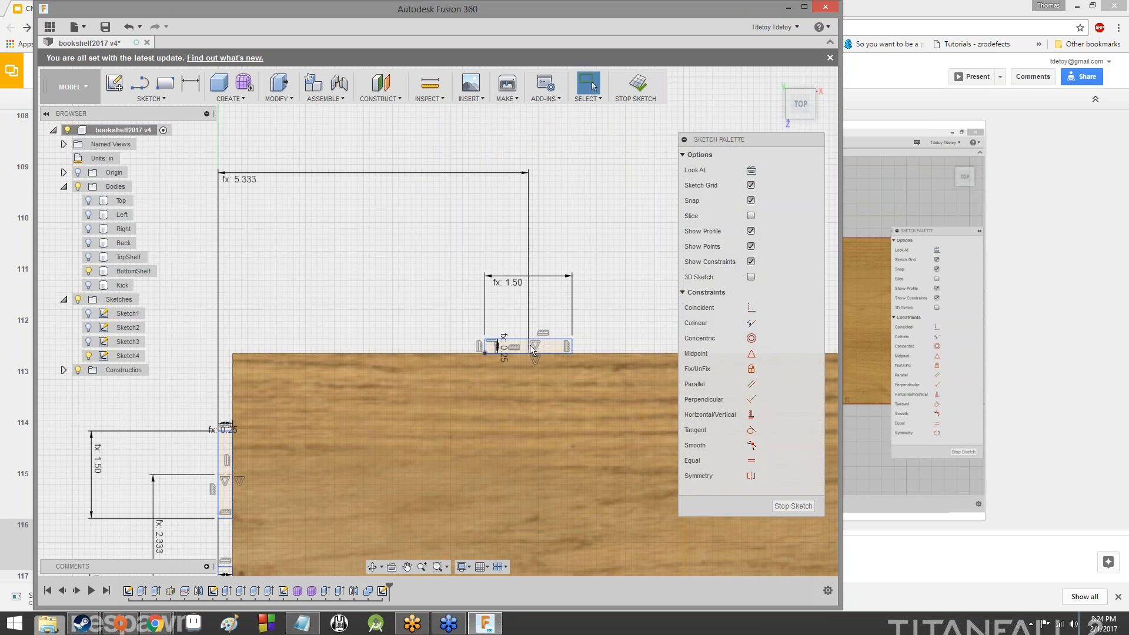
pyautogui.scroll(-2, 509, 351)
pyautogui.moveTo(509, 351); pyautogui.dragTo(660, 106, button='middle')
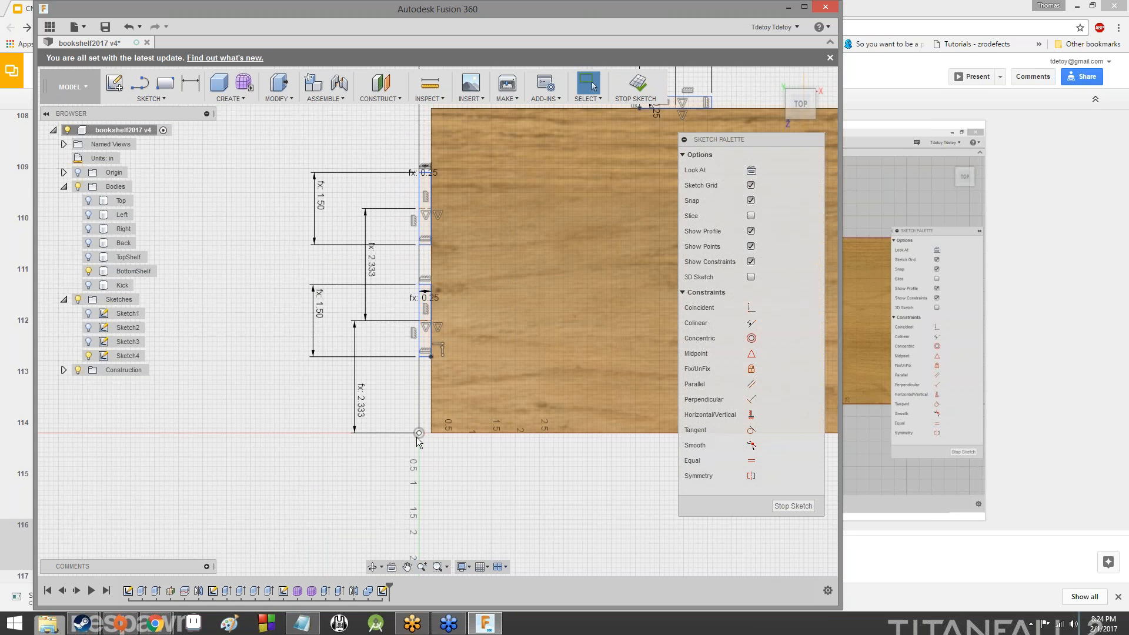
pyautogui.scroll(-3, 495, 254)
pyautogui.moveTo(495, 254); pyautogui.dragTo(377, 470, button='middle')
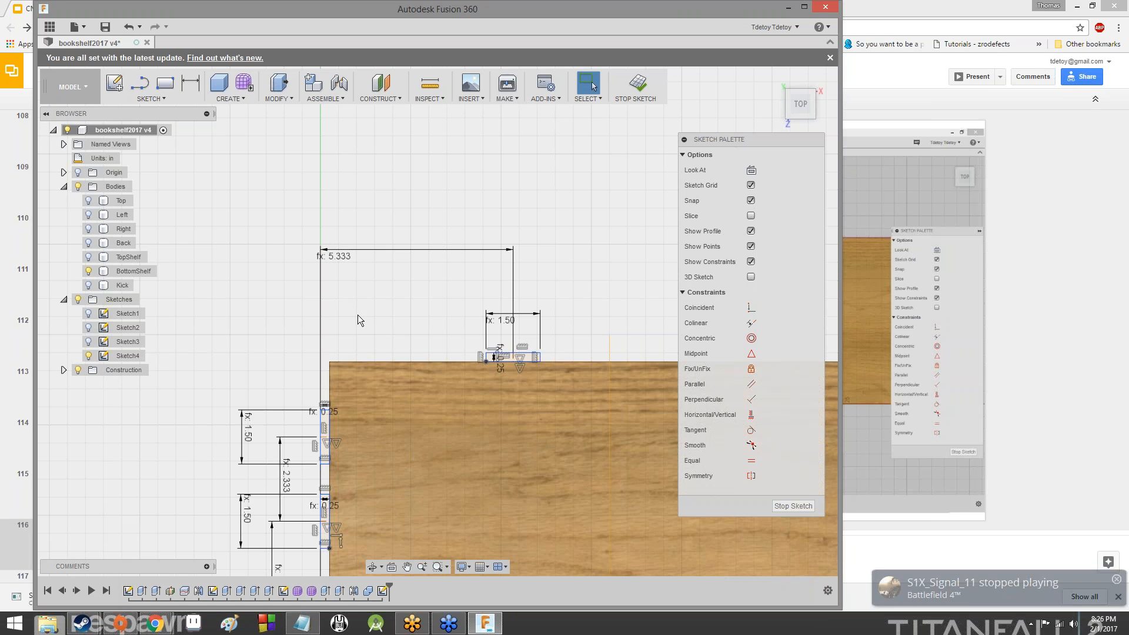
pyautogui.scroll(-3, 340, 336)
pyautogui.moveTo(332, 372); pyautogui.dragTo(439, 210, button='middle')
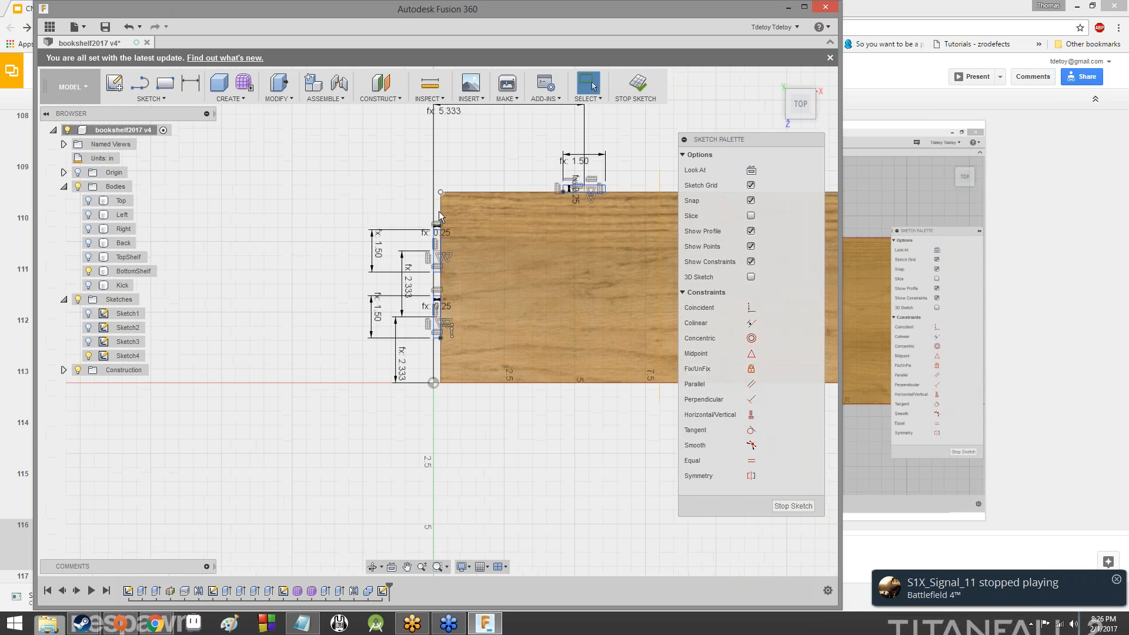
pyautogui.scroll(3, 439, 209)
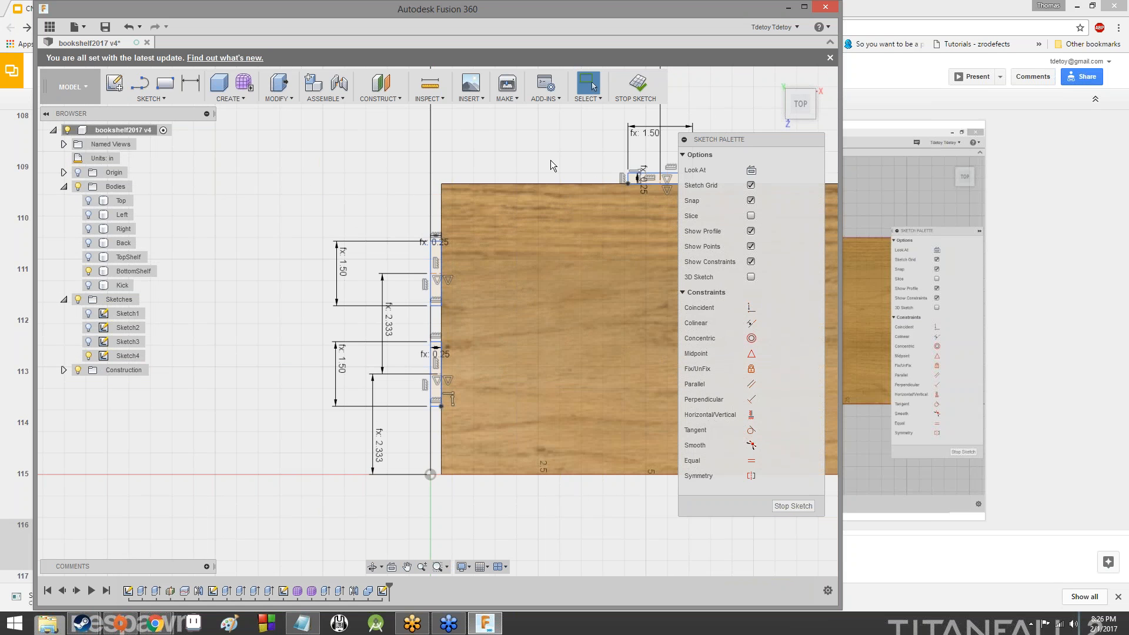
pyautogui.moveTo(546, 164); pyautogui.dragTo(345, 195, button='middle')
pyautogui.scroll(-2, 345, 195)
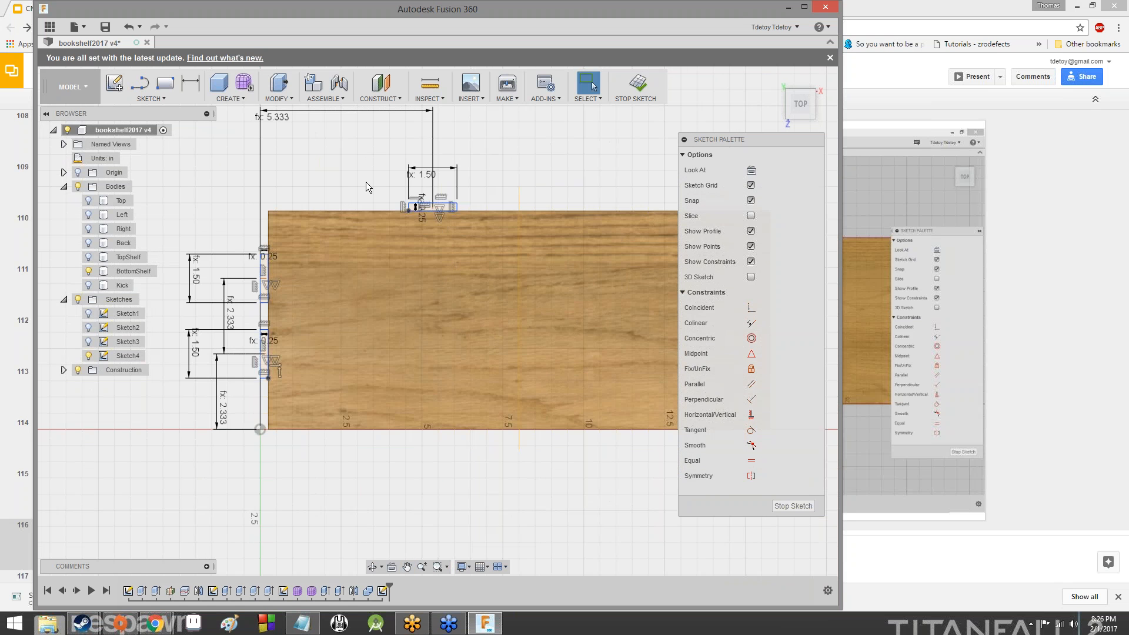
pyautogui.scroll(3, 366, 186)
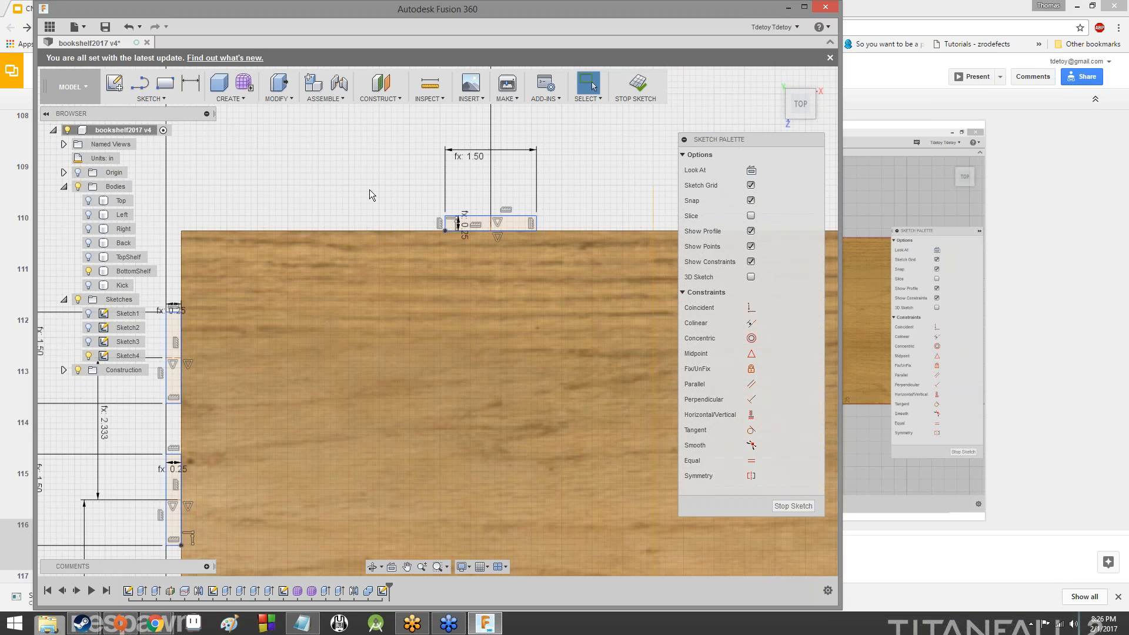
pyautogui.scroll(-2, 369, 189)
pyautogui.scroll(-2, 365, 186)
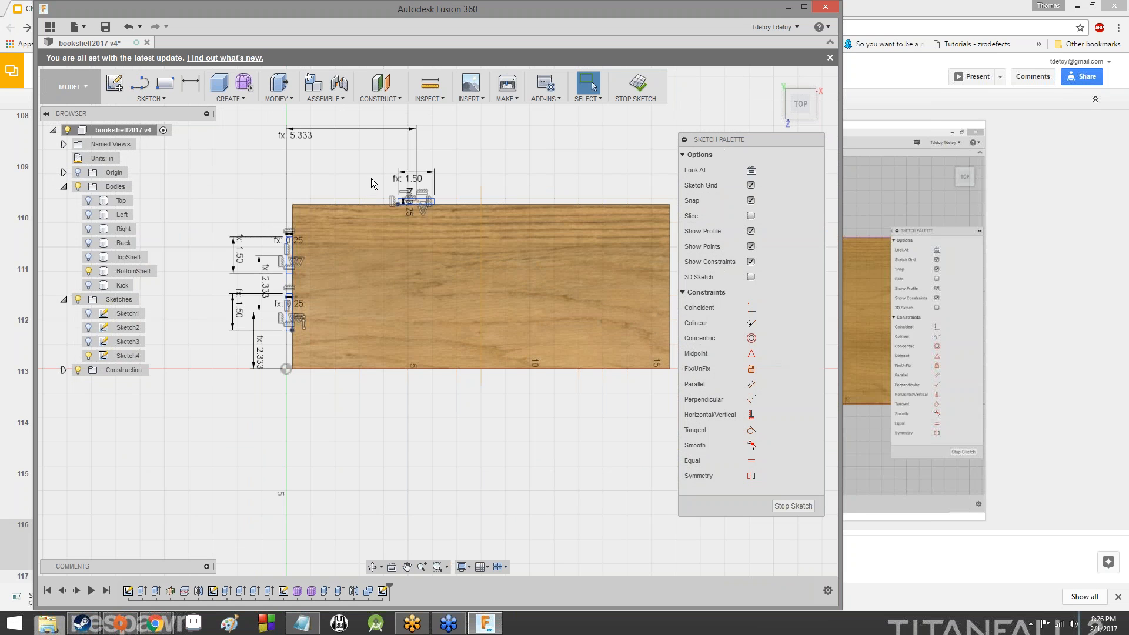
# - Line up the distance dimension between the two left-edge tabs' midlines with the lower tab's dimension to the origin
pyautogui.scroll(-1, 378, 174)
pyautogui.moveTo(480, 162)
pyautogui.mouseDown(button='middle')
pyautogui.moveTo(537, 136)
pyautogui.moveTo(670, 108)
pyautogui.mouseUp(button='middle')
pyautogui.scroll(4, 441, 212)
pyautogui.moveTo(489, 226); pyautogui.dragTo(468, 231)
pyautogui.scroll(-4, 470, 232)
pyautogui.scroll(10, 472, 231)
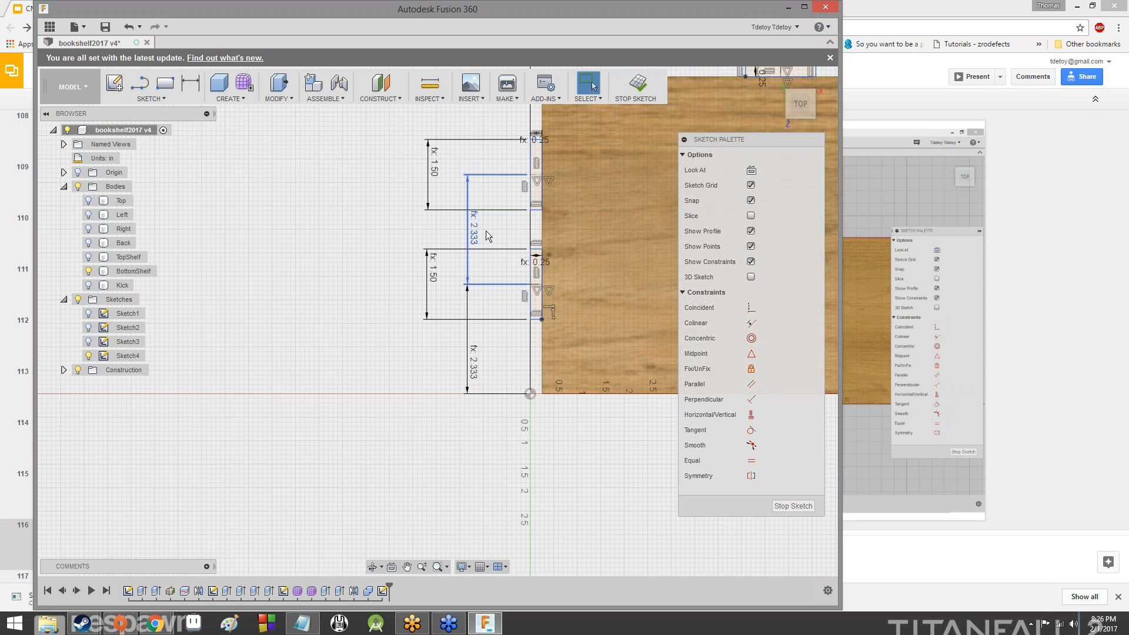
pyautogui.moveTo(429, 218); pyautogui.dragTo(425, 220)
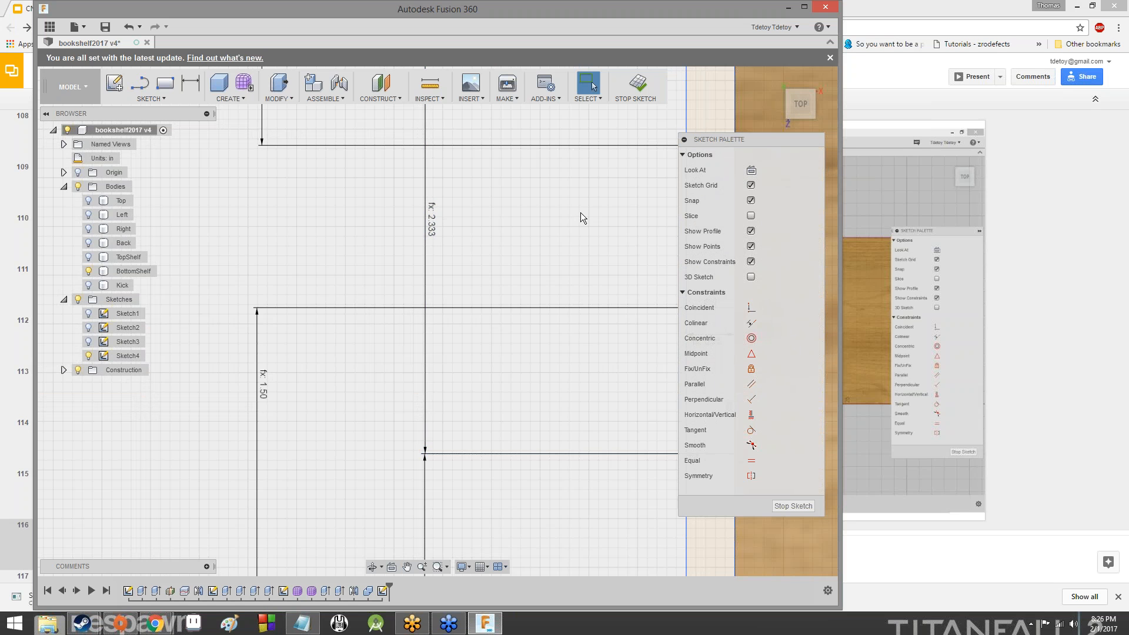
pyautogui.scroll(-6, 581, 212)
pyautogui.scroll(-2, 583, 218)
pyautogui.scroll(3, 579, 216)
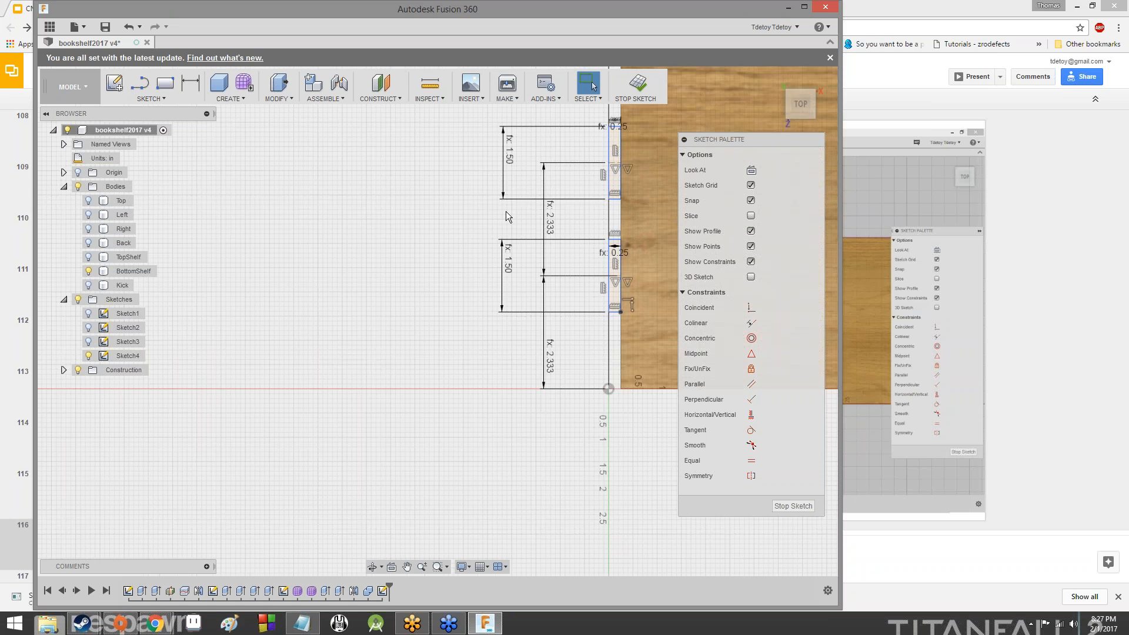
pyautogui.scroll(-1, 506, 210)
pyautogui.moveTo(505, 210); pyautogui.dragTo(276, 314, button='middle')
pyautogui.scroll(-2, 435, 249)
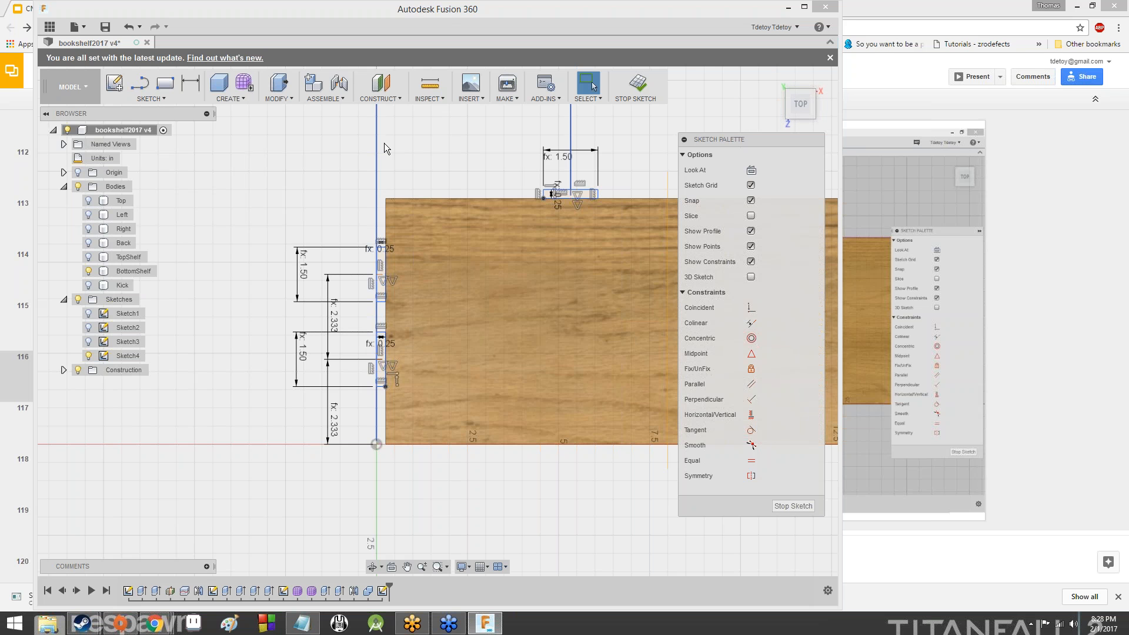
# - Switch to the presentation and open slide 117 on extruding the tabs
pyautogui.click(873, 83)
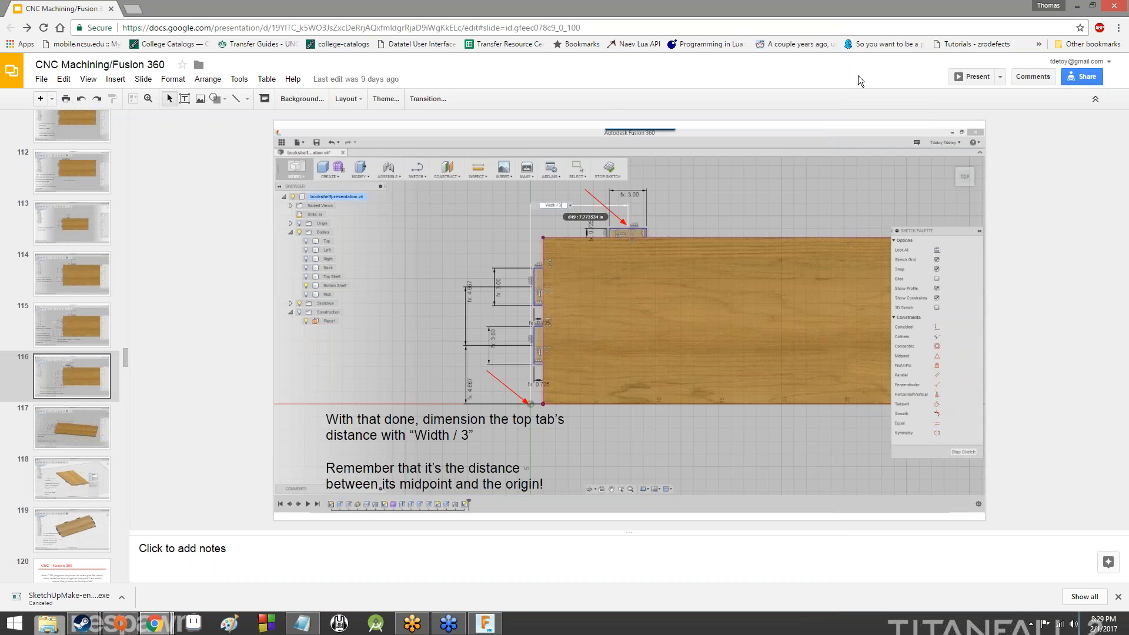
pyautogui.click(63, 438)
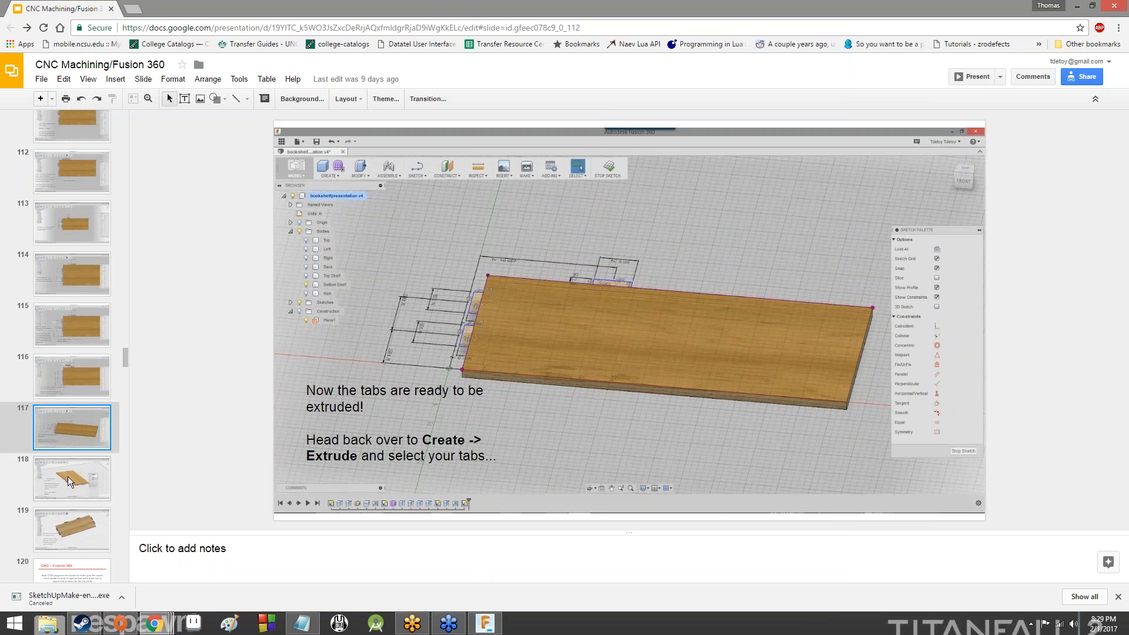
# - Switch back to Fusion 360 and view the bottom shelf's tab sketch from below
pyautogui.click(485, 623)
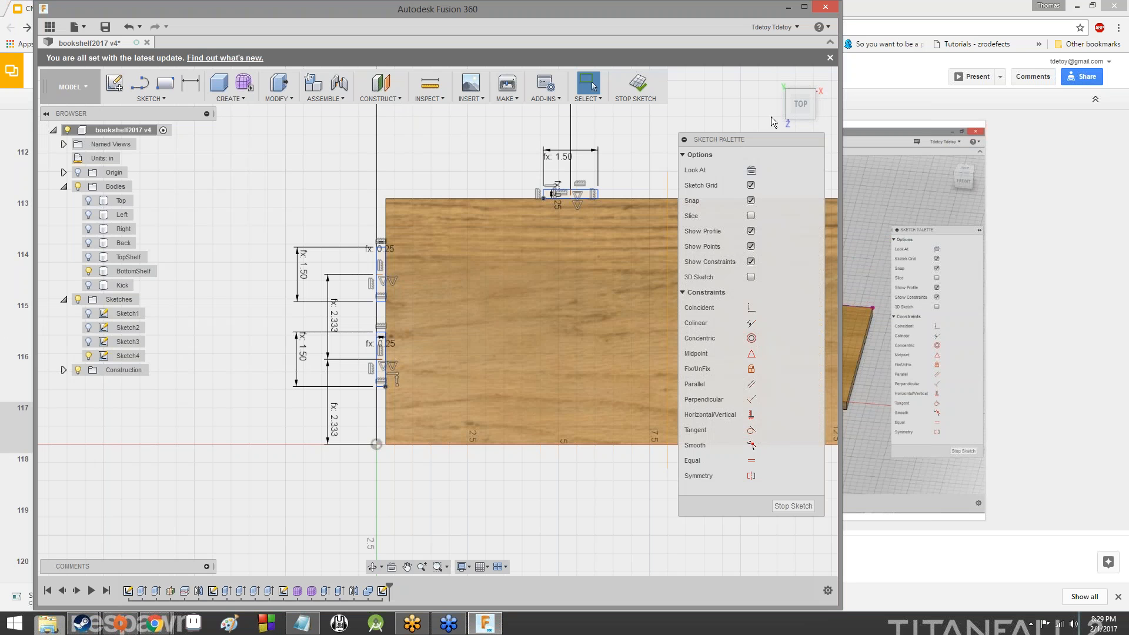
pyautogui.moveTo(790, 108)
pyautogui.mouseDown()
pyautogui.moveTo(831, 85)
pyautogui.moveTo(837, 103)
pyautogui.moveTo(817, 94)
pyautogui.mouseUp()
pyautogui.click(229, 100)
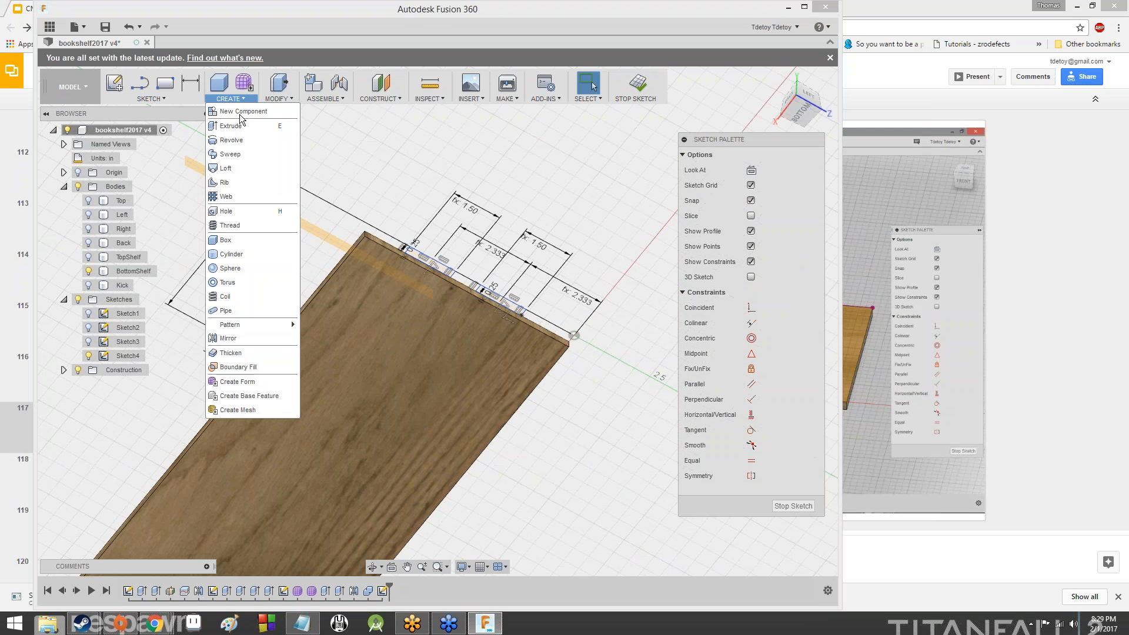
pyautogui.click(244, 130)
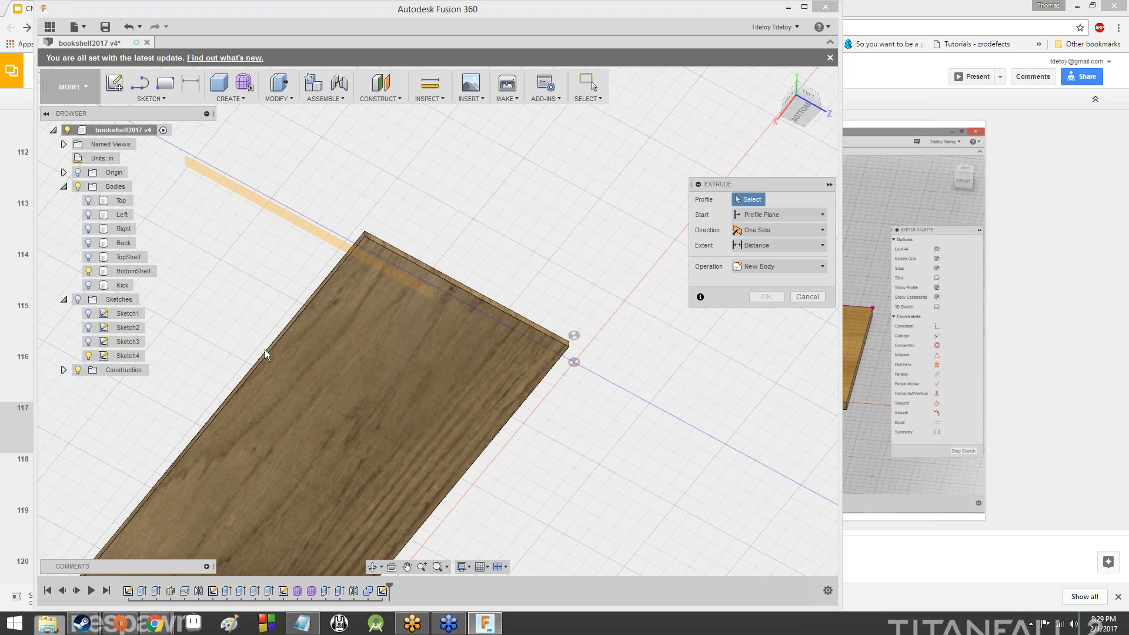
pyautogui.moveTo(804, 104)
pyautogui.mouseDown()
pyautogui.moveTo(795, 171)
pyautogui.moveTo(820, 132)
pyautogui.moveTo(793, 67)
pyautogui.moveTo(832, 81)
pyautogui.mouseUp()
pyautogui.click(78, 300)
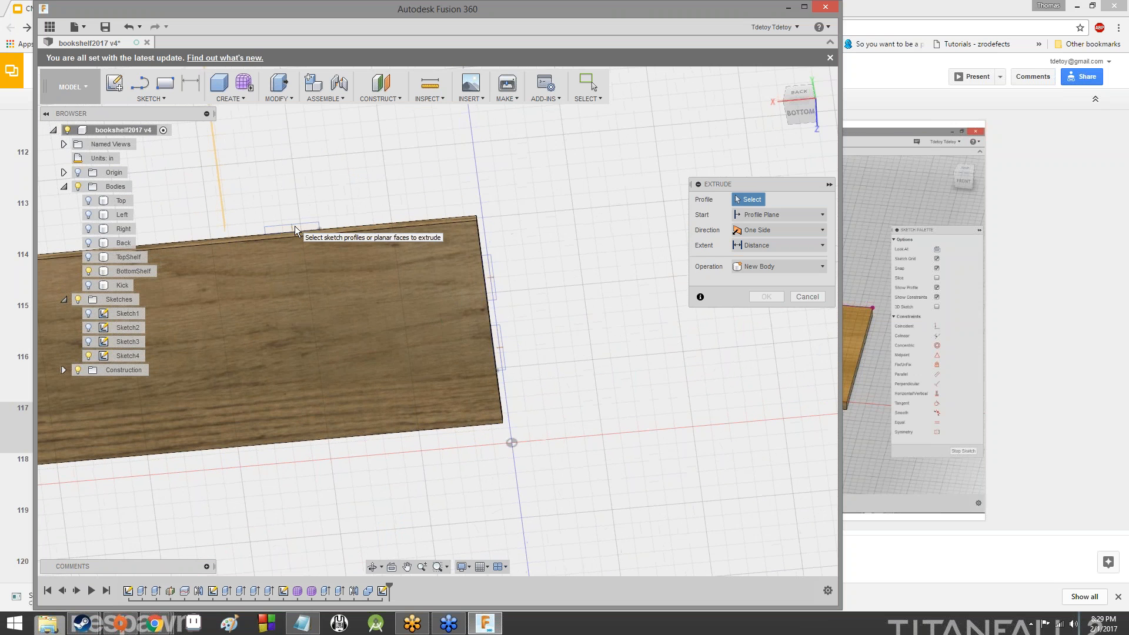
pyautogui.click(295, 226)
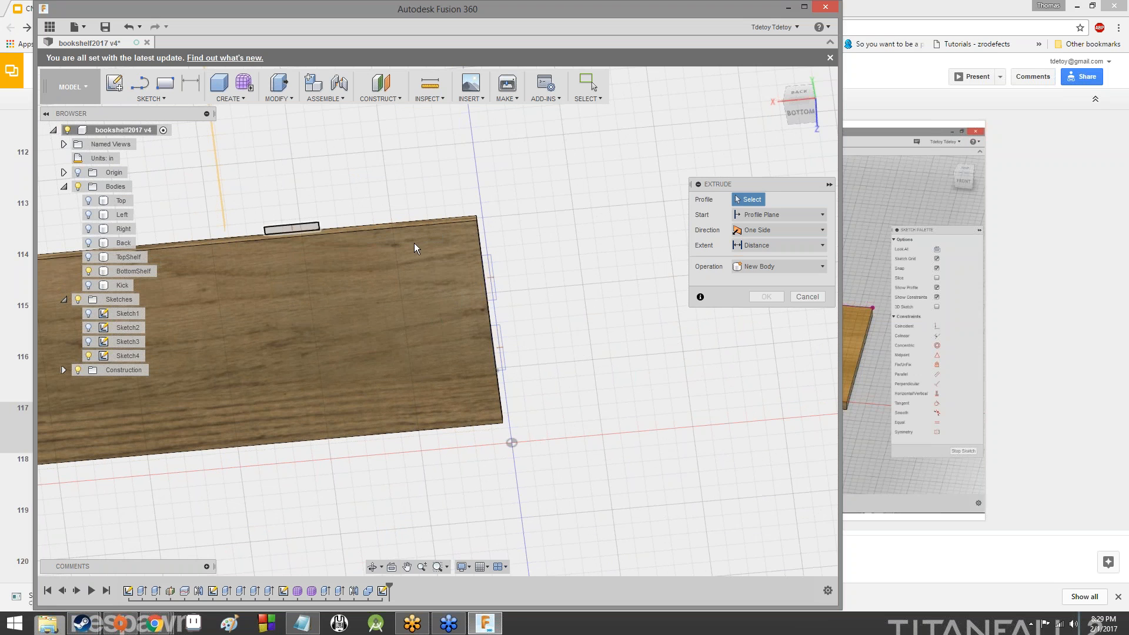
pyautogui.click(490, 281)
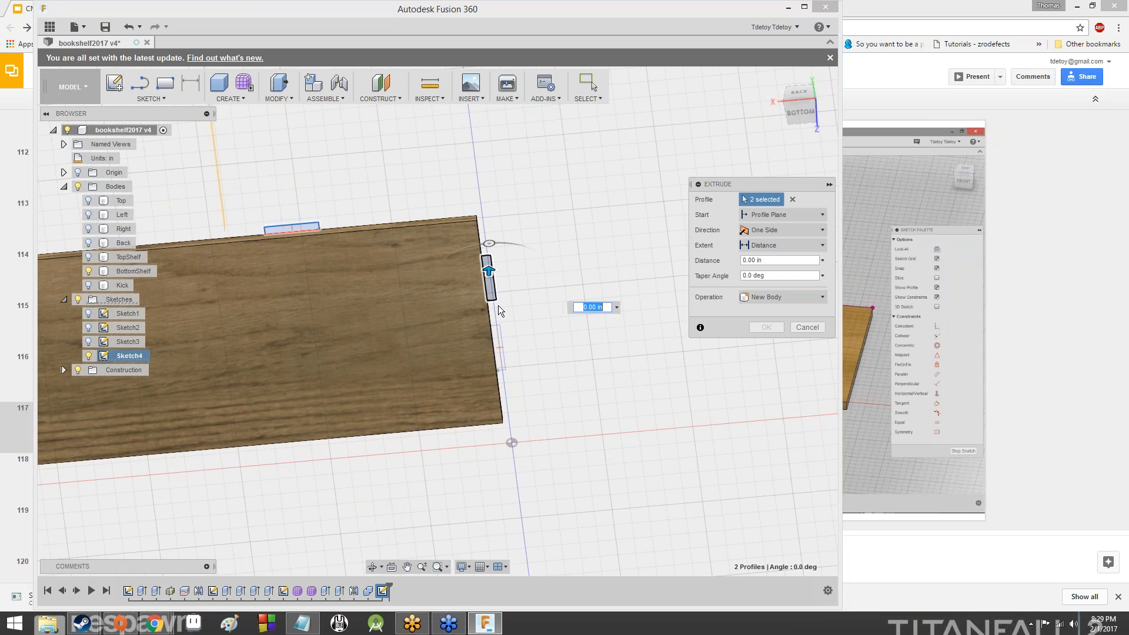
pyautogui.click(763, 244)
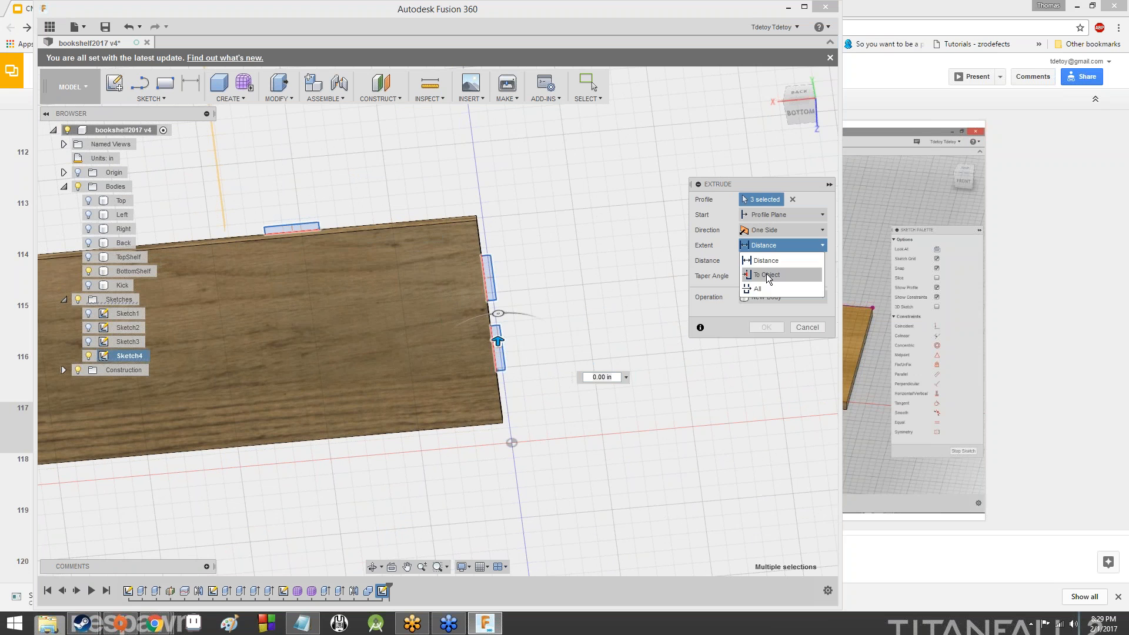
pyautogui.click(767, 274)
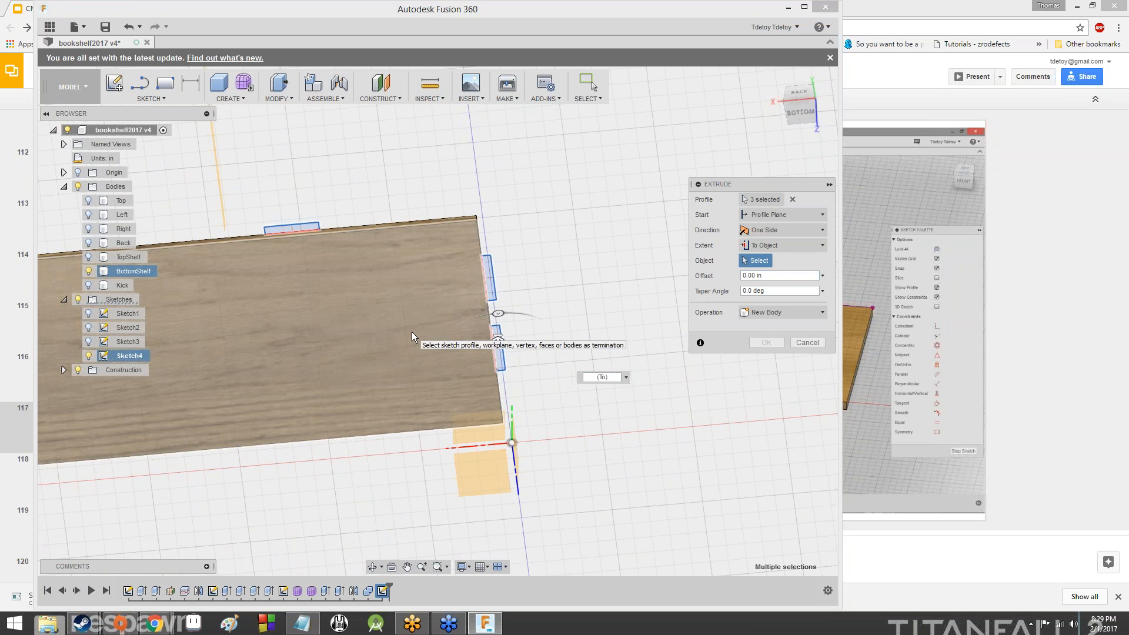
pyautogui.click(412, 332)
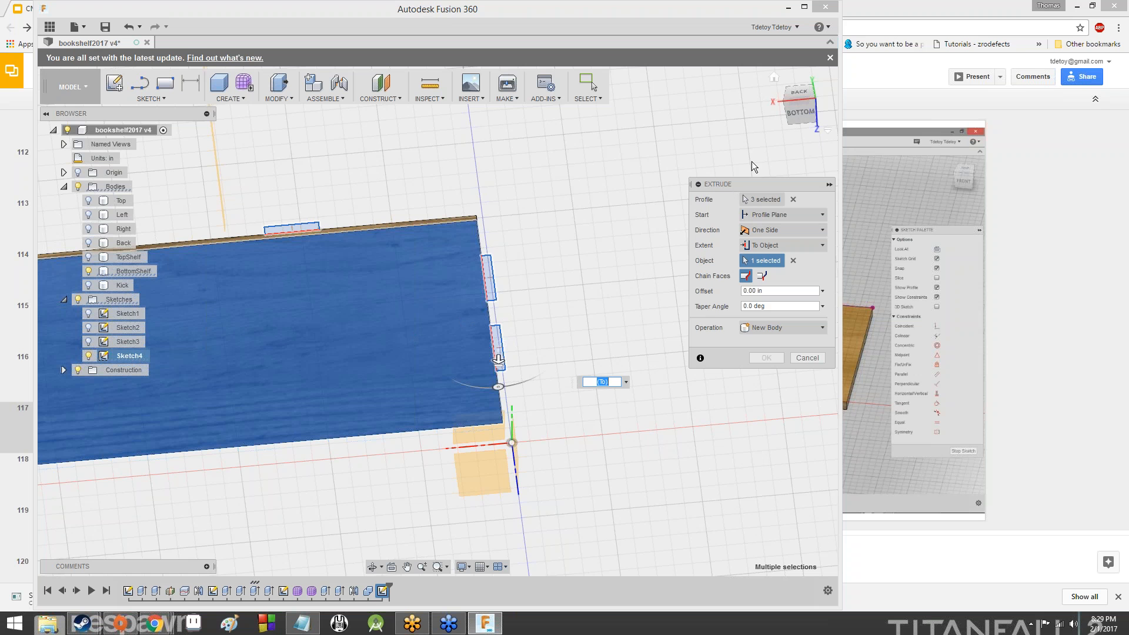
pyautogui.moveTo(795, 110)
pyautogui.mouseDown()
pyautogui.moveTo(771, 157)
pyautogui.moveTo(772, 197)
pyautogui.moveTo(797, 116)
pyautogui.mouseUp()
pyautogui.click(800, 114)
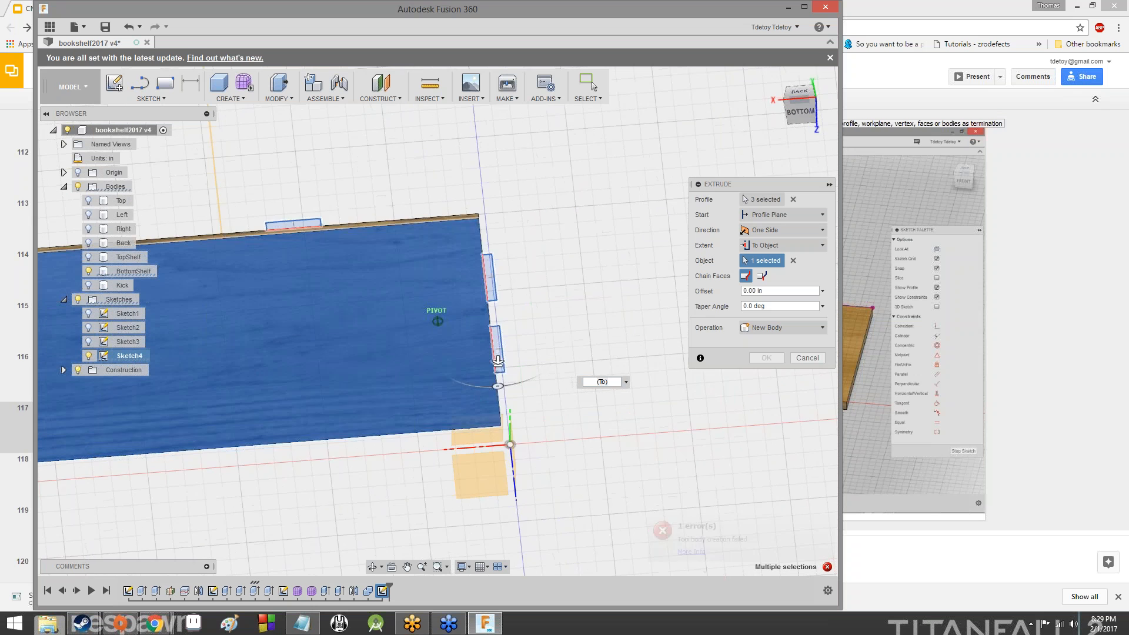
pyautogui.click(777, 215)
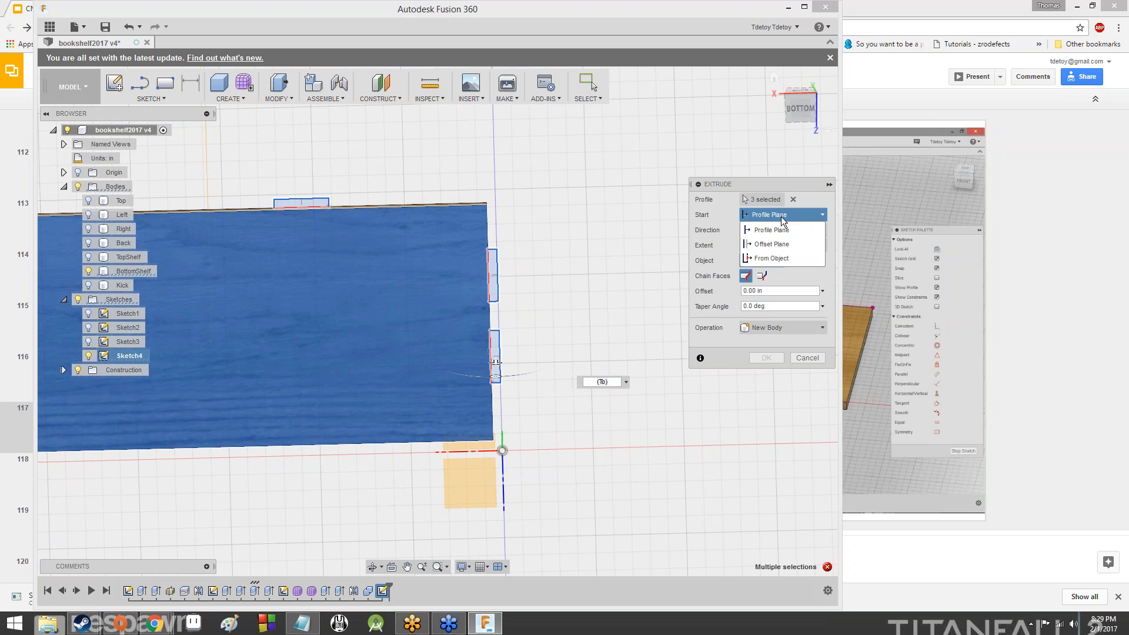
pyautogui.click(781, 258)
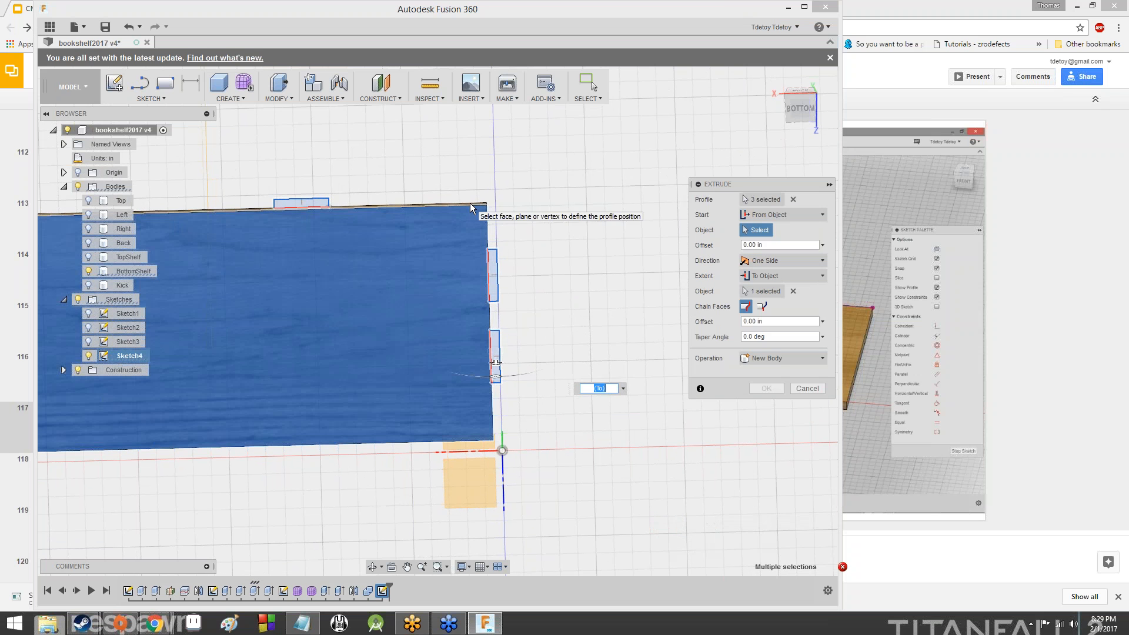
pyautogui.click(470, 204)
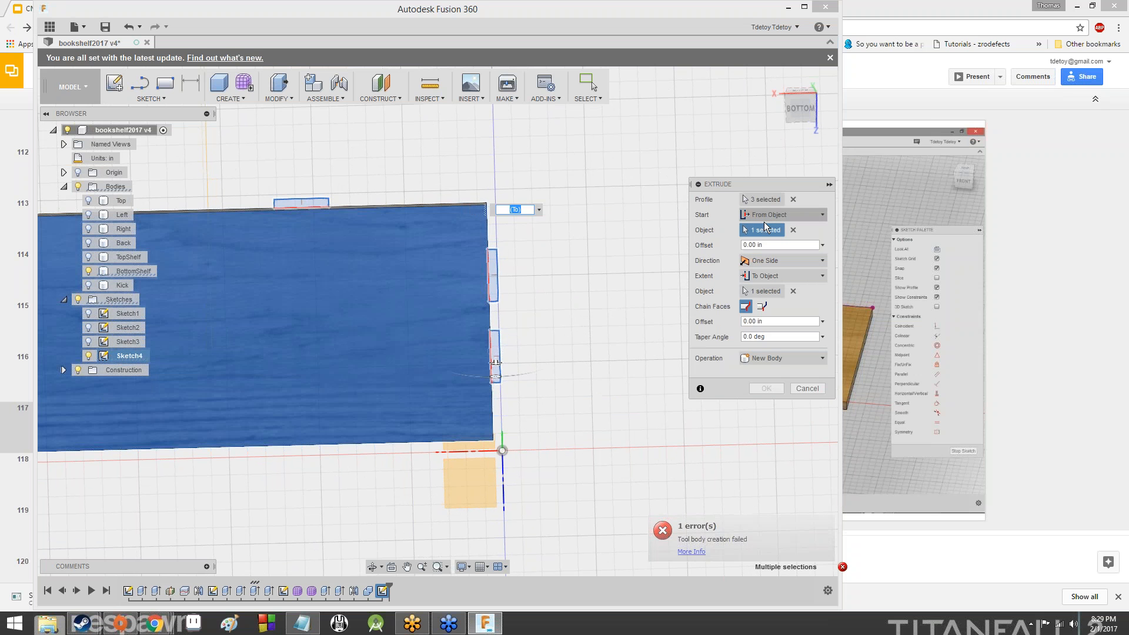
pyautogui.press('Escape')
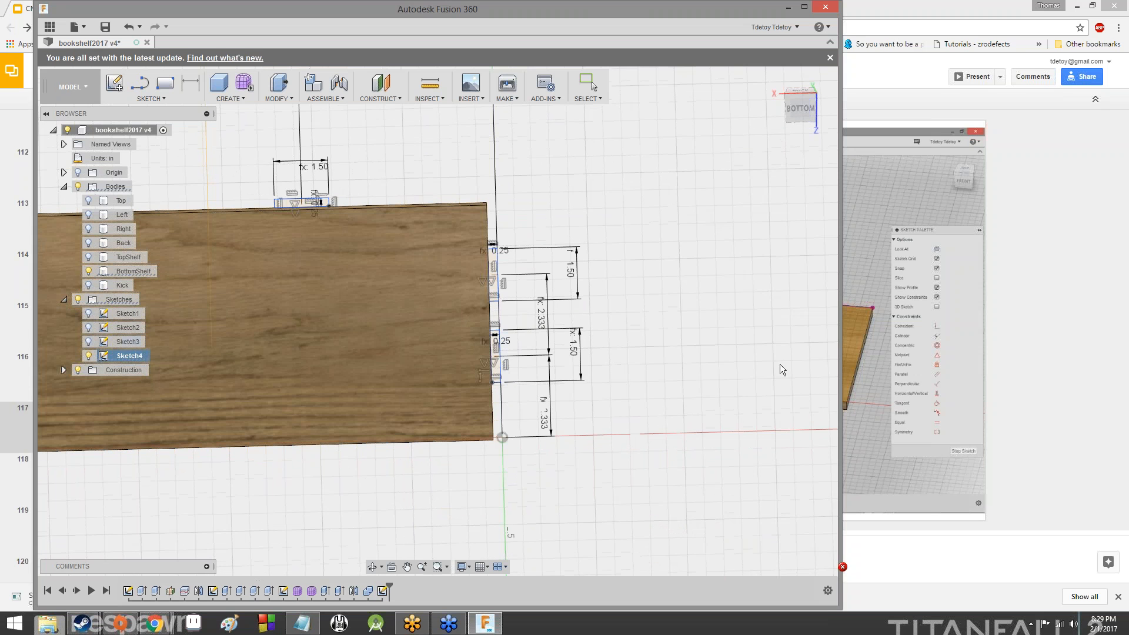
# - Set up an extrusion of the bottom shelf's three tab profiles with a To Object extent ending at the shelf's underside face
pyautogui.click(242, 98)
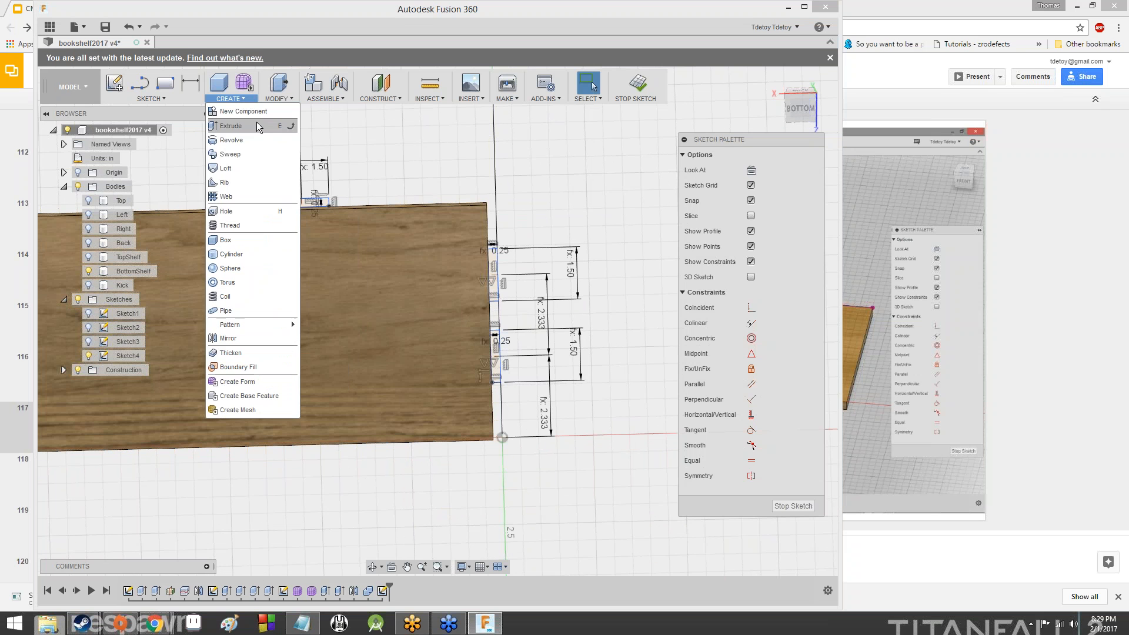
pyautogui.click(259, 126)
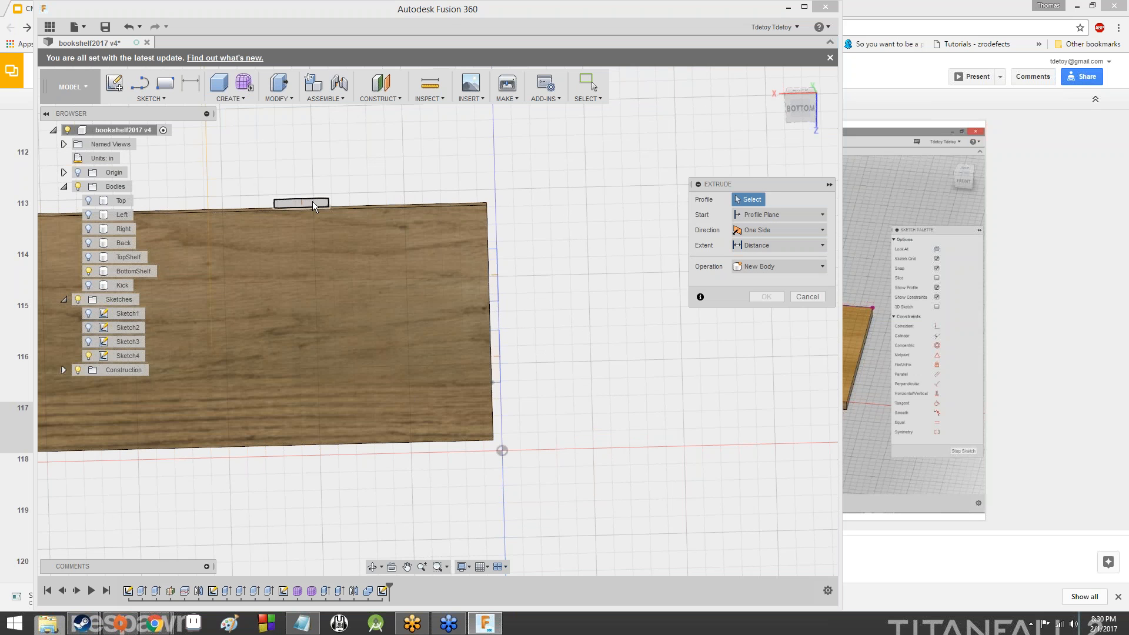
pyautogui.click(312, 201)
pyautogui.click(493, 278)
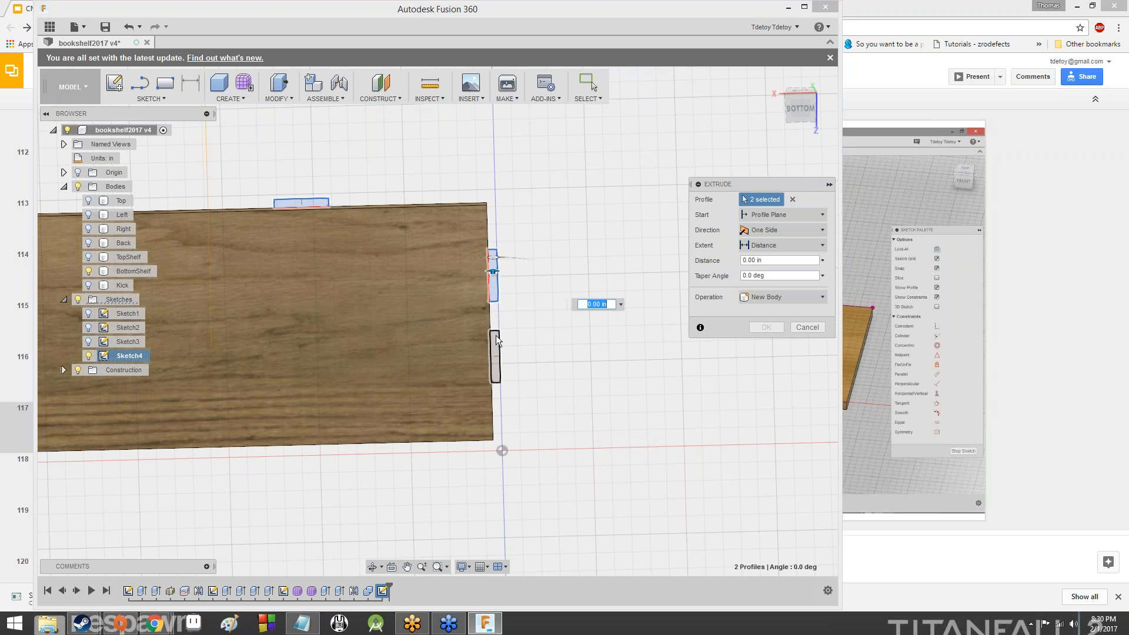
pyautogui.click(494, 340)
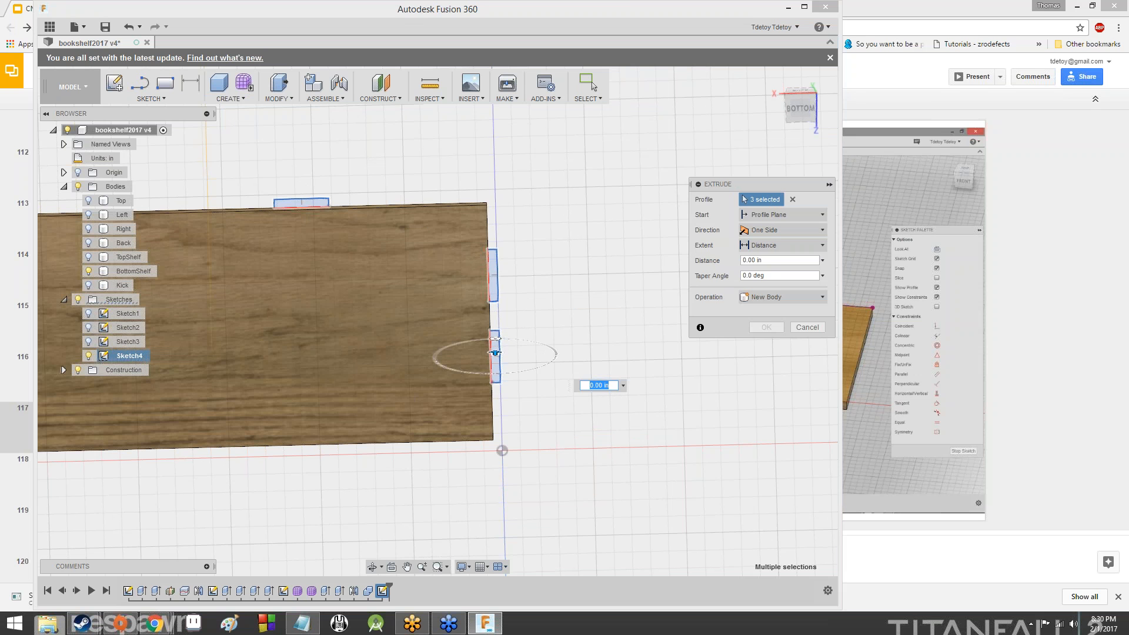
pyautogui.moveTo(495, 353)
pyautogui.mouseDown()
pyautogui.moveTo(526, 395)
pyautogui.moveTo(537, 365)
pyautogui.moveTo(559, 353)
pyautogui.moveTo(503, 326)
pyautogui.moveTo(499, 338)
pyautogui.mouseUp()
pyautogui.click(782, 245)
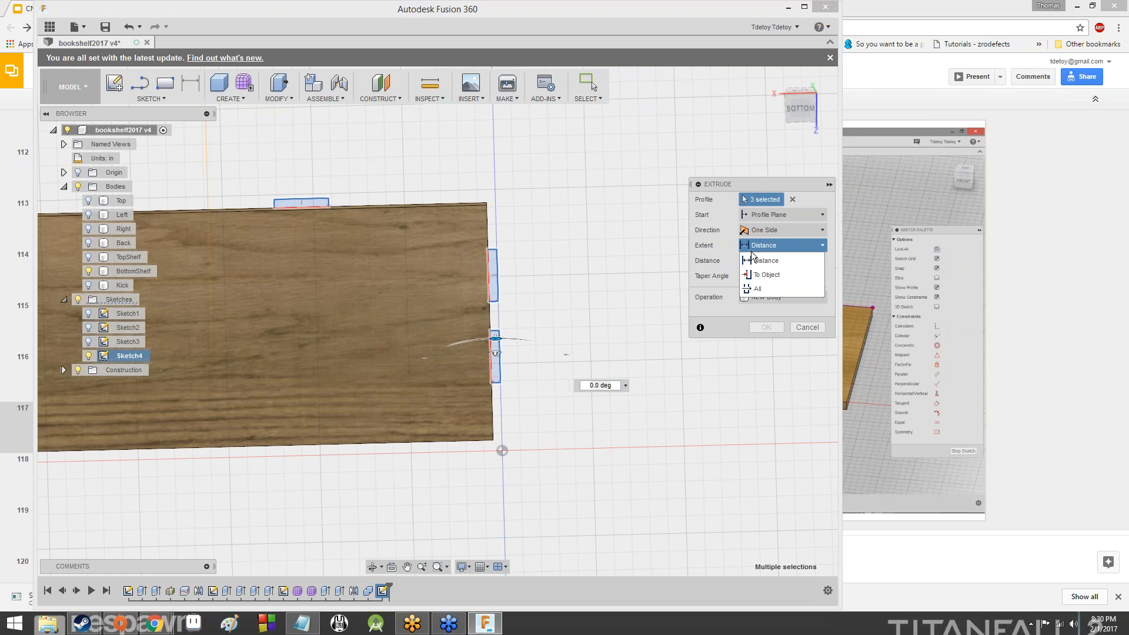
pyautogui.click(757, 275)
pyautogui.click(407, 309)
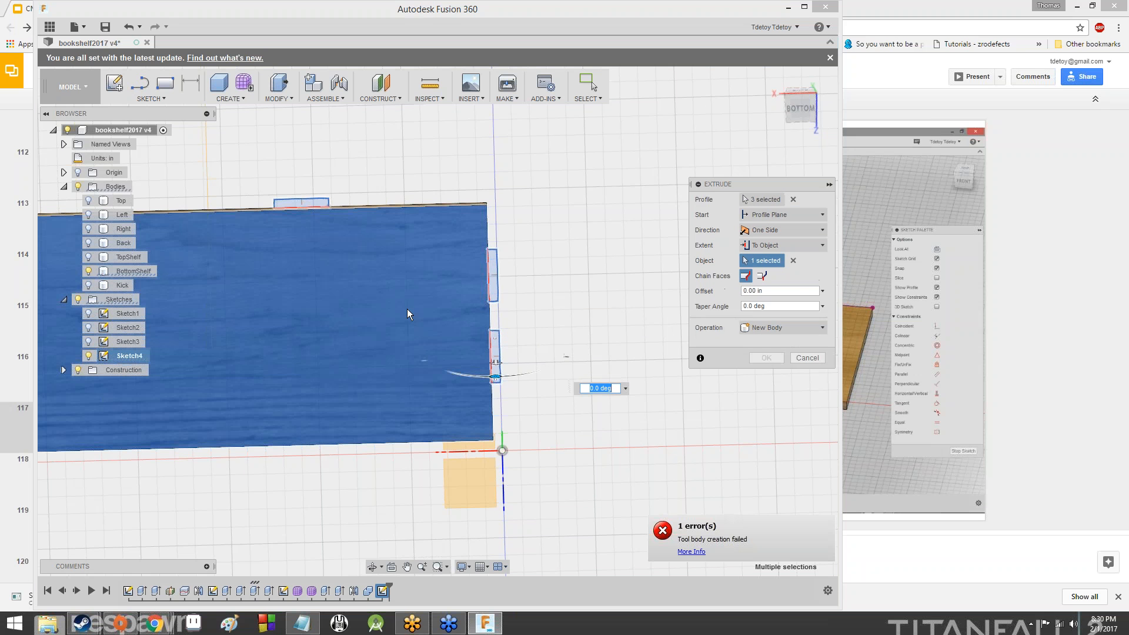
# - Keep the tab extrusion to One Side and switch its termination from Chain Faces to the alternative face option
pyautogui.moveTo(803, 113)
pyautogui.mouseDown()
pyautogui.moveTo(729, 197)
pyautogui.moveTo(763, 171)
pyautogui.moveTo(795, 118)
pyautogui.moveTo(817, 115)
pyautogui.moveTo(793, 144)
pyautogui.mouseUp()
pyautogui.click(792, 213)
pyautogui.click(796, 216)
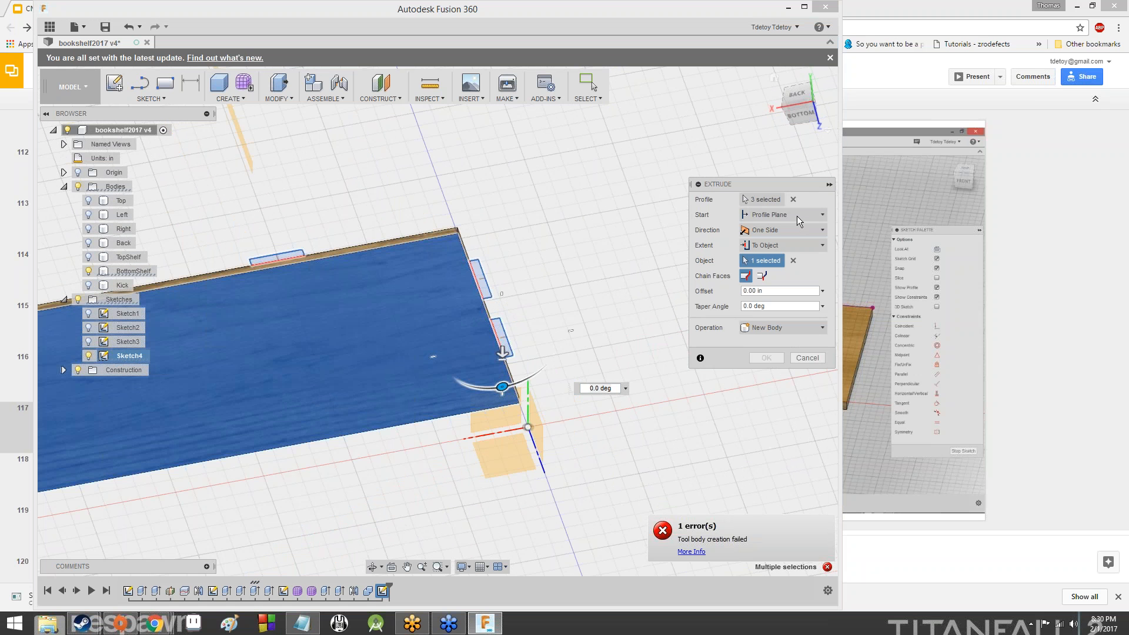
pyautogui.click(795, 229)
pyautogui.click(786, 254)
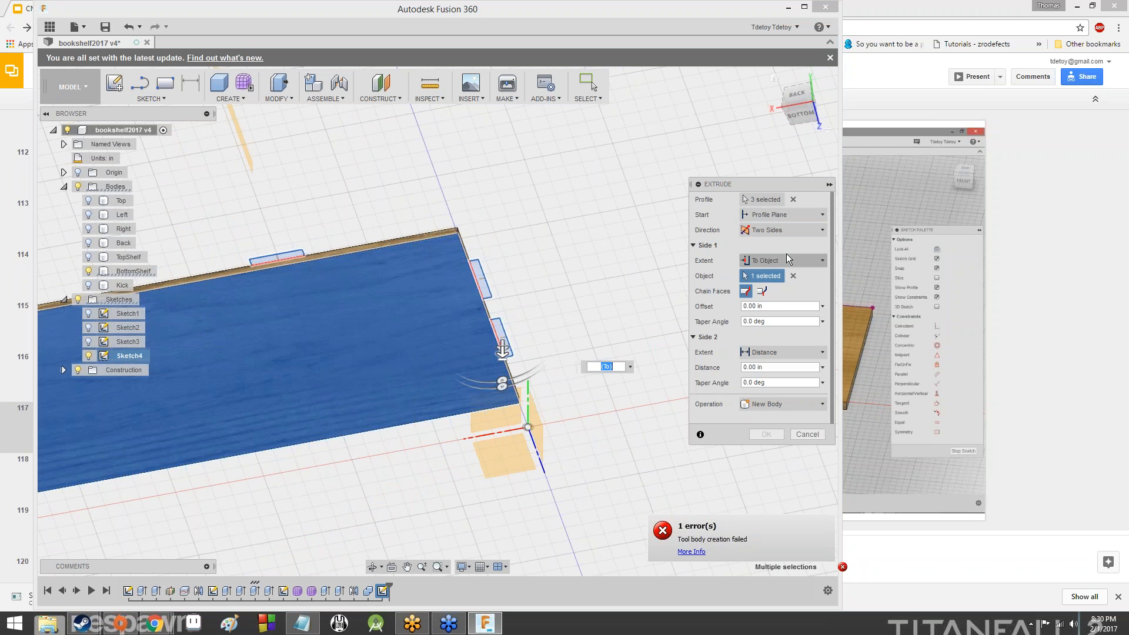
pyautogui.click(784, 230)
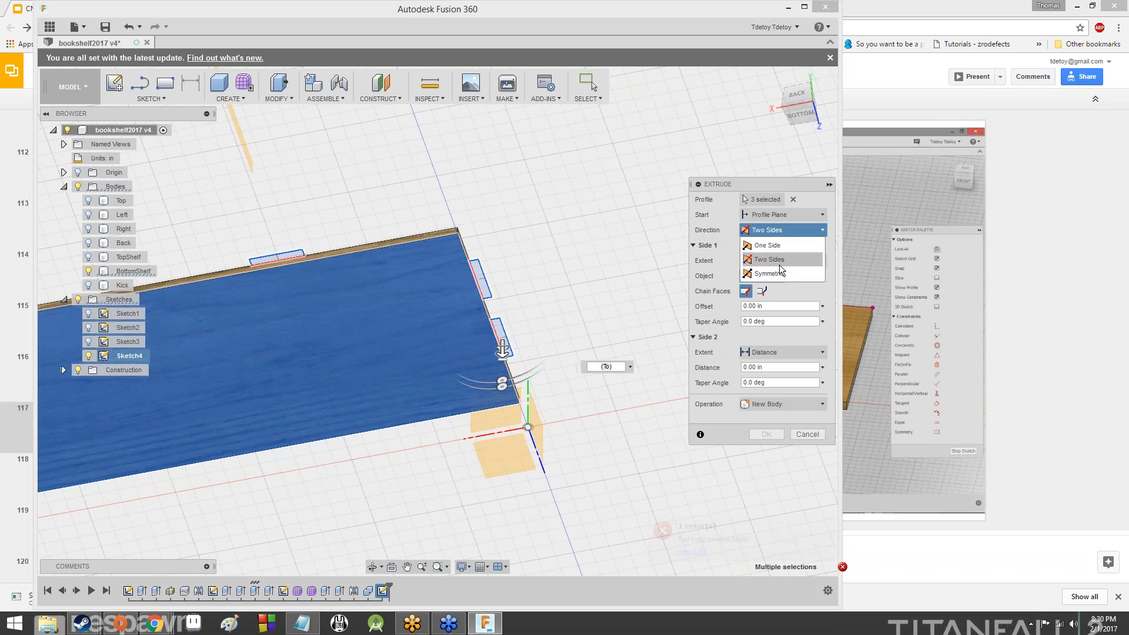
pyautogui.click(781, 246)
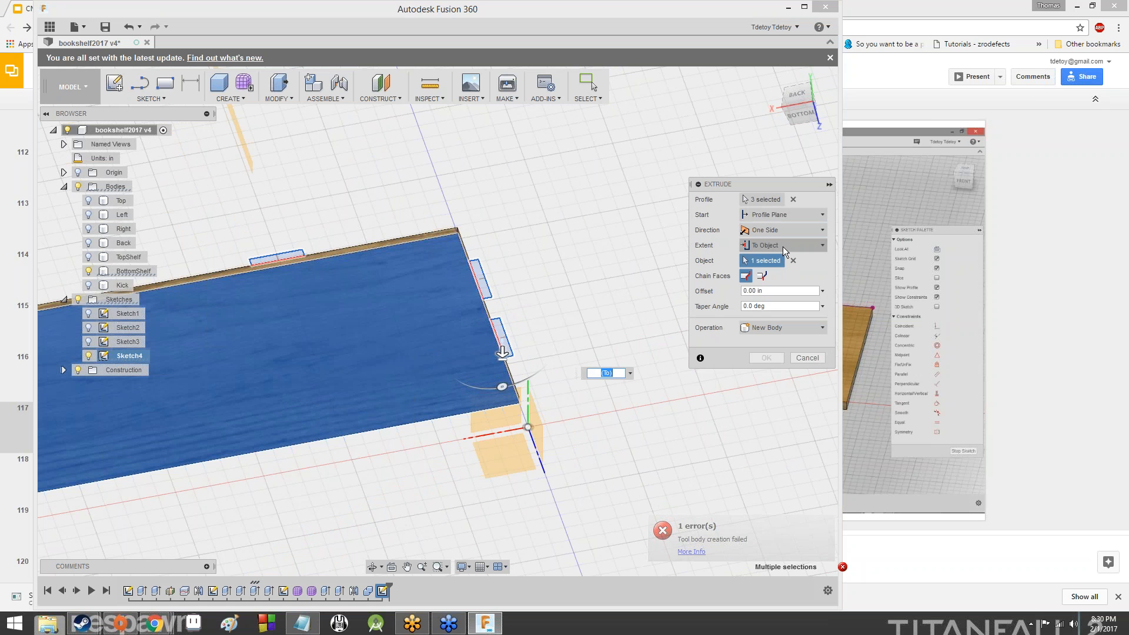
pyautogui.click(761, 278)
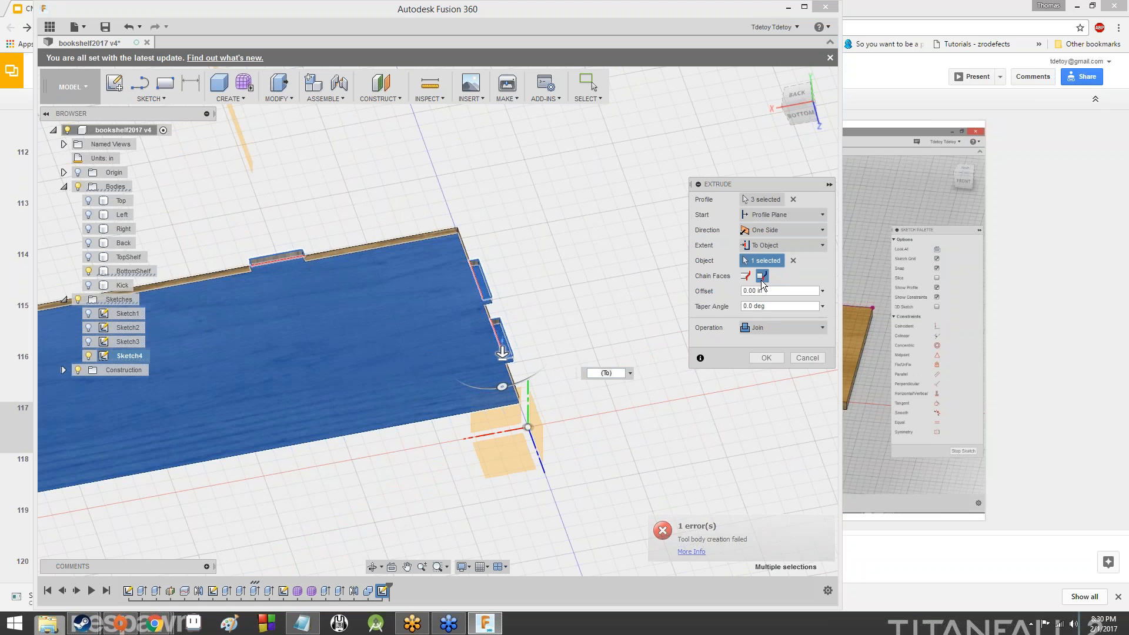
# - Set the tab extrusion's operation to New Body and complete the extrusion of all three tabs
pyautogui.moveTo(800, 115)
pyautogui.mouseDown()
pyautogui.moveTo(793, 159)
pyautogui.moveTo(788, 109)
pyautogui.moveTo(781, 170)
pyautogui.mouseUp()
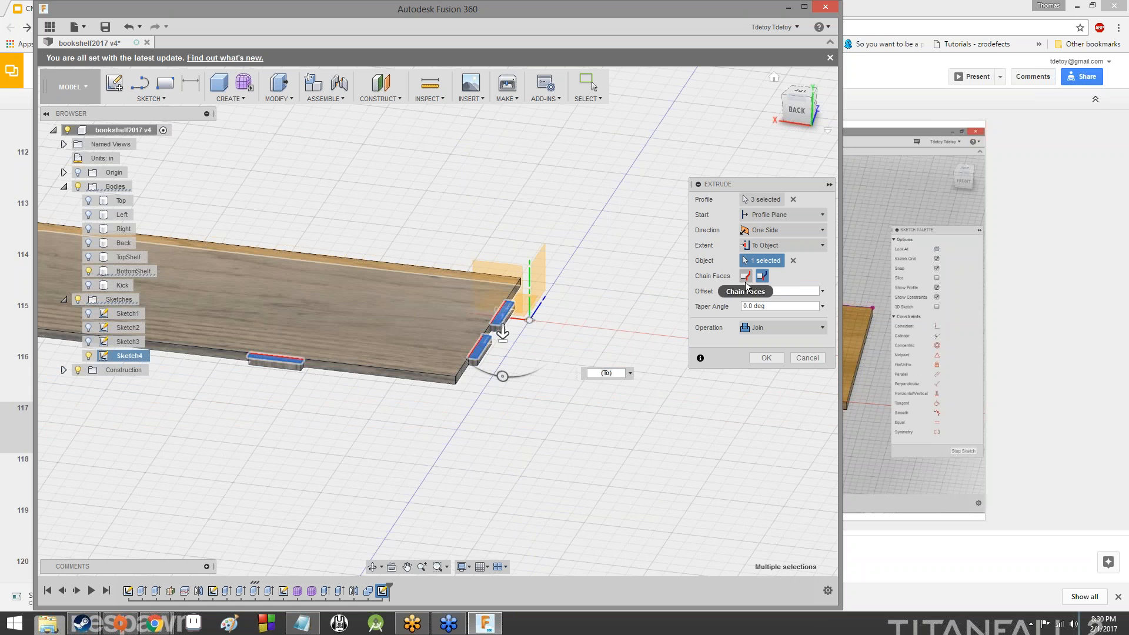
pyautogui.click(797, 112)
pyautogui.moveTo(826, 78); pyautogui.dragTo(815, 45)
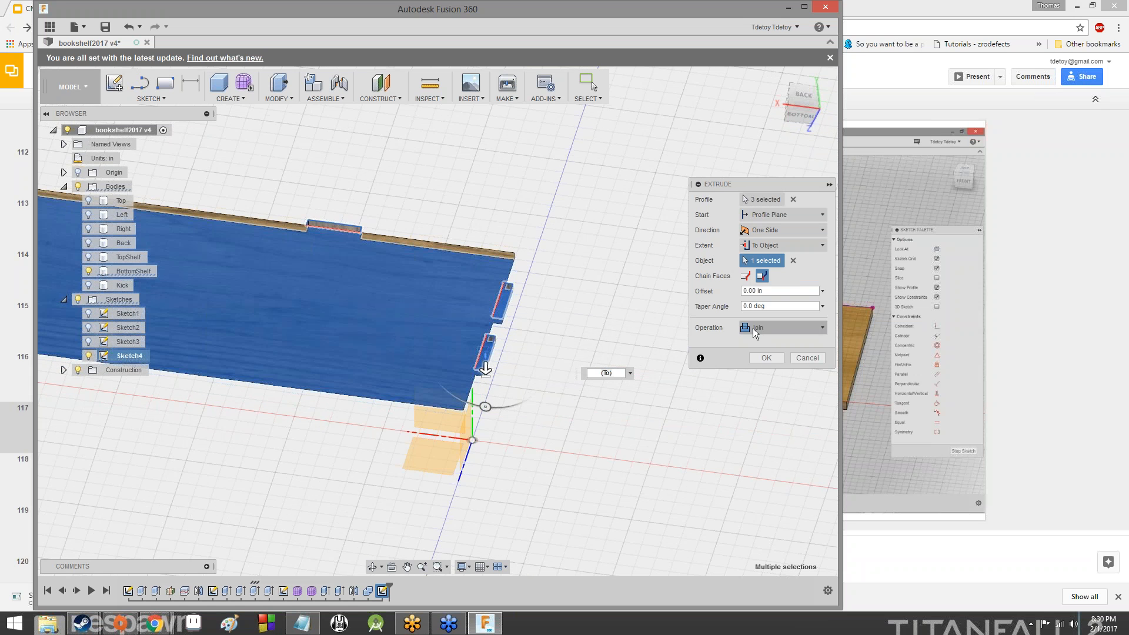
pyautogui.click(752, 328)
pyautogui.click(767, 385)
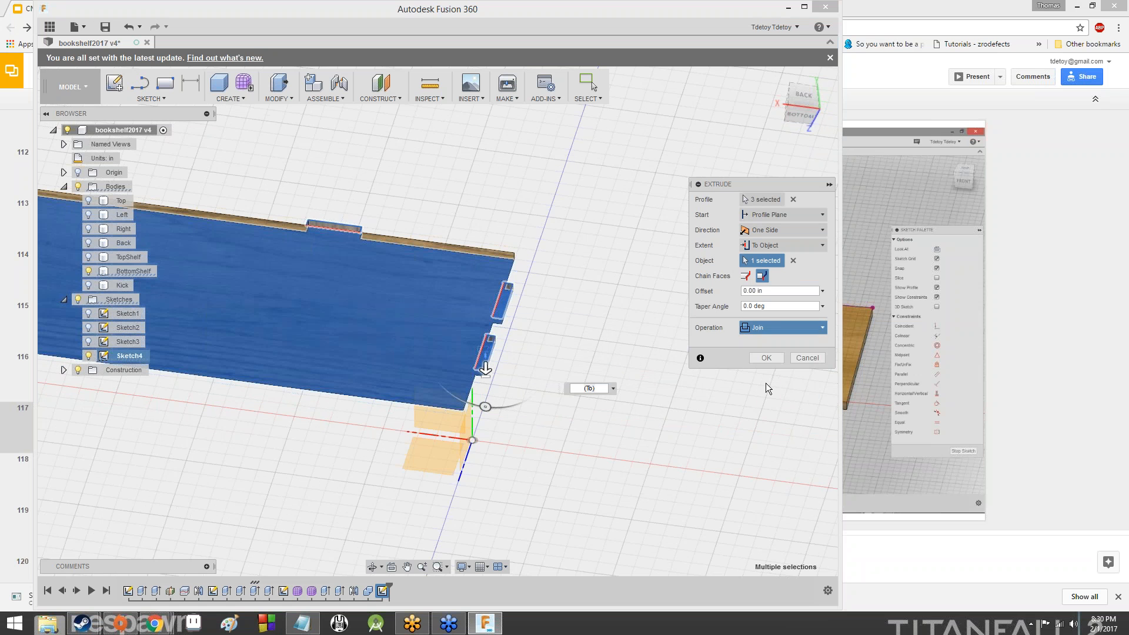
pyautogui.moveTo(485, 368)
pyautogui.keyDown('shift'); pyautogui.mouseDown(button='middle')
pyautogui.moveTo(499, 317)
pyautogui.moveTo(492, 290)
pyautogui.moveTo(437, 285)
pyautogui.mouseUp(button='middle'); pyautogui.keyUp('shift')
pyautogui.click(754, 358)
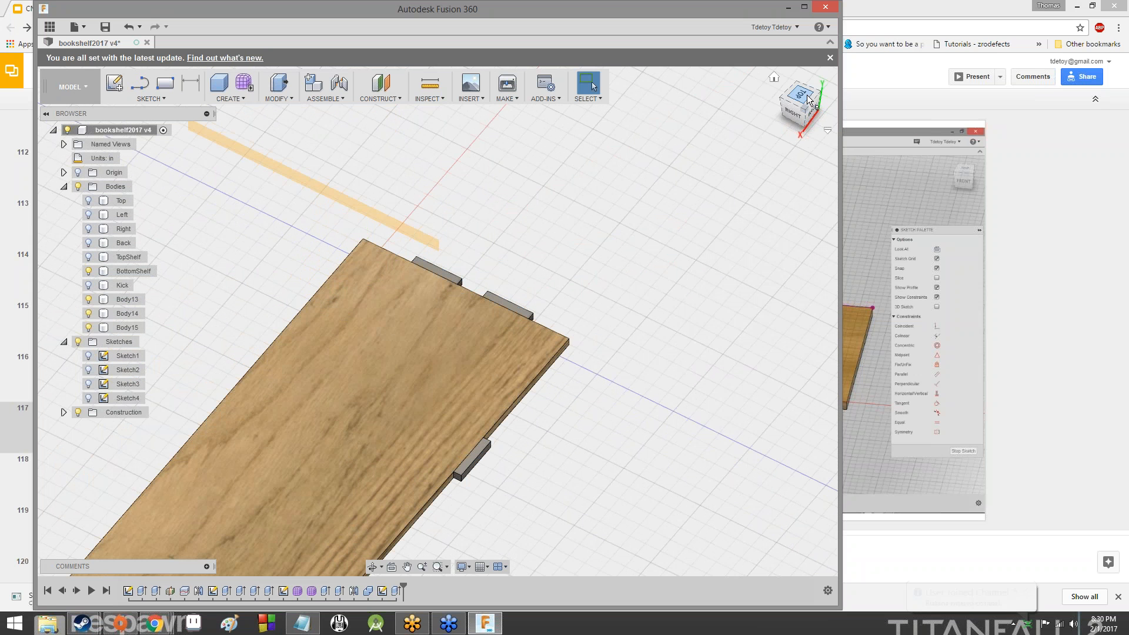
# - Set up a Mirror with the Bodies pattern type and select the bottom shelf's three tab bodies as the objects
pyautogui.moveTo(806, 94)
pyautogui.mouseDown()
pyautogui.moveTo(556, 106)
pyautogui.moveTo(747, 115)
pyautogui.moveTo(782, 141)
pyautogui.moveTo(684, 83)
pyautogui.moveTo(628, 30)
pyautogui.moveTo(735, 130)
pyautogui.moveTo(755, 61)
pyautogui.moveTo(791, 85)
pyautogui.moveTo(788, 100)
pyautogui.mouseUp()
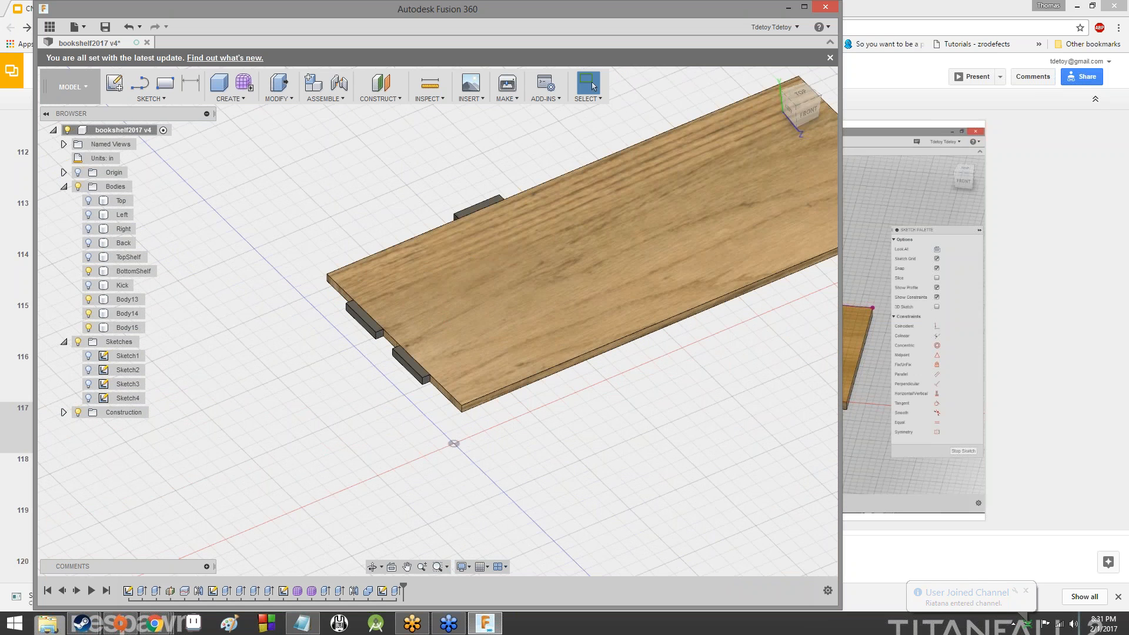
pyautogui.click(459, 284)
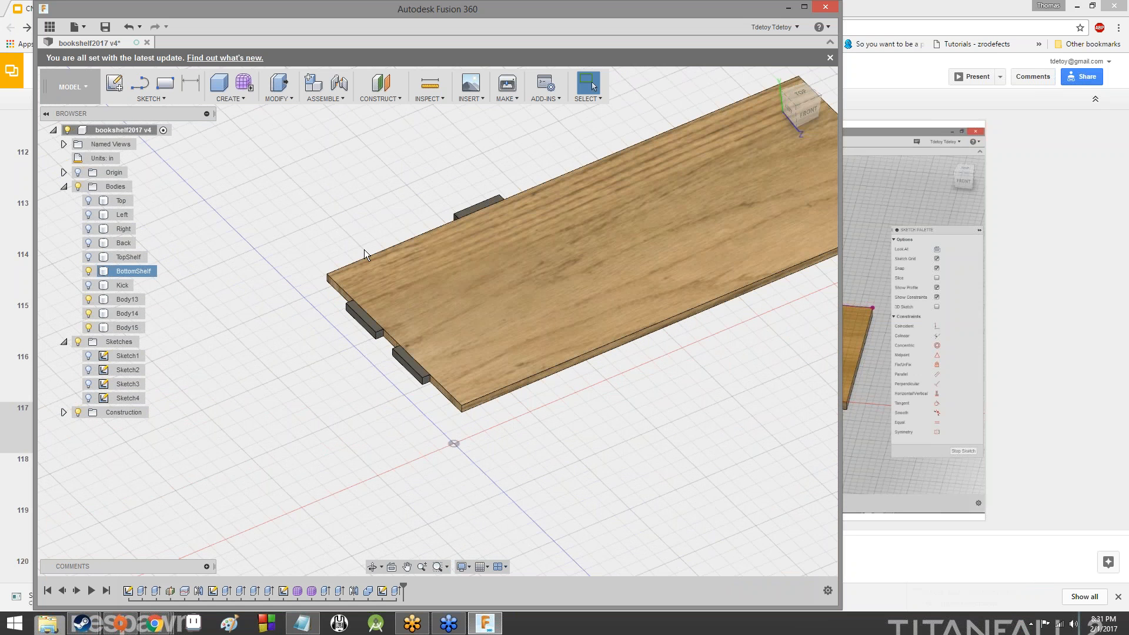
pyautogui.click(274, 99)
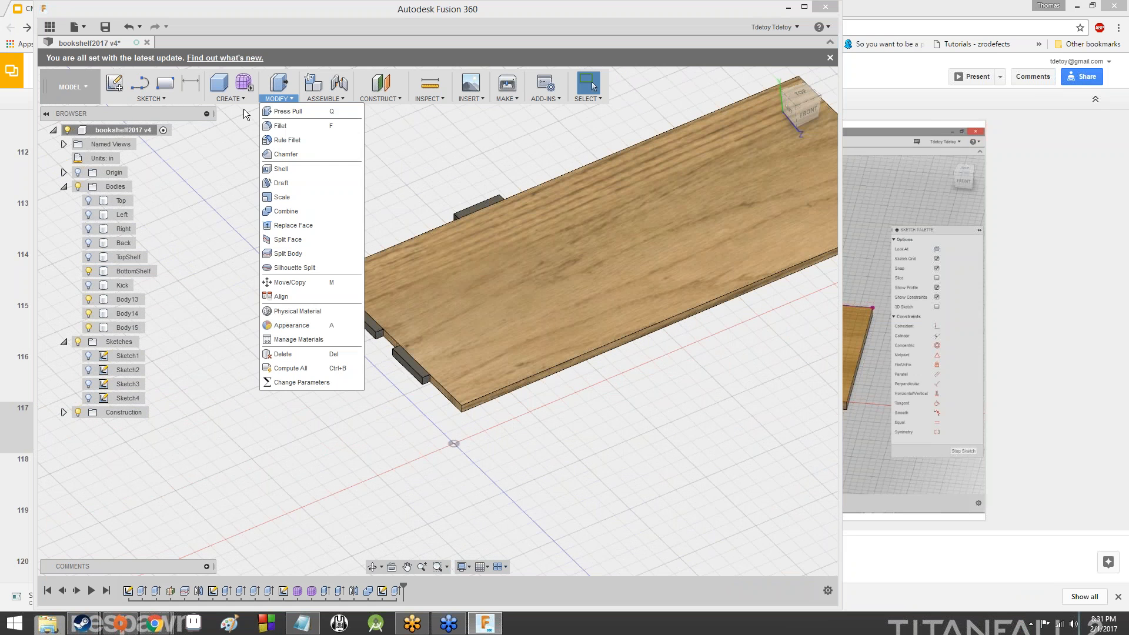
pyautogui.click(244, 108)
pyautogui.click(229, 98)
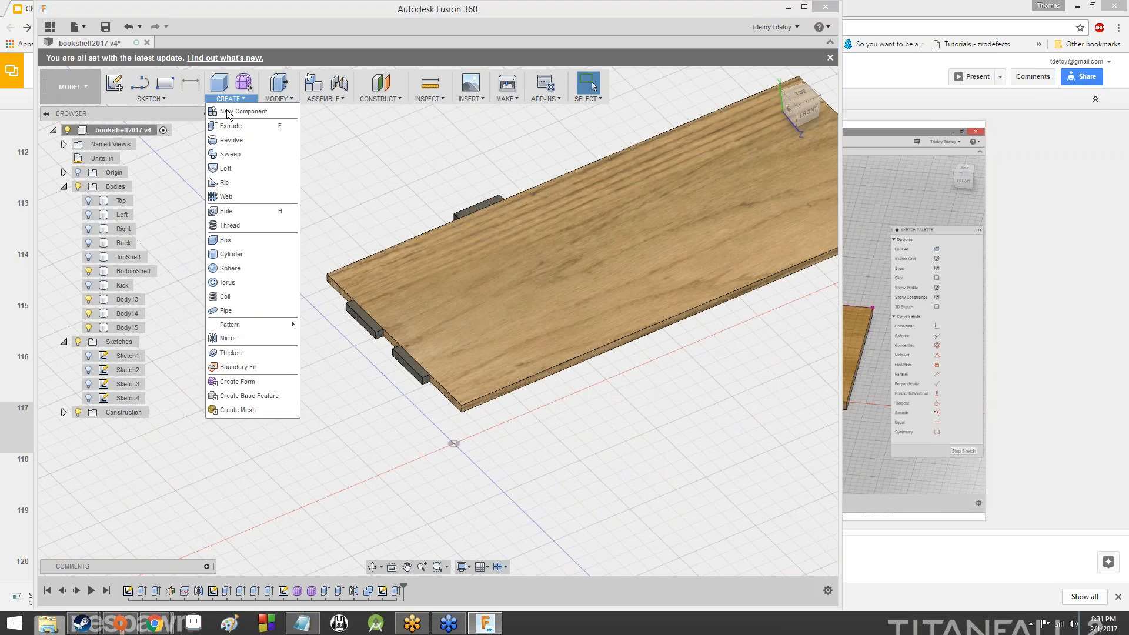
pyautogui.click(236, 339)
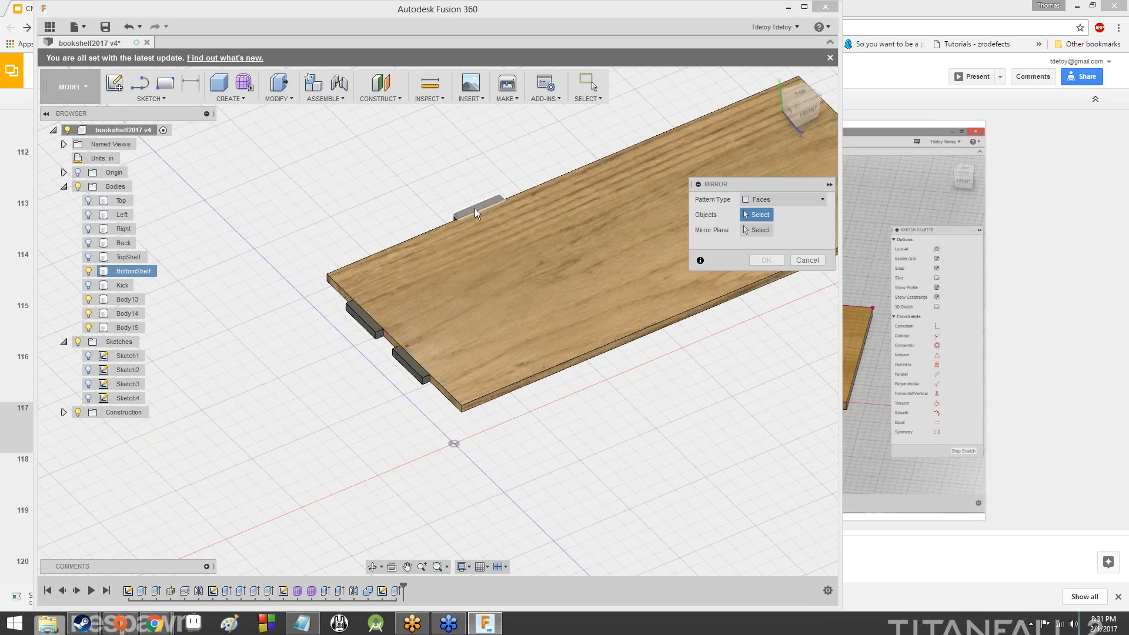
pyautogui.click(474, 208)
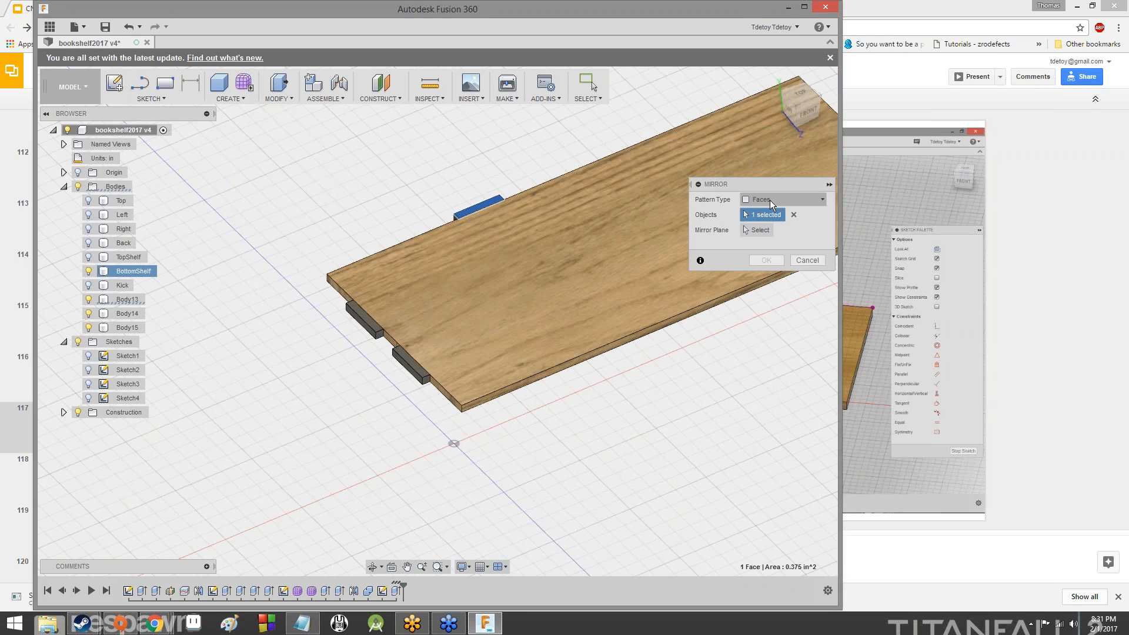
pyautogui.click(793, 214)
pyautogui.click(787, 203)
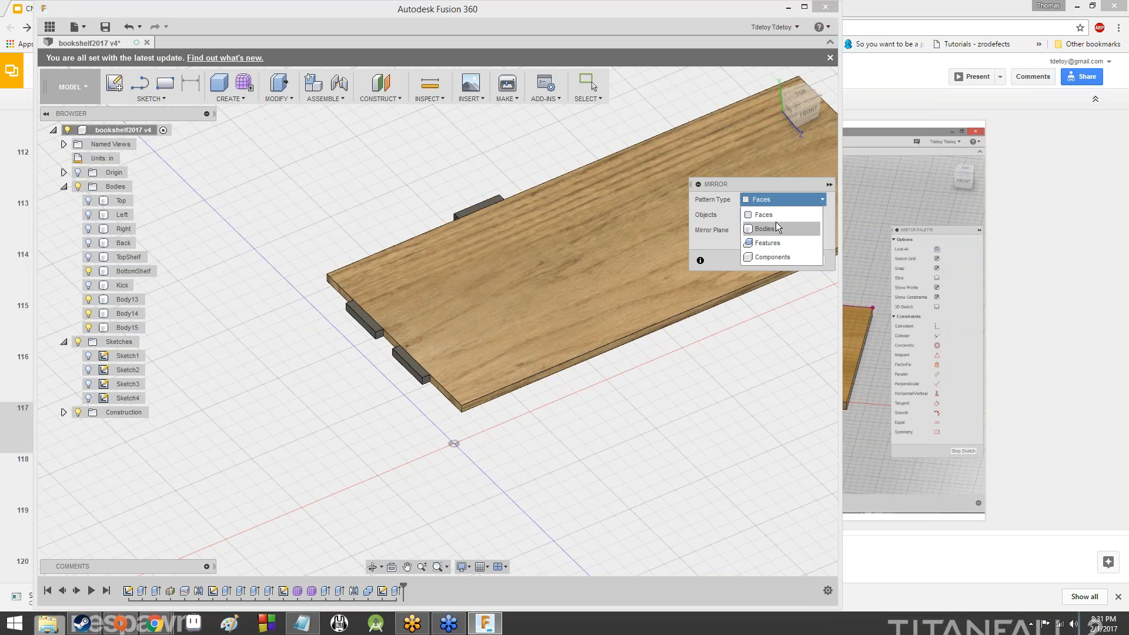
pyautogui.click(775, 224)
pyautogui.click(474, 207)
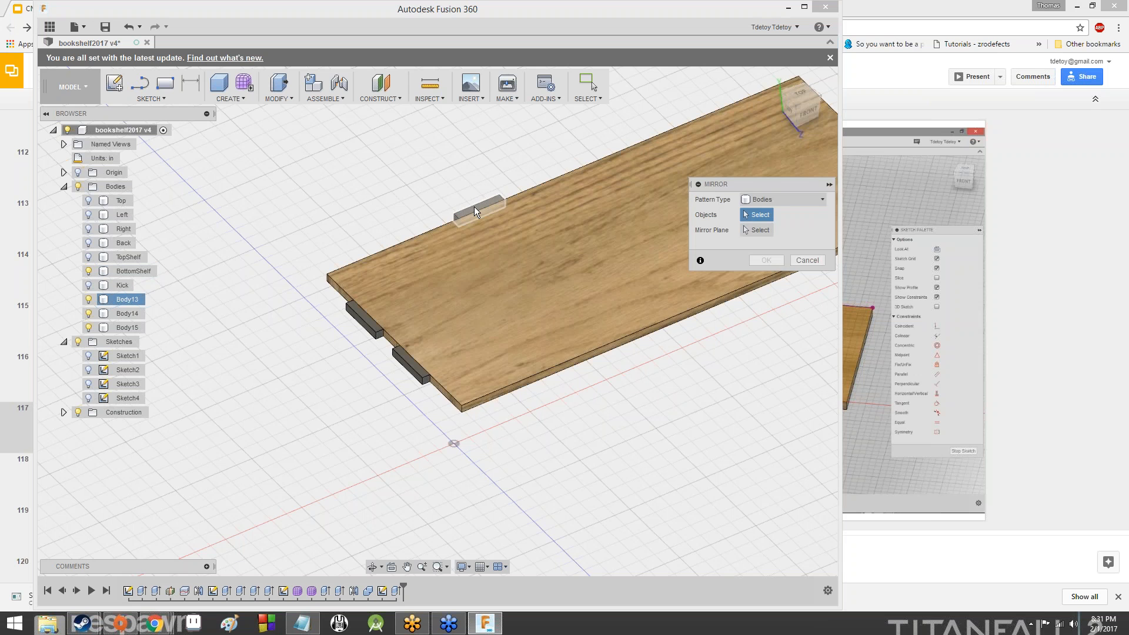
pyautogui.click(360, 317)
pyautogui.click(400, 356)
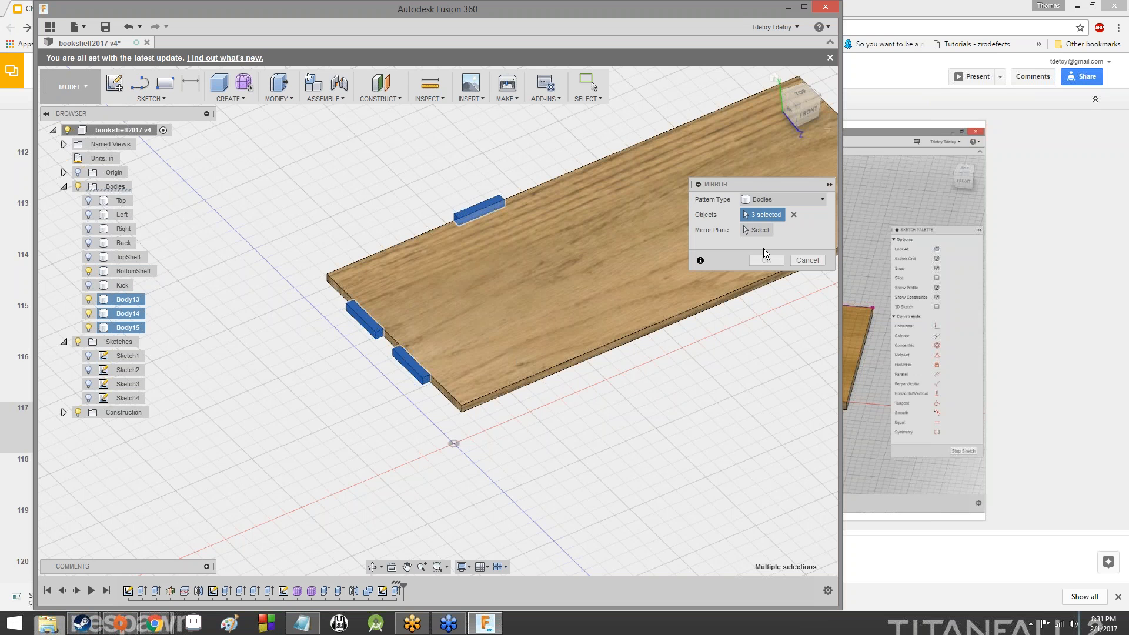
# - Mirror the three tab bodies across the construction plane midway along the bottom shelf and complete the mirror
pyautogui.click(760, 231)
pyautogui.scroll(-5, 620, 192)
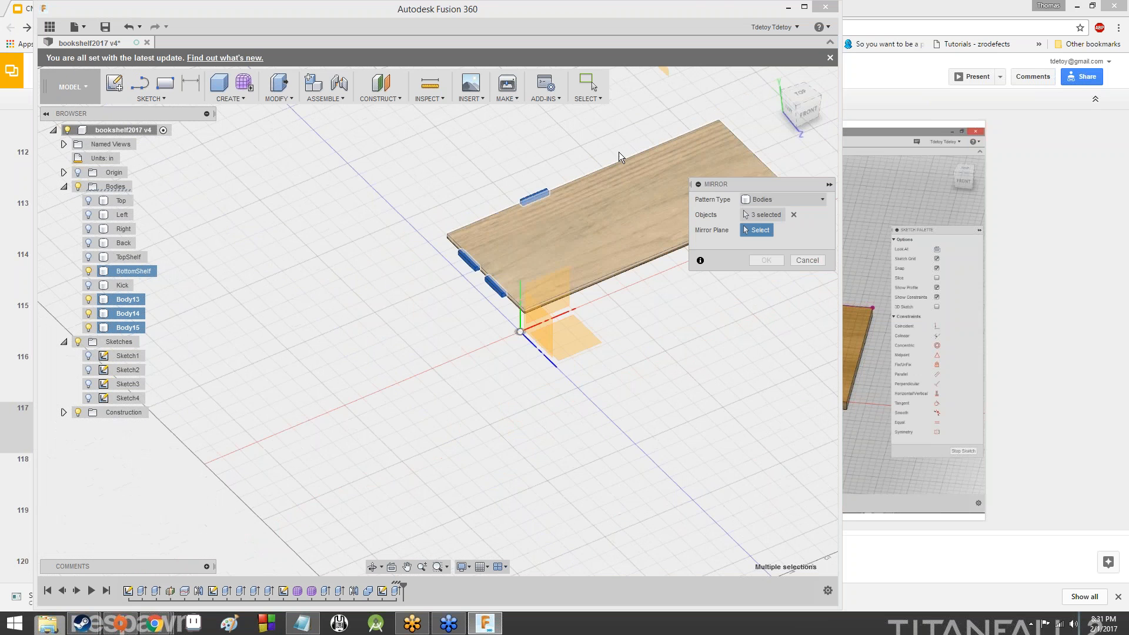
pyautogui.click(635, 113)
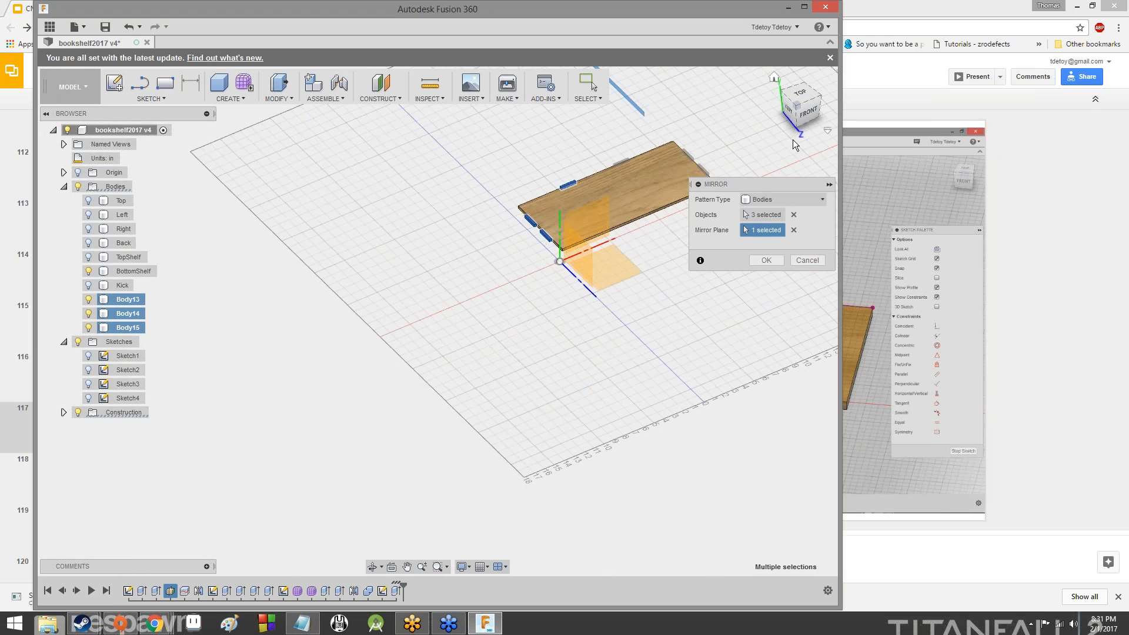
pyautogui.click(809, 115)
pyautogui.moveTo(801, 112); pyautogui.dragTo(759, 134)
pyautogui.scroll(2, 583, 505)
pyautogui.scroll(4, 583, 450)
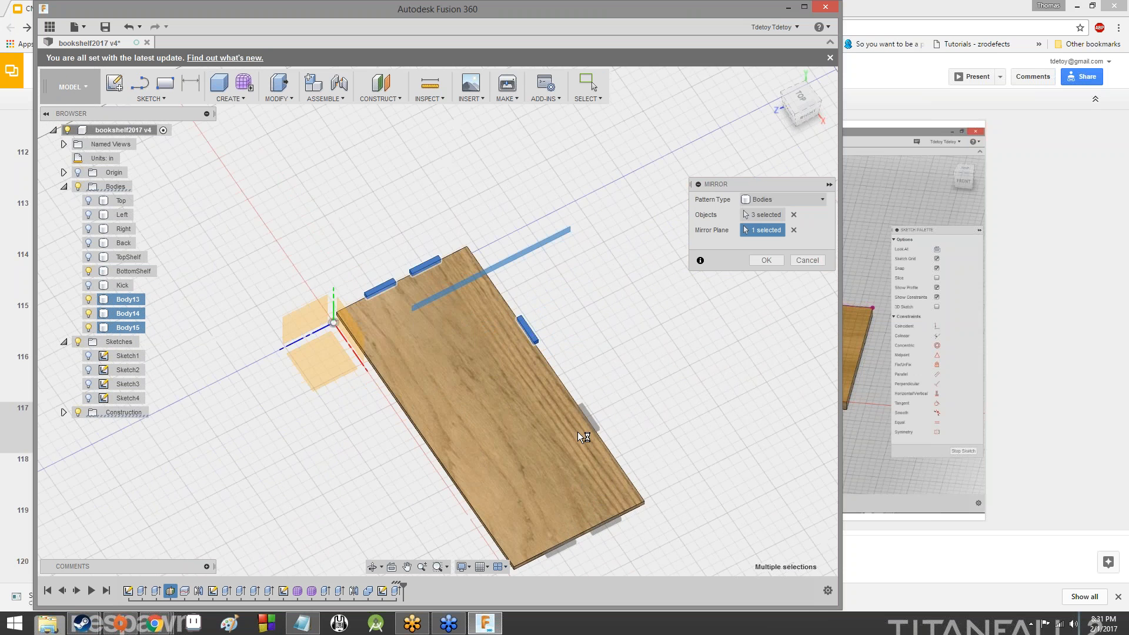
pyautogui.scroll(-3, 583, 395)
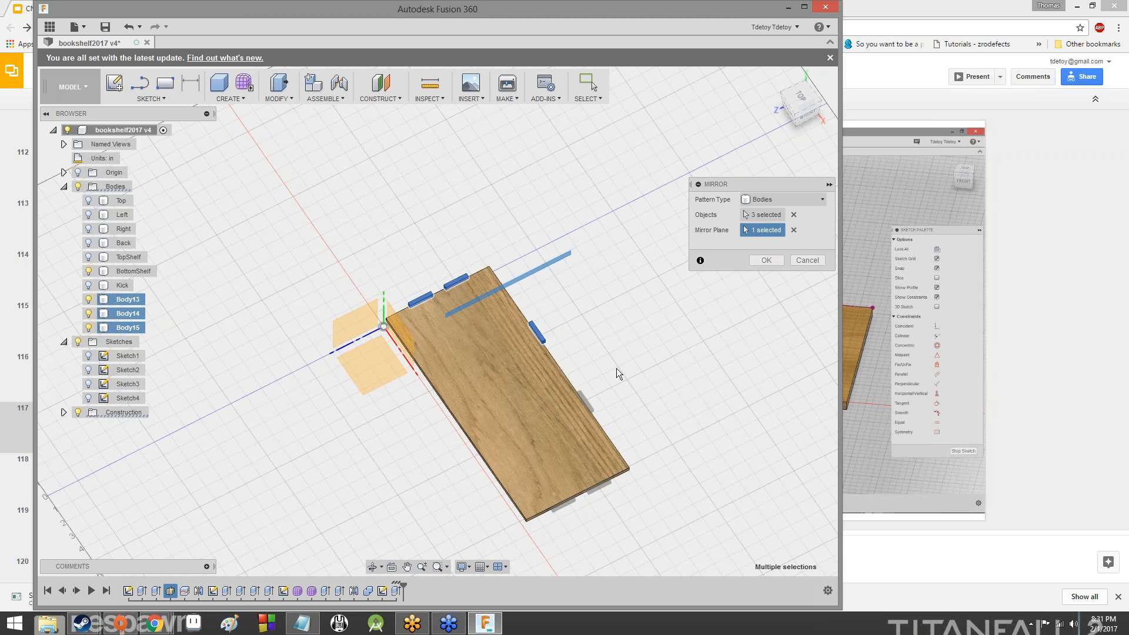
pyautogui.click(766, 260)
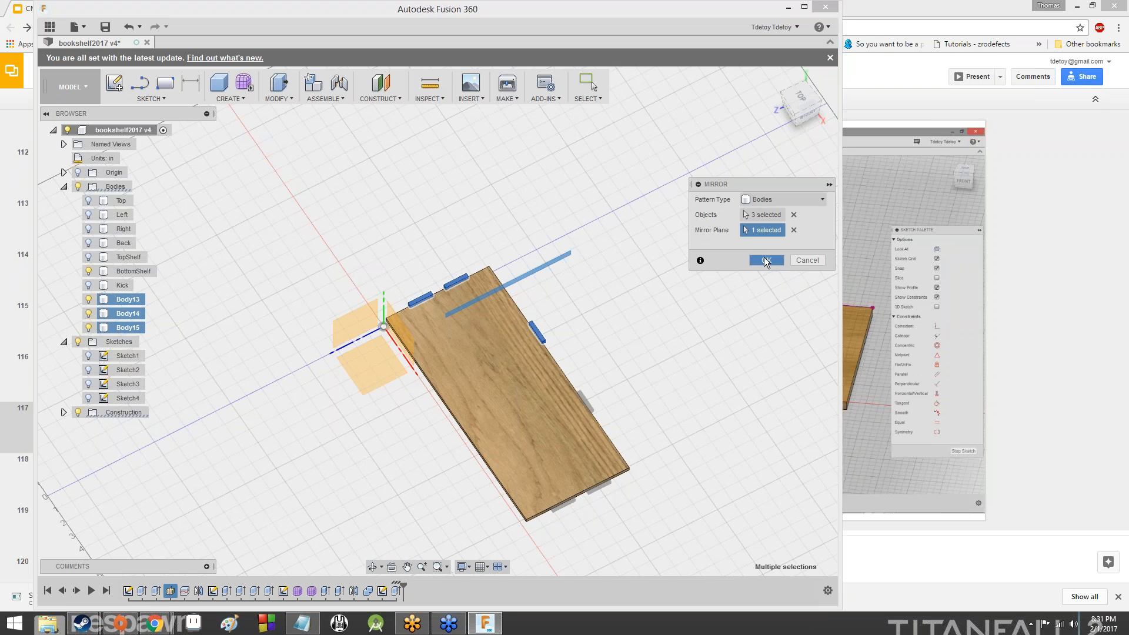
pyautogui.click(627, 496)
pyautogui.scroll(5, 627, 496)
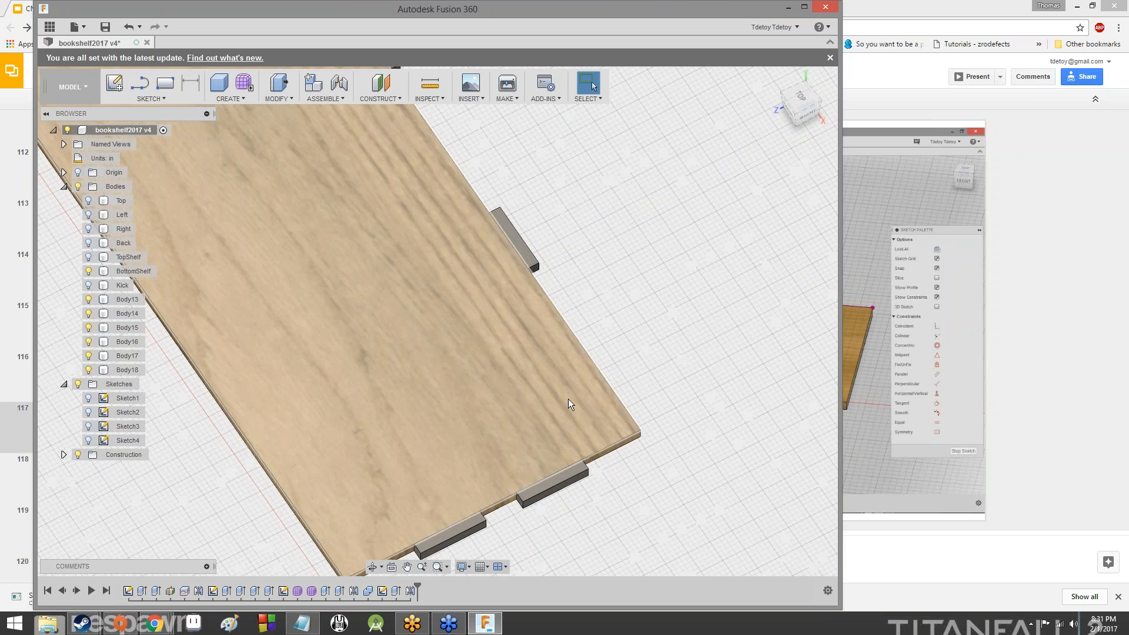
pyautogui.scroll(-3, 530, 338)
pyautogui.scroll(4, 527, 338)
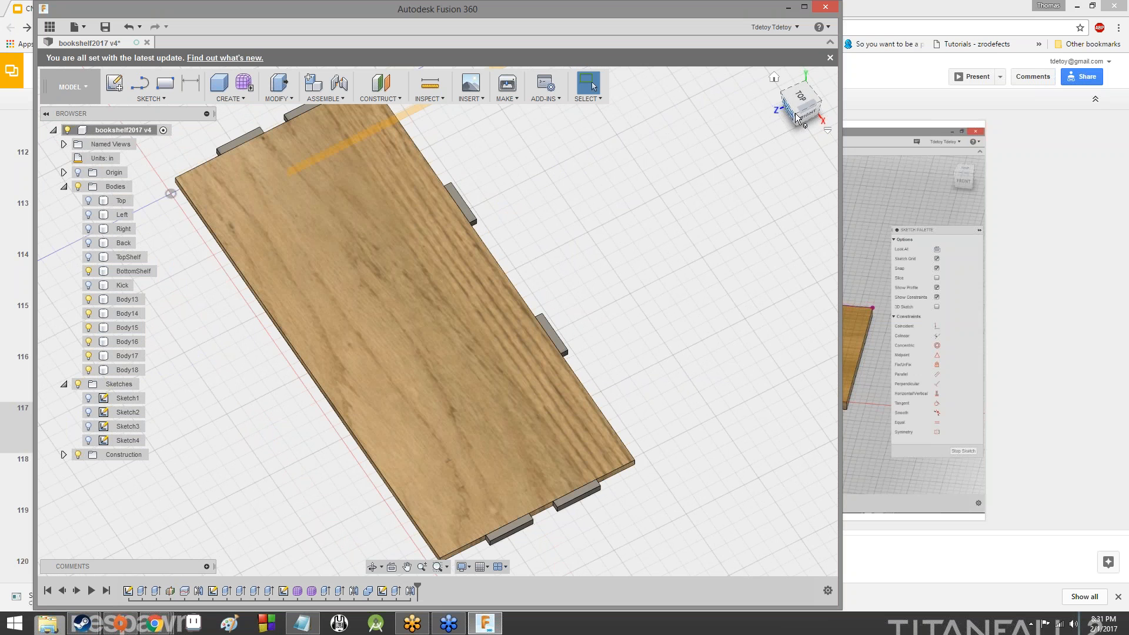
pyautogui.moveTo(795, 118); pyautogui.dragTo(826, 115)
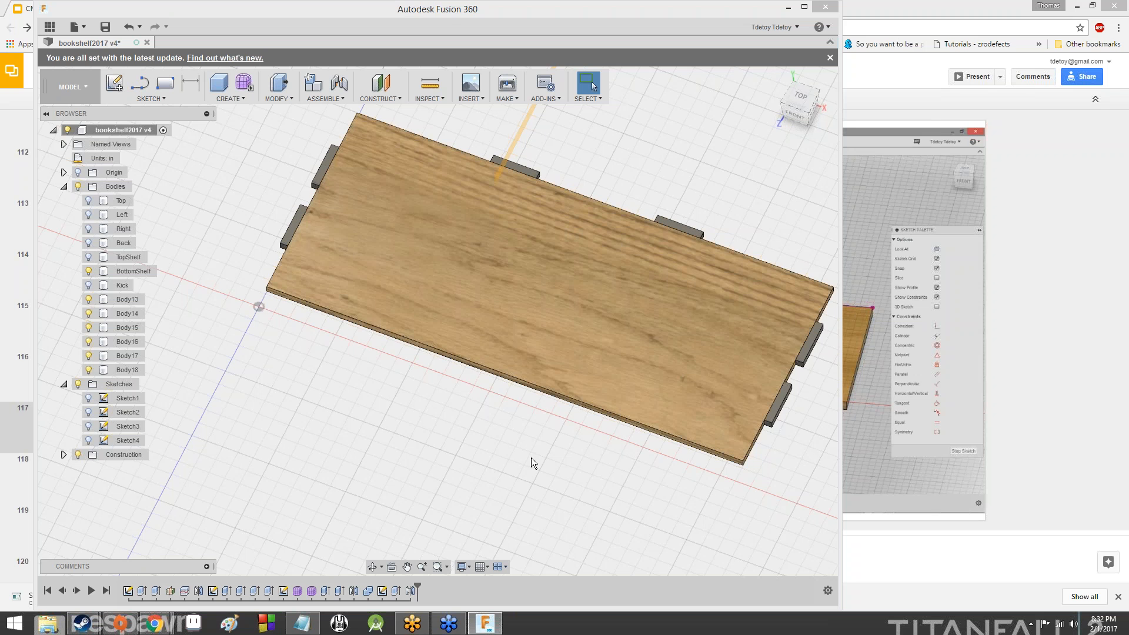
pyautogui.click(487, 568)
pyautogui.click(244, 103)
pyautogui.click(248, 124)
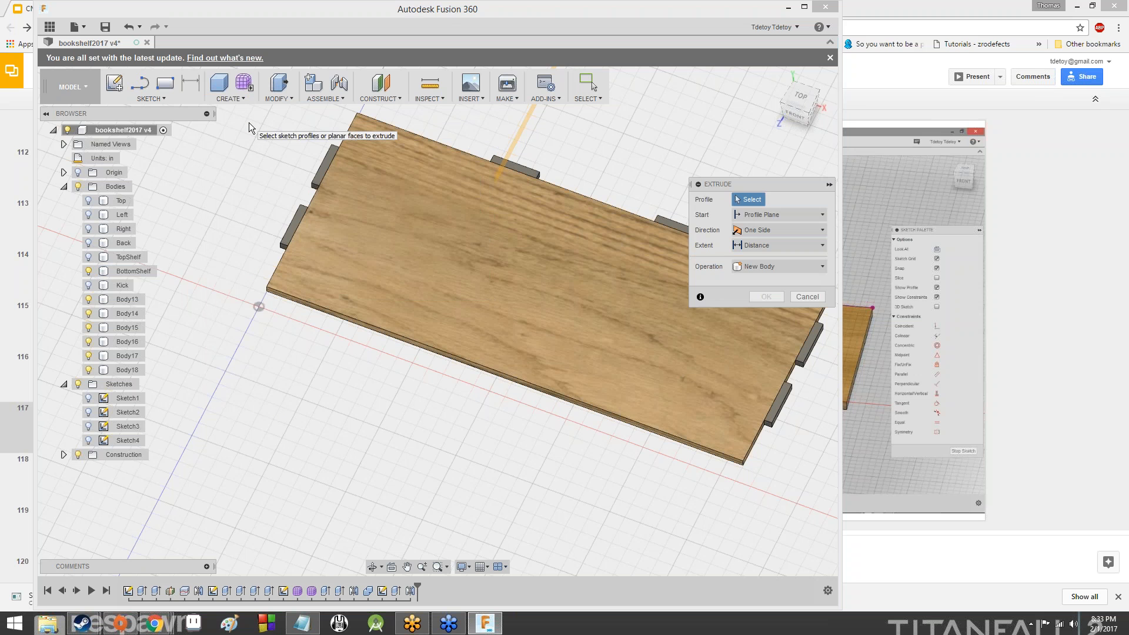
pyautogui.click(807, 297)
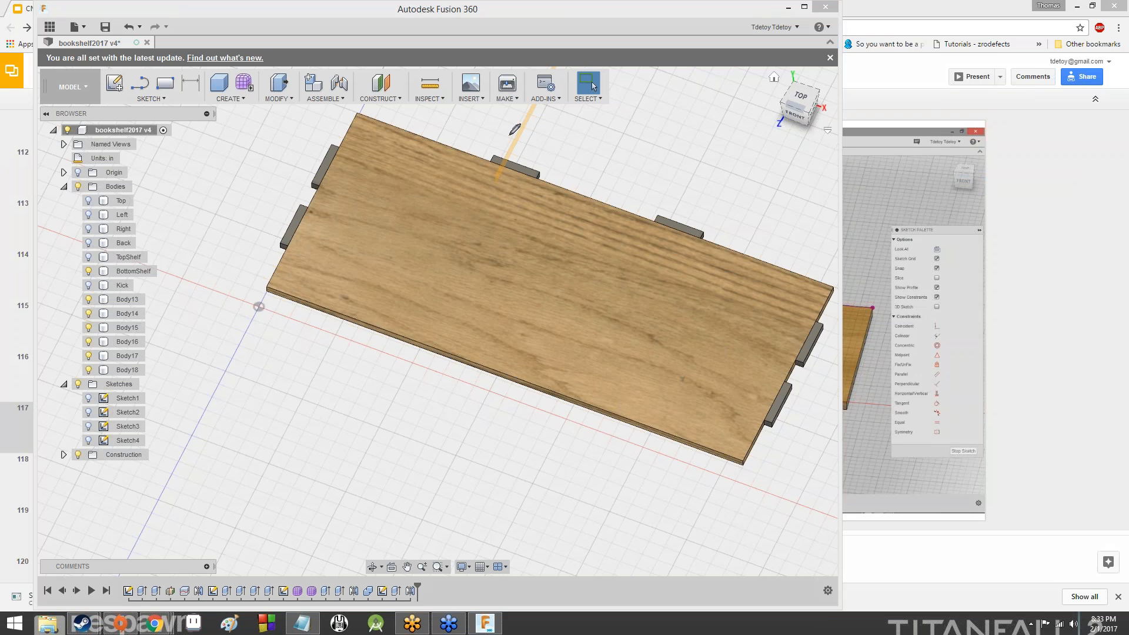
# - Examine how the tabs sit along the bottom shelf's edges from above, from the side and from underneath
pyautogui.moveTo(507, 140)
pyautogui.mouseDown()
pyautogui.moveTo(557, 151)
pyautogui.moveTo(538, 161)
pyautogui.moveTo(510, 148)
pyautogui.mouseUp()
pyautogui.click(981, 222)
pyautogui.click(974, 164)
pyautogui.moveTo(807, 110); pyautogui.dragTo(785, 94)
pyautogui.moveTo(663, 126); pyautogui.dragTo(623, 448, button='middle')
pyautogui.scroll(3, 622, 278)
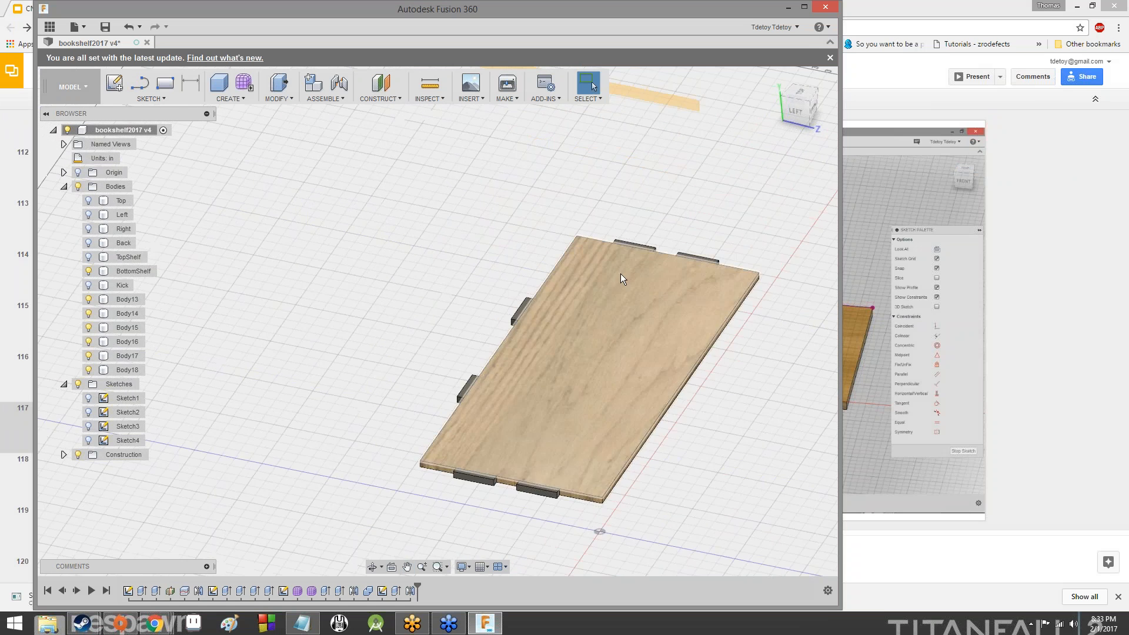
pyautogui.scroll(3, 623, 279)
pyautogui.moveTo(797, 112); pyautogui.dragTo(831, 78)
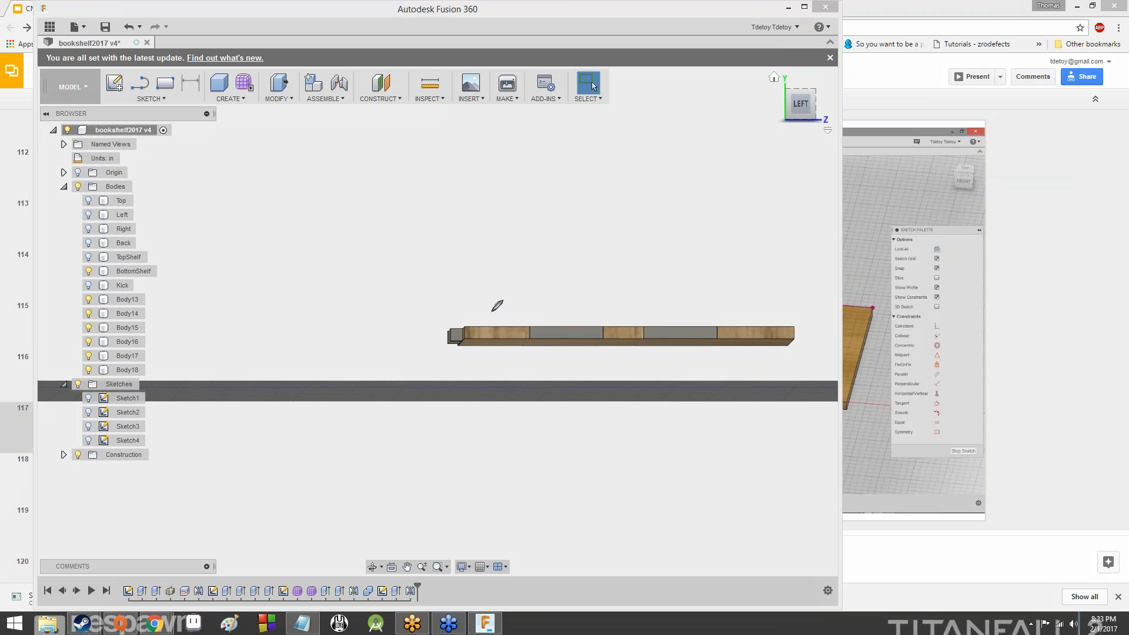
pyautogui.moveTo(464, 327)
pyautogui.mouseDown()
pyautogui.moveTo(449, 330)
pyautogui.moveTo(449, 347)
pyautogui.moveTo(466, 351)
pyautogui.moveTo(463, 342)
pyautogui.mouseUp()
pyautogui.click(968, 220)
pyautogui.moveTo(806, 112)
pyautogui.mouseDown()
pyautogui.moveTo(807, 81)
pyautogui.moveTo(805, 142)
pyautogui.moveTo(774, 136)
pyautogui.moveTo(746, 99)
pyautogui.moveTo(693, 85)
pyautogui.moveTo(652, 100)
pyautogui.moveTo(658, 72)
pyautogui.moveTo(706, 66)
pyautogui.moveTo(726, 147)
pyautogui.moveTo(800, 176)
pyautogui.mouseUp()
pyautogui.moveTo(253, 376)
pyautogui.mouseDown()
pyautogui.moveTo(364, 230)
pyautogui.moveTo(353, 176)
pyautogui.moveTo(319, 118)
pyautogui.mouseUp()
pyautogui.click(229, 98)
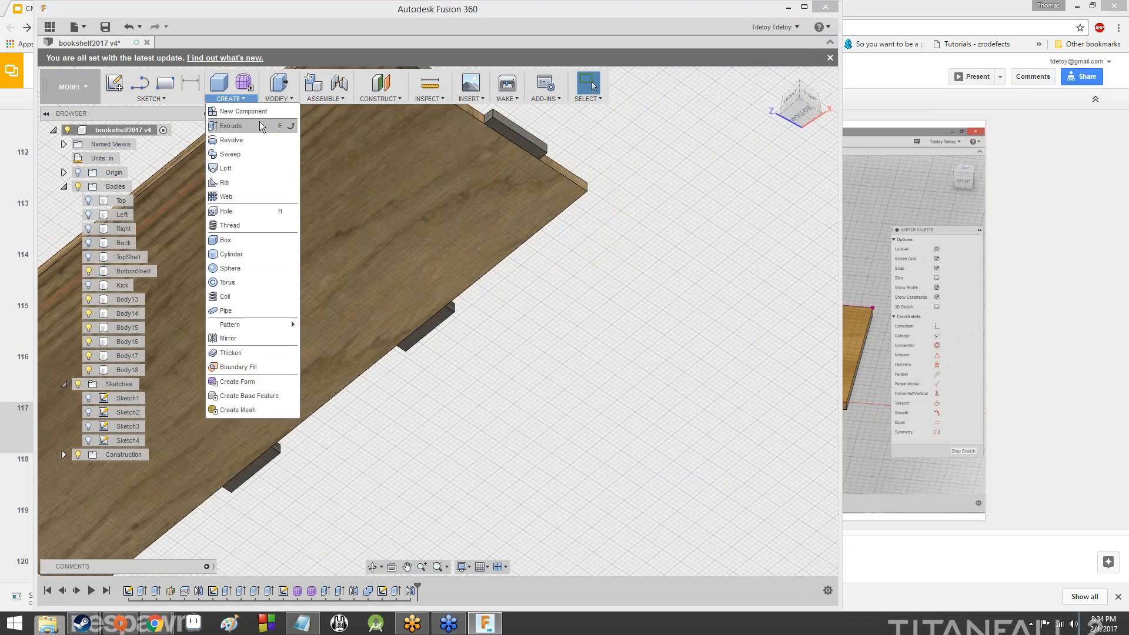
pyautogui.click(259, 121)
pyautogui.click(773, 230)
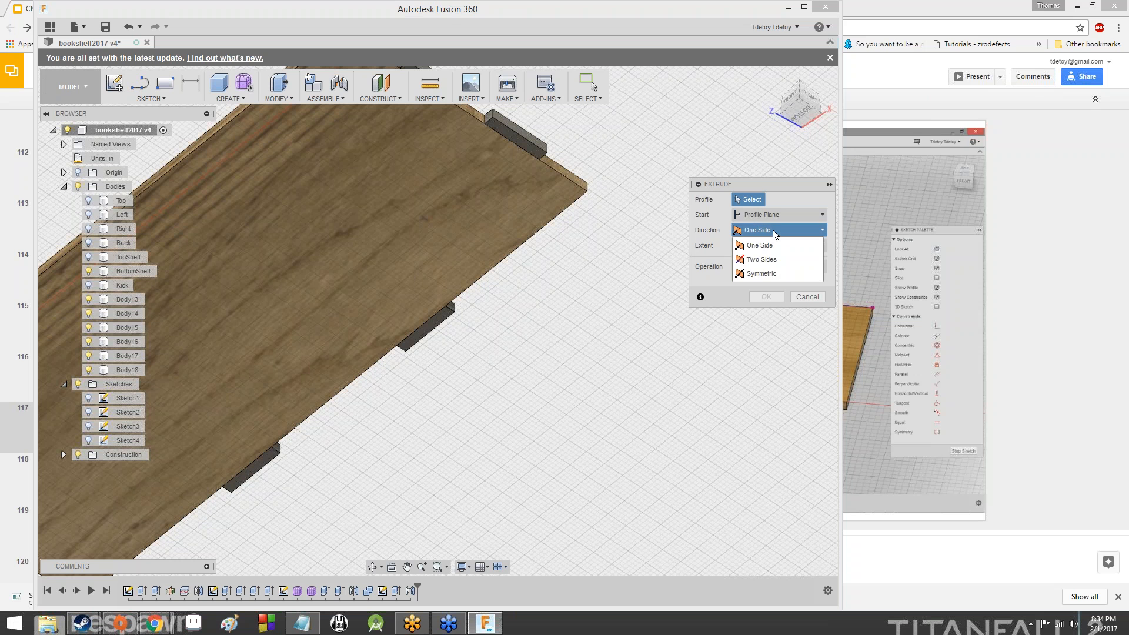
pyautogui.click(773, 231)
pyautogui.click(772, 243)
pyautogui.click(771, 241)
pyautogui.click(770, 230)
pyautogui.click(770, 230)
pyautogui.click(768, 219)
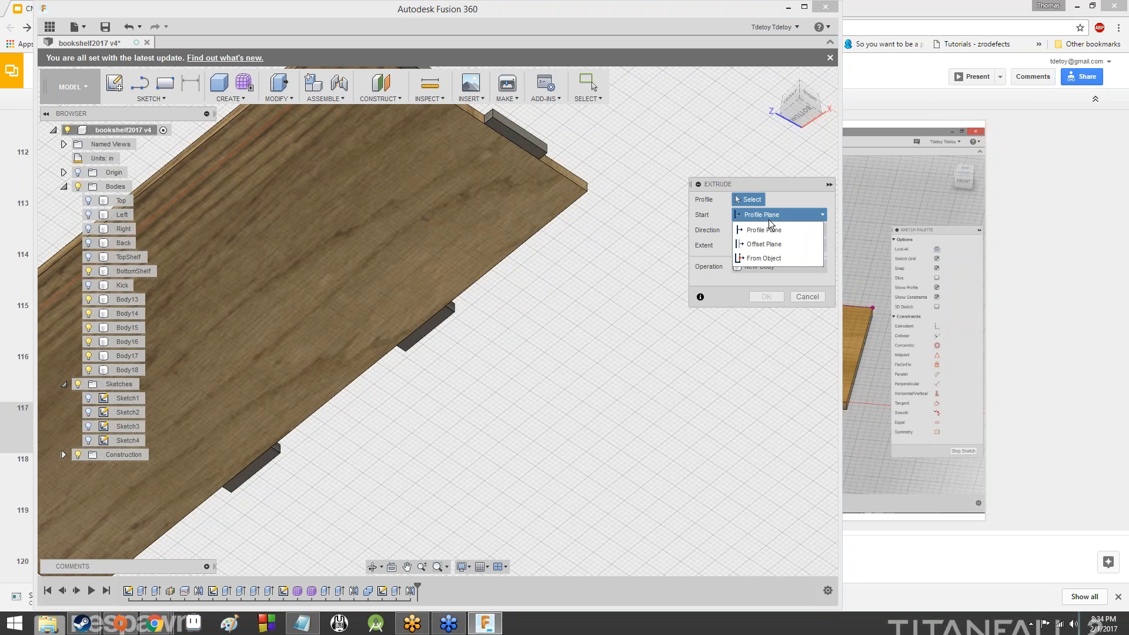
pyautogui.click(766, 227)
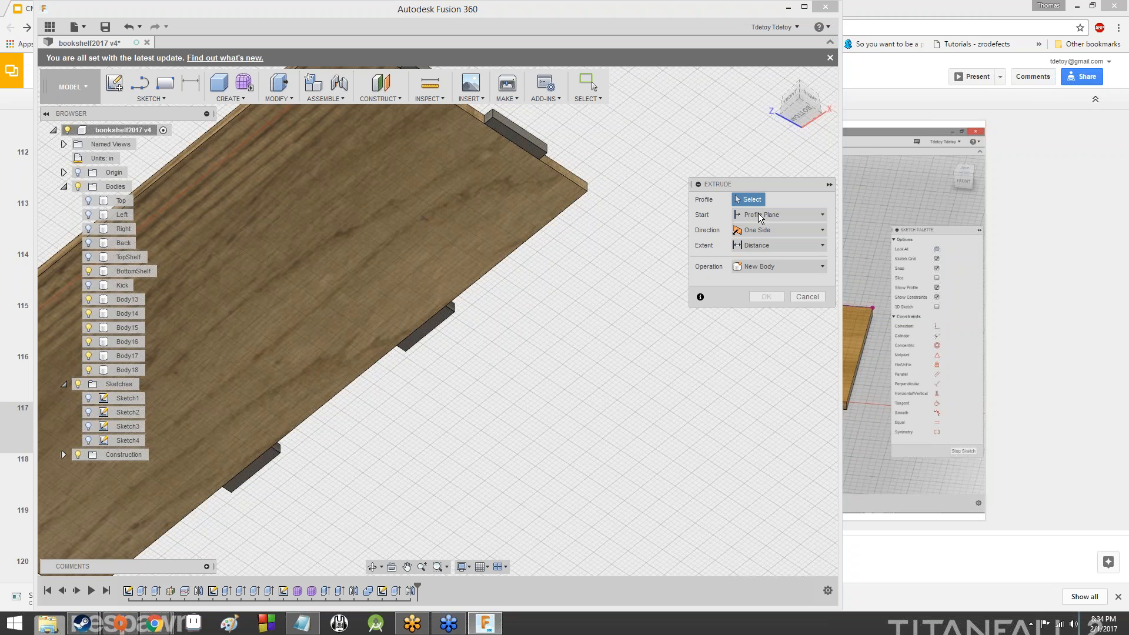
pyautogui.click(764, 266)
pyautogui.click(763, 267)
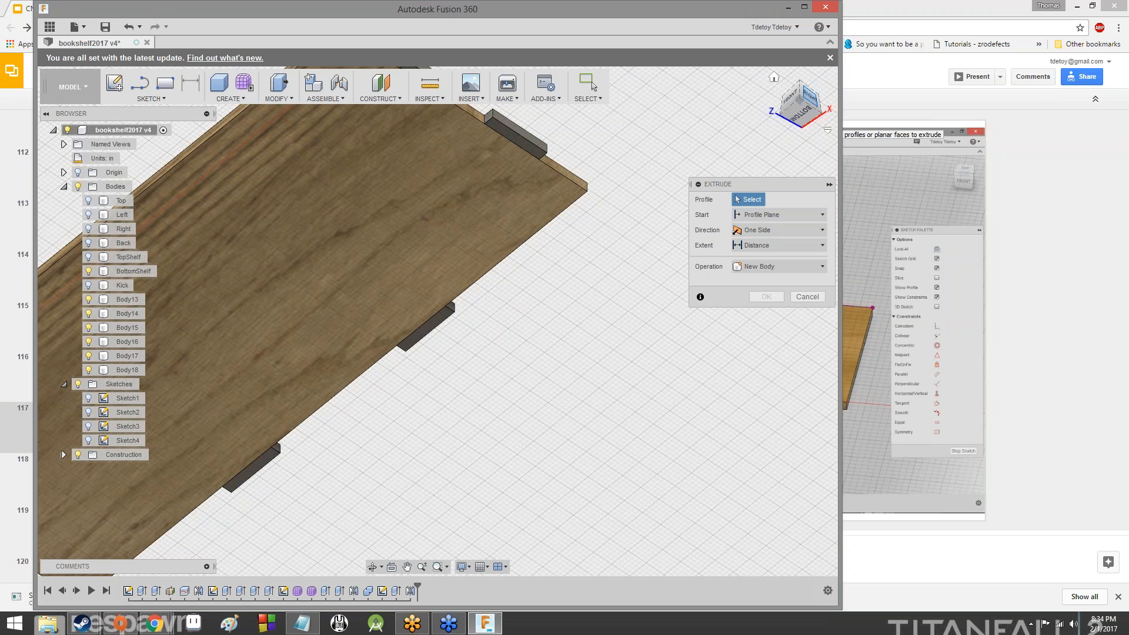
pyautogui.moveTo(809, 101)
pyautogui.mouseDown()
pyautogui.moveTo(779, 132)
pyautogui.moveTo(791, 146)
pyautogui.moveTo(805, 108)
pyautogui.mouseUp()
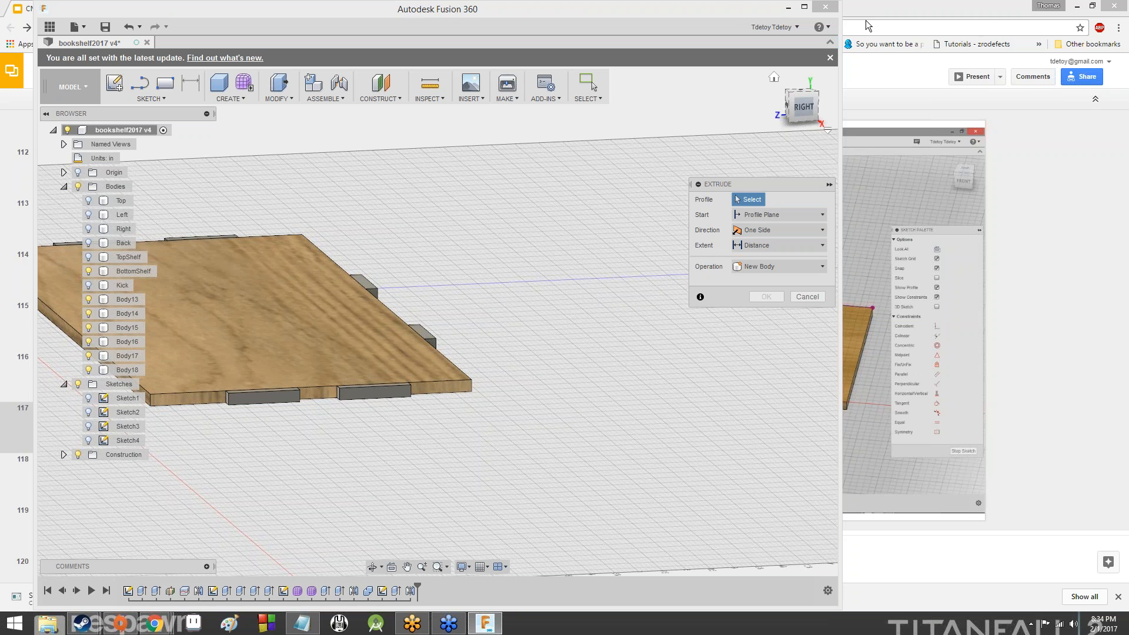
pyautogui.press('Escape')
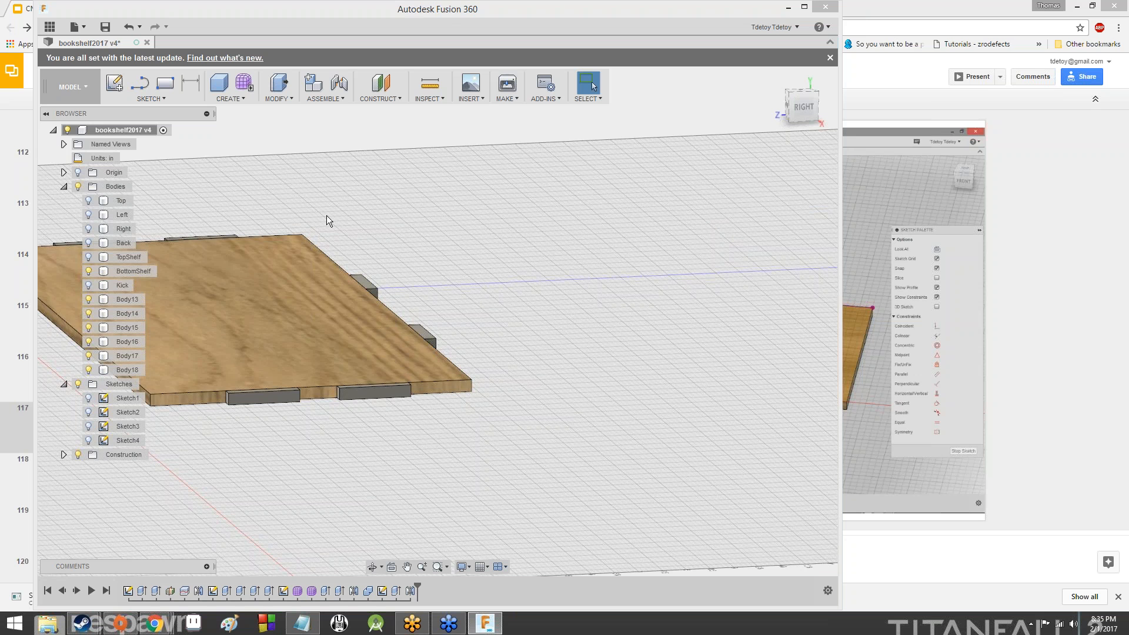
# - Show the TopShelf body together with the tabbed bottom shelf
pyautogui.click(227, 288)
pyautogui.click(88, 258)
pyautogui.click(527, 271)
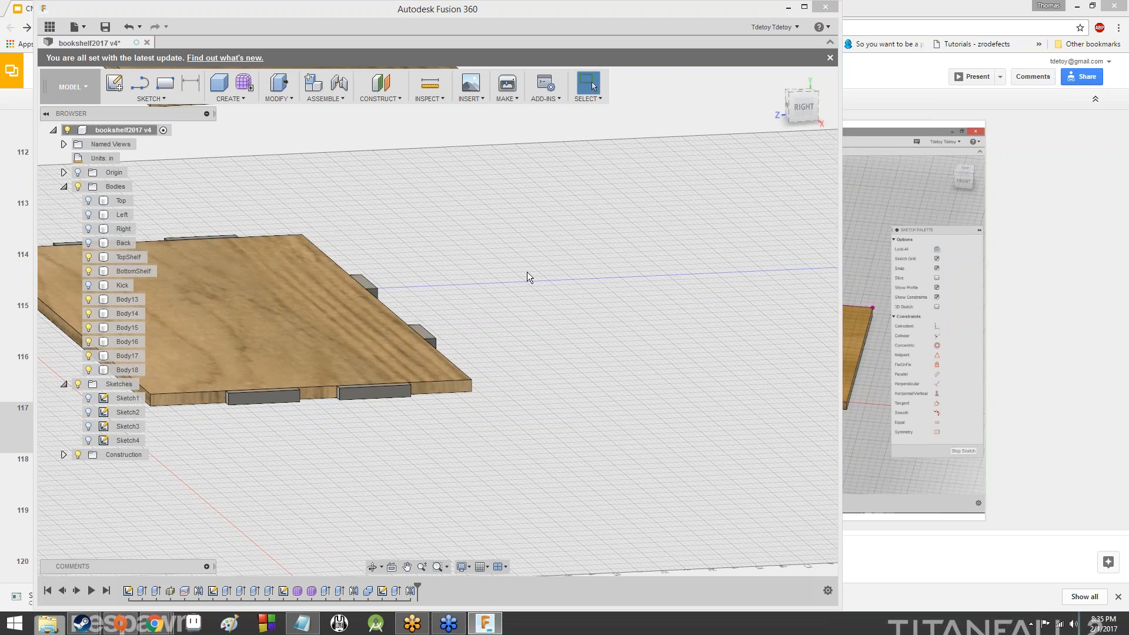
pyautogui.scroll(-3, 523, 272)
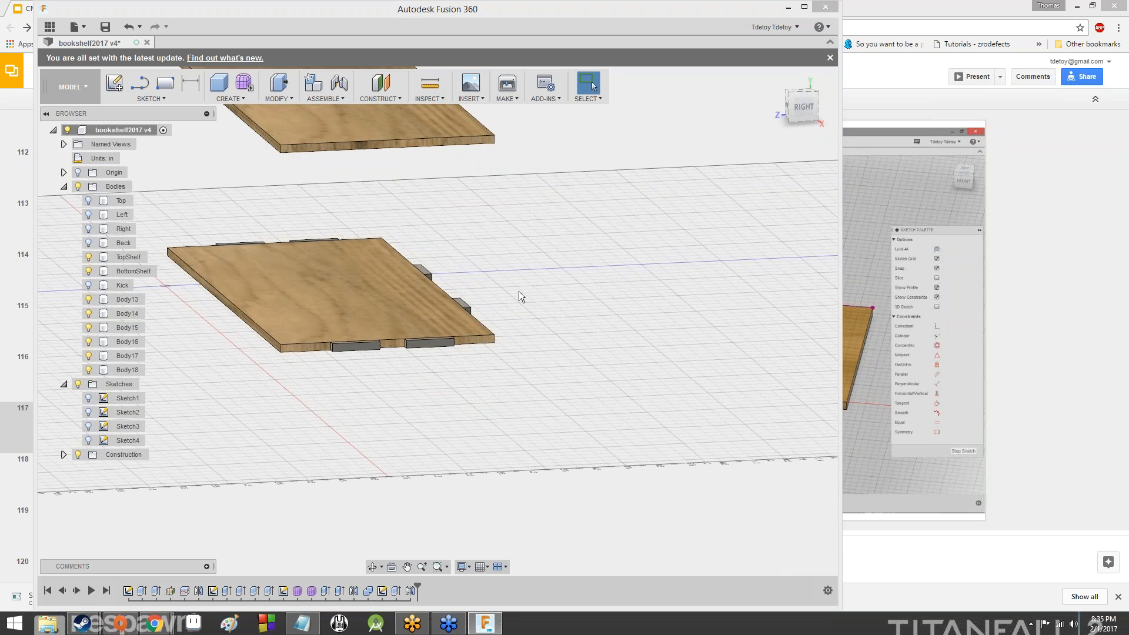
pyautogui.scroll(2, 527, 292)
pyautogui.scroll(-4, 529, 292)
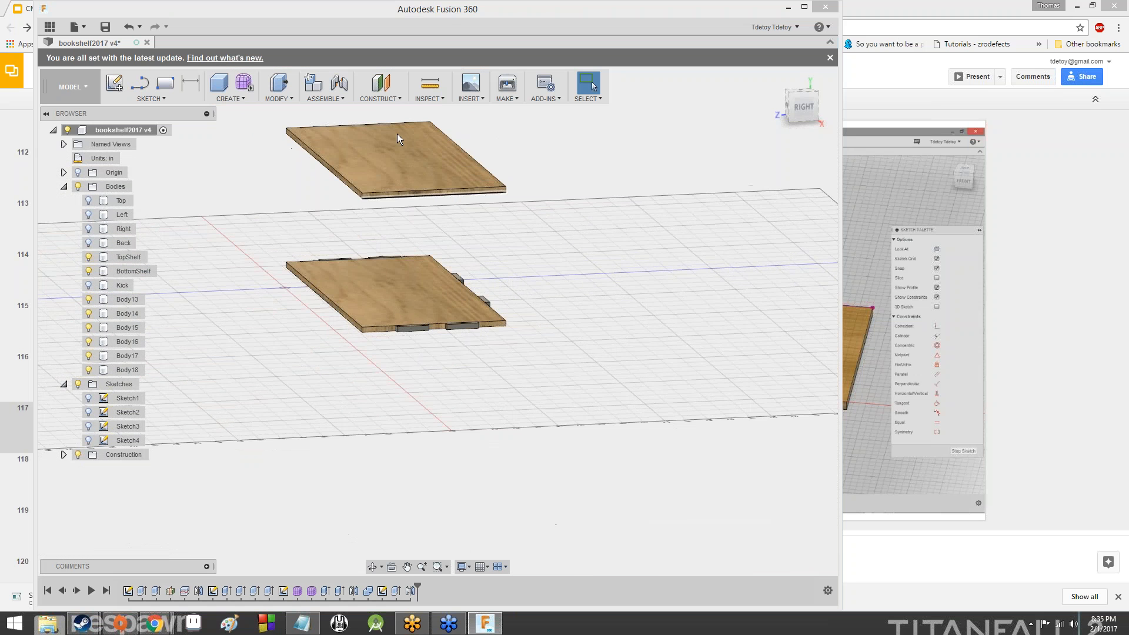
# - Construct a midplane between the underside of the top shelf and the upper face of the bottom shelf
pyautogui.click(370, 99)
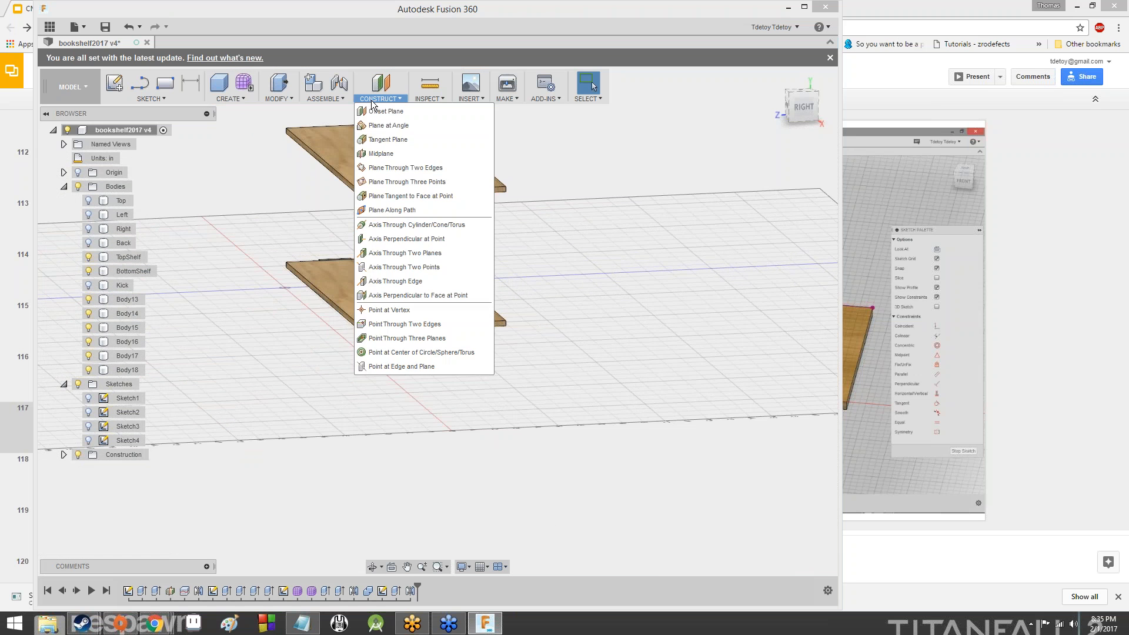
pyautogui.click(376, 153)
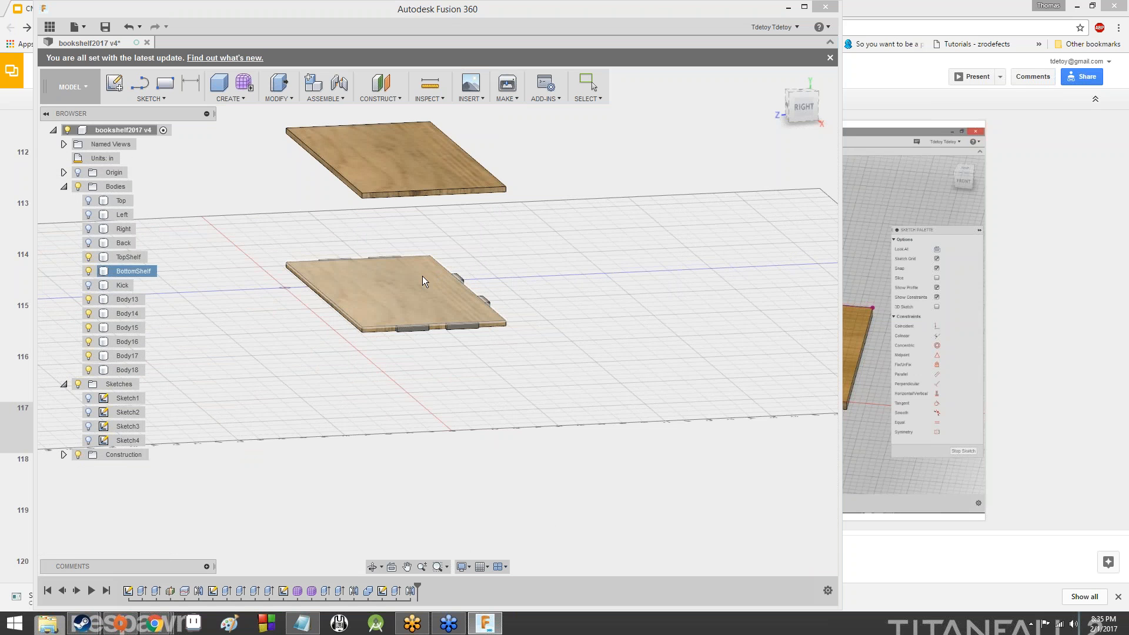
pyautogui.click(370, 99)
pyautogui.click(368, 154)
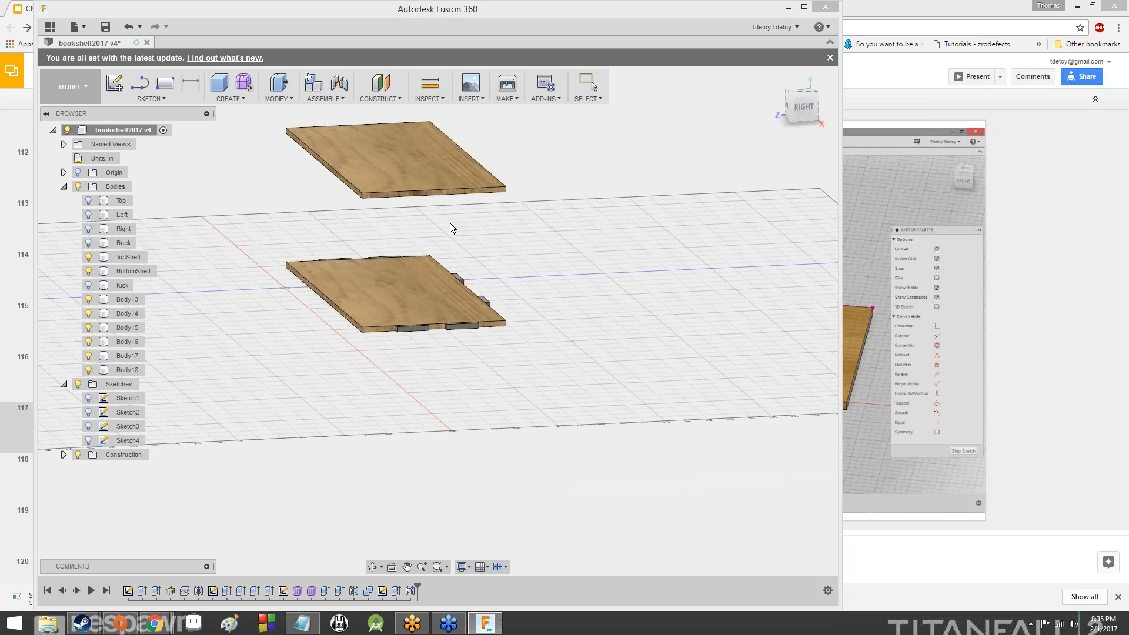
pyautogui.moveTo(807, 119)
pyautogui.mouseDown()
pyautogui.moveTo(803, 74)
pyautogui.moveTo(822, 109)
pyautogui.mouseUp()
pyautogui.click(452, 167)
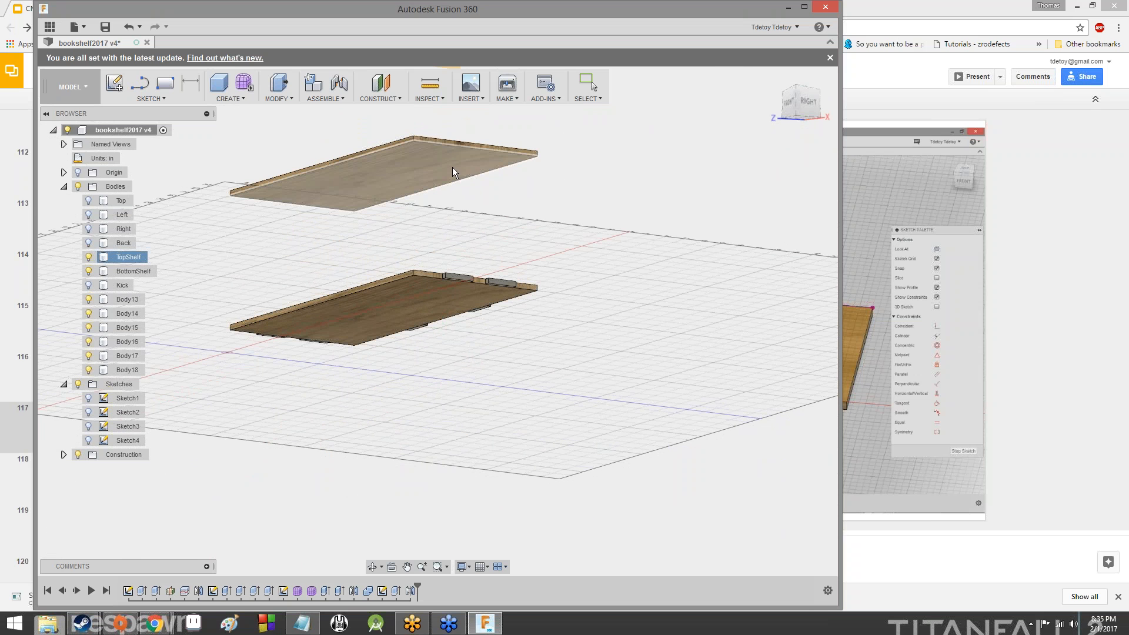
pyautogui.click(453, 167)
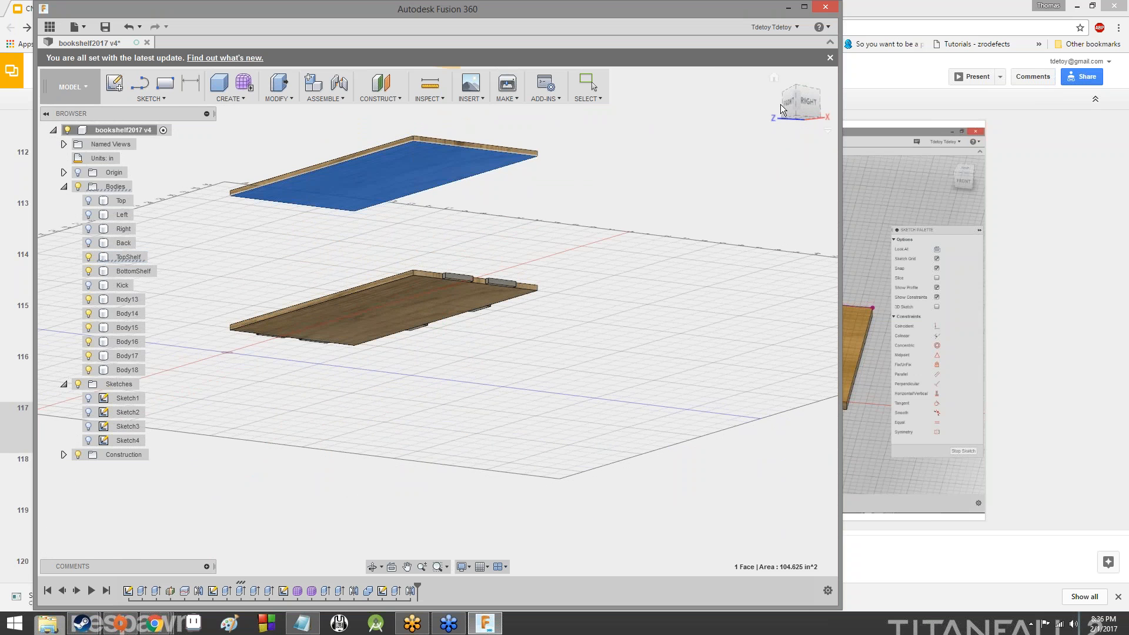
pyautogui.moveTo(782, 104); pyautogui.dragTo(794, 138)
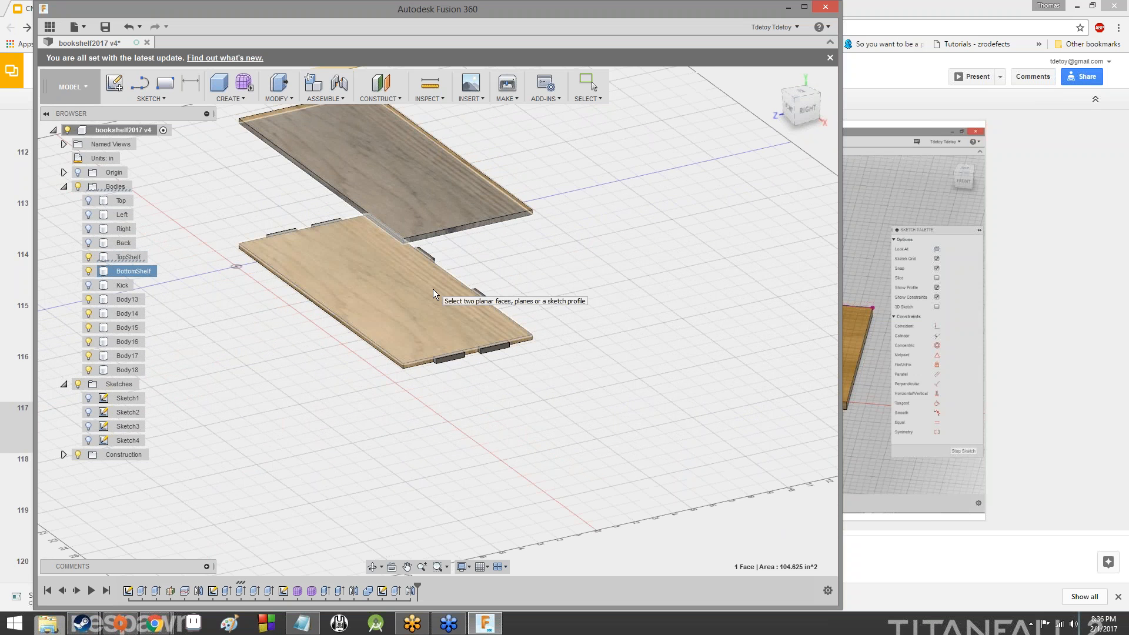
pyautogui.click(431, 291)
pyautogui.moveTo(437, 321)
pyautogui.keyDown('shift'); pyautogui.mouseDown(button='middle')
pyautogui.moveTo(470, 252)
pyautogui.moveTo(465, 206)
pyautogui.moveTo(485, 250)
pyautogui.mouseUp(button='middle'); pyautogui.keyUp('shift')
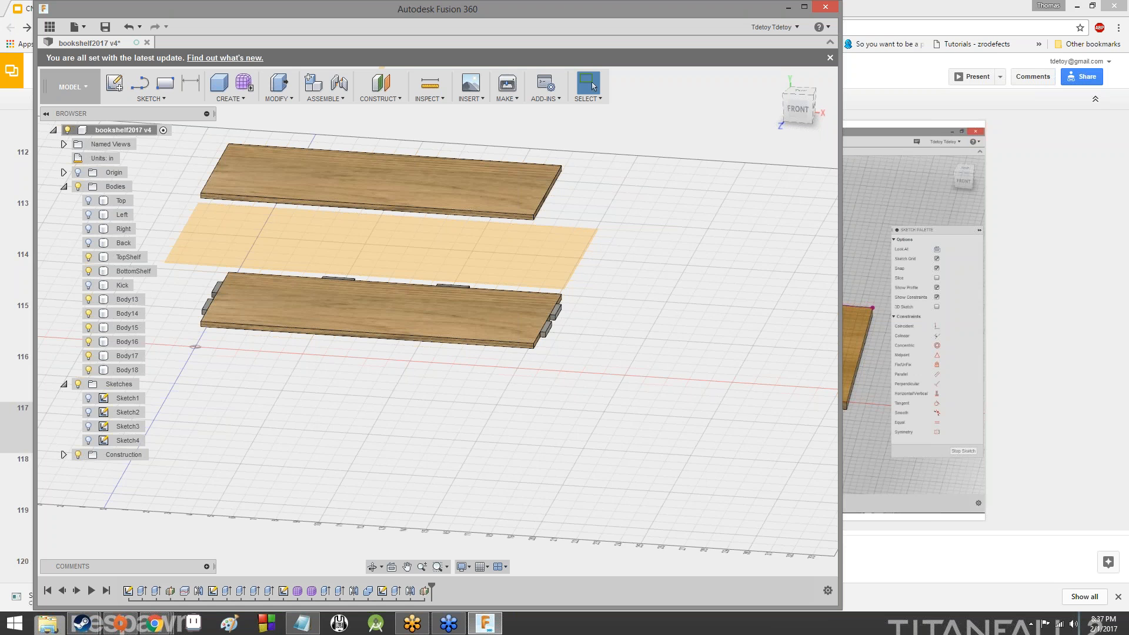
# - Set up a Mirror of bodies with all six tab bodies around the bottom shelf as the objects
pyautogui.click(284, 98)
pyautogui.moveTo(235, 99)
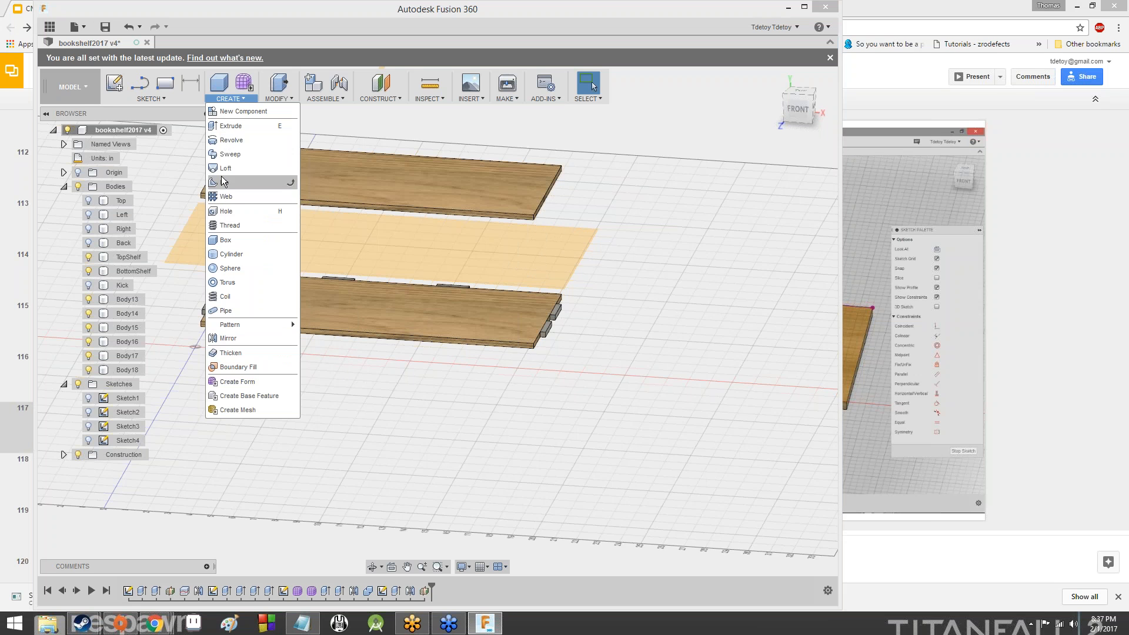
pyautogui.click(234, 333)
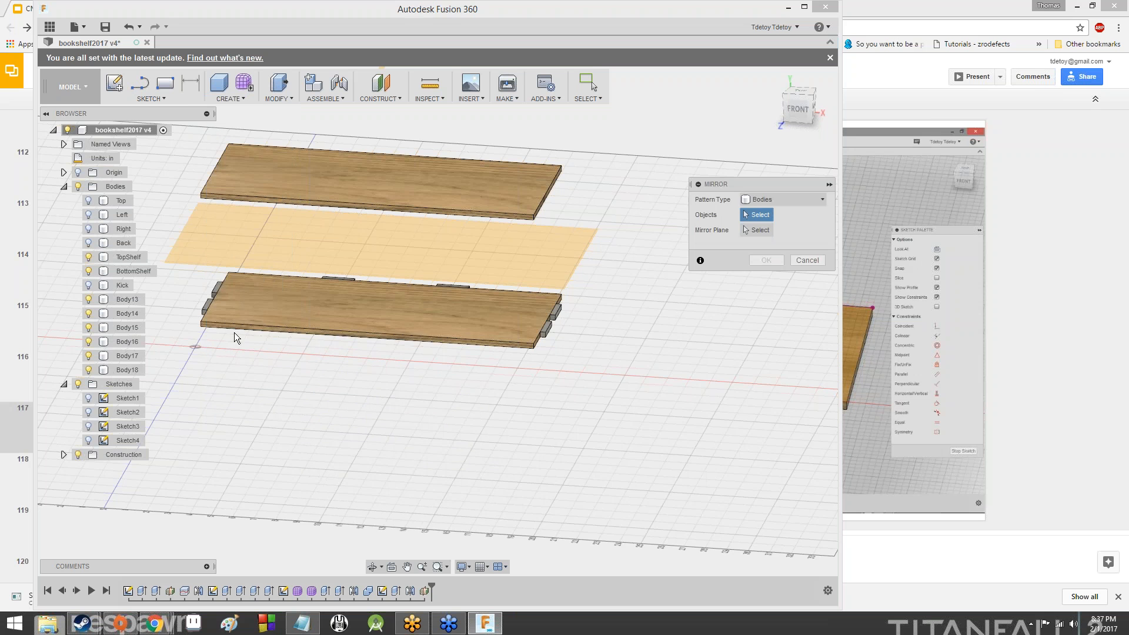
pyautogui.scroll(-3, 605, 300)
pyautogui.moveTo(605, 300); pyautogui.dragTo(701, 329, button='middle')
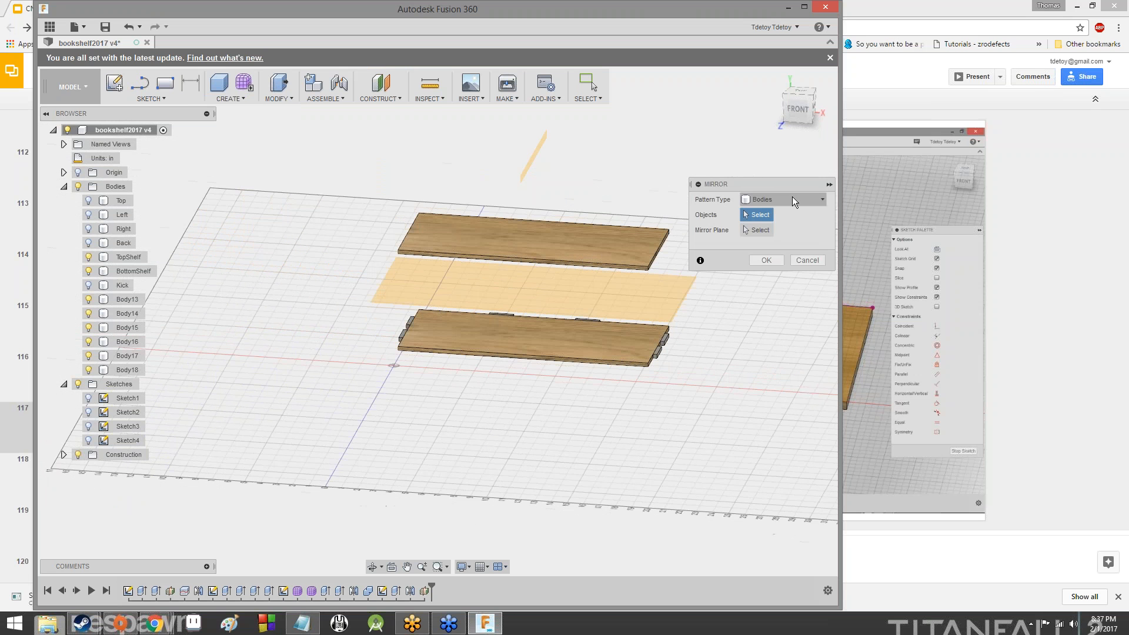
pyautogui.scroll(-3, 753, 349)
pyautogui.scroll(5, 749, 344)
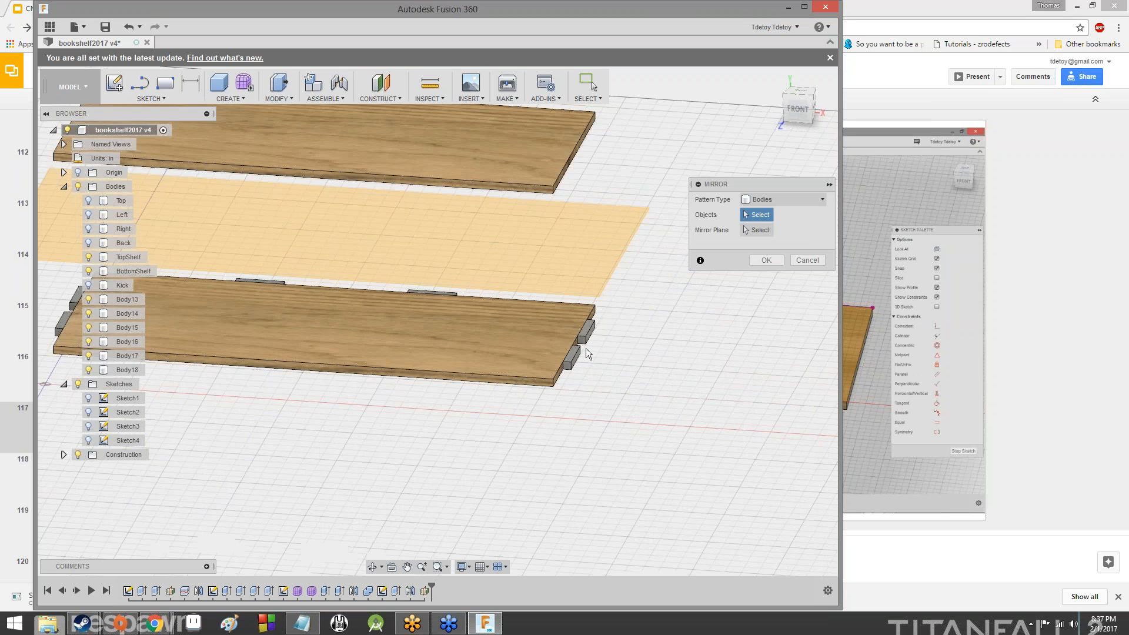
pyautogui.click(569, 355)
pyautogui.click(579, 340)
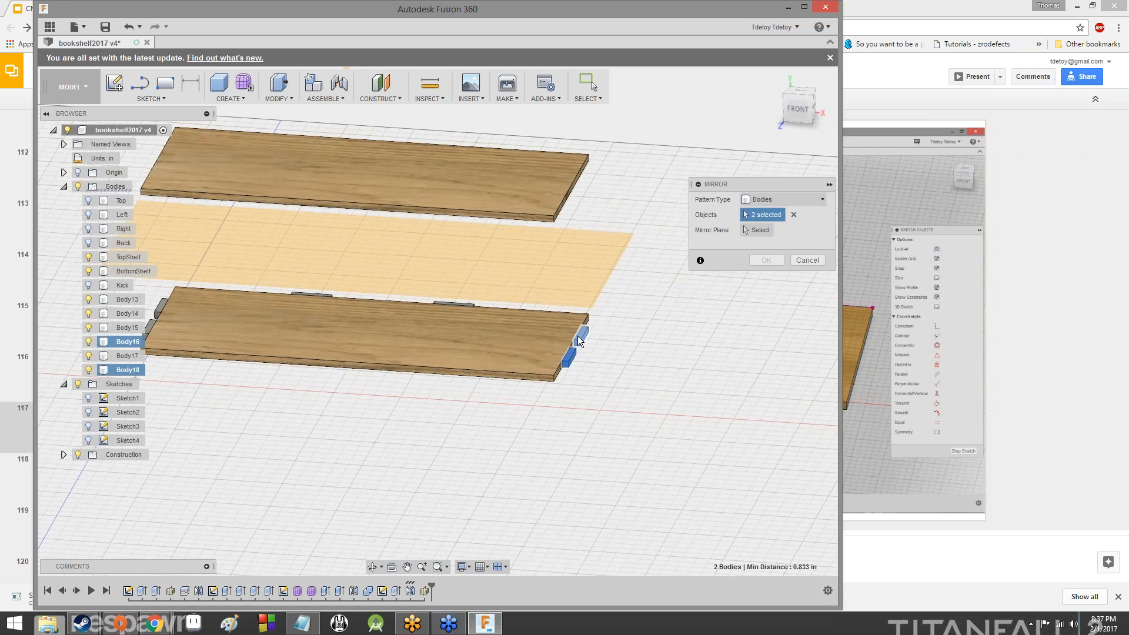
pyautogui.click(462, 303)
pyautogui.click(326, 293)
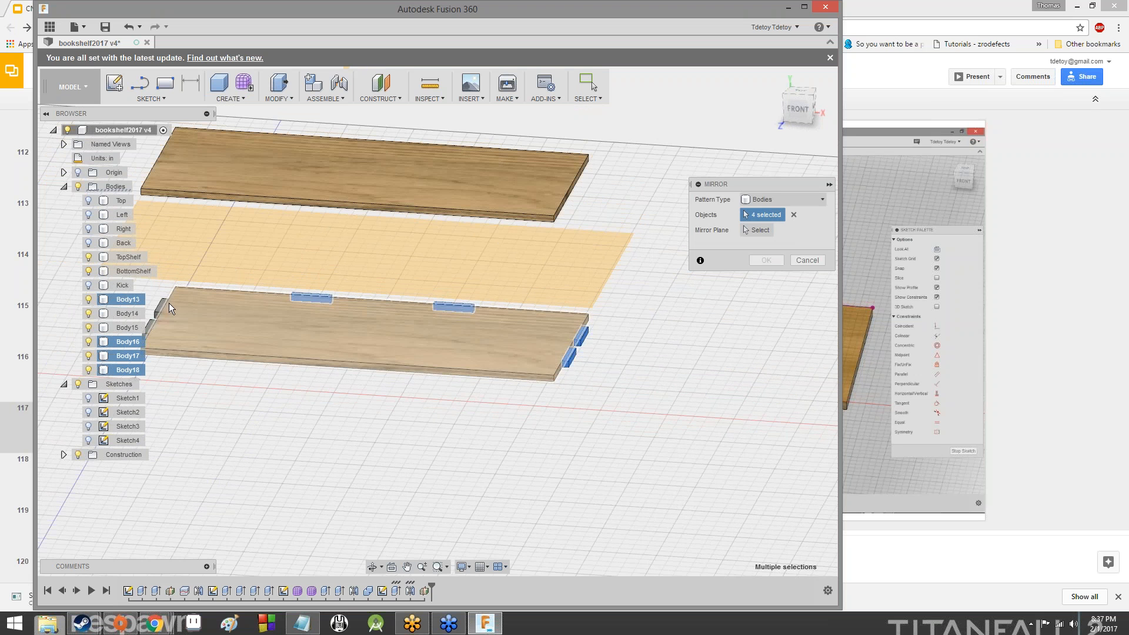
pyautogui.click(160, 305)
pyautogui.click(150, 328)
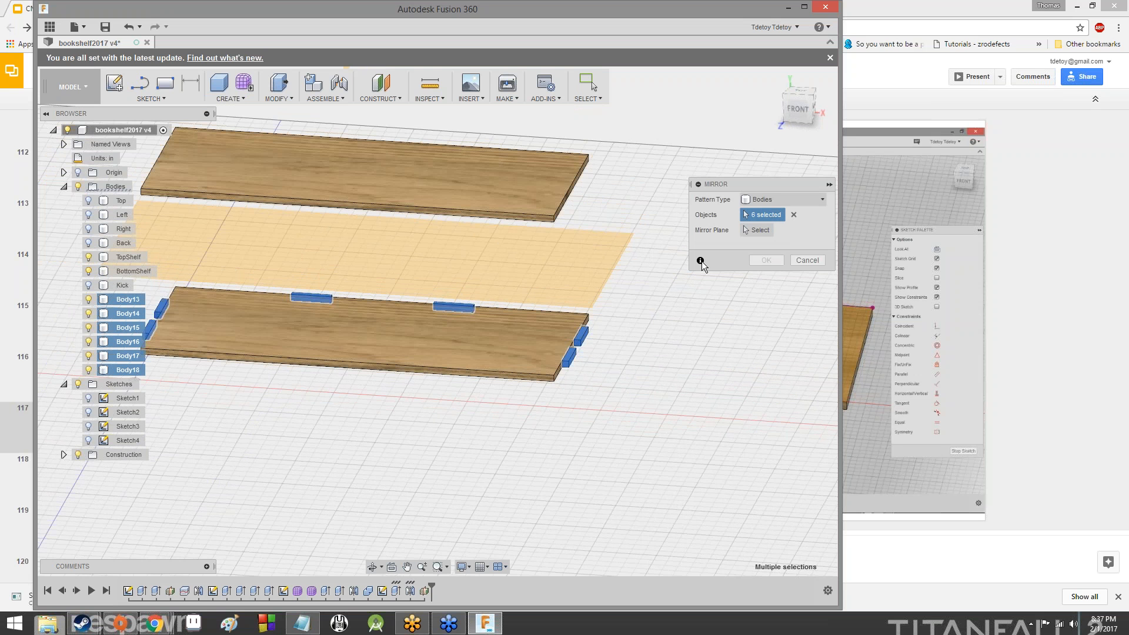
# - Use the midplane between the two shelves as the mirror plane and complete the mirror onto the top shelf
pyautogui.click(749, 234)
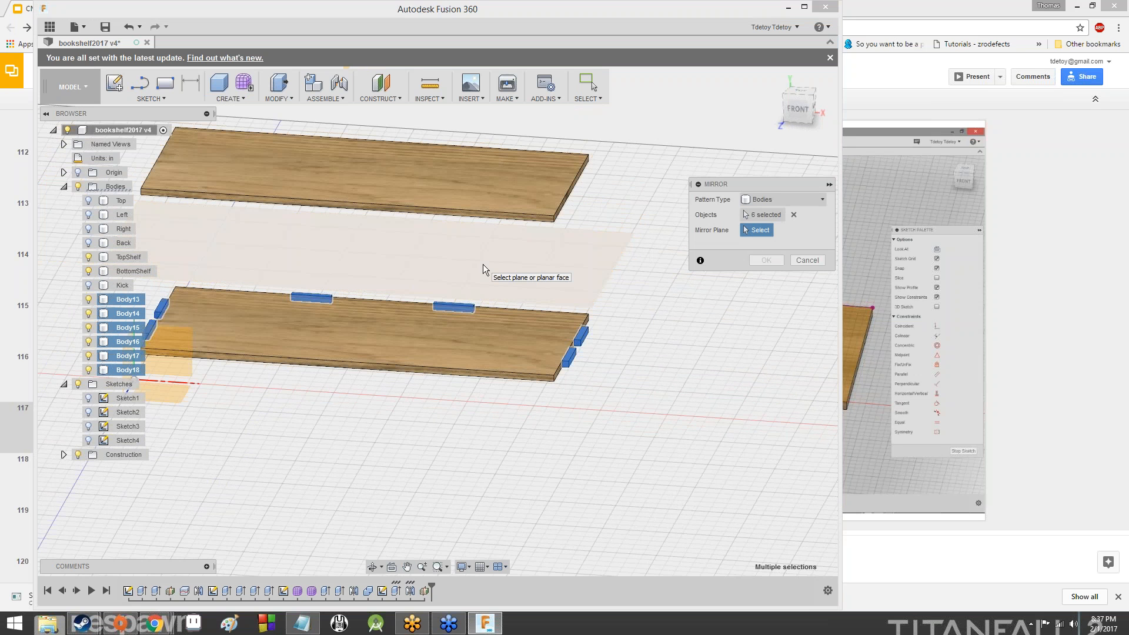
pyautogui.click(495, 252)
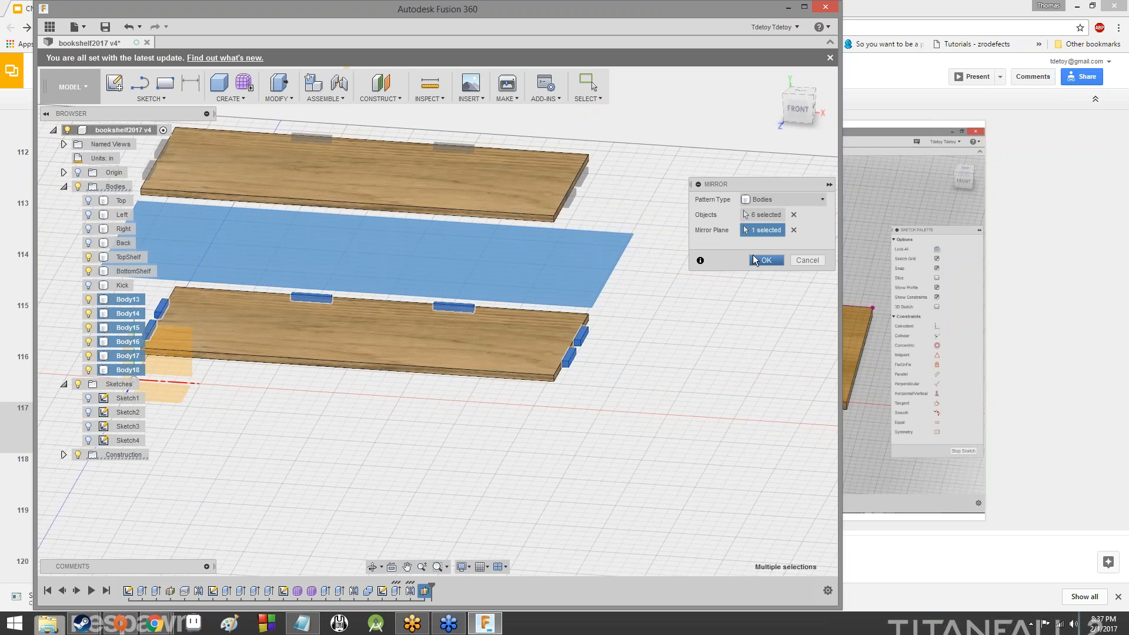
pyautogui.click(756, 260)
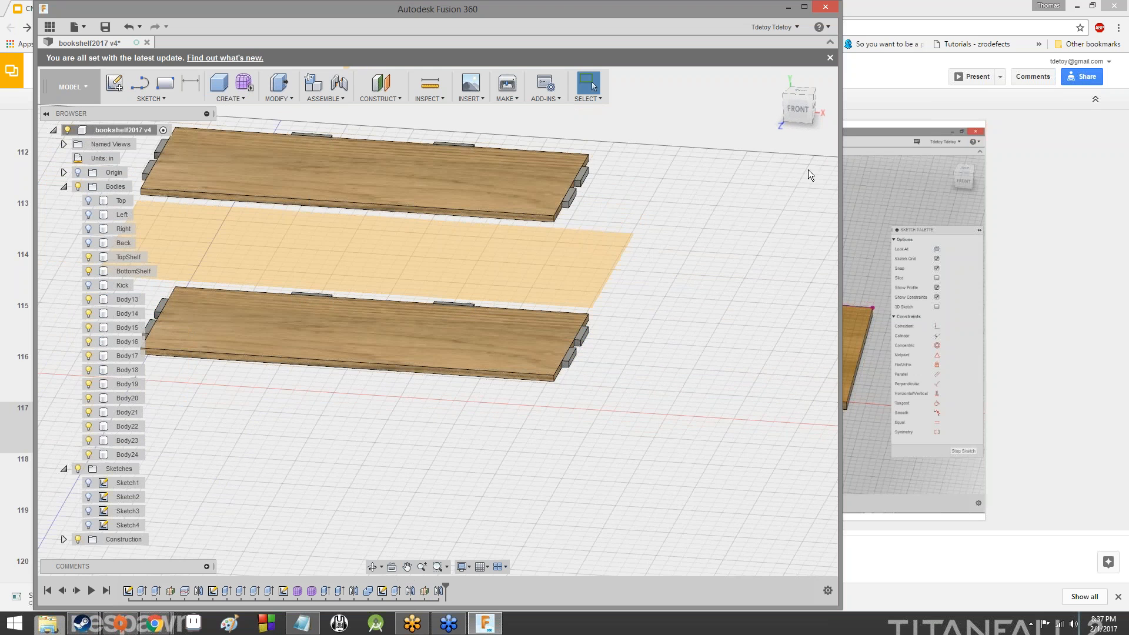
# - Hide the construction plane between the two shelves
pyautogui.moveTo(796, 112); pyautogui.dragTo(831, 156)
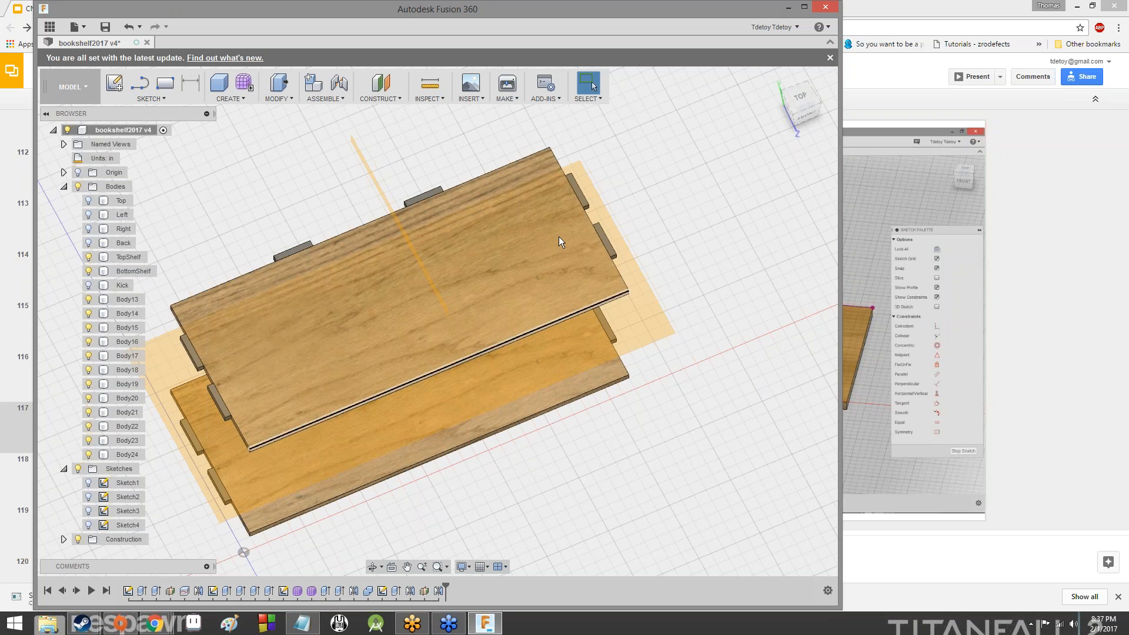
pyautogui.click(806, 109)
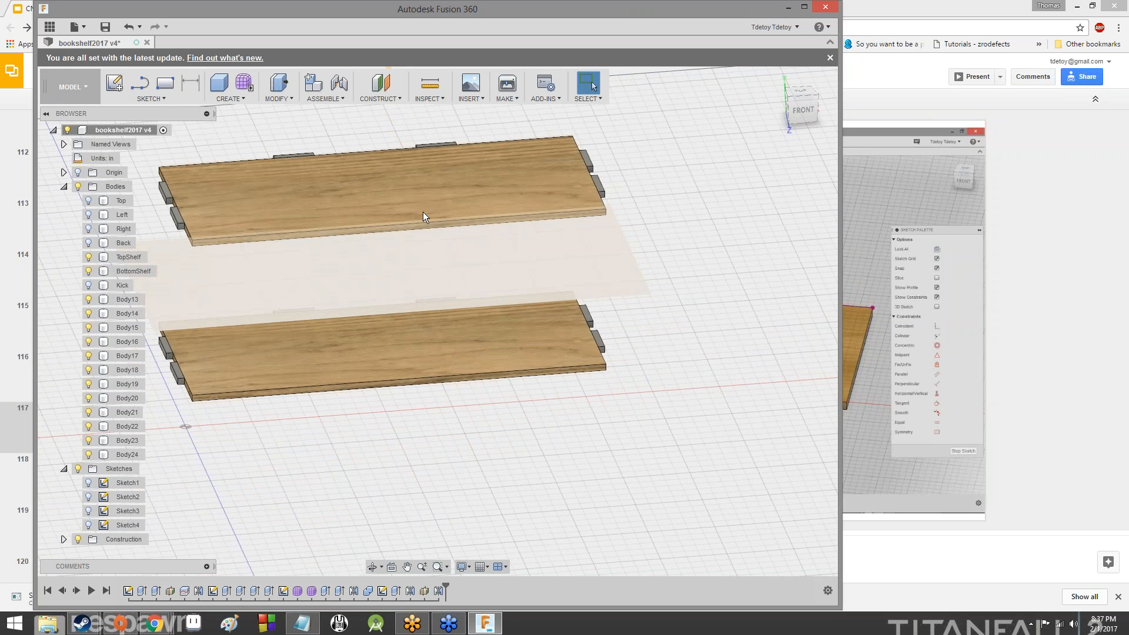
pyautogui.click(63, 539)
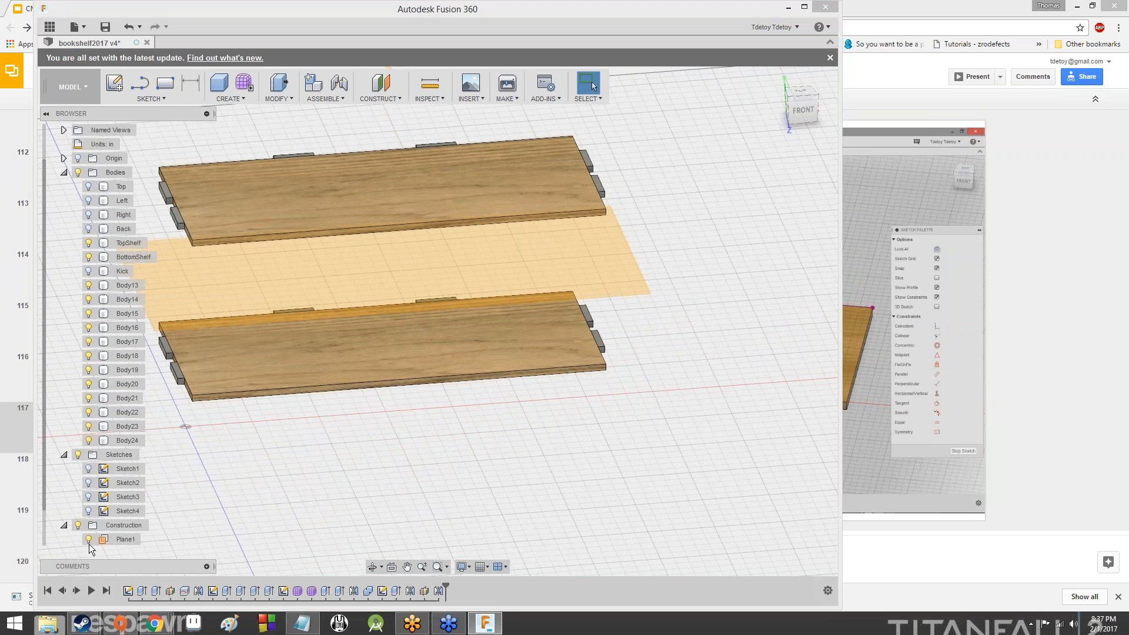
pyautogui.scroll(-1, 82, 518)
pyautogui.click(87, 539)
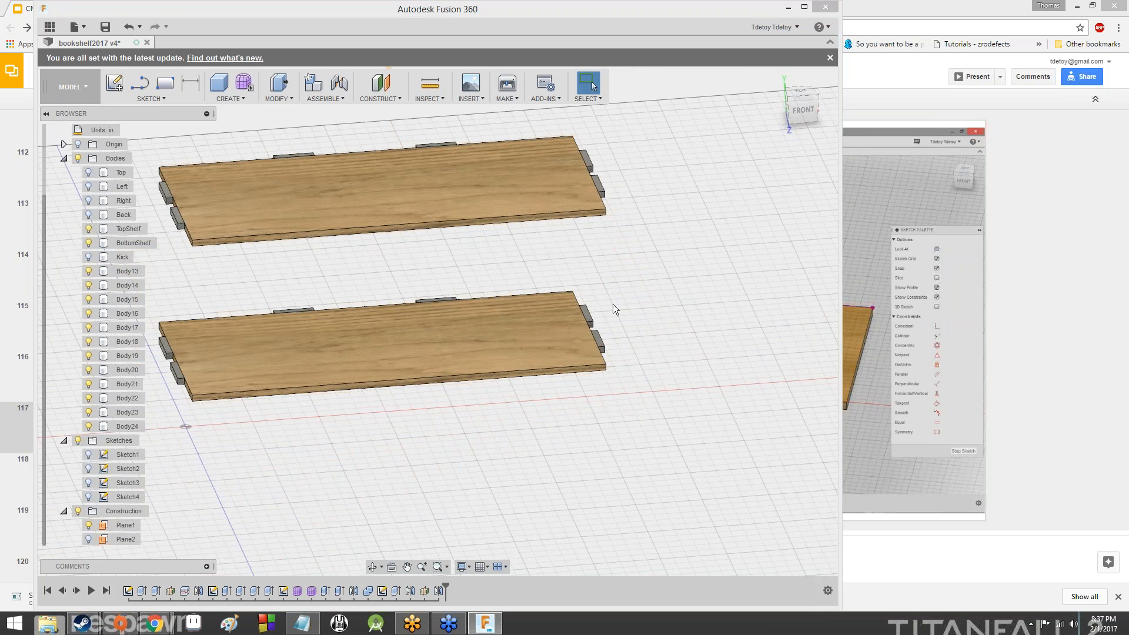
# - Combine the BottomShelf body with its six tab bodies using the Join operation
pyautogui.click(238, 100)
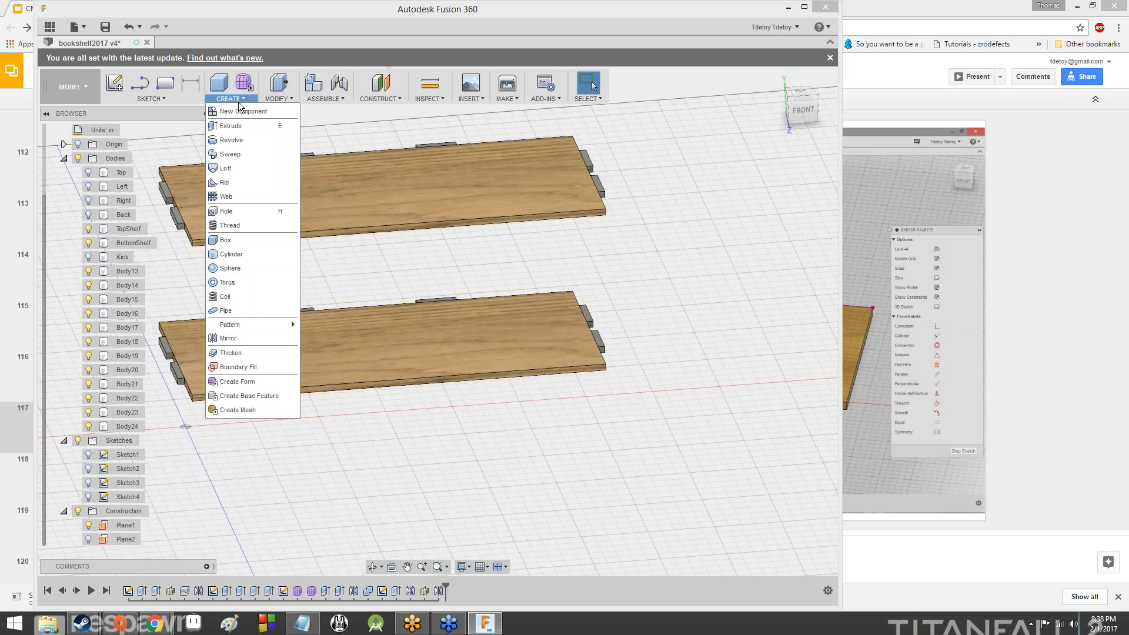
pyautogui.click(270, 98)
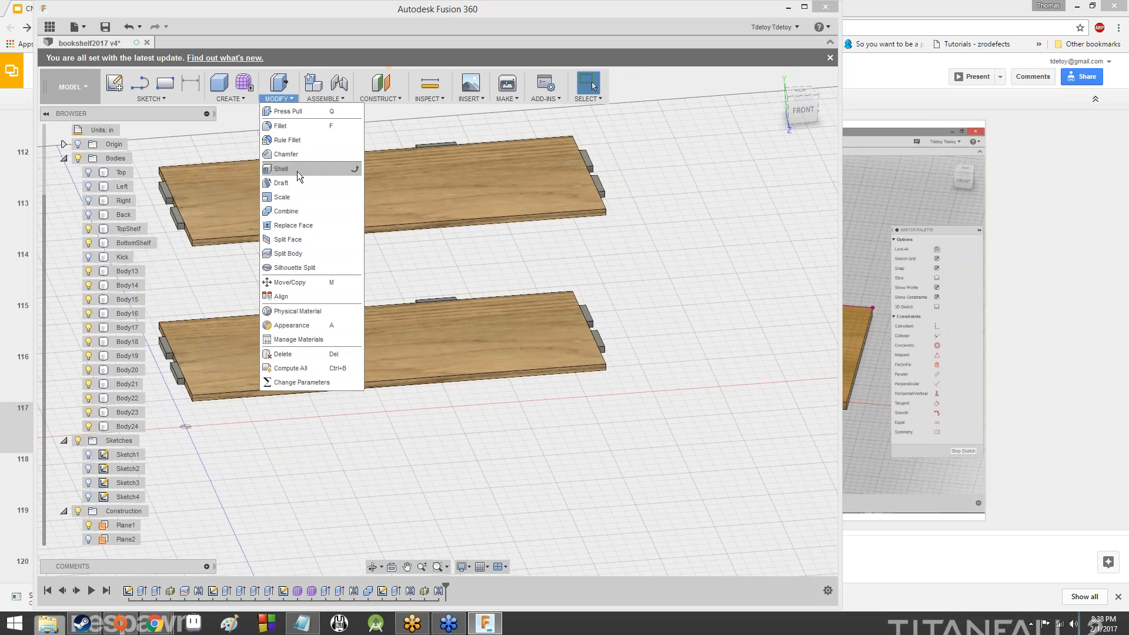
pyautogui.click(294, 213)
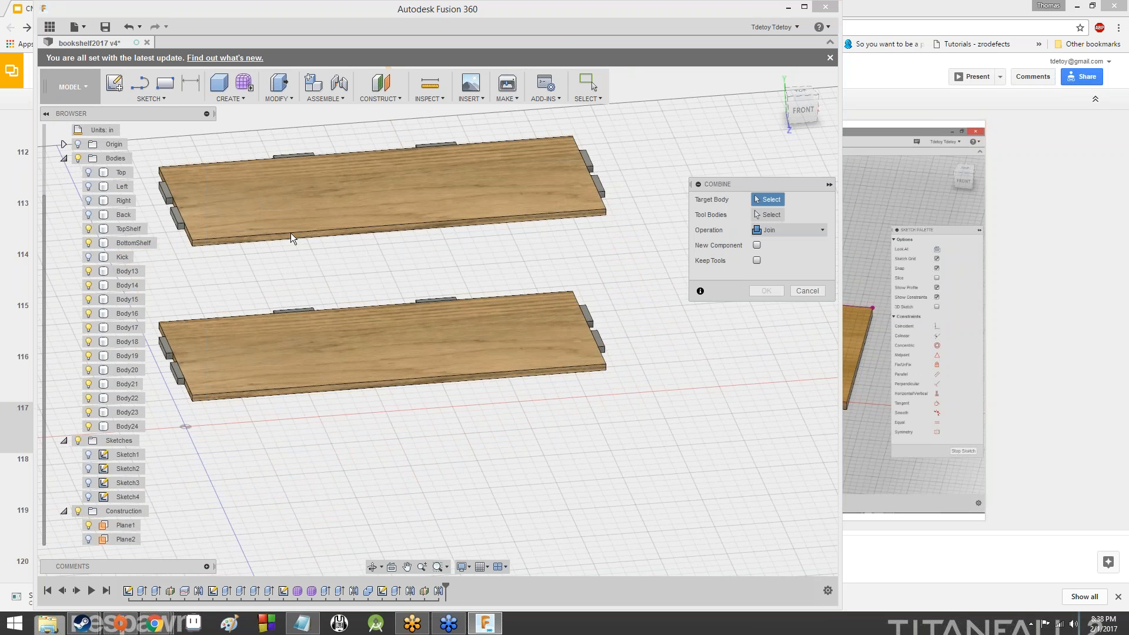
pyautogui.click(319, 355)
pyautogui.click(175, 366)
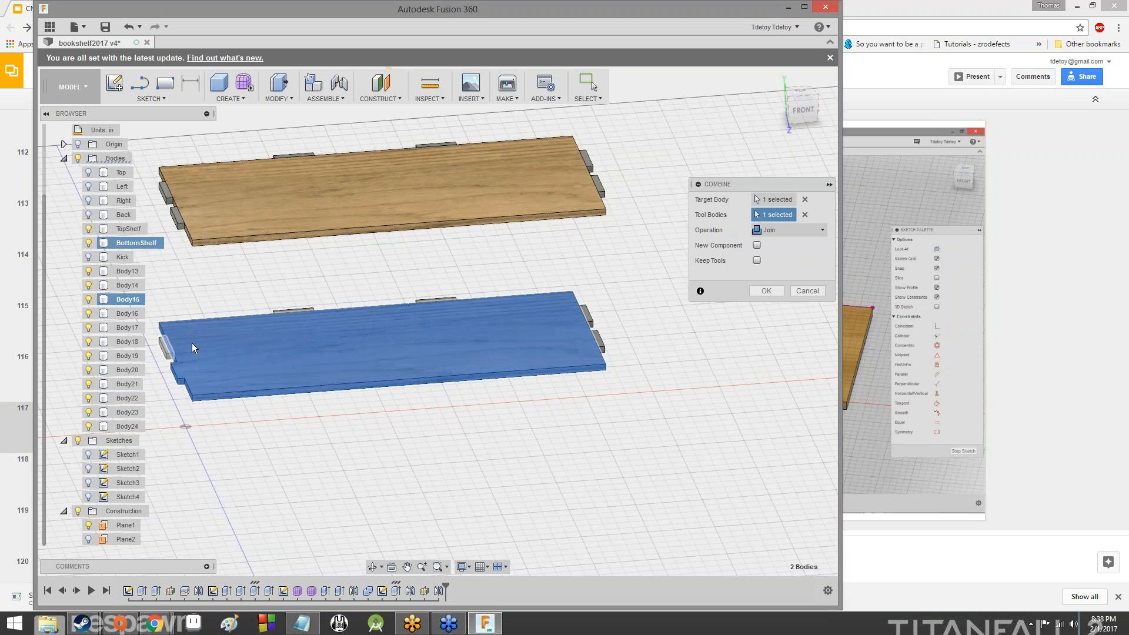
pyautogui.click(189, 344)
pyautogui.click(288, 312)
pyautogui.click(438, 301)
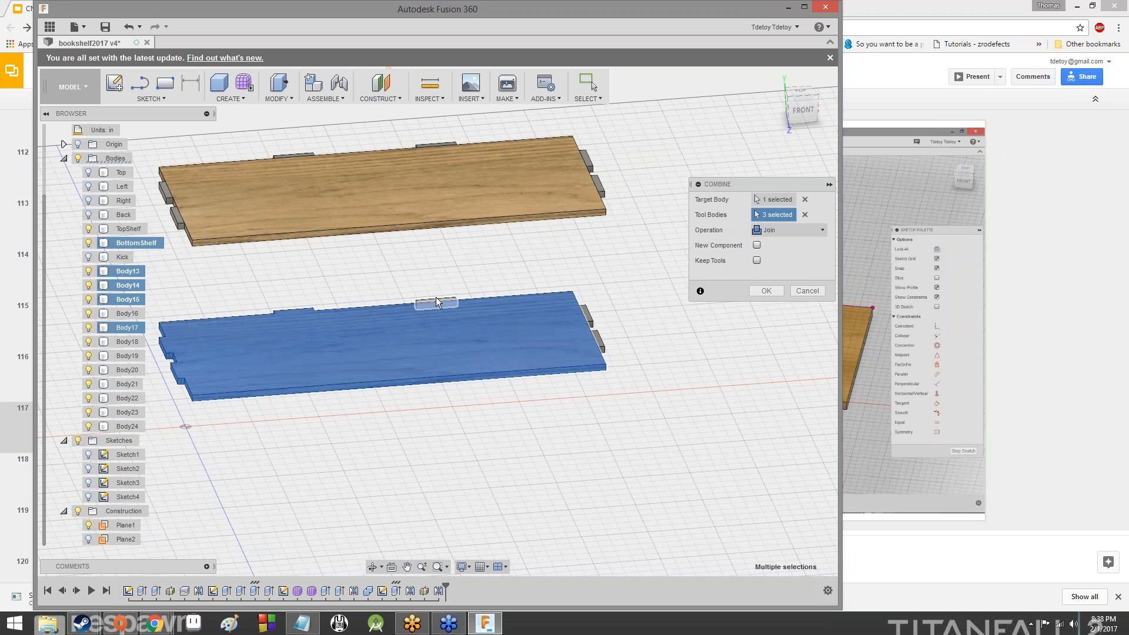
pyautogui.click(592, 319)
pyautogui.click(601, 338)
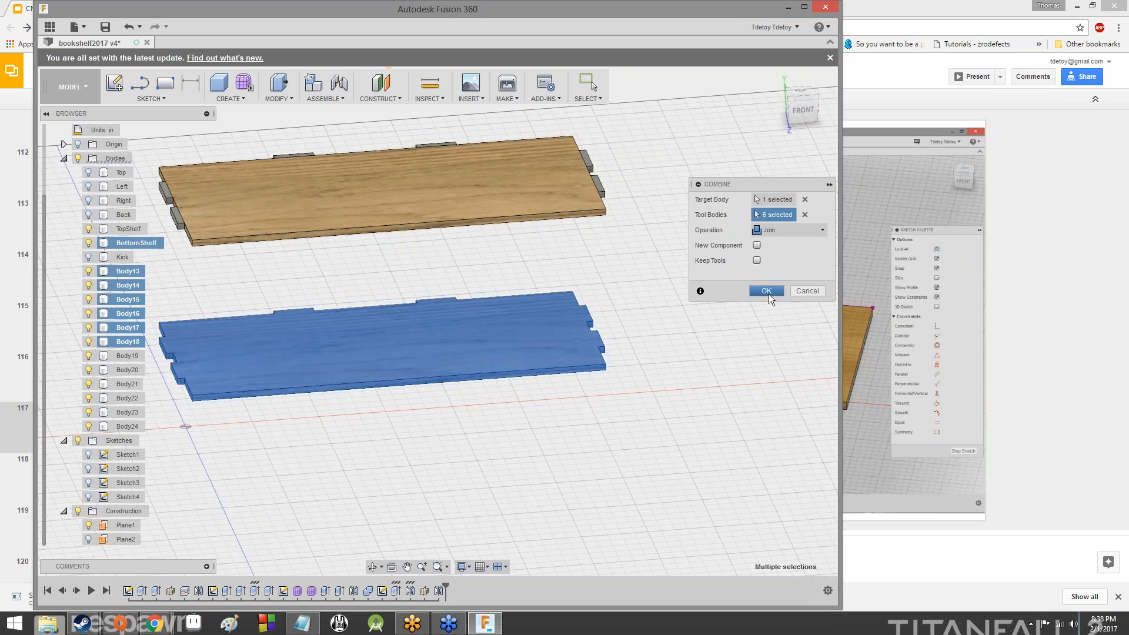
pyautogui.click(769, 291)
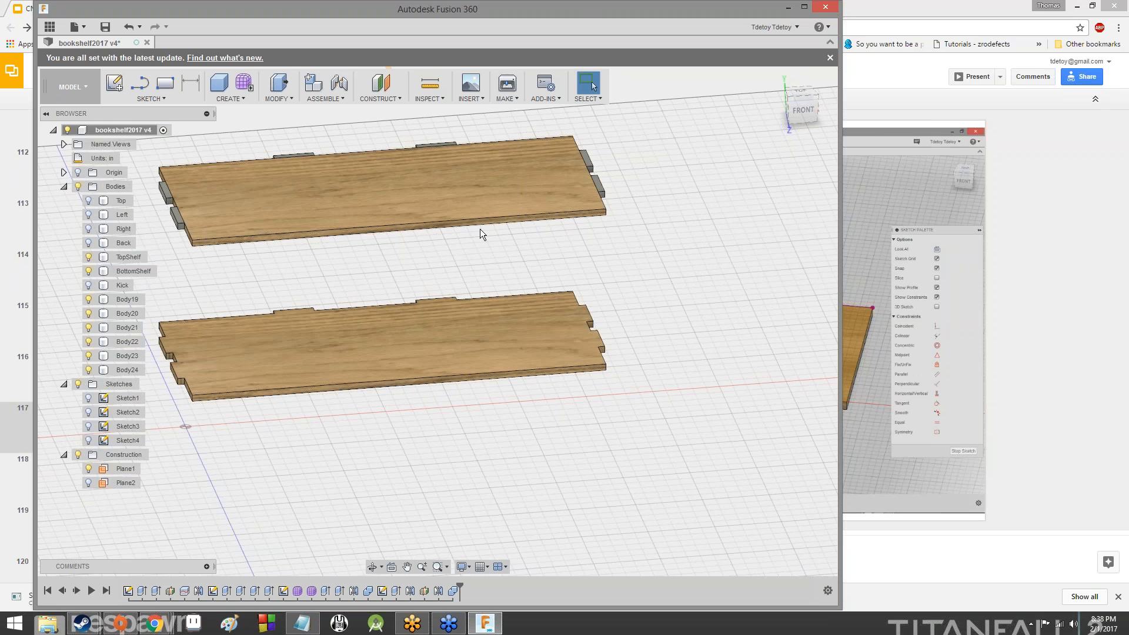
# - Combine the TopShelf body with its six mirrored tab bodies using the Join operation
pyautogui.click(382, 200)
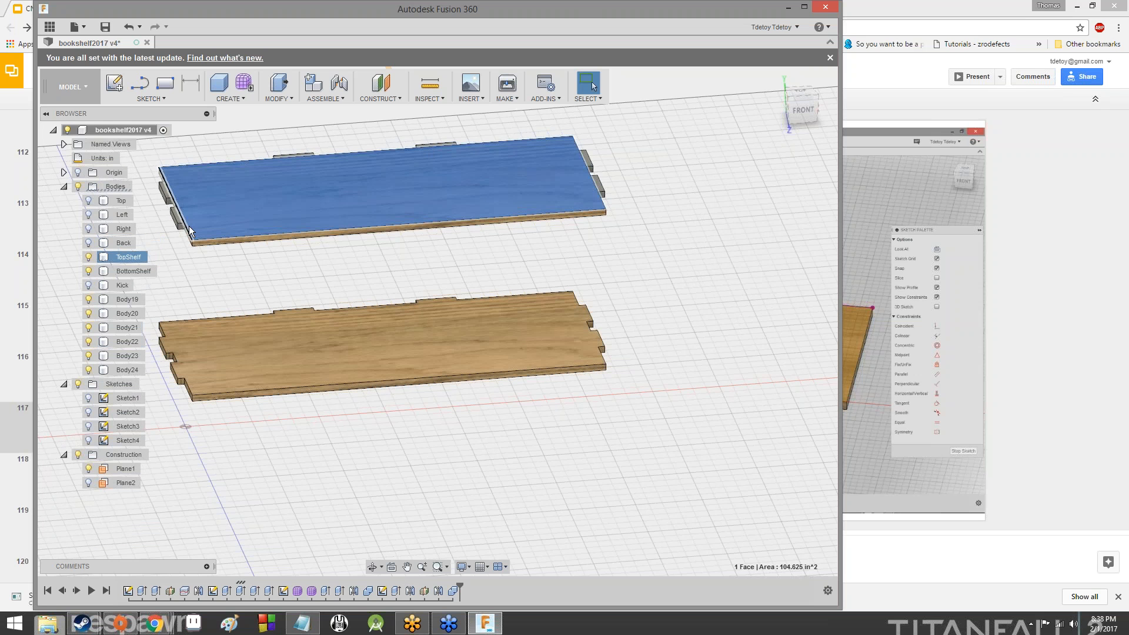
pyautogui.click(227, 203)
pyautogui.click(276, 99)
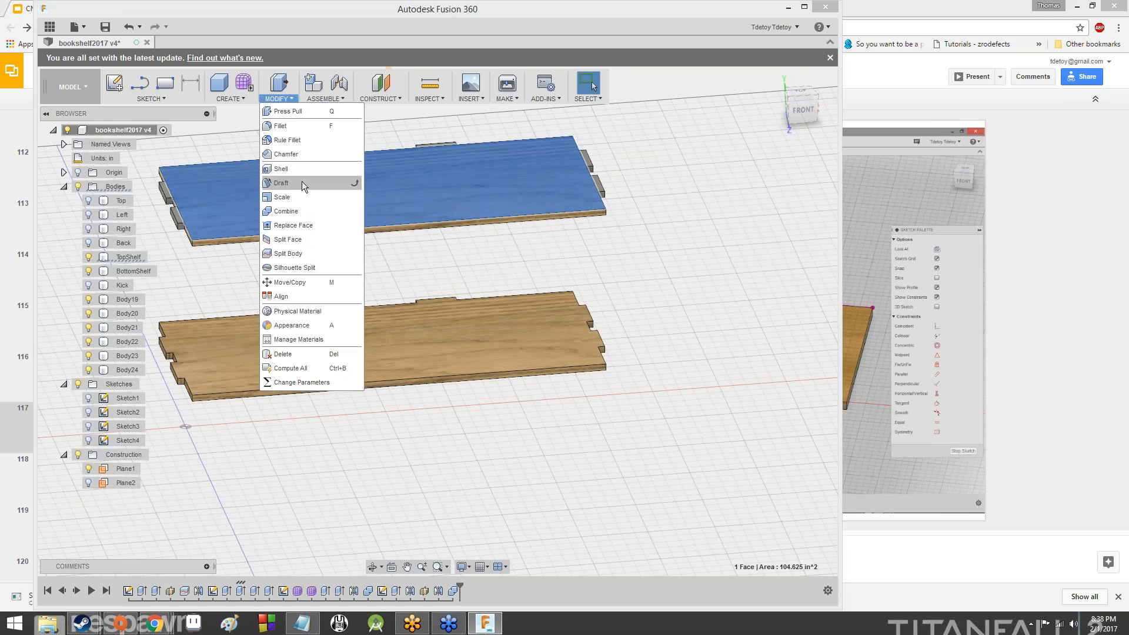
pyautogui.click(302, 215)
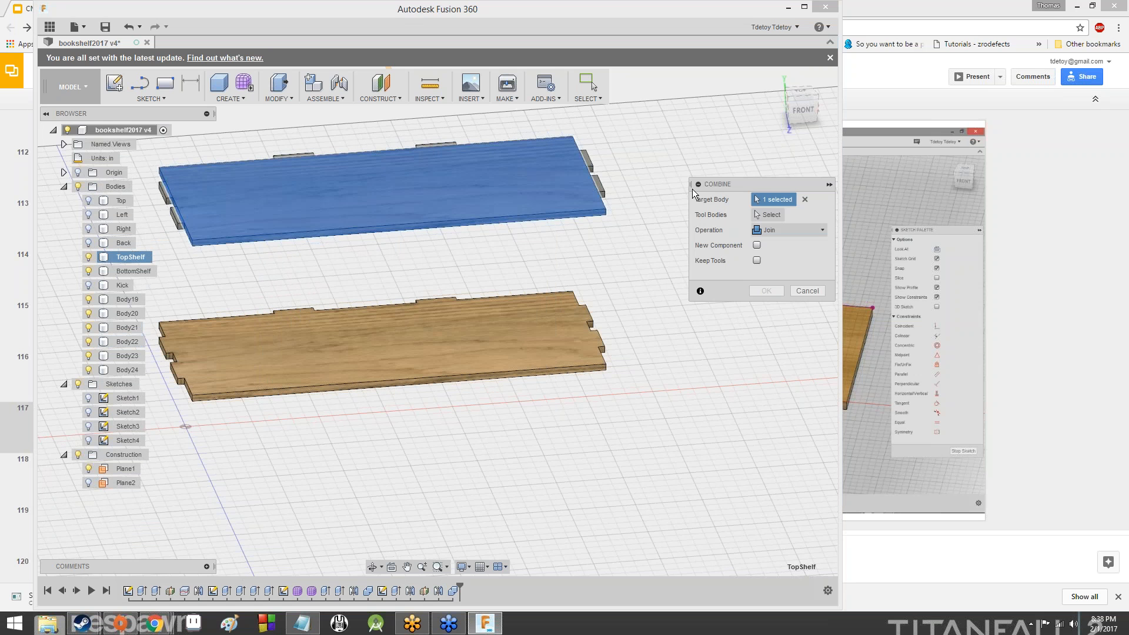
pyautogui.click(752, 214)
pyautogui.click(173, 221)
pyautogui.click(172, 199)
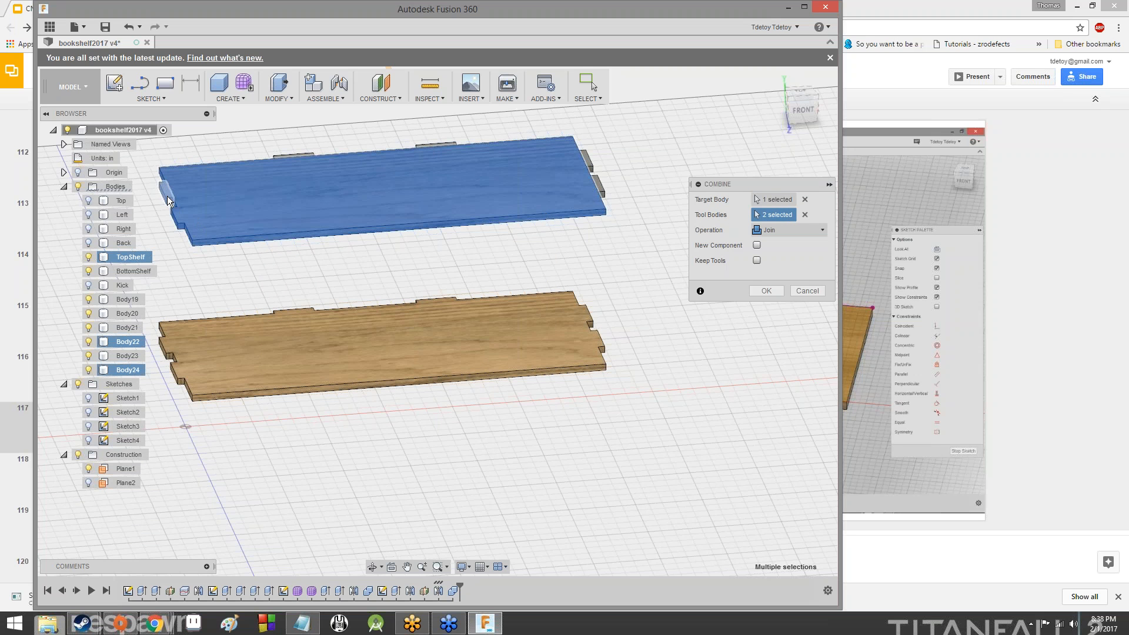
pyautogui.click(293, 158)
pyautogui.click(438, 144)
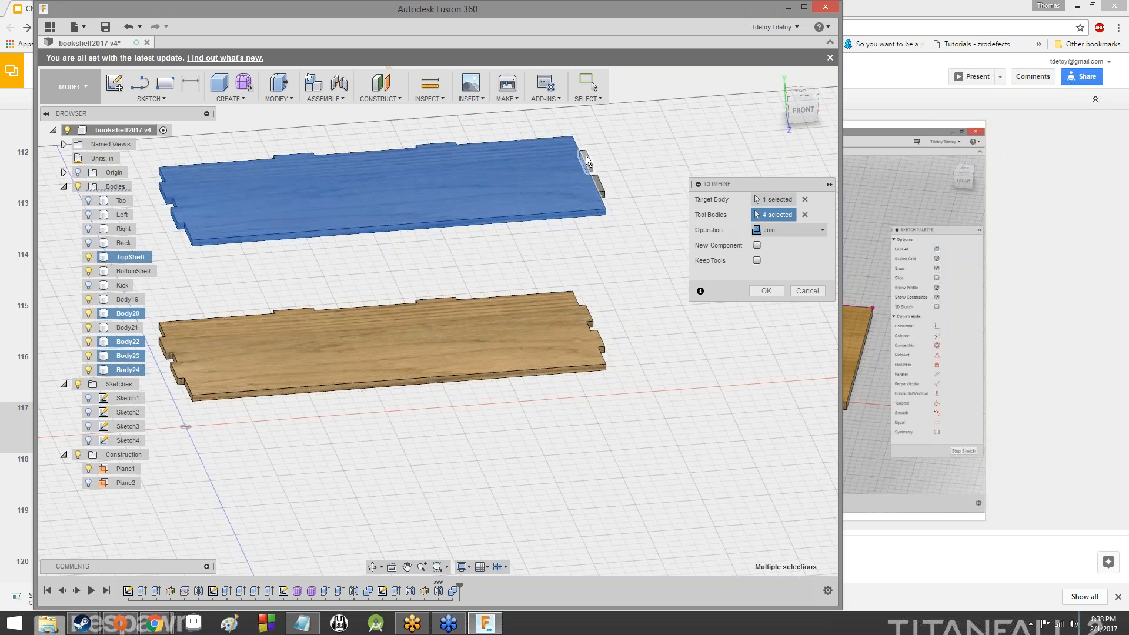
pyautogui.click(586, 159)
pyautogui.click(596, 185)
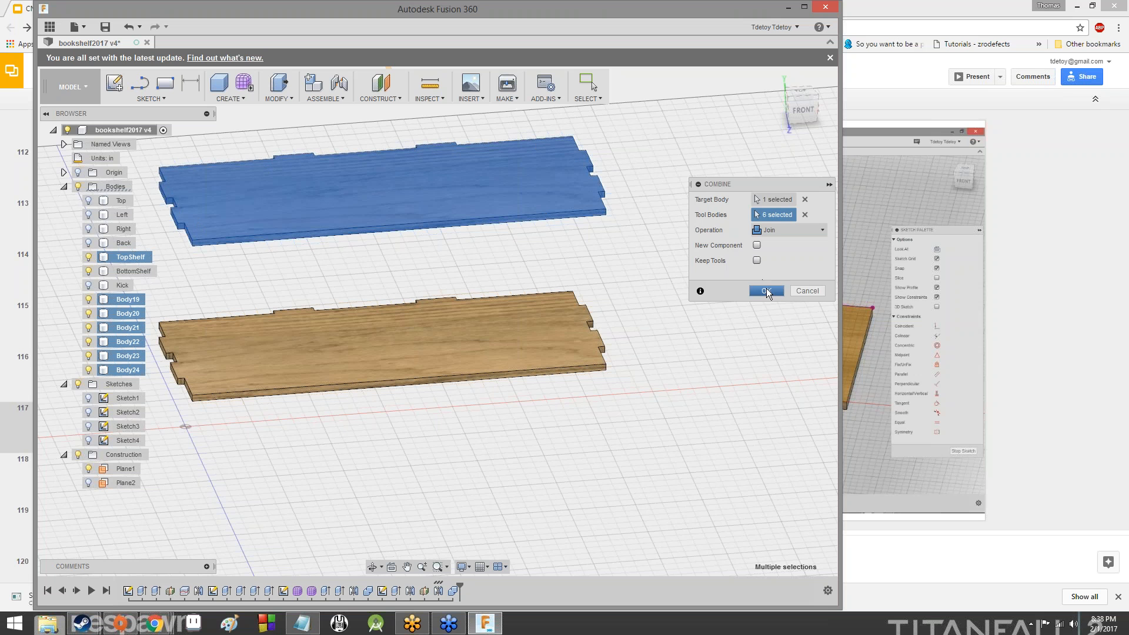
pyautogui.click(766, 291)
pyautogui.scroll(-4, 719, 315)
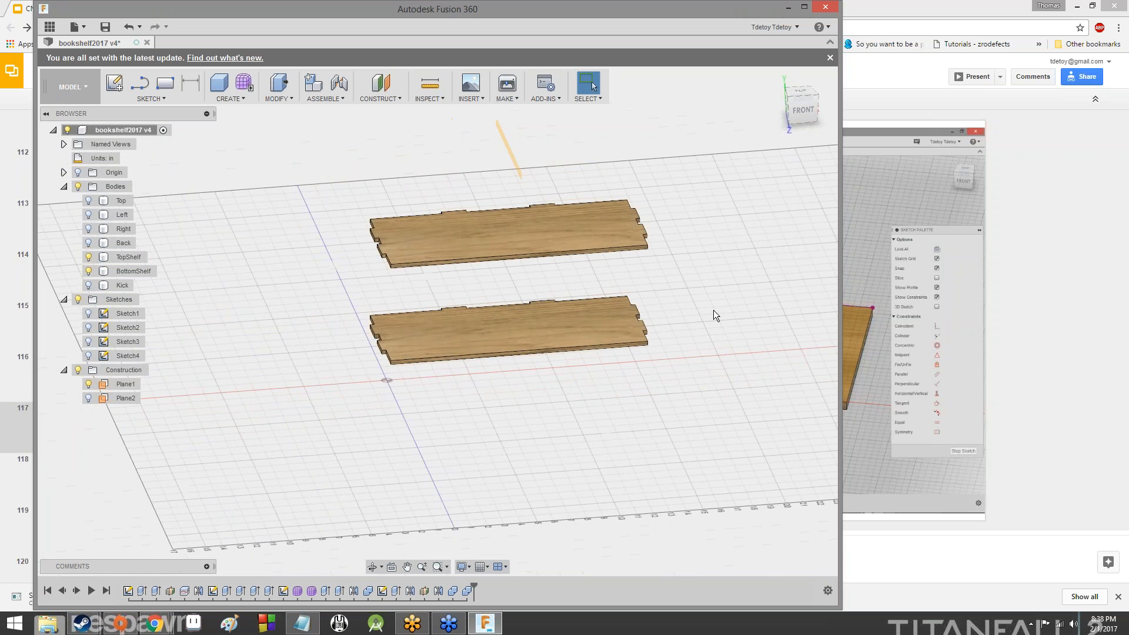
pyautogui.scroll(5, 713, 310)
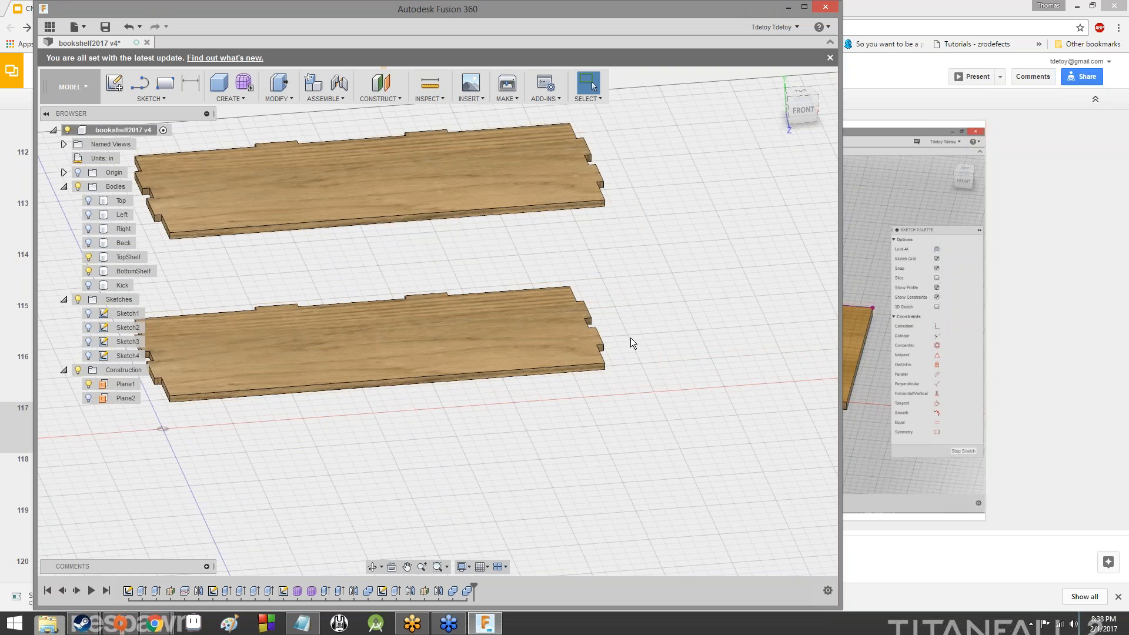
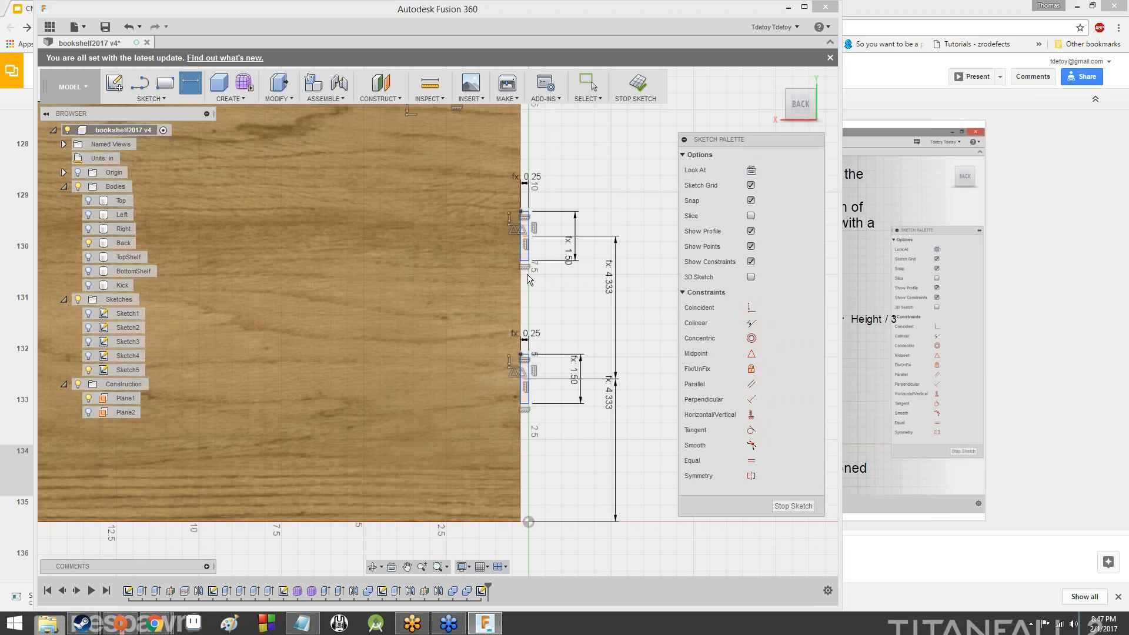
# - Examine the tab rectangles sketched along the Back panel's side and top edges, including their size, spacing dimensions and midpoint constraints
pyautogui.scroll(1, 582, 185)
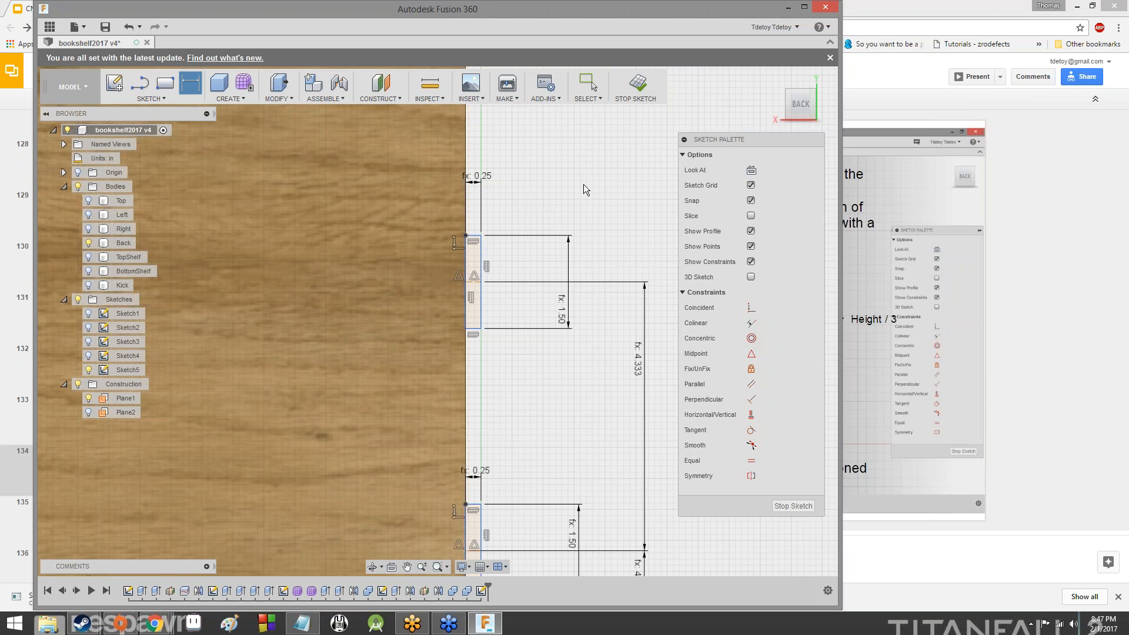
pyautogui.scroll(-3, 582, 183)
pyautogui.scroll(2, 569, 151)
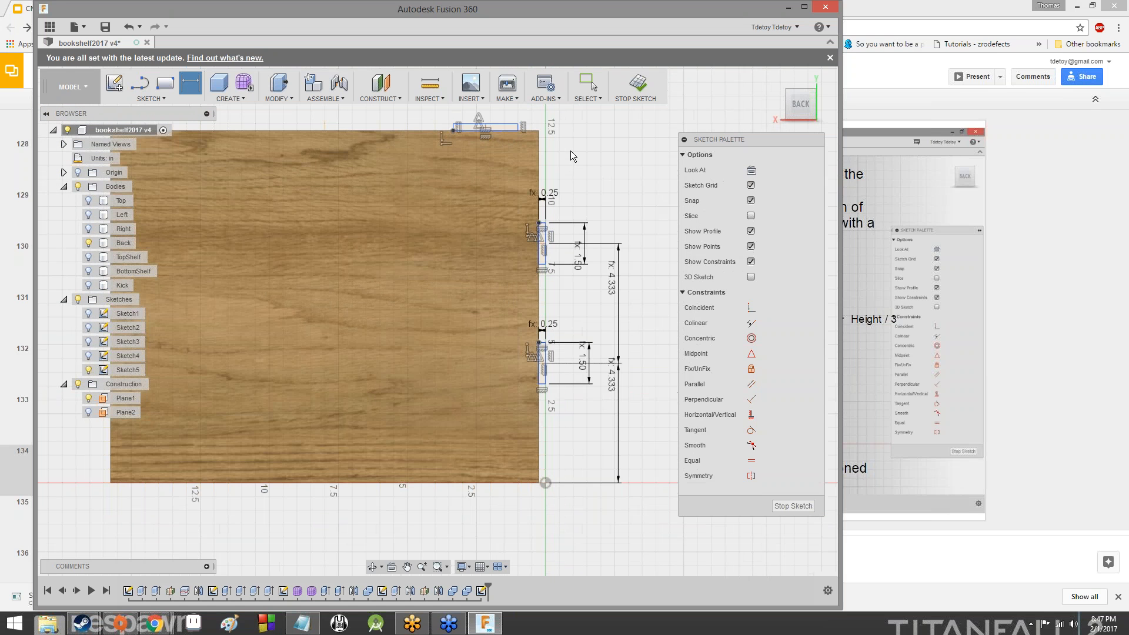
pyautogui.scroll(-1, 572, 150)
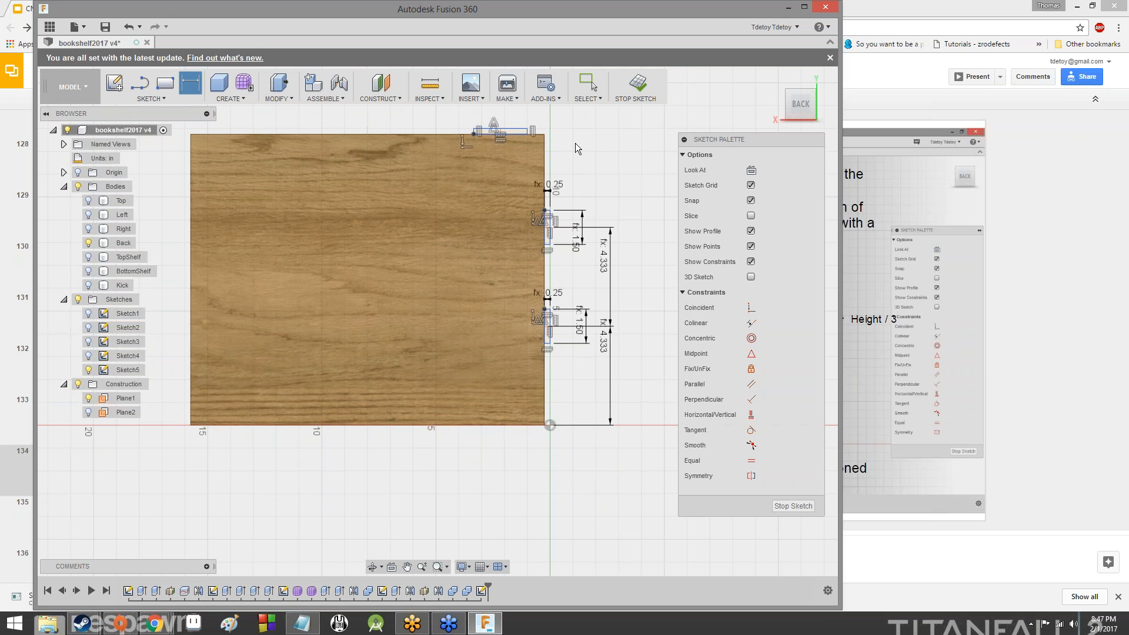
pyautogui.scroll(3, 575, 143)
pyautogui.scroll(-1, 579, 140)
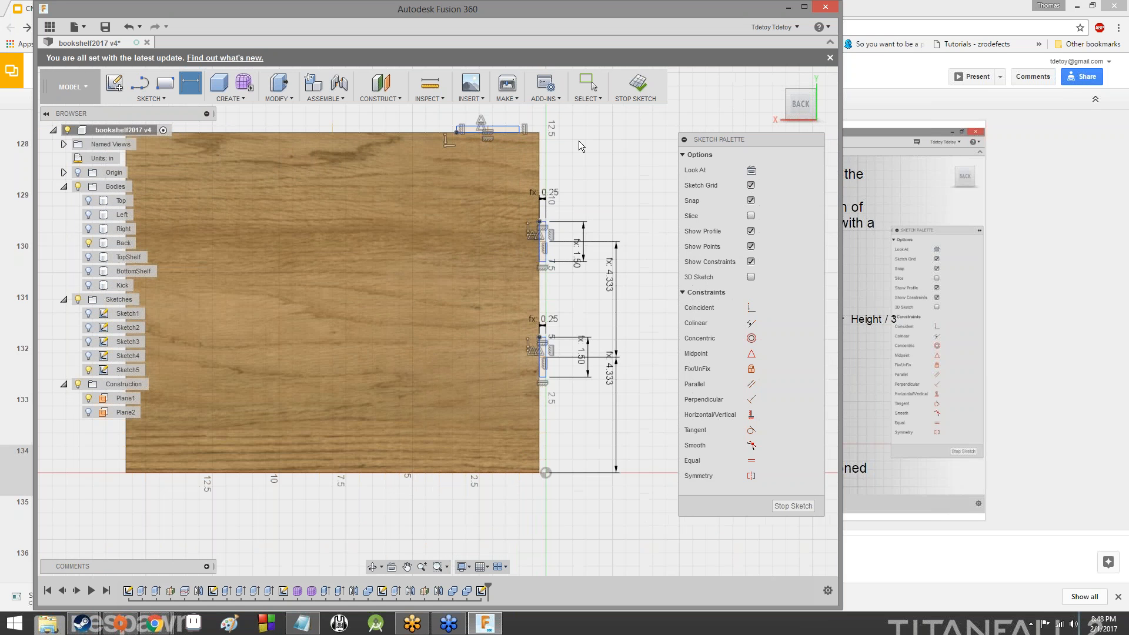
pyautogui.scroll(2, 614, 212)
pyautogui.scroll(-3, 616, 198)
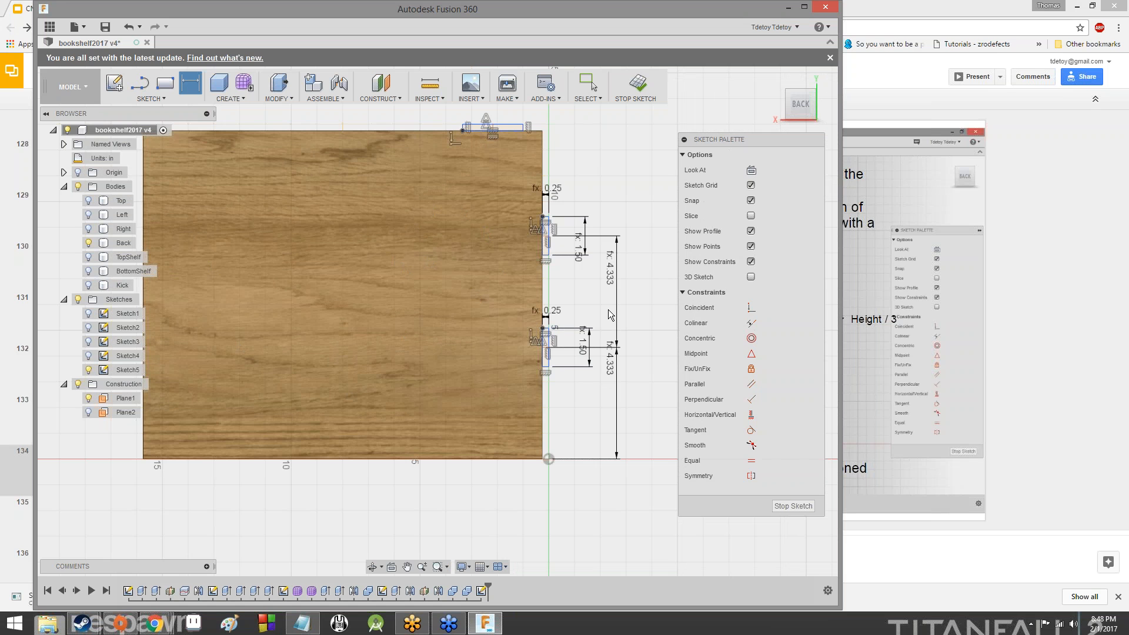
pyautogui.scroll(3, 615, 315)
pyautogui.scroll(-5, 602, 306)
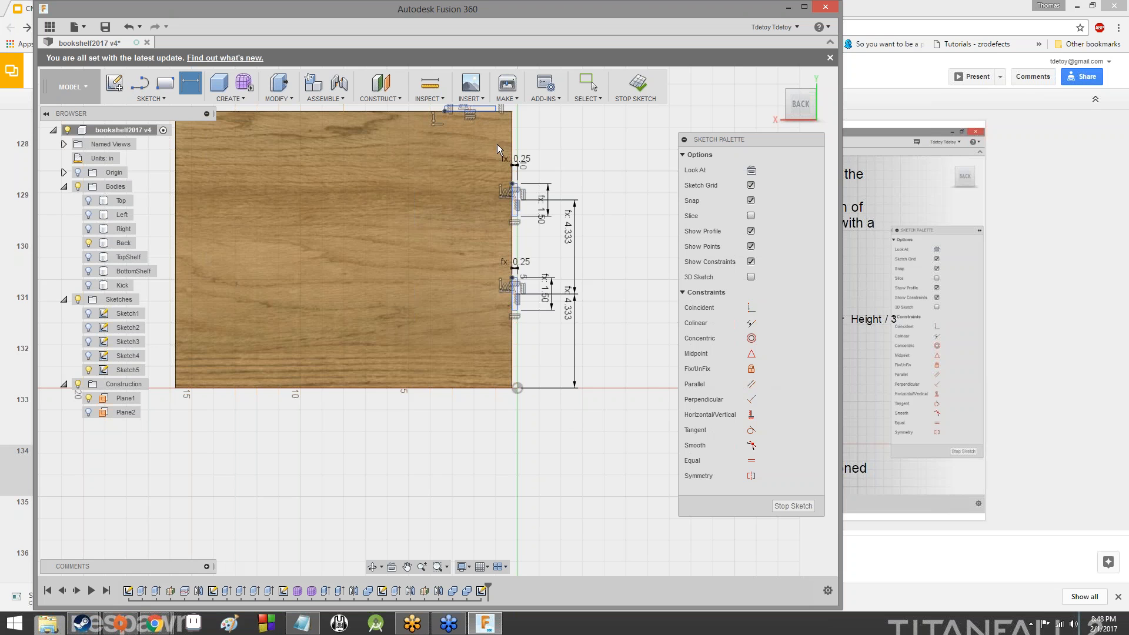
pyautogui.scroll(-2, 541, 244)
pyautogui.moveTo(540, 244); pyautogui.dragTo(515, 331, button='middle')
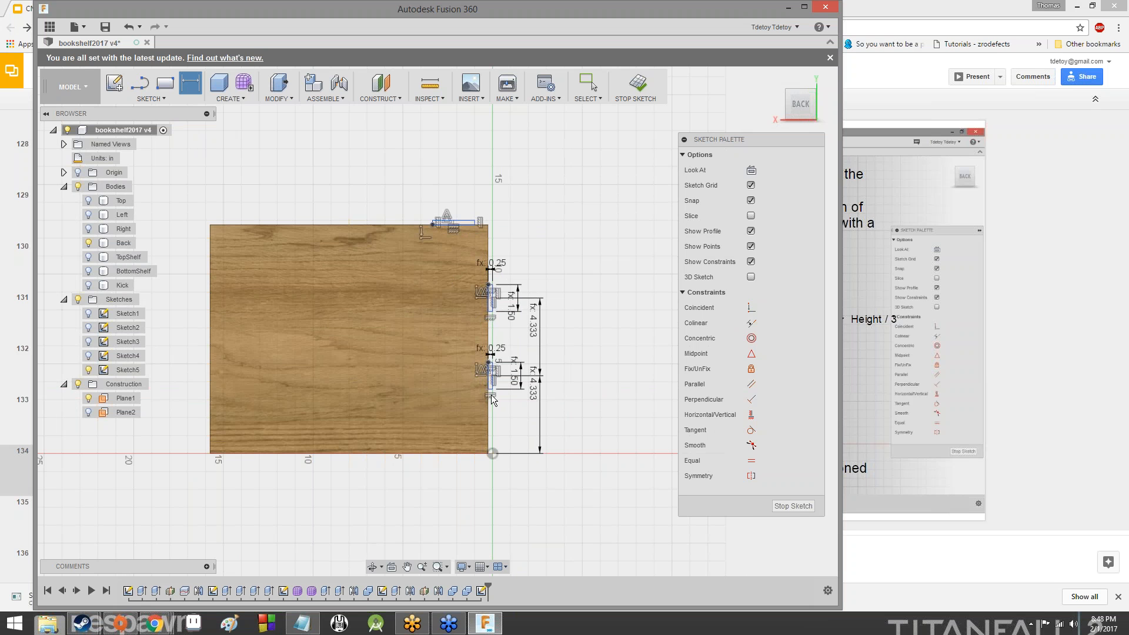
pyautogui.scroll(4, 485, 355)
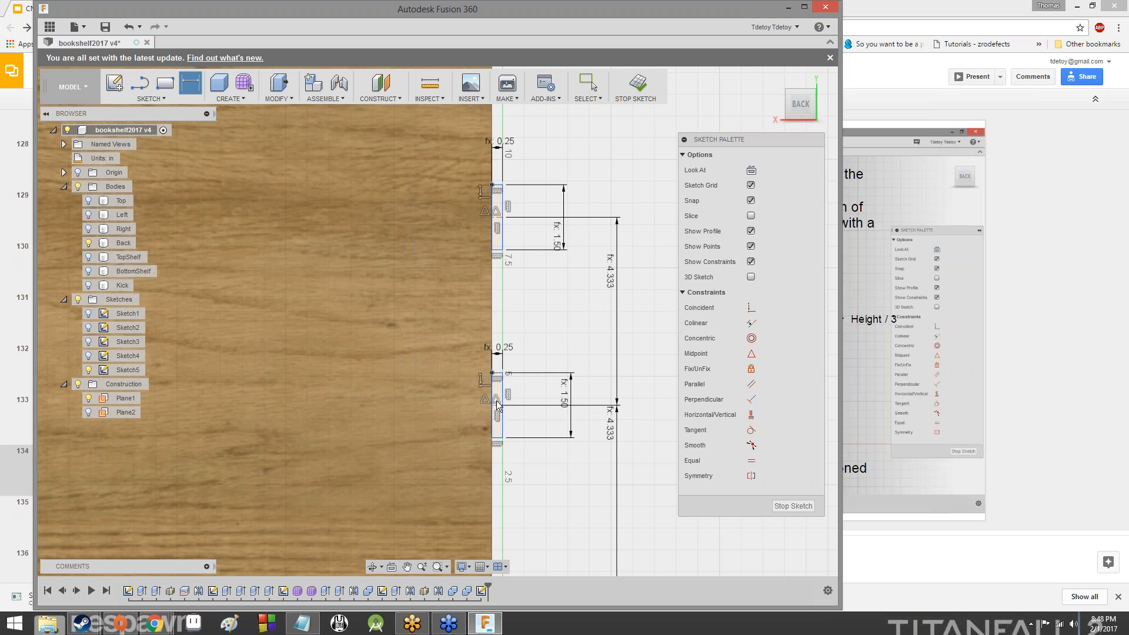
pyautogui.scroll(-2, 616, 517)
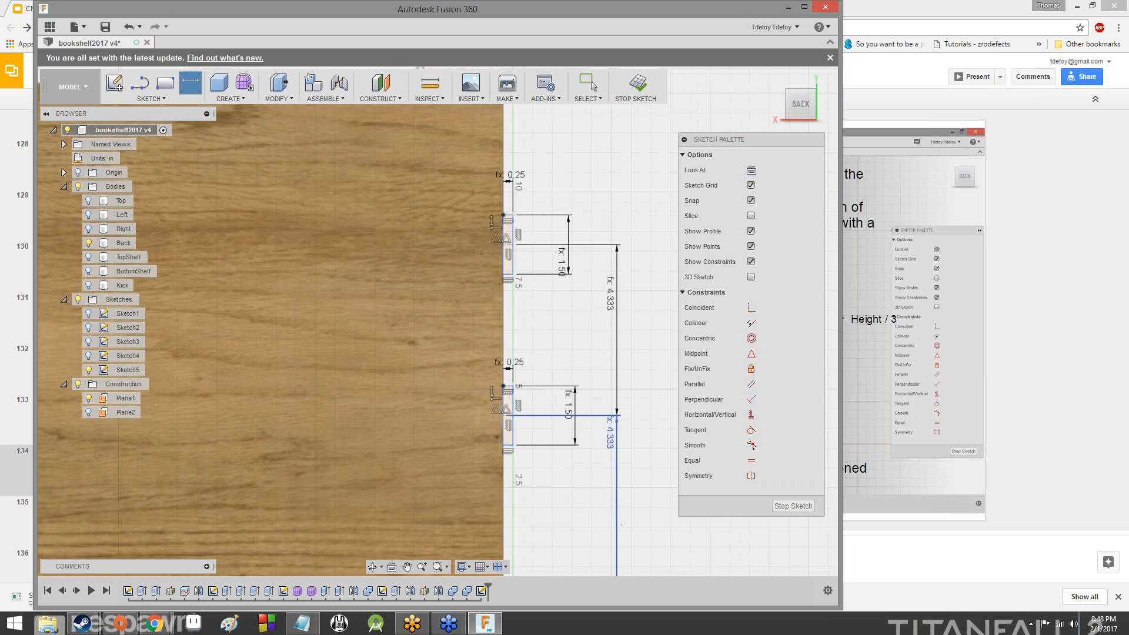
pyautogui.moveTo(616, 517); pyautogui.dragTo(588, 361, button='middle')
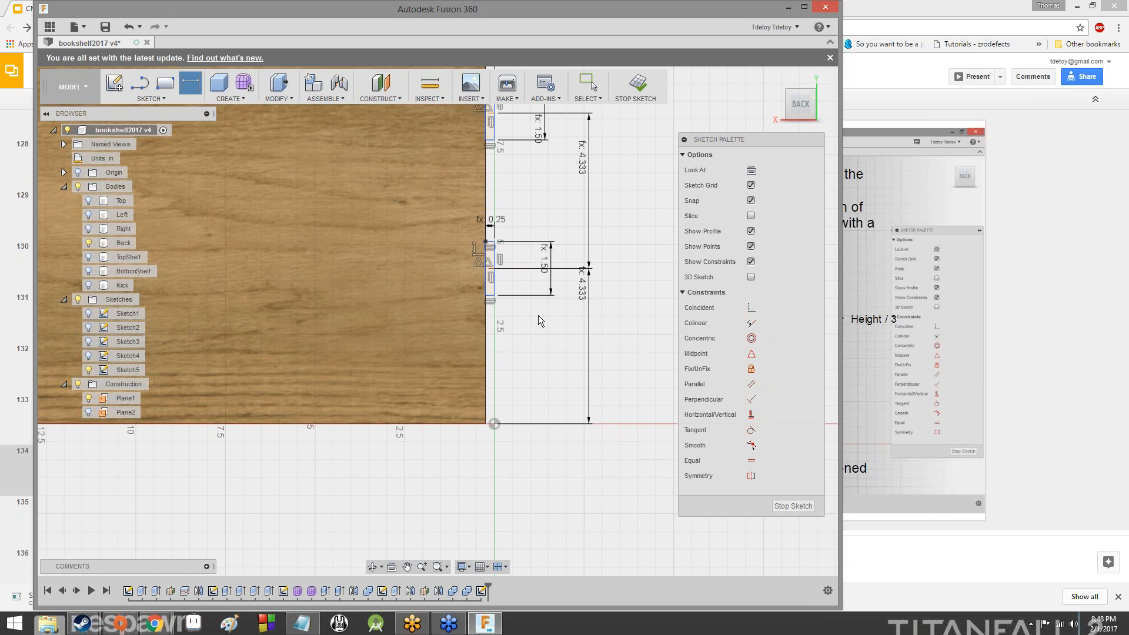
pyautogui.scroll(-6, 538, 318)
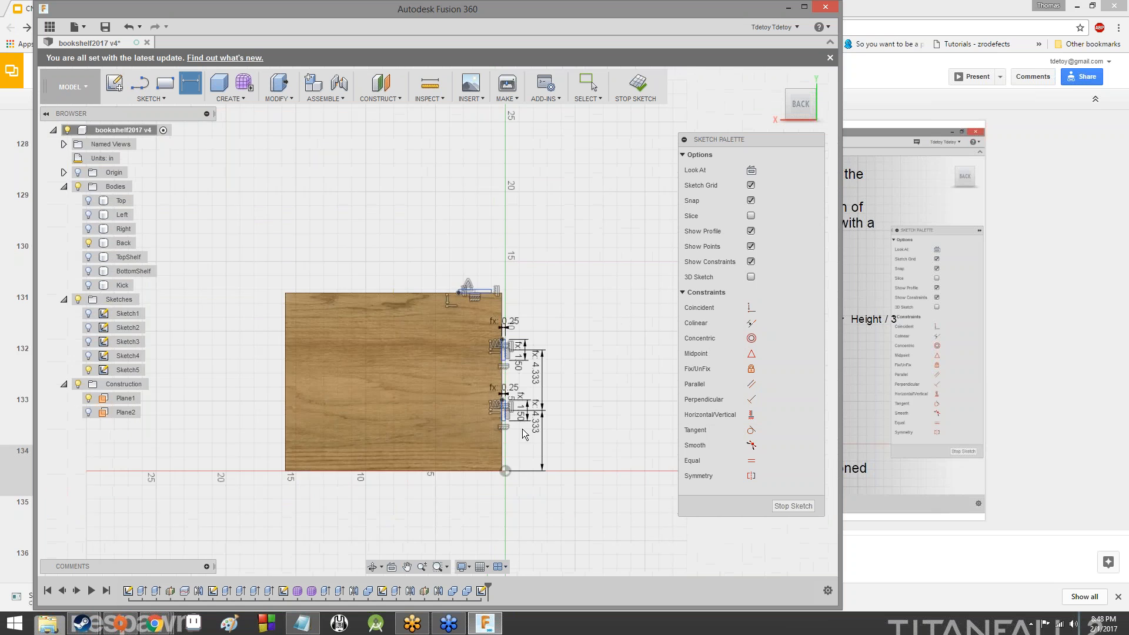
pyautogui.scroll(5, 522, 428)
pyautogui.scroll(3, 517, 423)
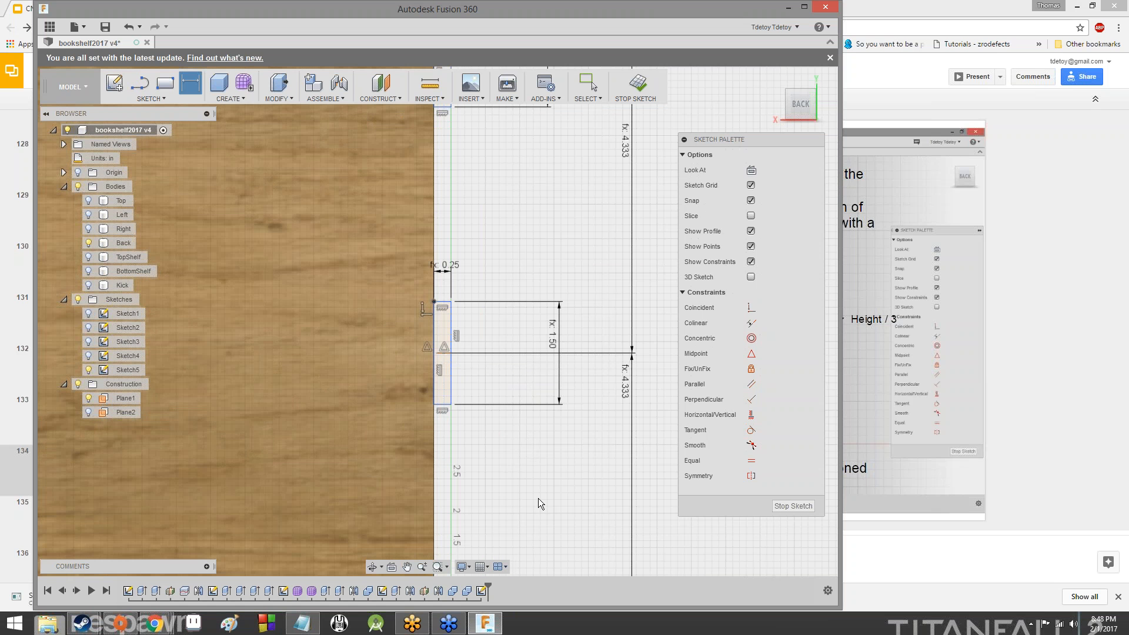
pyautogui.scroll(1, 538, 499)
pyautogui.moveTo(538, 499); pyautogui.dragTo(551, 399, button='middle')
pyautogui.scroll(-2, 447, 435)
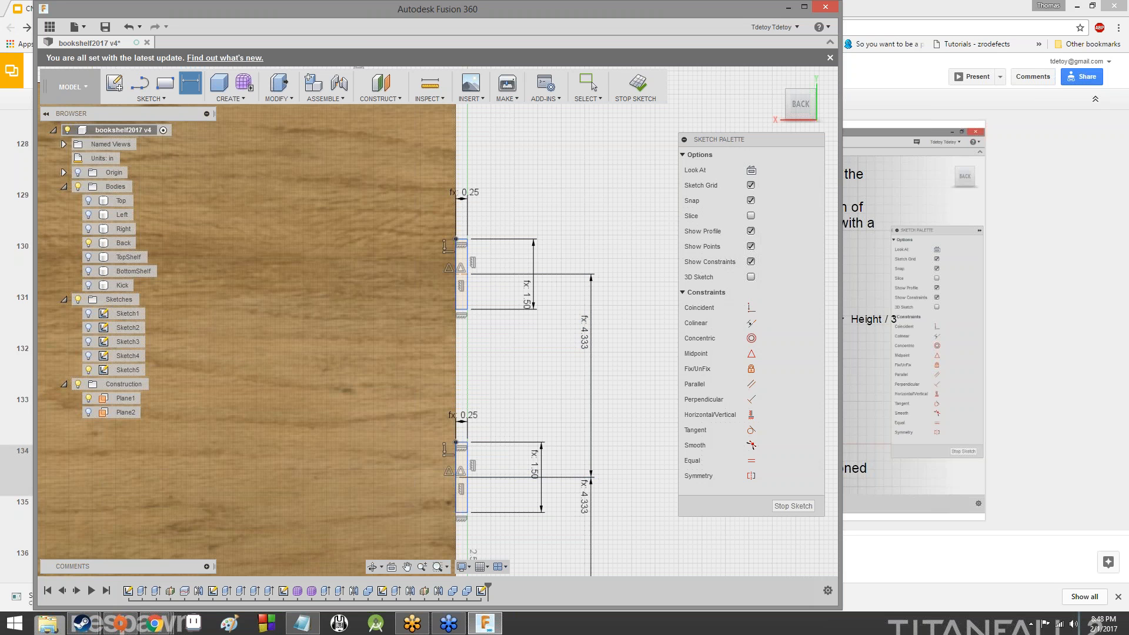
pyautogui.scroll(-1, 606, 417)
pyautogui.moveTo(606, 417); pyautogui.dragTo(606, 282, button='middle')
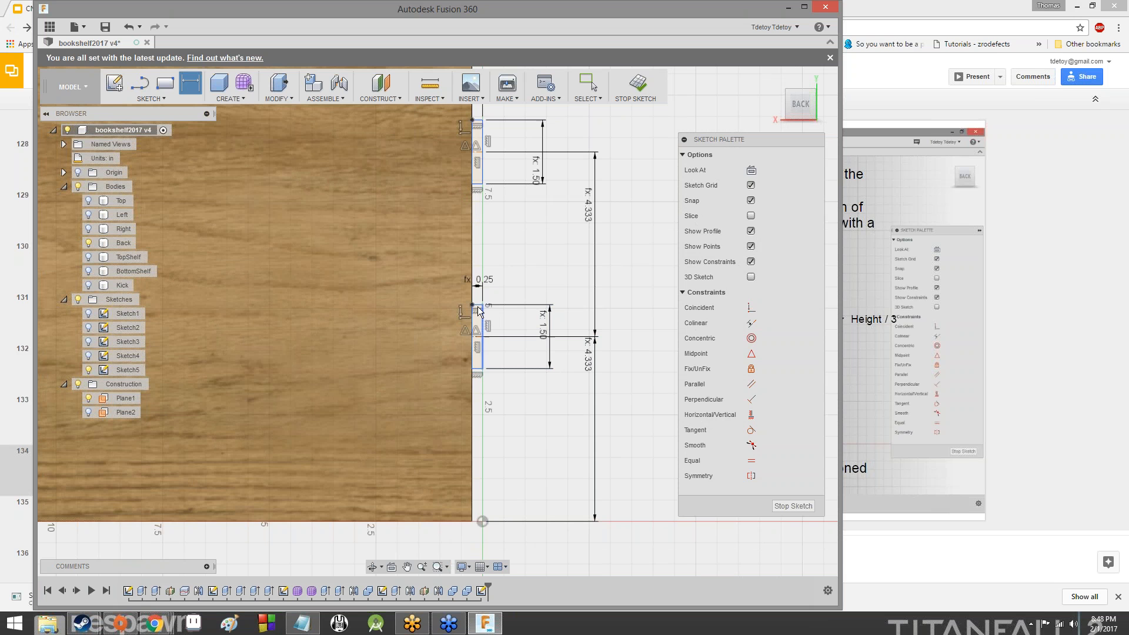
pyautogui.scroll(-1, 510, 264)
pyautogui.moveTo(509, 264); pyautogui.dragTo(502, 441, button='middle')
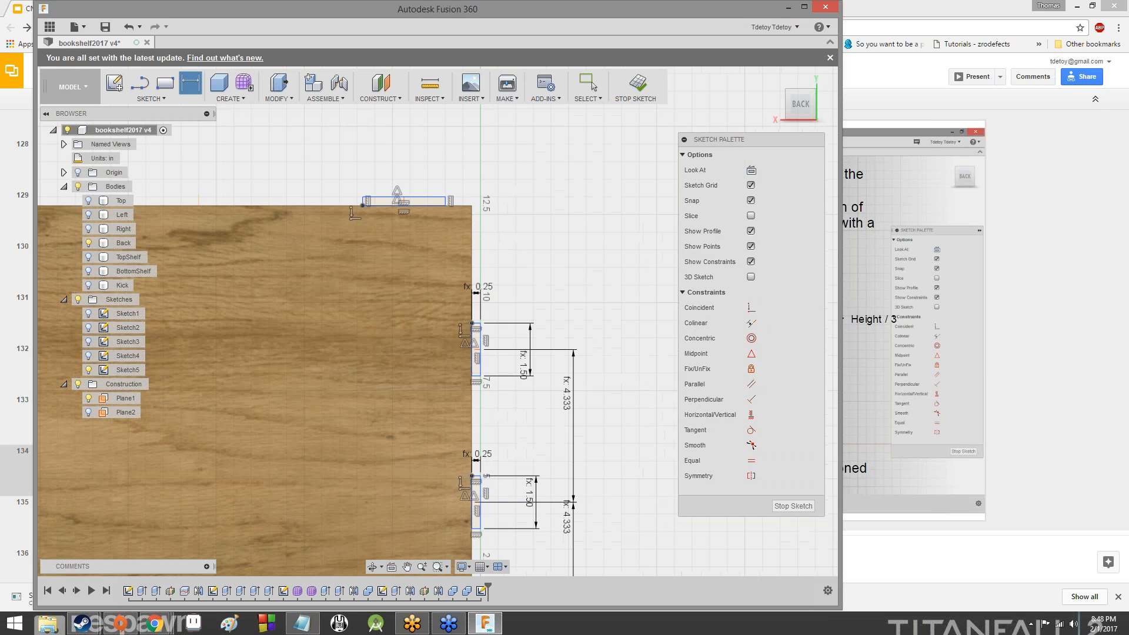